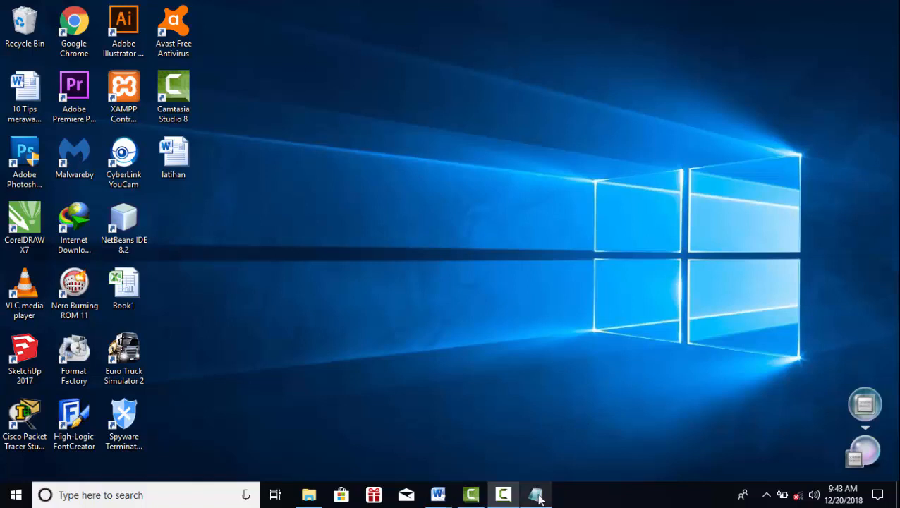
# Switch to the Notepad notes and append "proposal. TA, Skripsi" to the title line "Teknik Indexing".
pyautogui.click(541, 494)
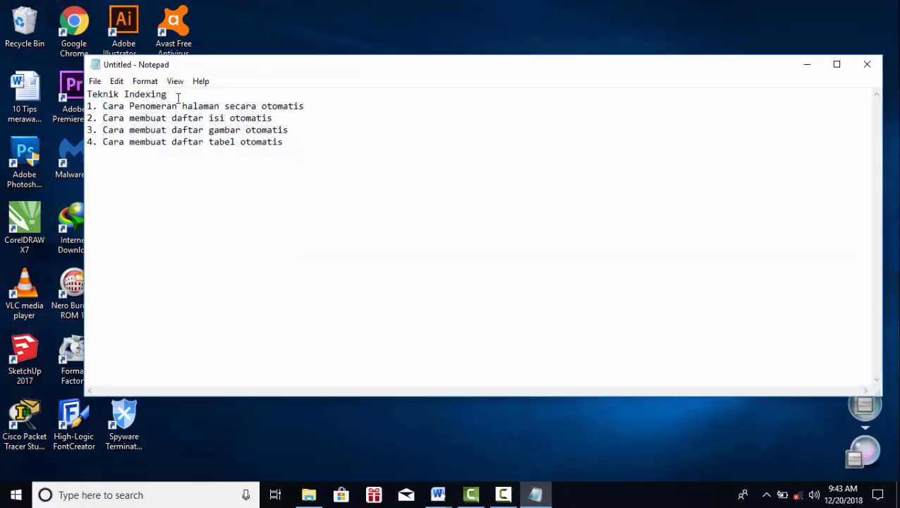
pyautogui.write('osp')
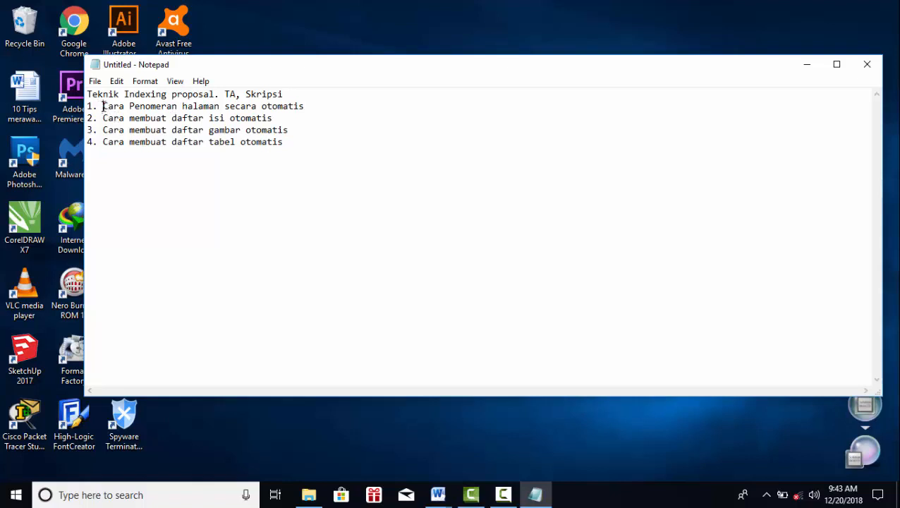
# Highlight the four numbered indexing topics one after another in the notes and minimize the notes window.
pyautogui.moveTo(102, 106); pyautogui.dragTo(309, 104)
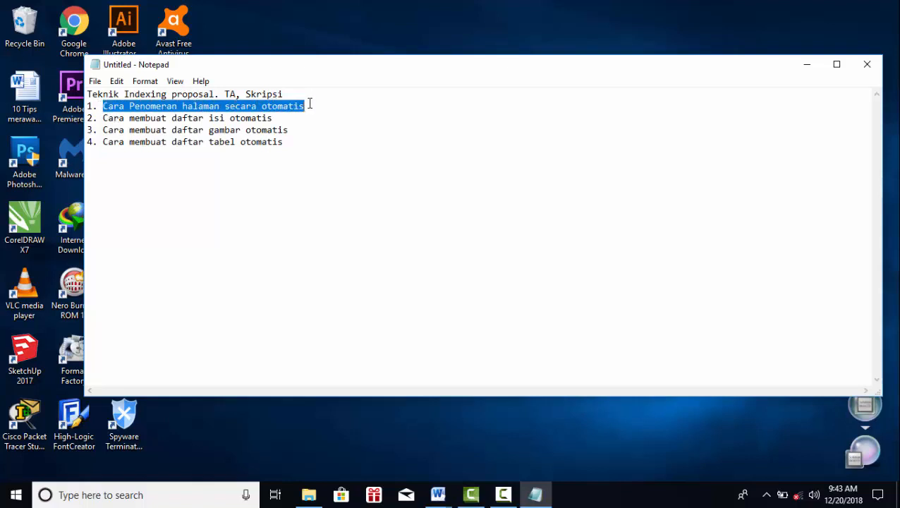
pyautogui.click(272, 119)
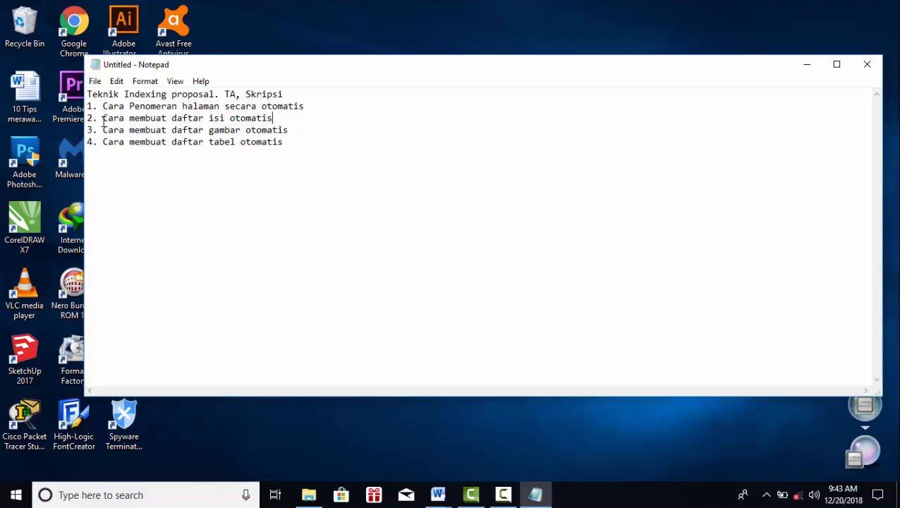
pyautogui.moveTo(104, 119); pyautogui.dragTo(273, 119)
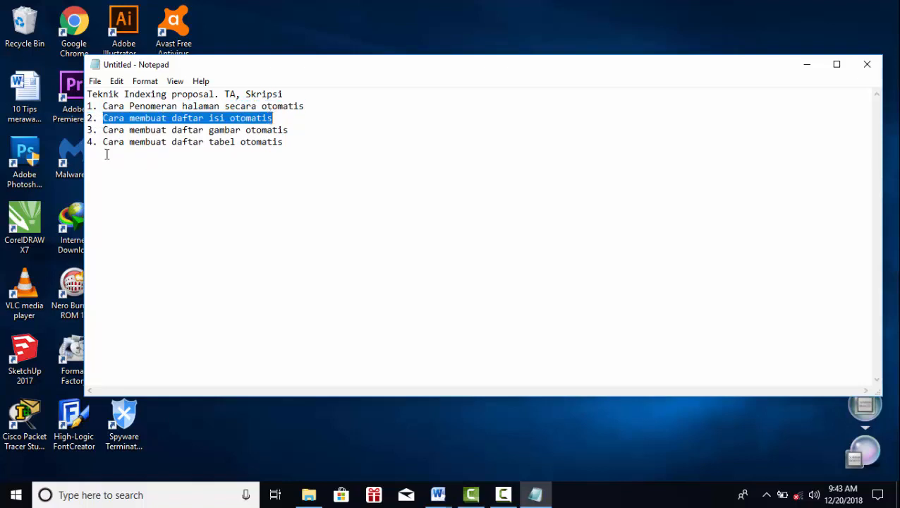
pyautogui.moveTo(103, 132); pyautogui.dragTo(287, 123)
pyautogui.moveTo(157, 146); pyautogui.dragTo(258, 139)
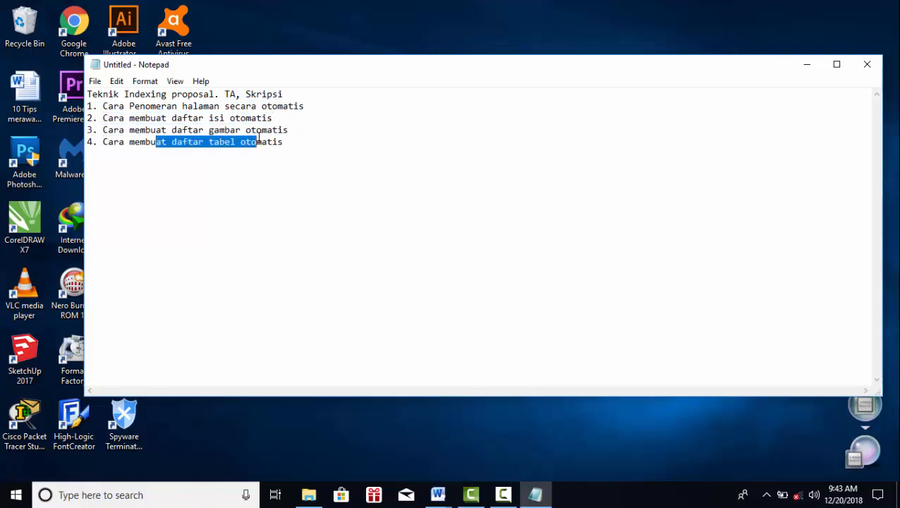
pyautogui.click(805, 64)
# Switch to the Laporan Skripsi document in Word and inspect the footer page number on the page before KATA PENGANTAR.
pyautogui.moveTo(446, 501)
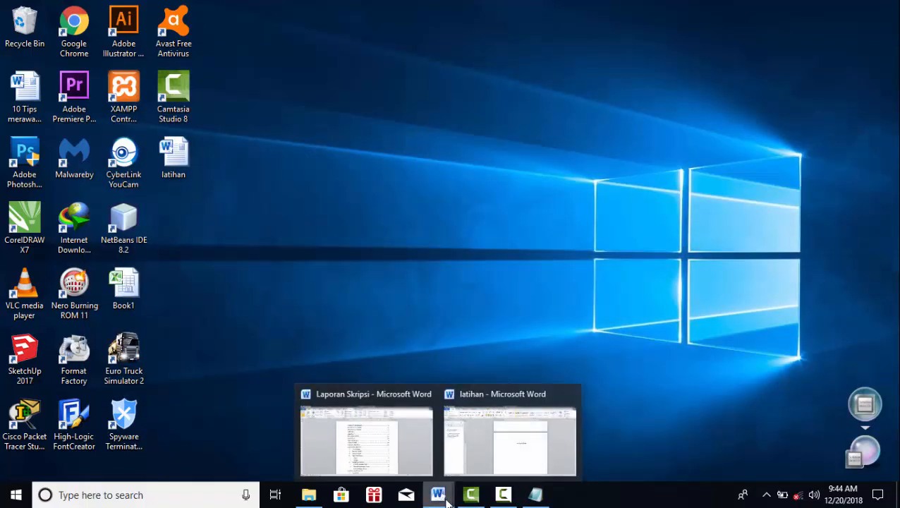
pyautogui.click(406, 451)
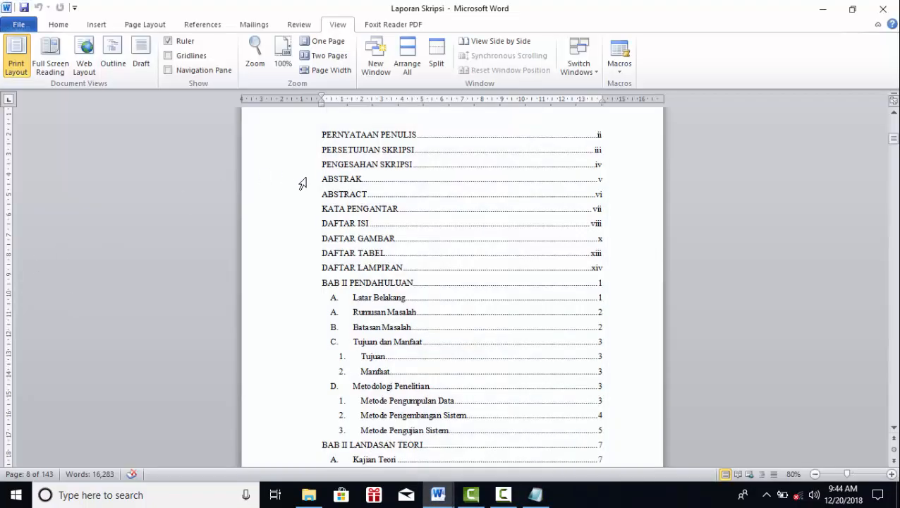
pyautogui.scroll(20, 513, 275)
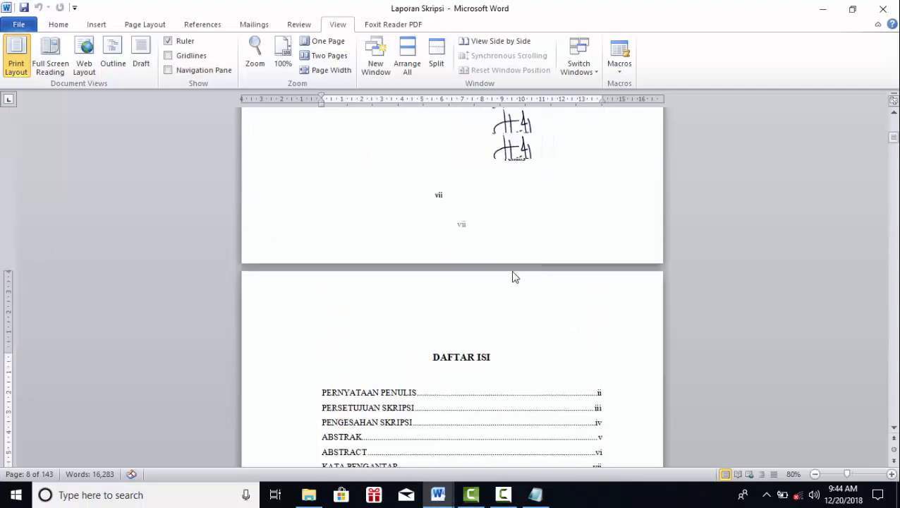
pyautogui.scroll(5, 486, 277)
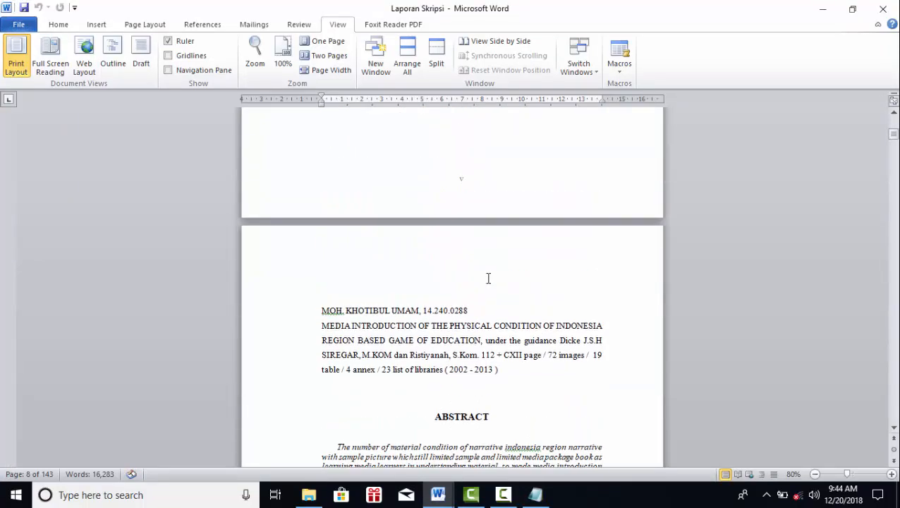
pyautogui.scroll(-13, 486, 277)
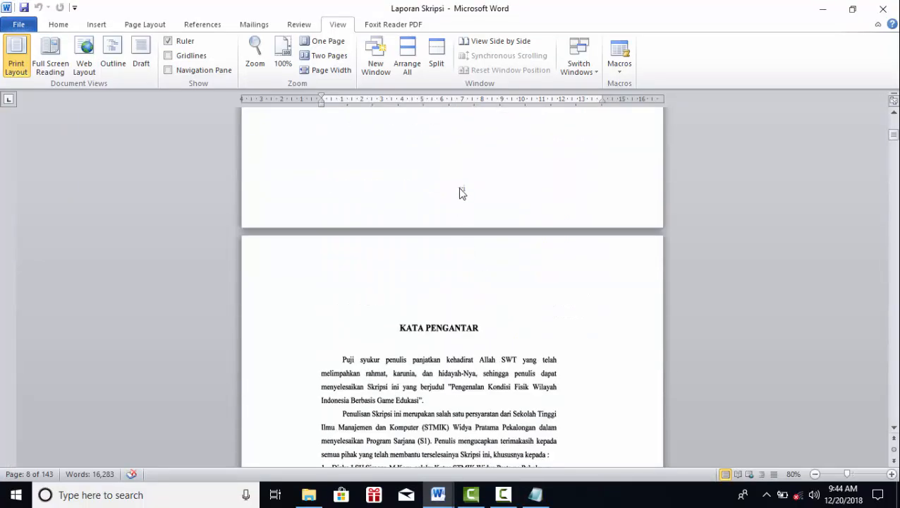
pyautogui.doubleClick(460, 192)
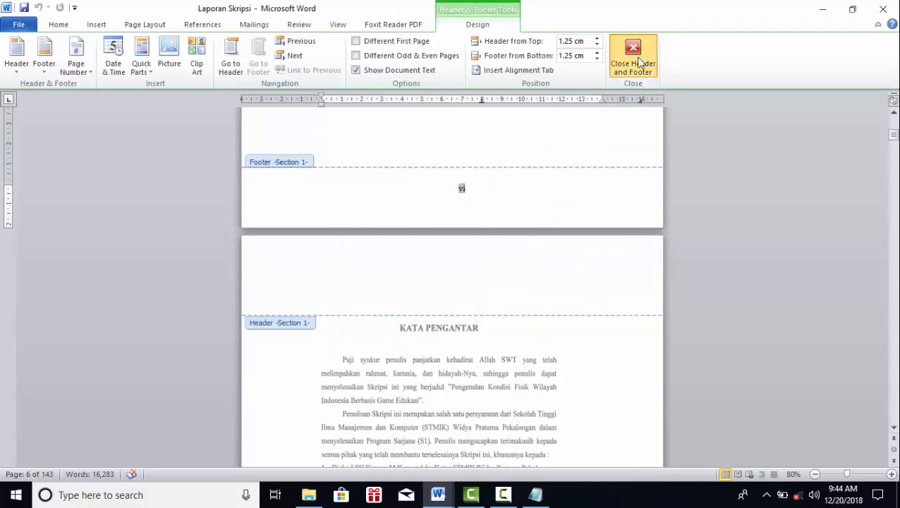
pyautogui.click(630, 57)
# Look through the table of contents, list of figures and list of tables in the thesis report.
pyautogui.scroll(-8, 534, 226)
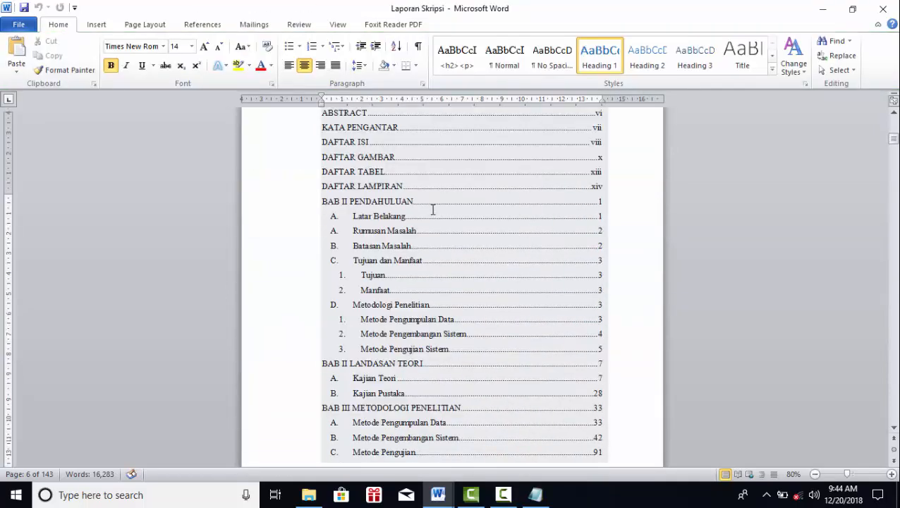
pyautogui.click(515, 184)
pyautogui.scroll(-10, 517, 323)
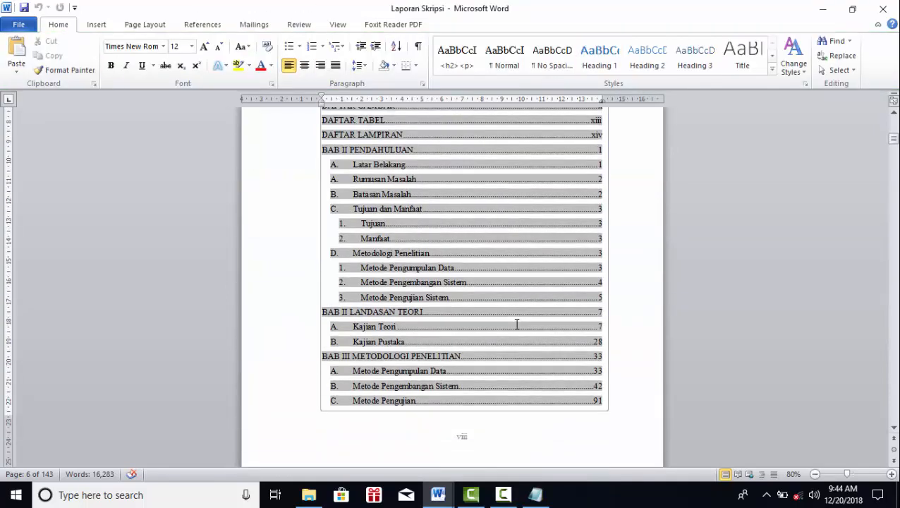
pyautogui.scroll(-20, 517, 324)
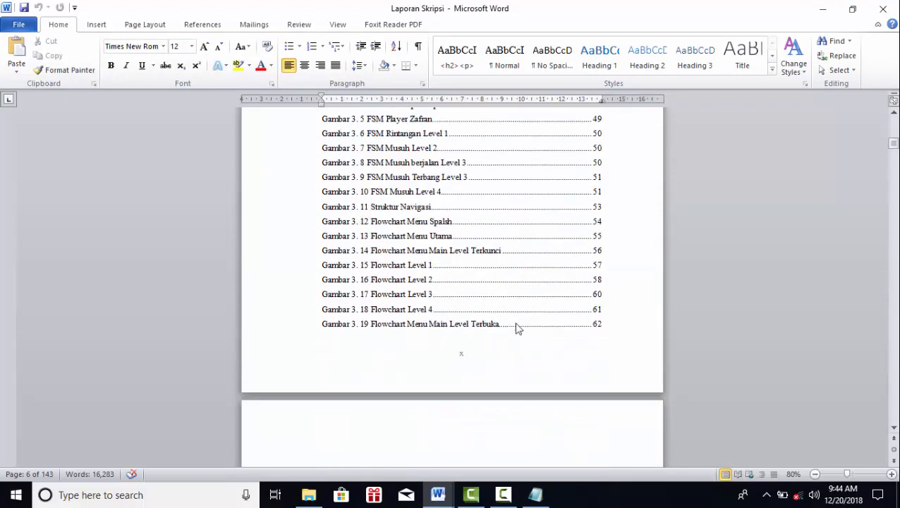
pyautogui.scroll(-20, 517, 324)
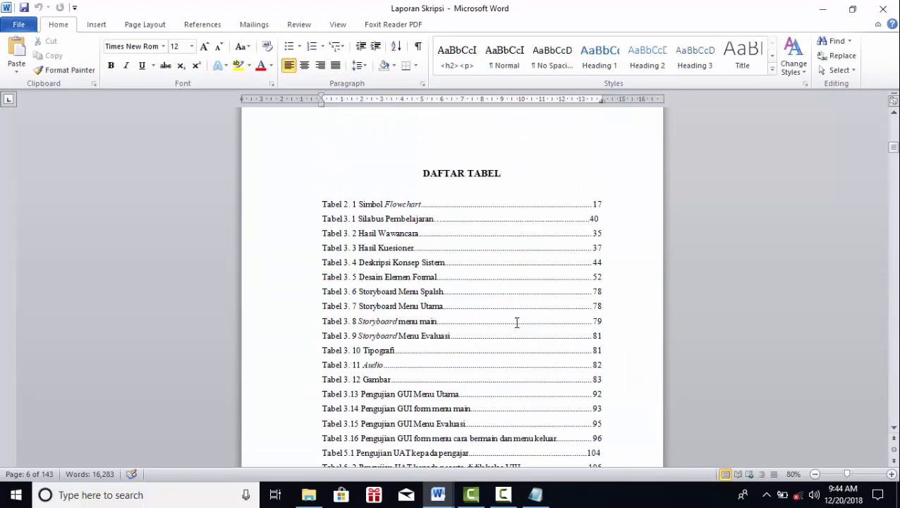
pyautogui.scroll(6, 517, 324)
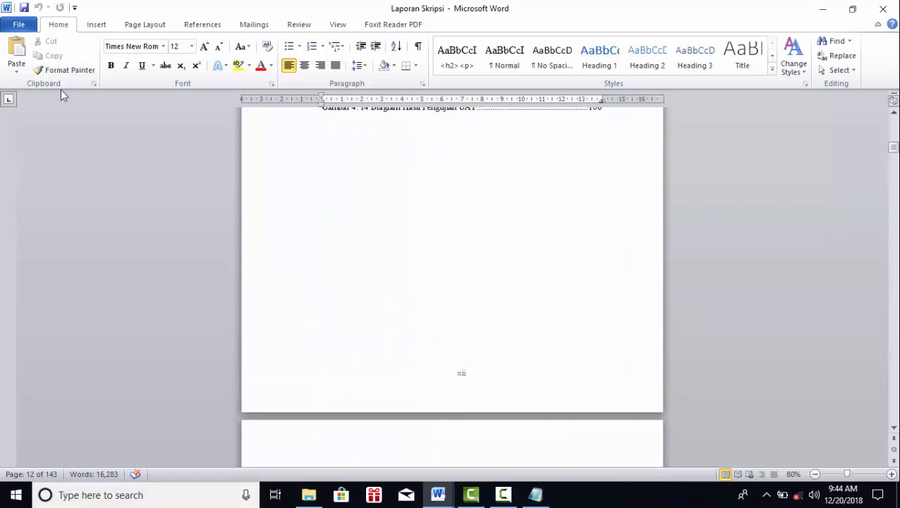
# Show the Navigation Pane and jump to the ABSTRAK heading.
pyautogui.click(335, 27)
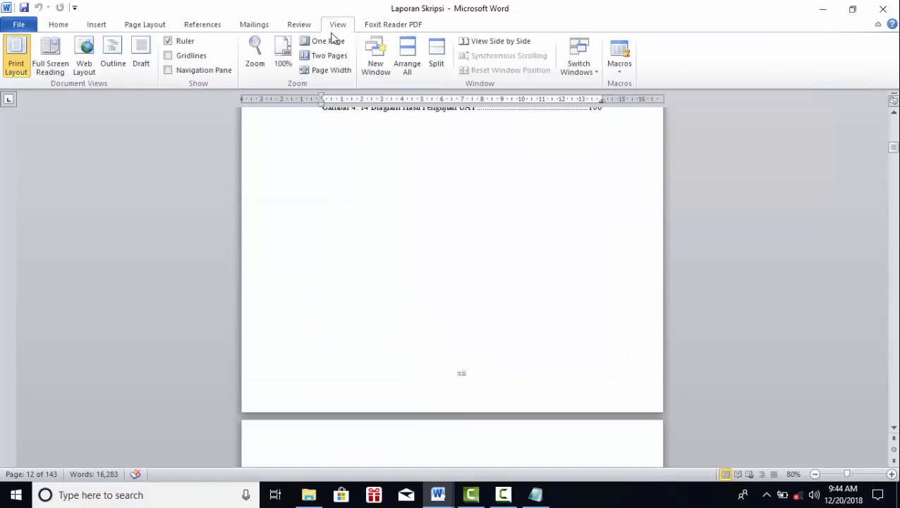
pyautogui.click(205, 71)
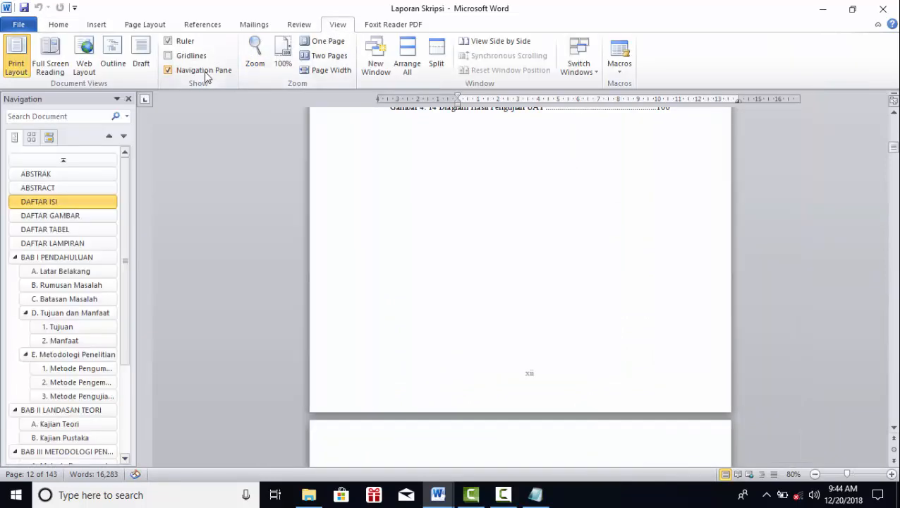
pyautogui.click(56, 177)
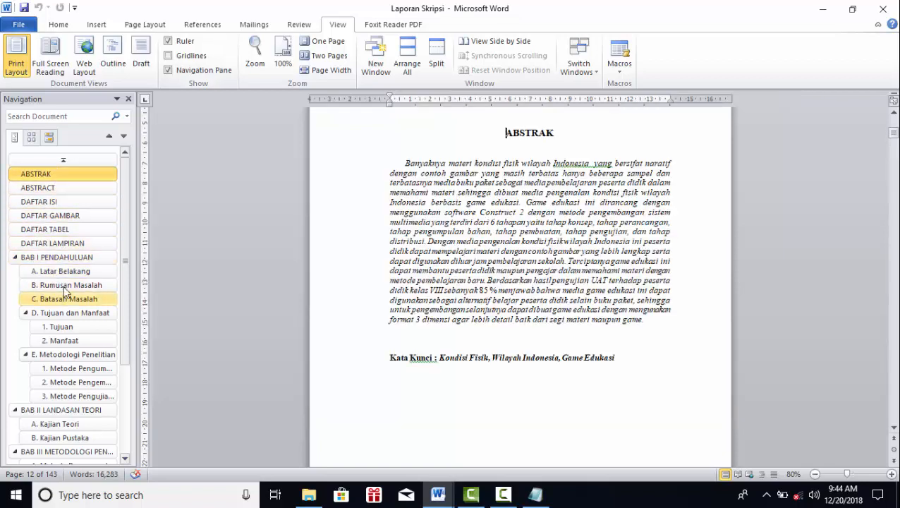
pyautogui.moveTo(124, 179)
pyautogui.mouseDown()
pyautogui.moveTo(129, 279)
pyautogui.moveTo(129, 173)
pyautogui.mouseUp()
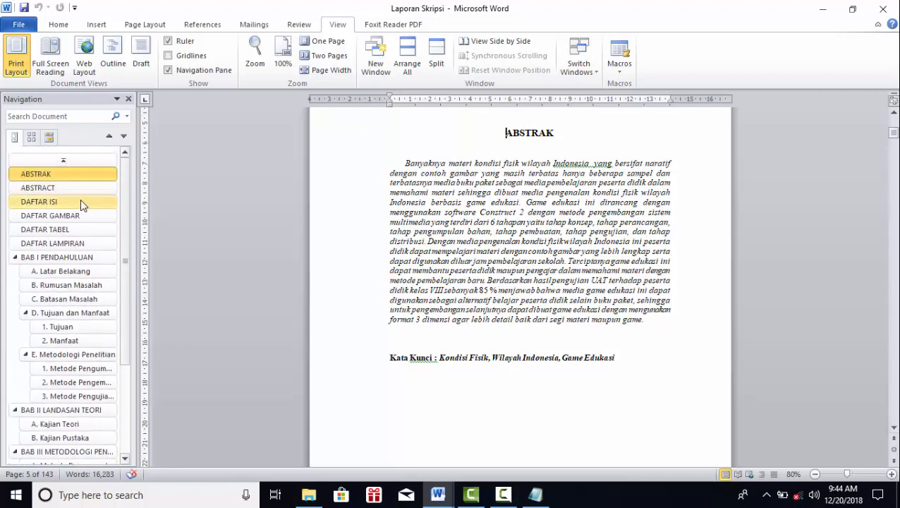
# Jump to the DAFTAR ISI heading and examine the entries of the table of contents.
pyautogui.click(80, 200)
pyautogui.scroll(4, 542, 145)
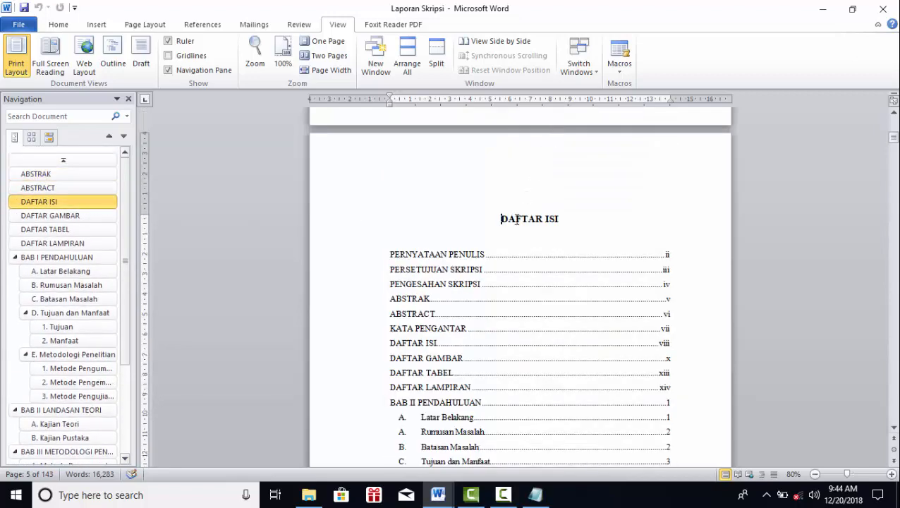
pyautogui.scroll(-1, 516, 227)
pyautogui.scroll(-12, 520, 224)
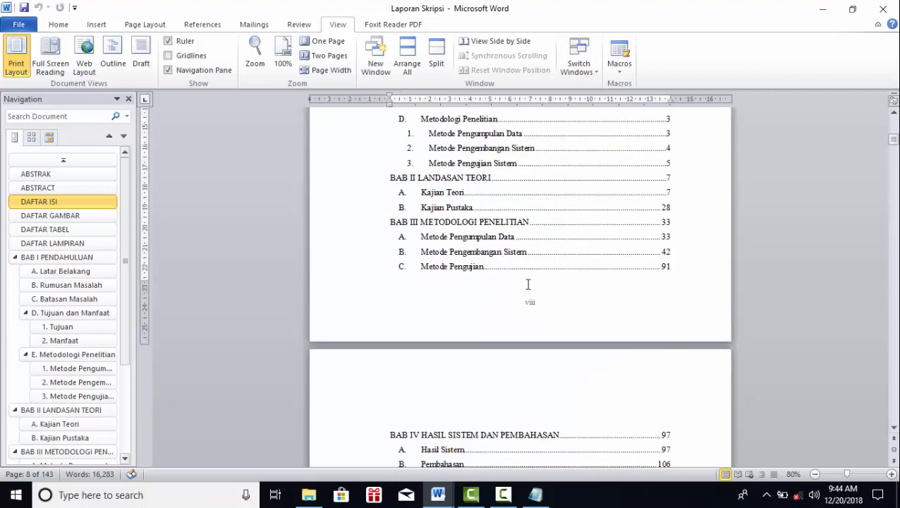
# Jump to the BAB II LANDASAN TEORI heading, view the surrounding pages and minimize the report.
pyautogui.scroll(-3, 89, 325)
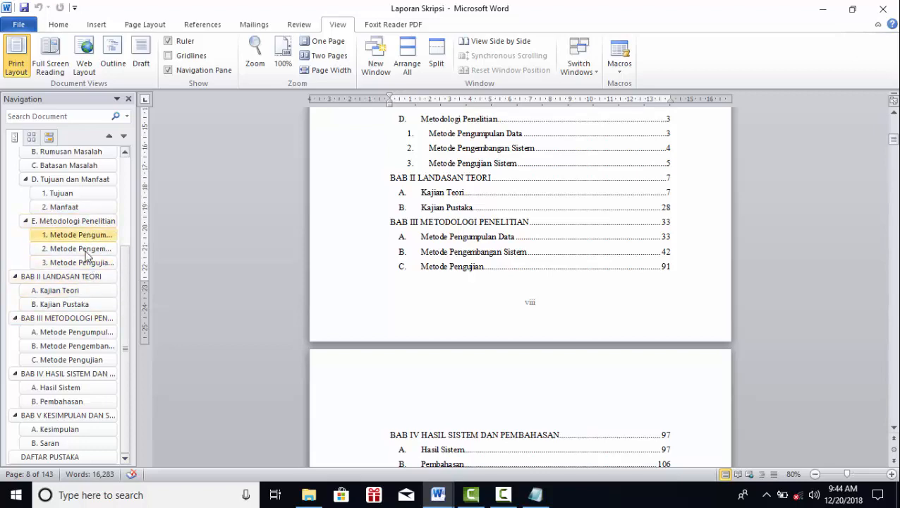
pyautogui.click(86, 281)
pyautogui.scroll(-3, 449, 220)
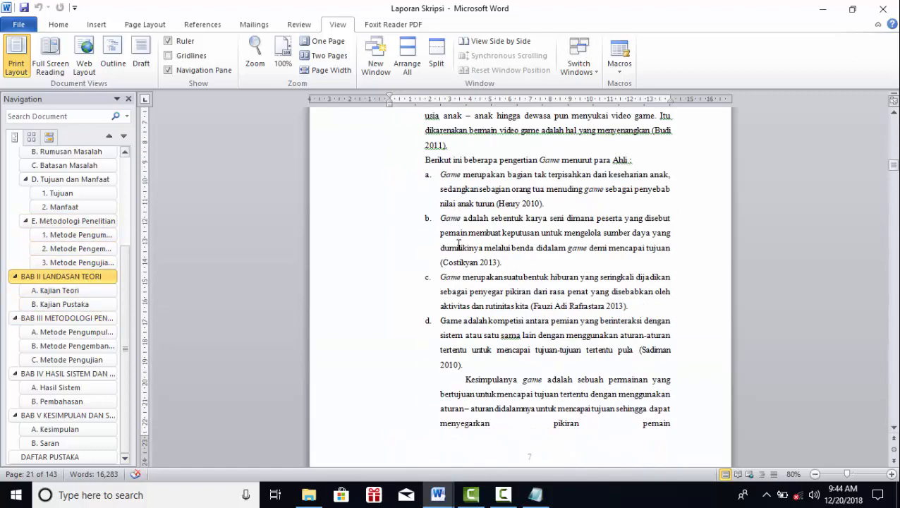
pyautogui.scroll(3, 458, 255)
pyautogui.scroll(10, 458, 254)
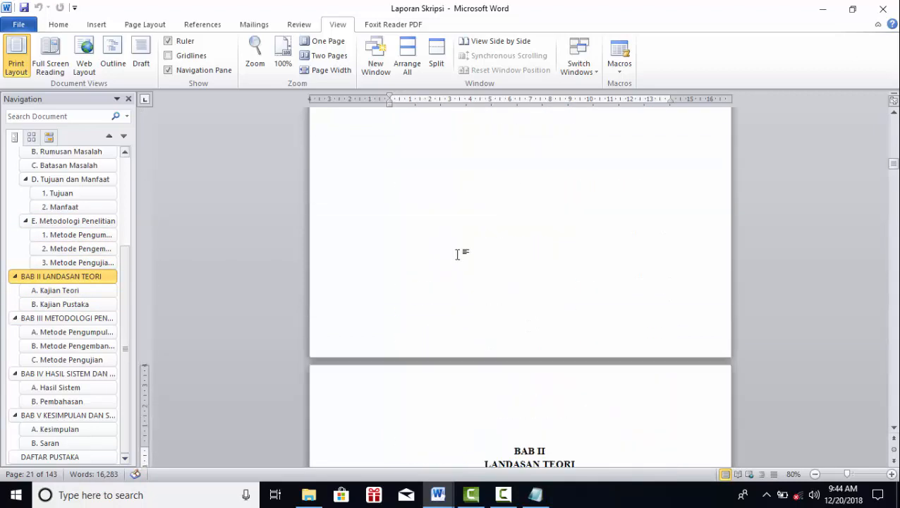
pyautogui.click(819, 7)
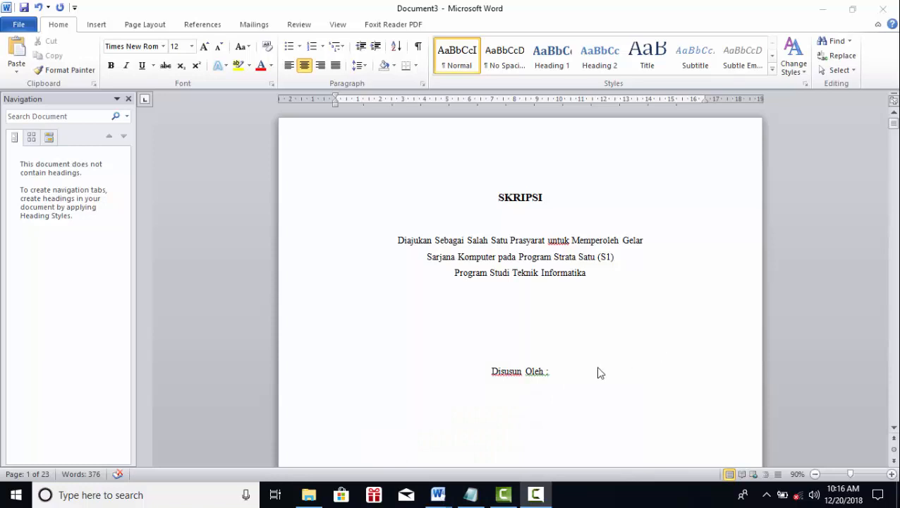
# View the SKRIPSI cover page, switch to the Notepad notes and highlight the topic "Cara Penomeran halaman secara otomatis".
pyautogui.scroll(-3, 500, 348)
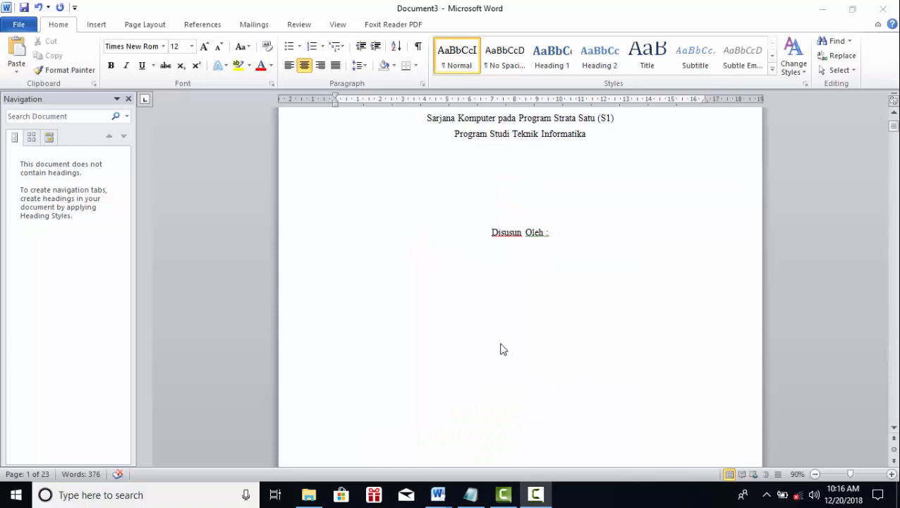
pyautogui.scroll(3, 500, 348)
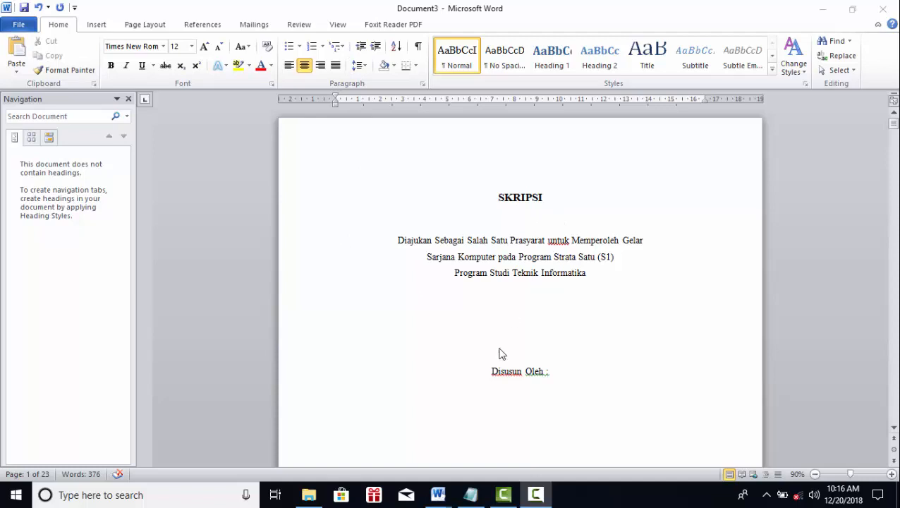
pyautogui.click(471, 495)
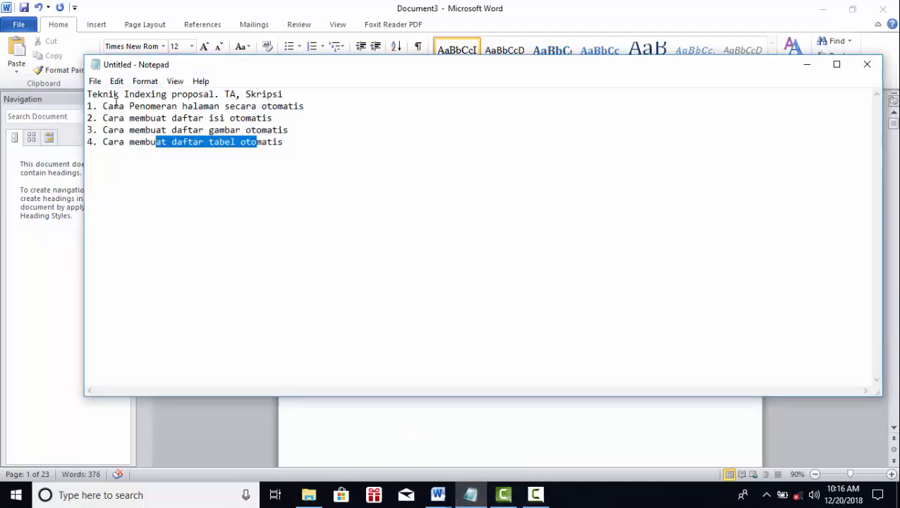
pyautogui.moveTo(106, 107); pyautogui.dragTo(309, 109)
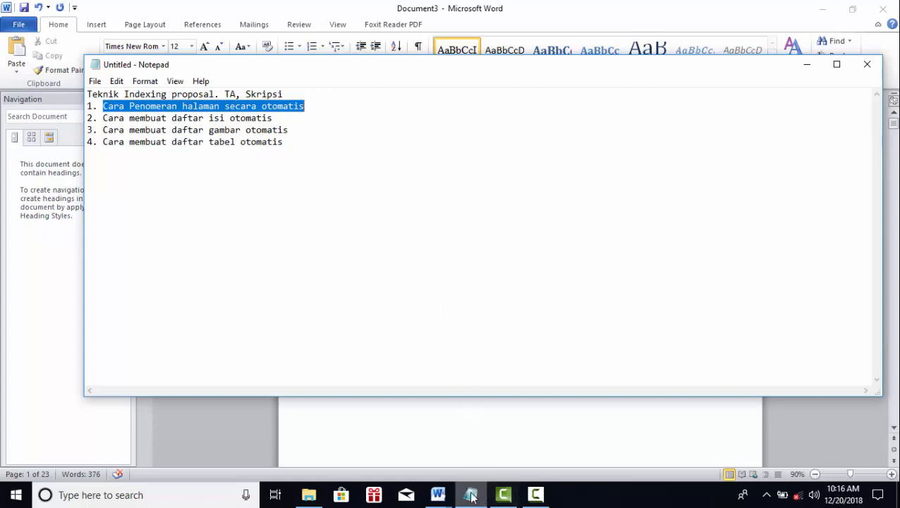
# Switch back to Document3 in Word and insert a Plain Number 2 page number at the bottom of the pages.
pyautogui.click(438, 494)
pyautogui.click(534, 447)
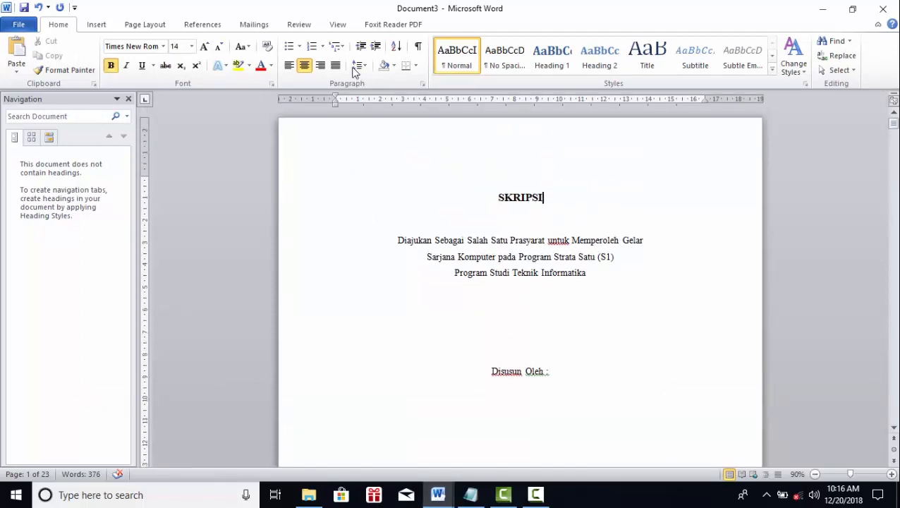
pyautogui.click(99, 27)
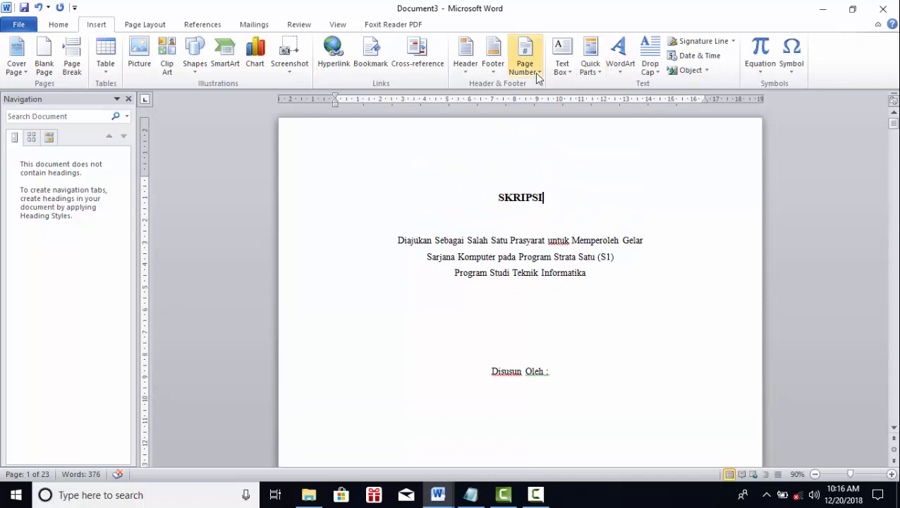
pyautogui.click(539, 76)
pyautogui.moveTo(547, 101)
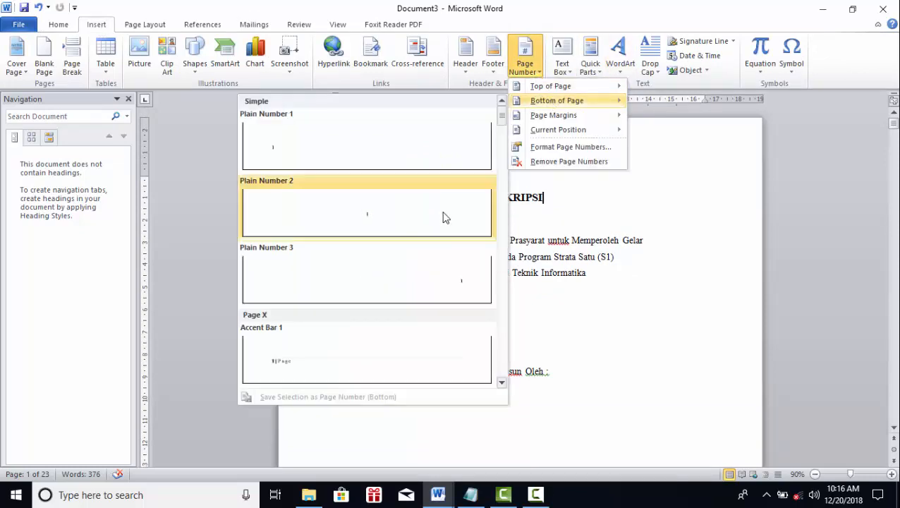
pyautogui.click(445, 218)
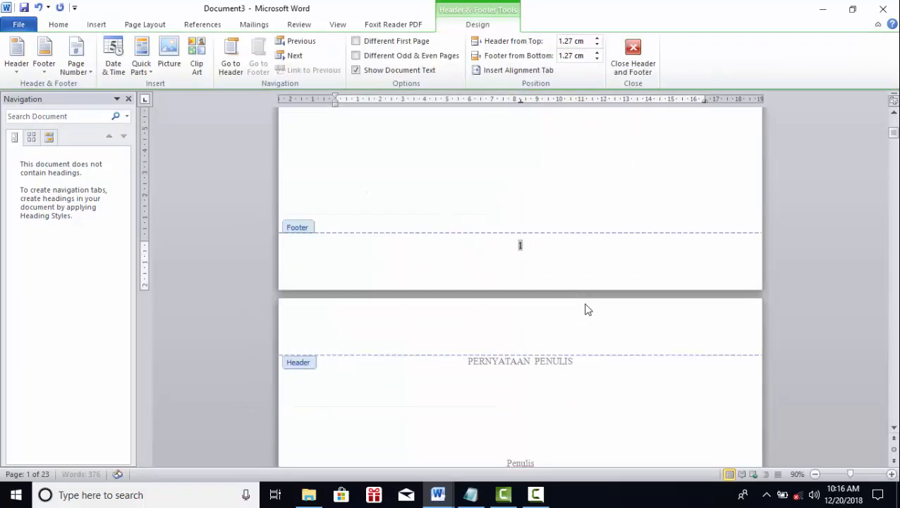
# Close the footer and check the page numbers from the first page to the last, ending at the first page's footer.
pyautogui.doubleClick(588, 197)
pyautogui.scroll(-10, 589, 239)
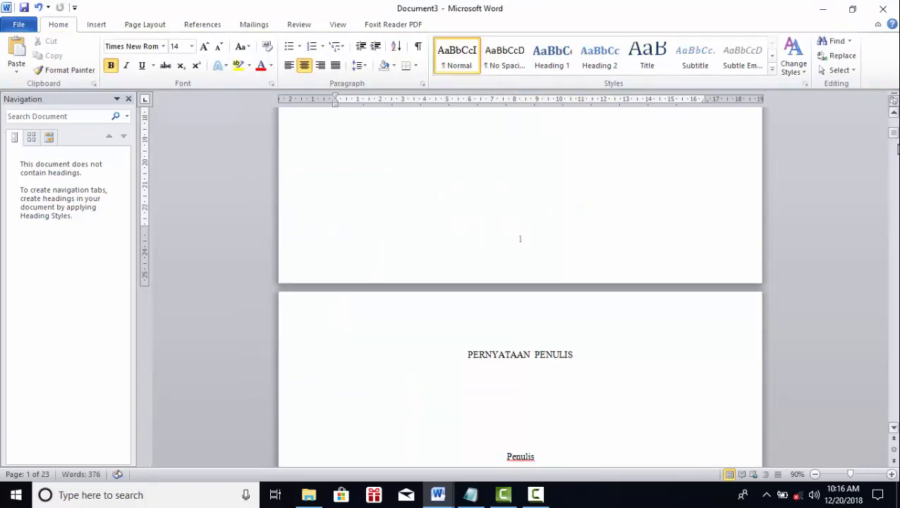
pyautogui.moveTo(893, 134); pyautogui.dragTo(895, 450)
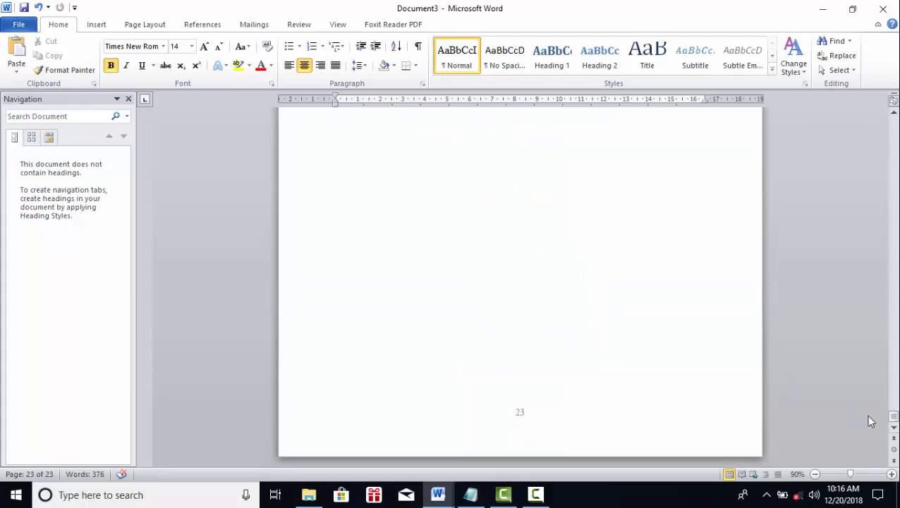
pyautogui.moveTo(893, 417); pyautogui.dragTo(884, 119)
pyautogui.scroll(-1, 535, 261)
pyautogui.scroll(-10, 536, 261)
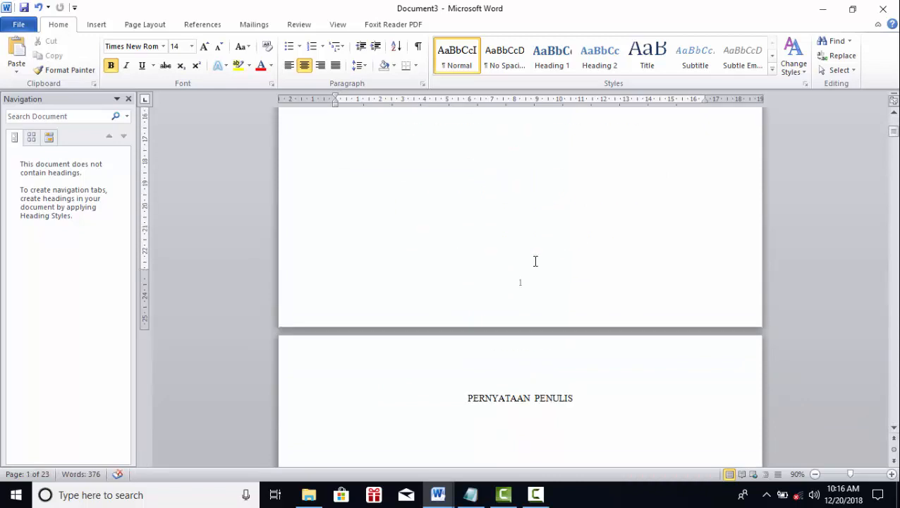
# Set the page number format to lowercase Roman numerals (i, ii, iii, ...) and close the footer.
pyautogui.doubleClick(523, 286)
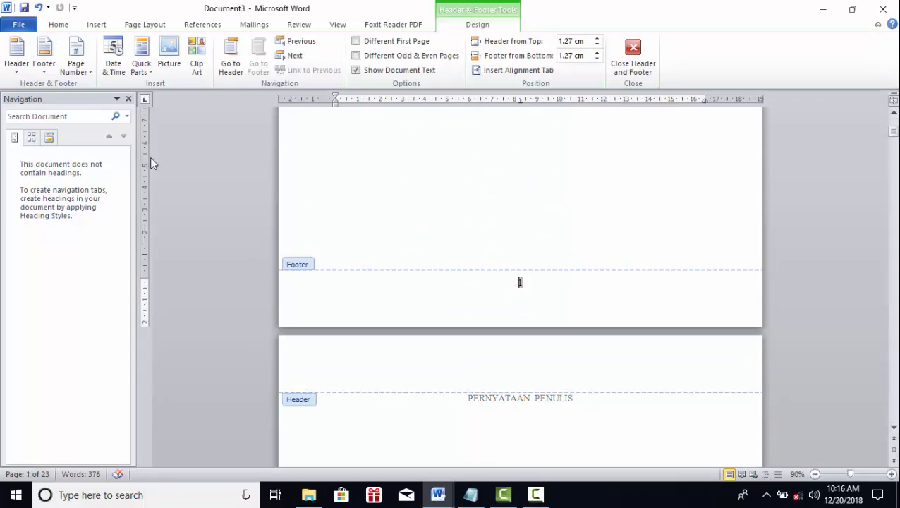
pyautogui.click(90, 76)
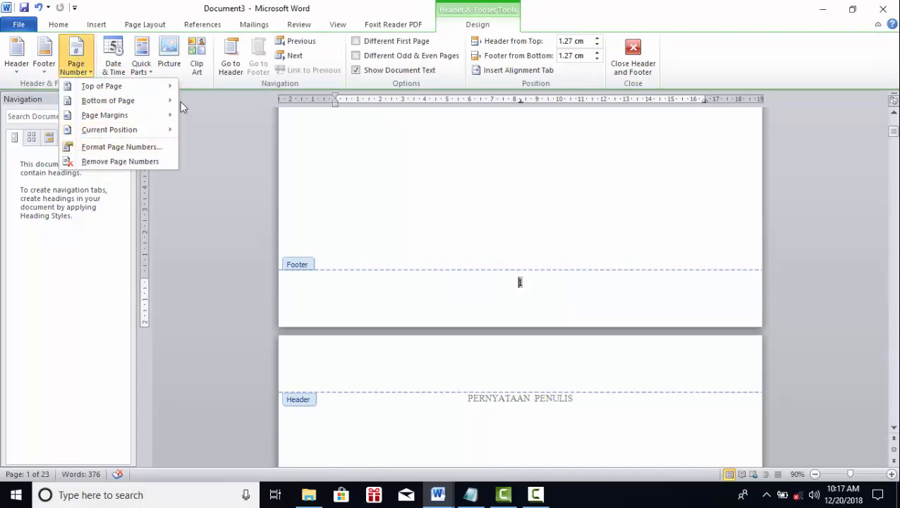
pyautogui.click(120, 147)
pyautogui.click(522, 170)
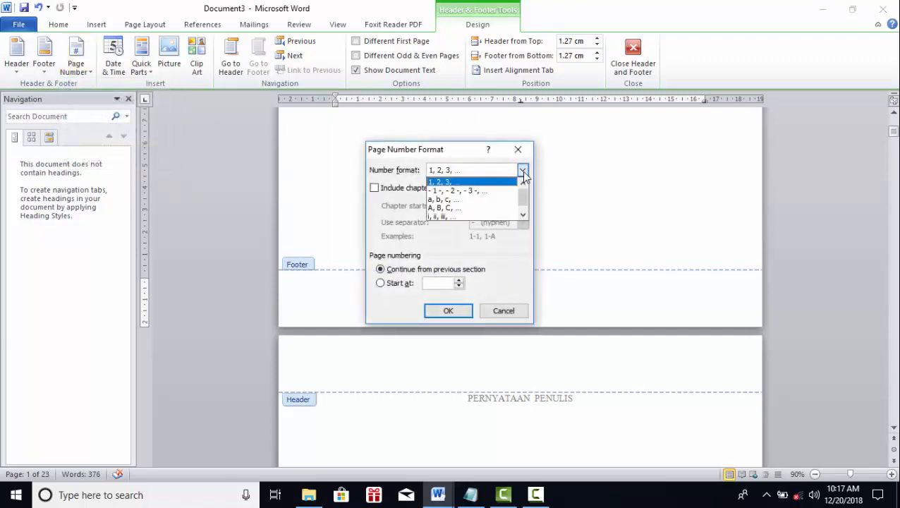
pyautogui.click(469, 219)
pyautogui.click(449, 311)
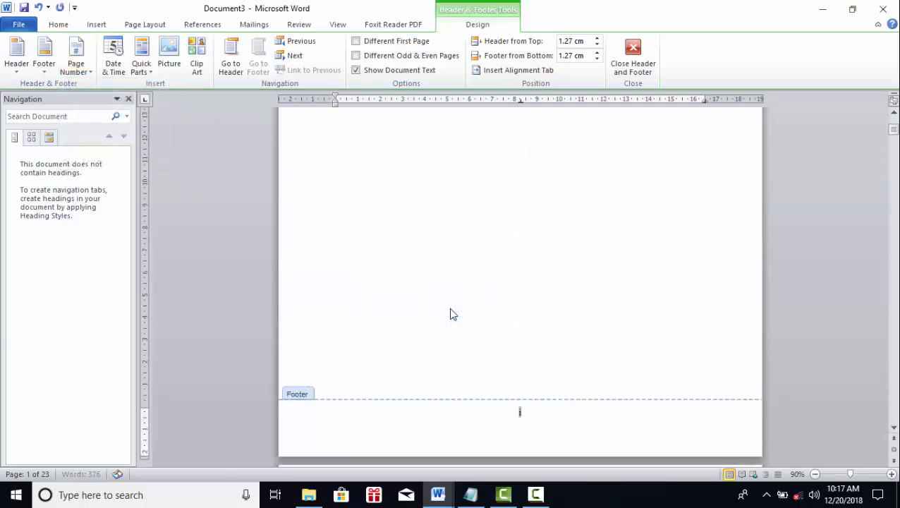
pyautogui.click(633, 58)
# Check the Roman page numbers on the front matter pages up to the start of BAB 1 PENDAHULUAN.
pyautogui.scroll(-20, 518, 370)
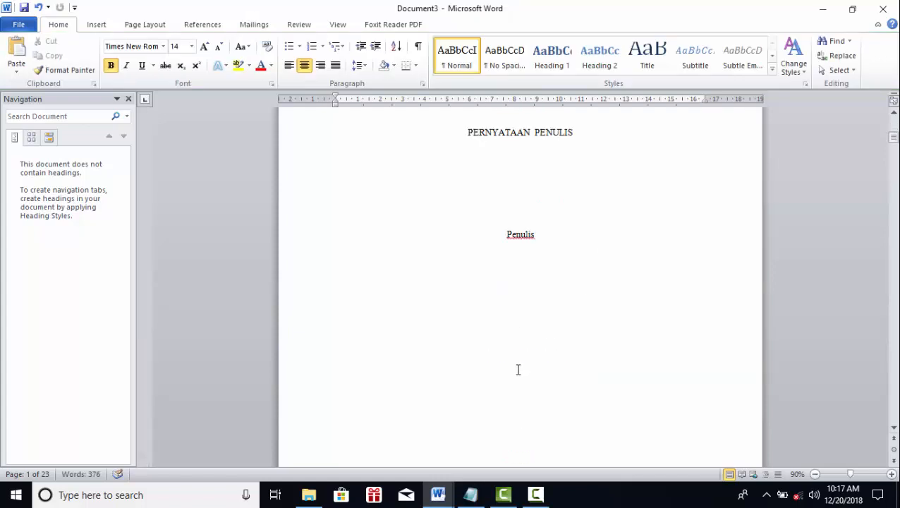
pyautogui.scroll(-20, 517, 370)
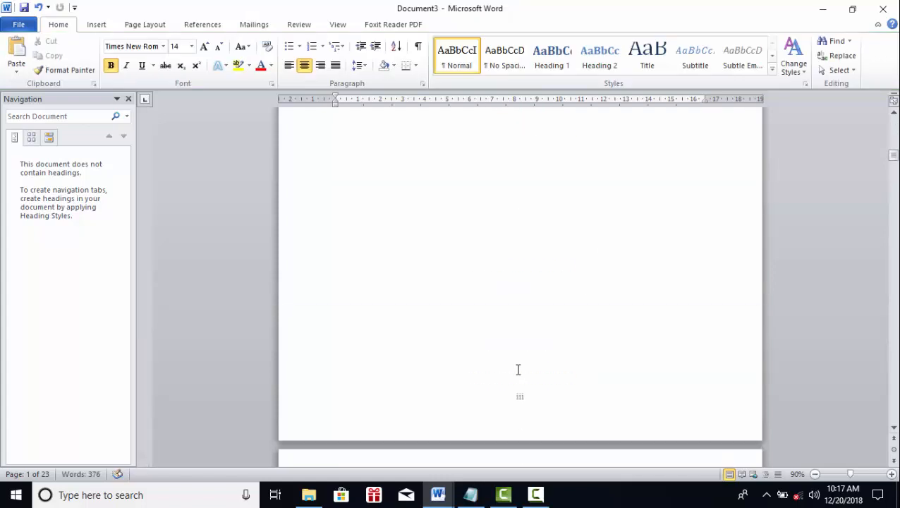
pyautogui.scroll(-20, 518, 369)
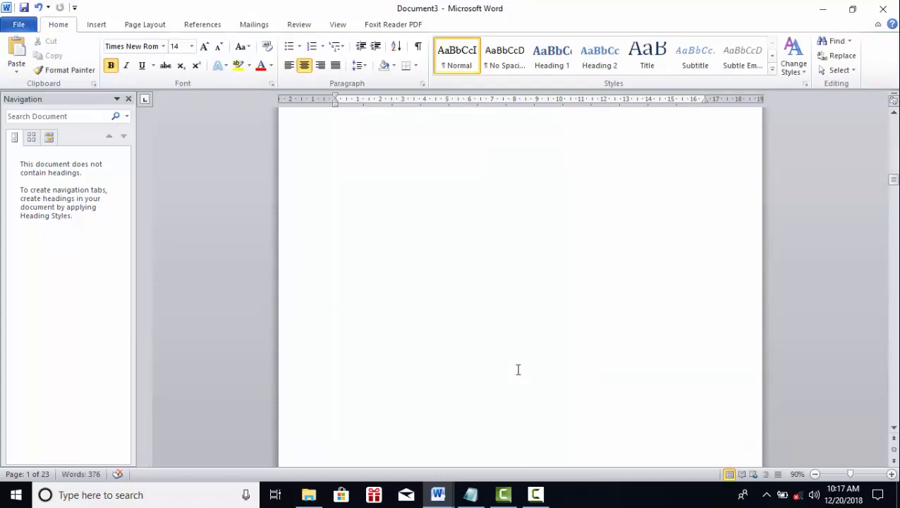
pyautogui.scroll(-20, 518, 370)
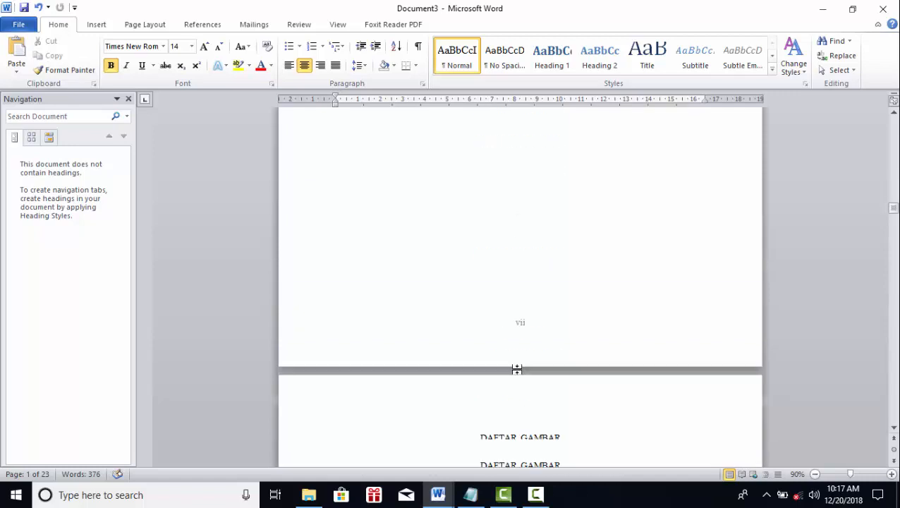
pyautogui.scroll(-20, 518, 367)
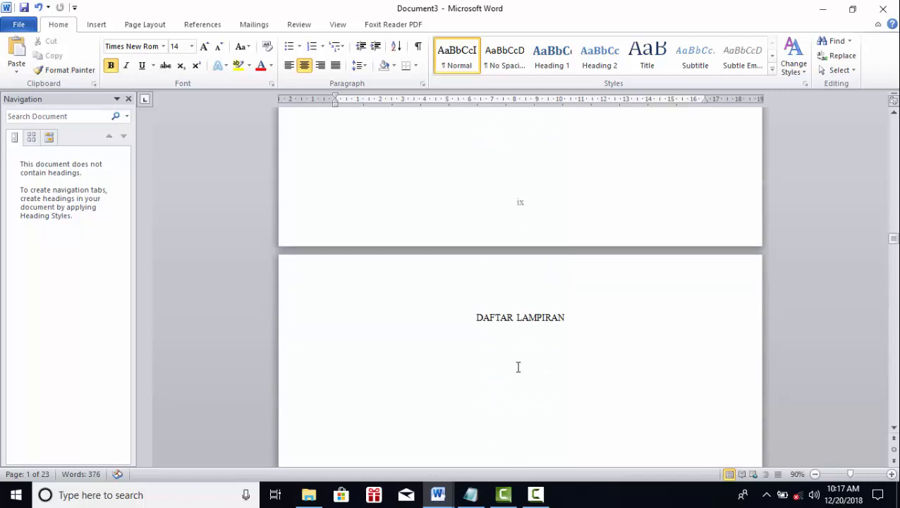
pyautogui.scroll(-12, 519, 370)
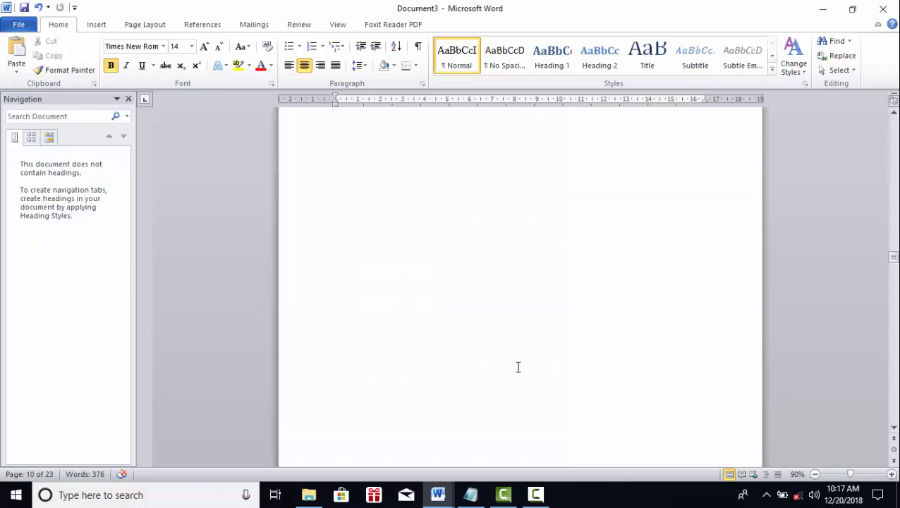
pyautogui.scroll(10, 519, 368)
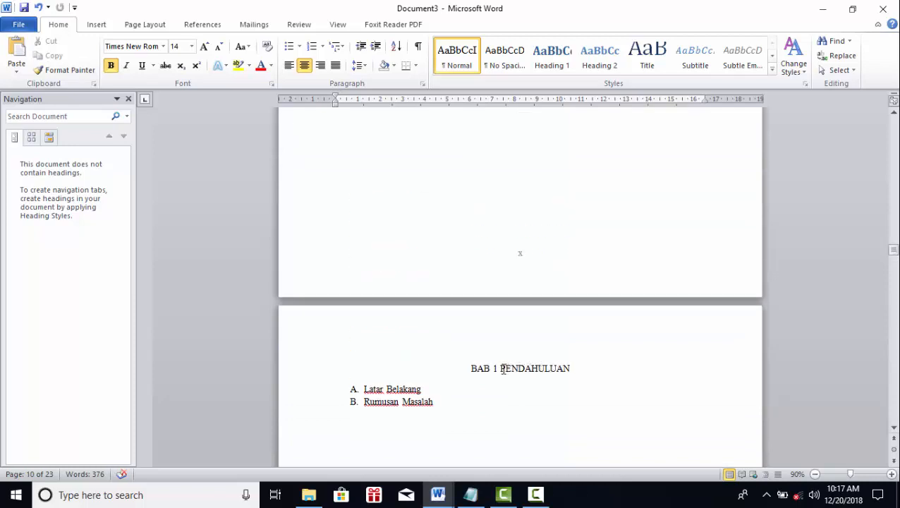
# Examine the page numbers around the transition from DAFTAR LAMPIRAN to BAB 1 PENDAHULUAN.
pyautogui.click(503, 368)
pyautogui.scroll(-15, 543, 377)
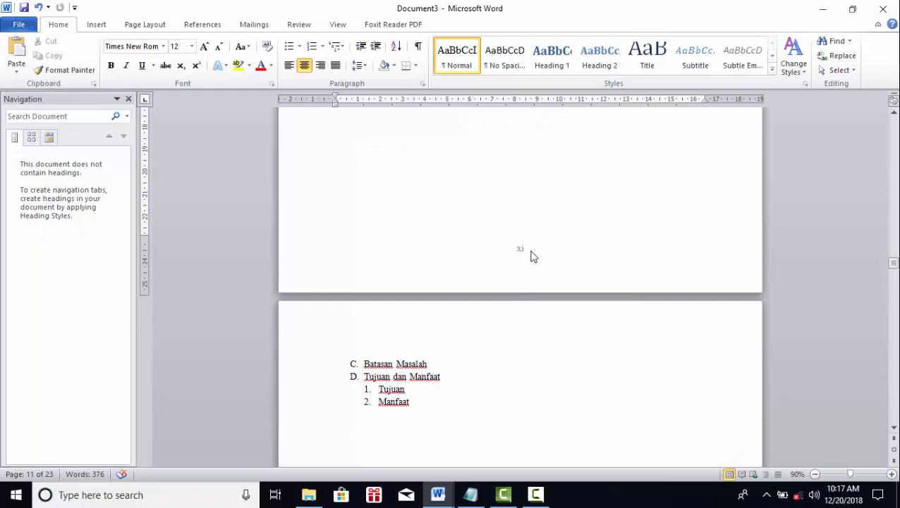
pyautogui.scroll(15, 523, 250)
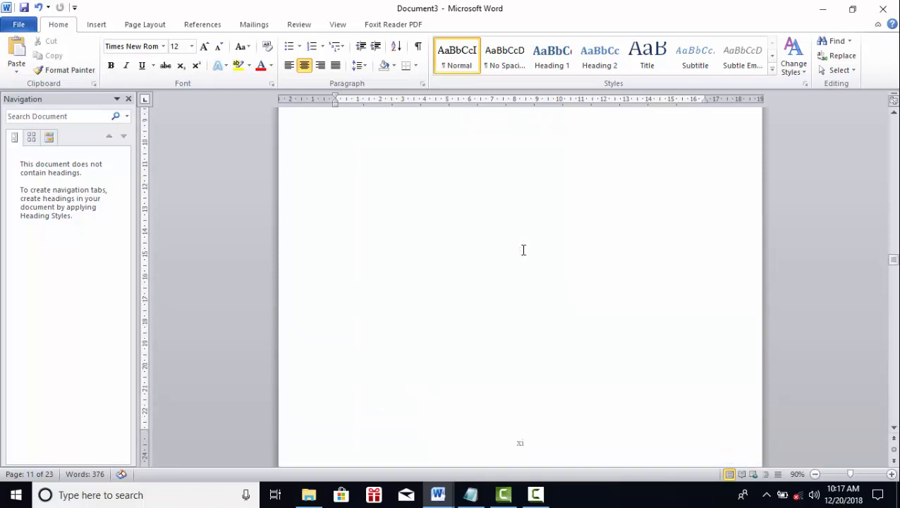
pyautogui.scroll(-6, 520, 274)
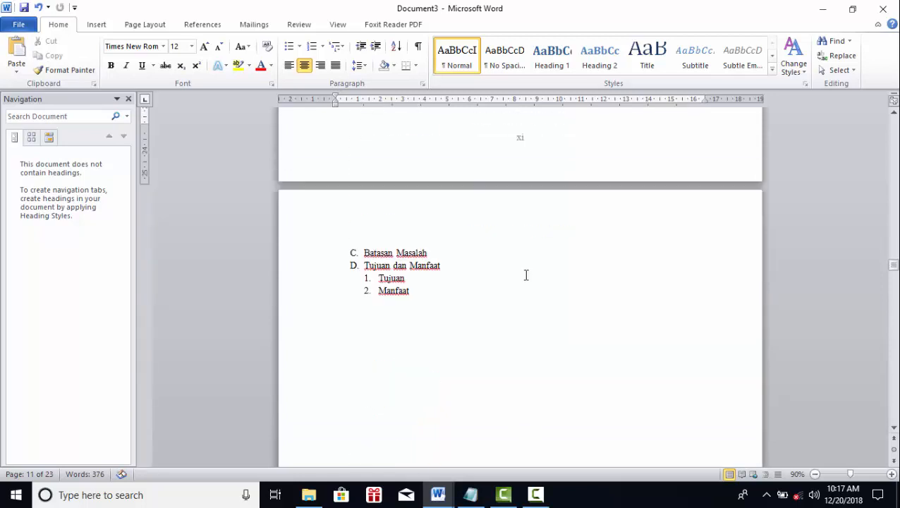
pyautogui.scroll(15, 526, 151)
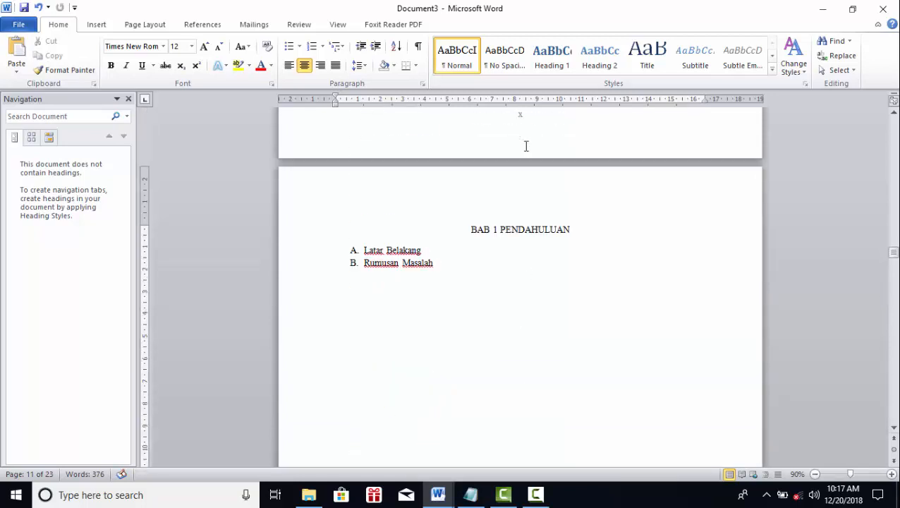
pyautogui.scroll(10, 644, 209)
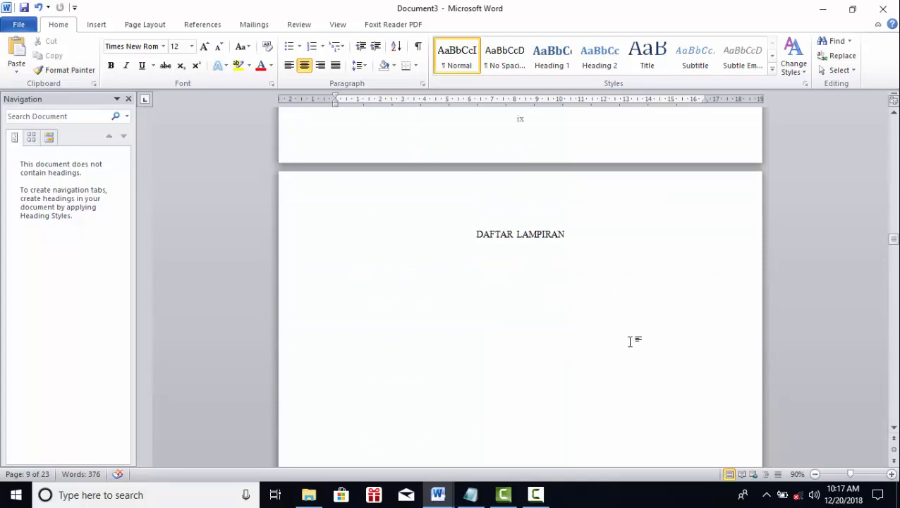
pyautogui.scroll(-12, 629, 341)
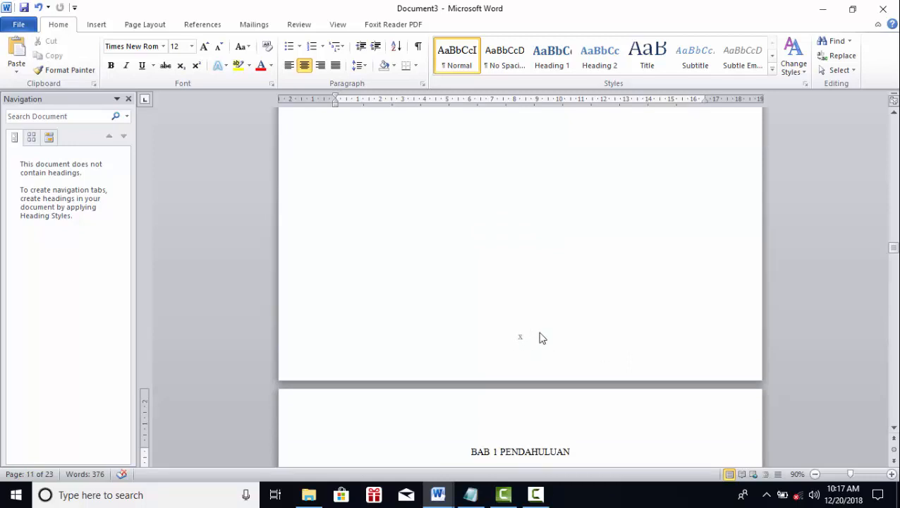
pyautogui.scroll(3, 543, 335)
pyautogui.scroll(3, 564, 282)
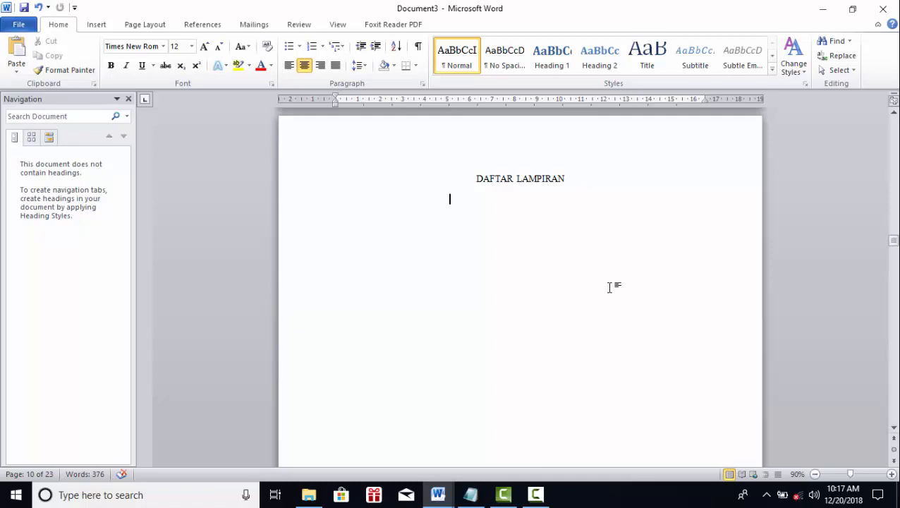
pyautogui.hotkey('ctrl', 'l')
pyautogui.scroll(-10, 609, 287)
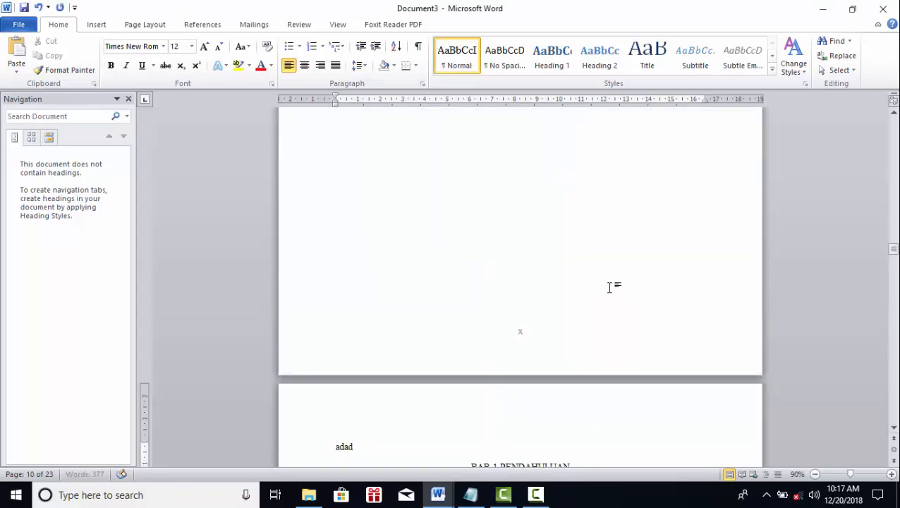
pyautogui.scroll(-4, 609, 287)
pyautogui.press('BackSpace')
pyautogui.press('BackSpace')
pyautogui.press('BackSpace')
pyautogui.press('BackSpace')
pyautogui.press('BackSpace')
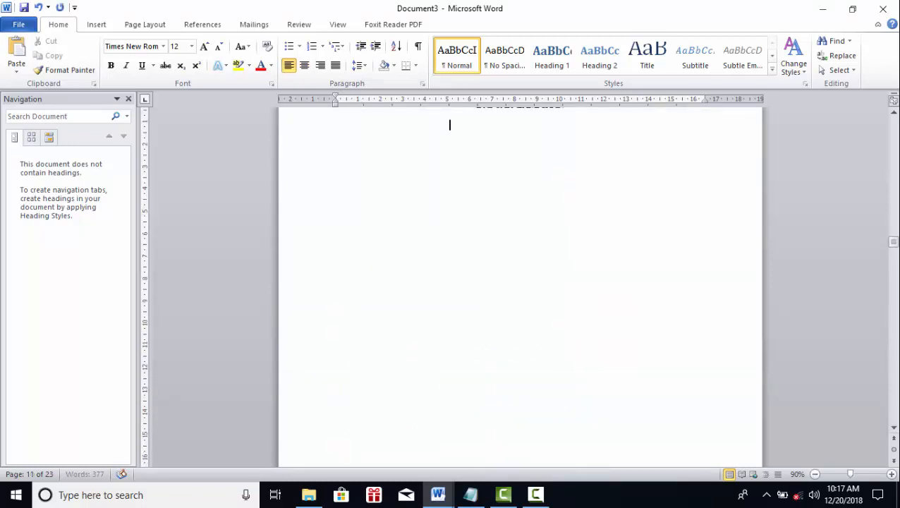
# Insert a Next Page section break directly after the DAFTAR LAMPIRAN heading.
pyautogui.scroll(10, 606, 300)
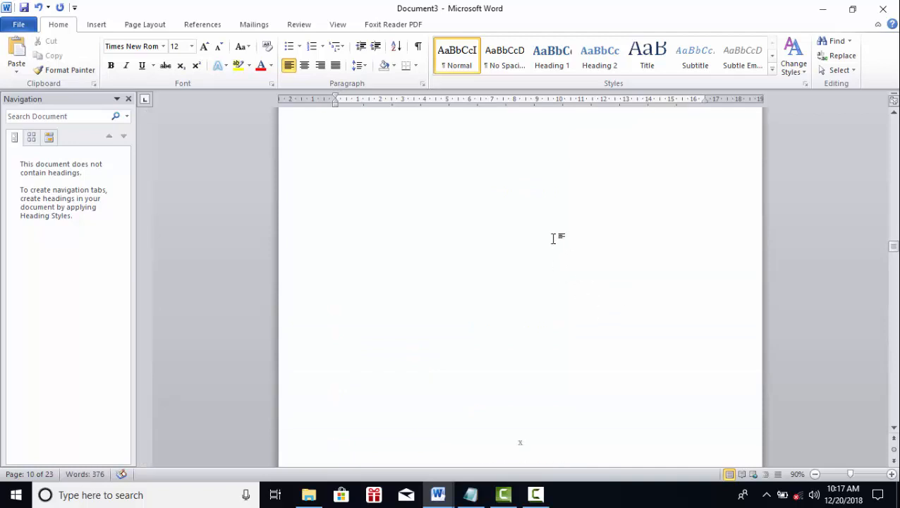
pyautogui.scroll(-11, 555, 239)
pyautogui.scroll(2, 554, 219)
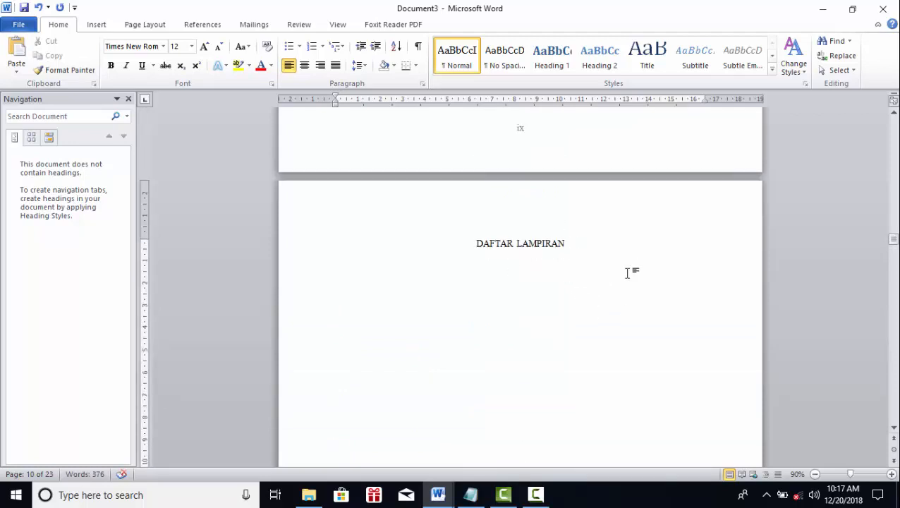
pyautogui.click(580, 242)
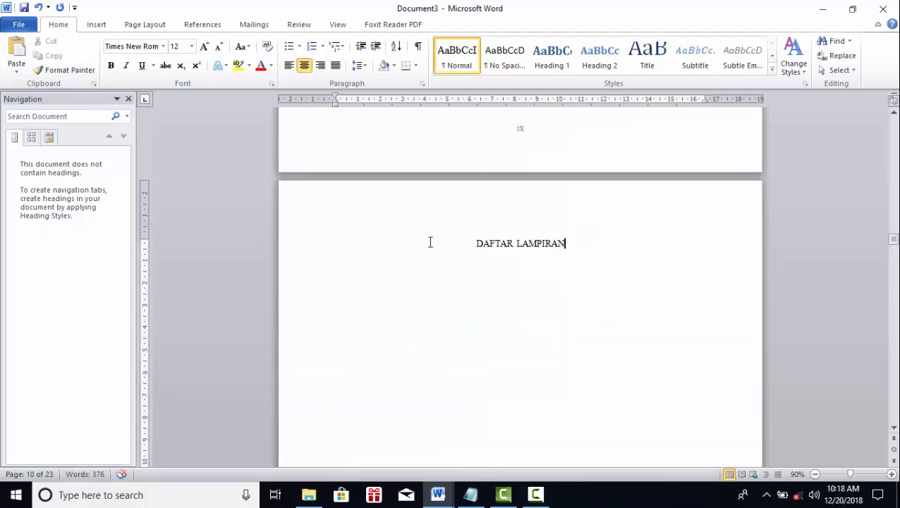
pyautogui.click(144, 25)
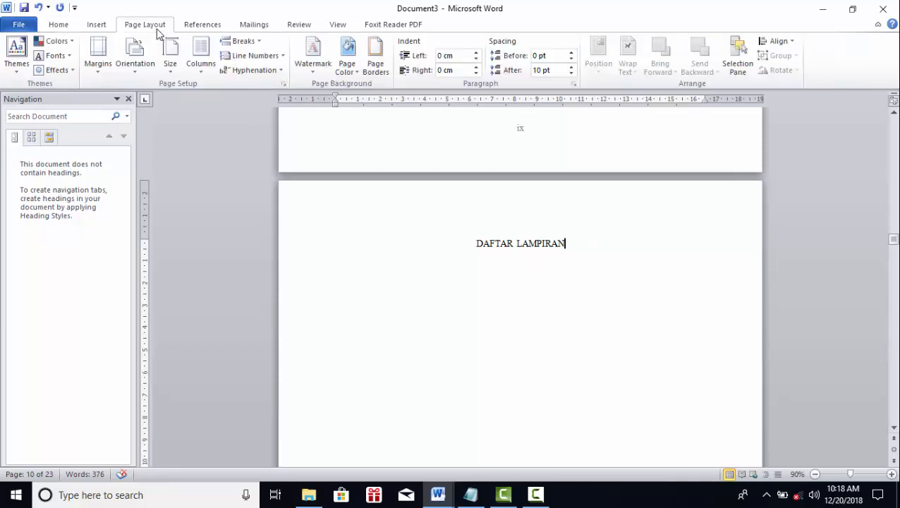
pyautogui.click(240, 41)
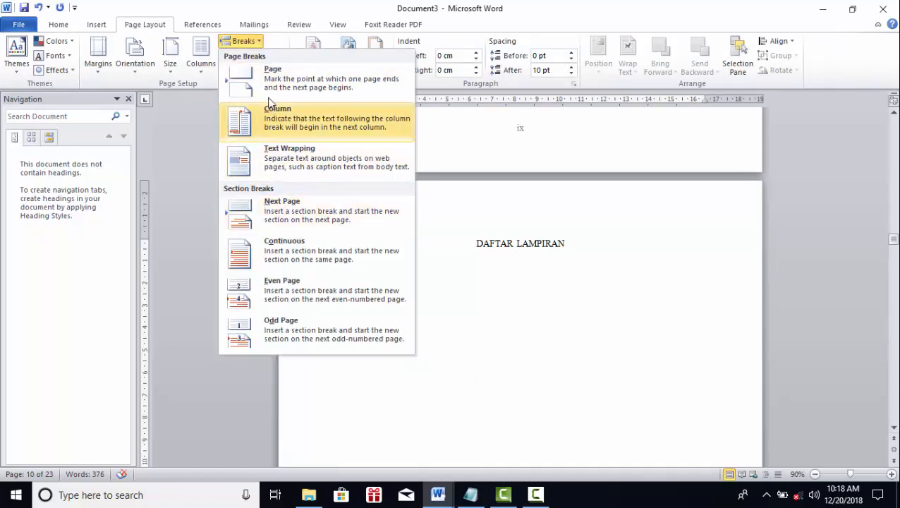
pyautogui.click(291, 207)
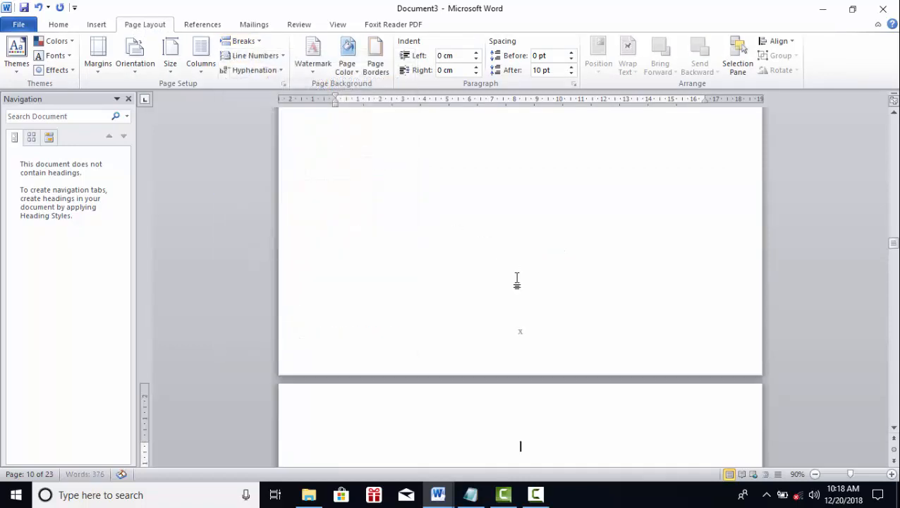
# Remove the empty space above the BAB 1 PENDAHULUAN heading on the page after the section break.
pyautogui.scroll(-11, 542, 300)
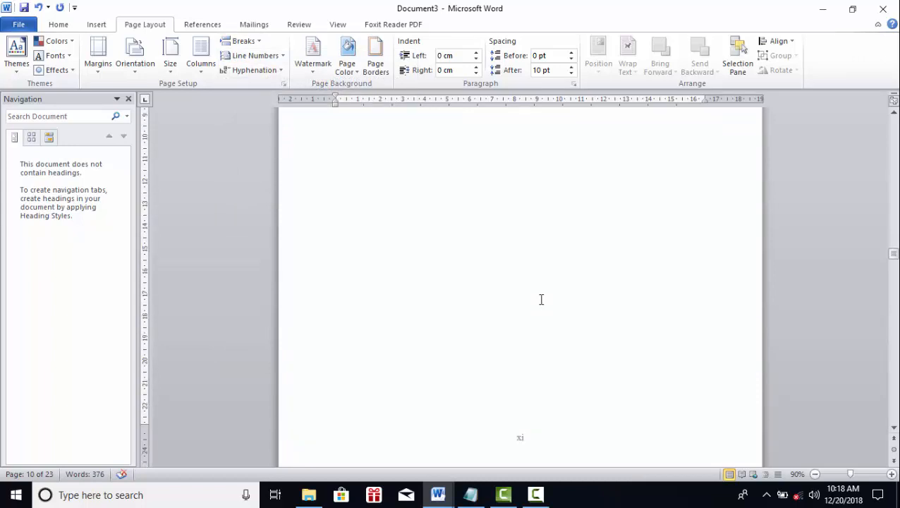
pyautogui.scroll(12, 542, 300)
pyautogui.scroll(3, 542, 300)
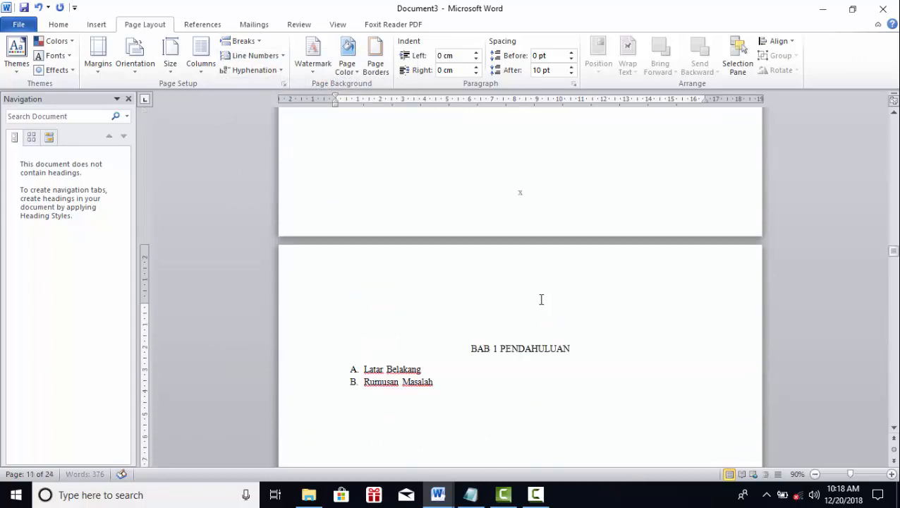
pyautogui.press('Delete')
pyautogui.press('Delete')
# Open the Section 2 footer on the BAB 1 PENDAHULUAN page, examine its Link to Previous option and close the footer.
pyautogui.scroll(-15, 543, 302)
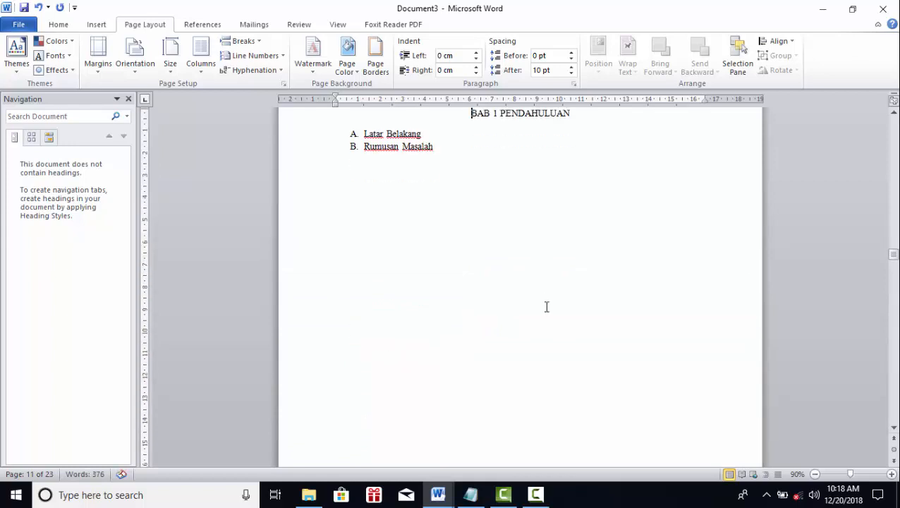
pyautogui.scroll(5, 546, 309)
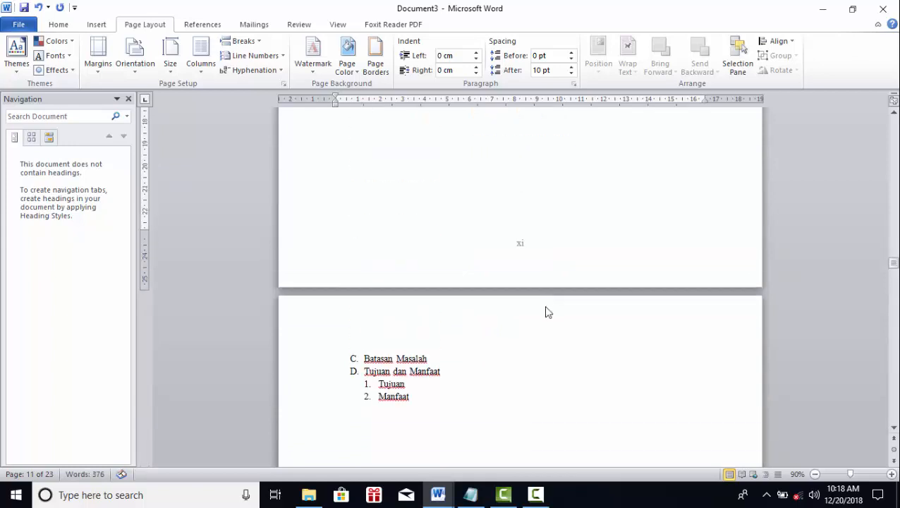
pyautogui.doubleClick(521, 273)
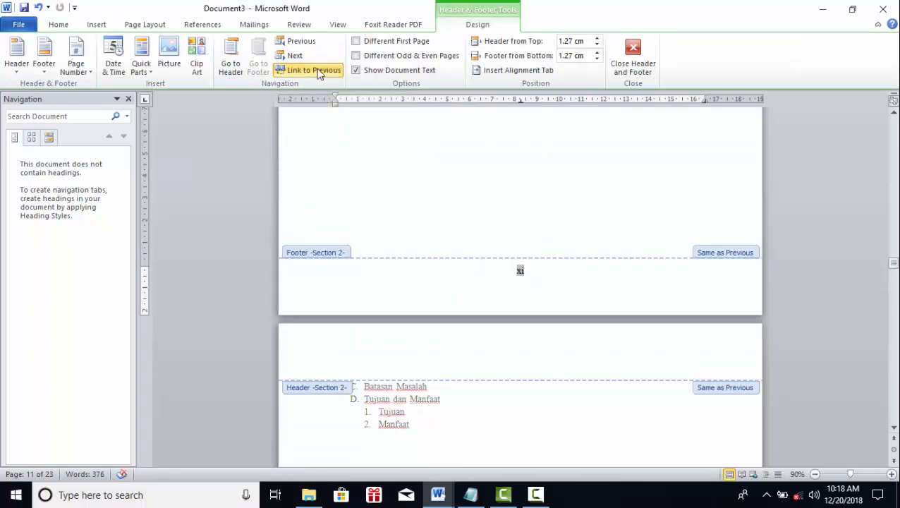
pyautogui.click(633, 60)
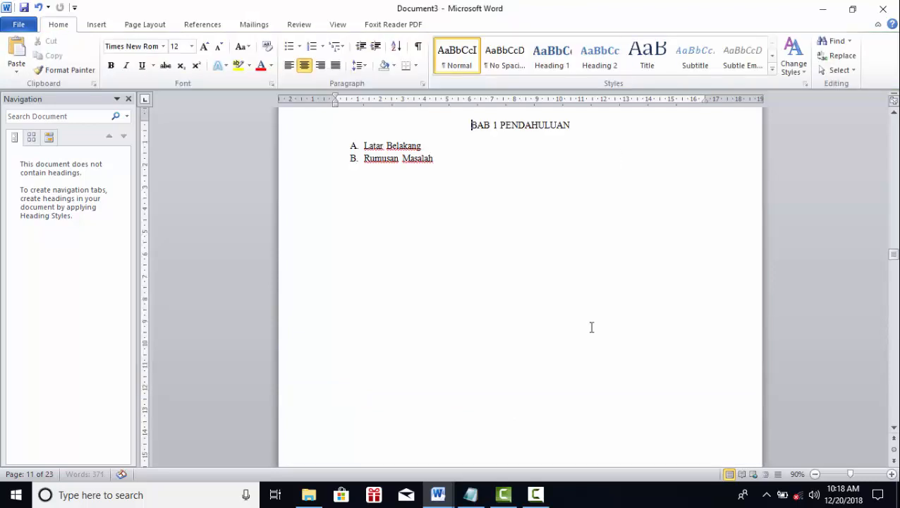
# Delete the page number from the Section 2 footer on the BAB 1 PENDAHULUAN page and close the footer.
pyautogui.scroll(-10, 591, 332)
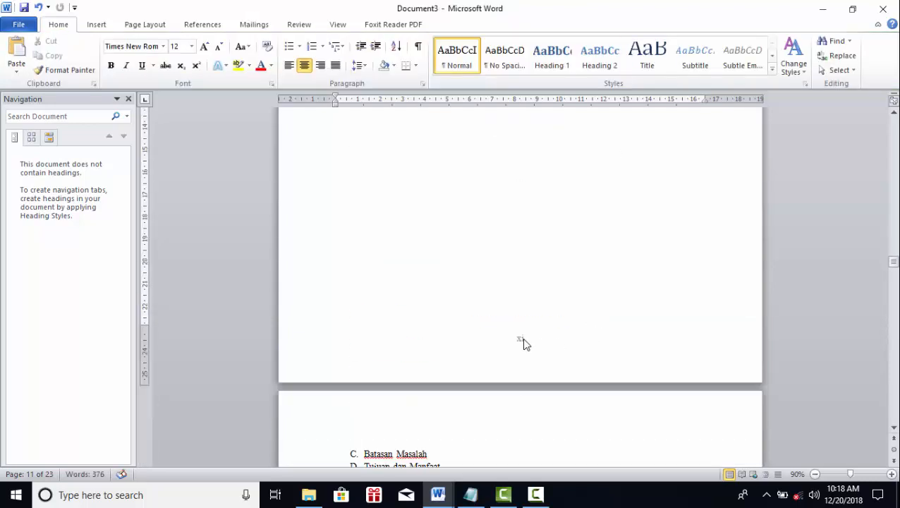
pyautogui.doubleClick(522, 339)
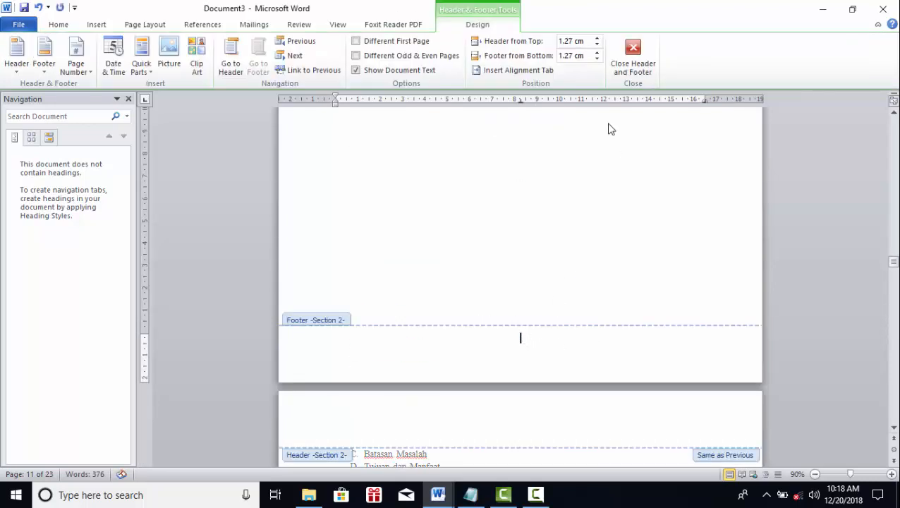
pyautogui.click(633, 57)
# Examine the footers of the pages following BAB 1 PENDAHULUAN, through the tables near the document's end, for page numbers.
pyautogui.scroll(-15, 522, 313)
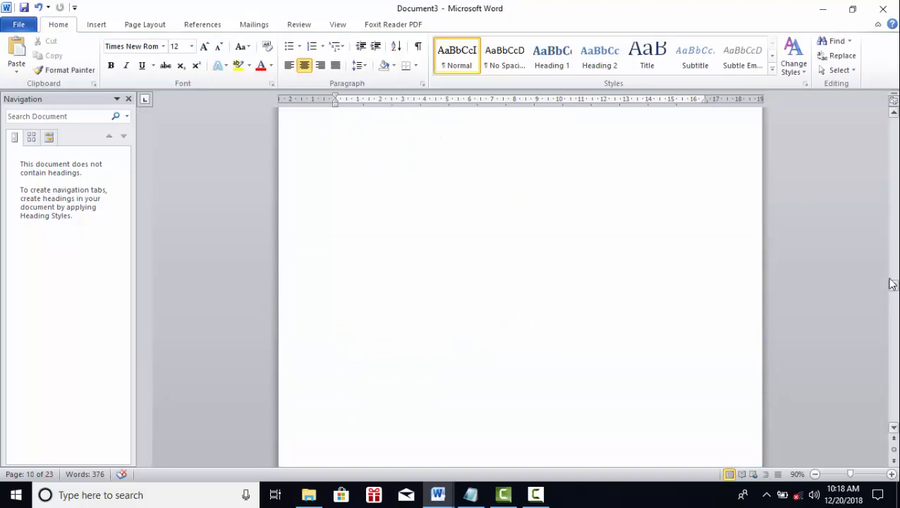
pyautogui.moveTo(892, 284); pyautogui.dragTo(895, 448)
pyautogui.scroll(15, 638, 366)
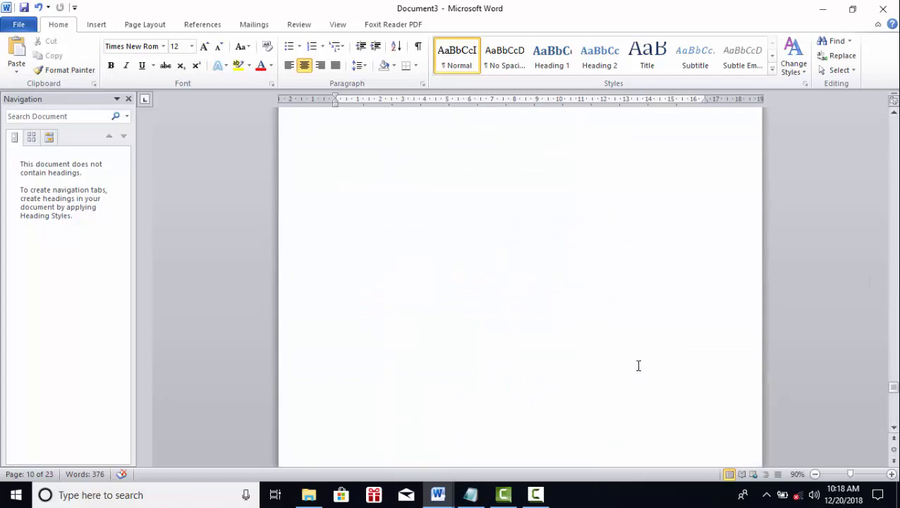
pyautogui.scroll(8, 638, 365)
pyautogui.scroll(5, 897, 134)
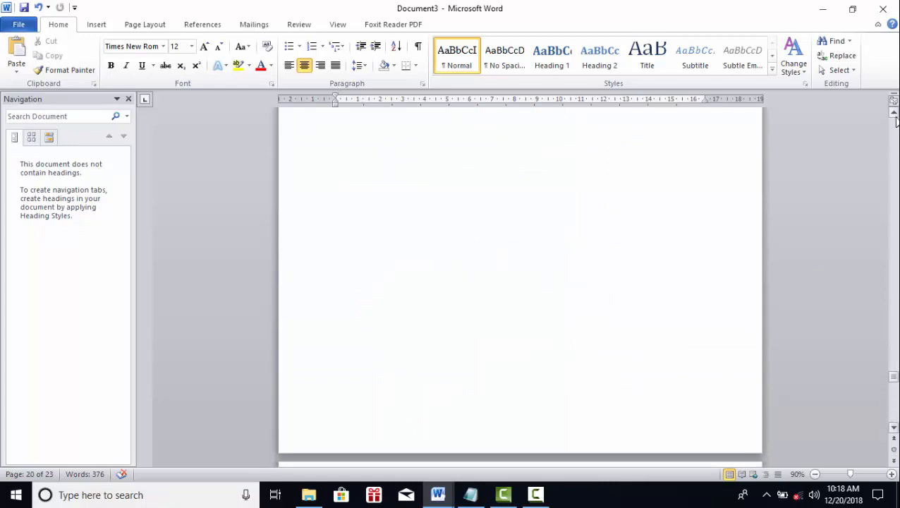
pyautogui.scroll(20, 655, 259)
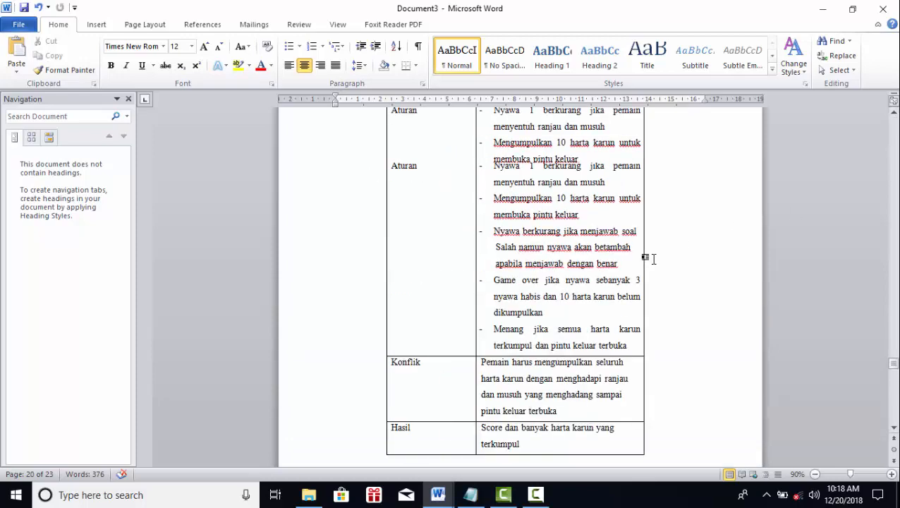
pyautogui.scroll(20, 654, 258)
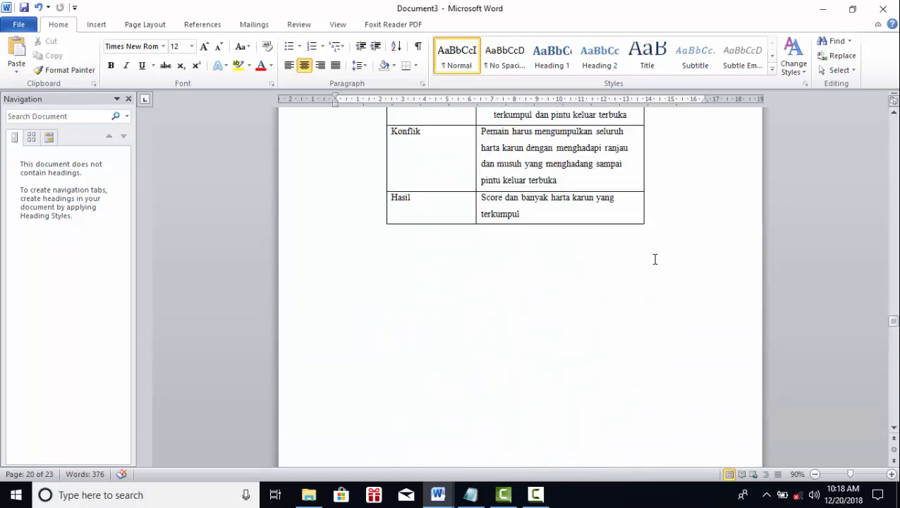
pyautogui.scroll(20, 654, 261)
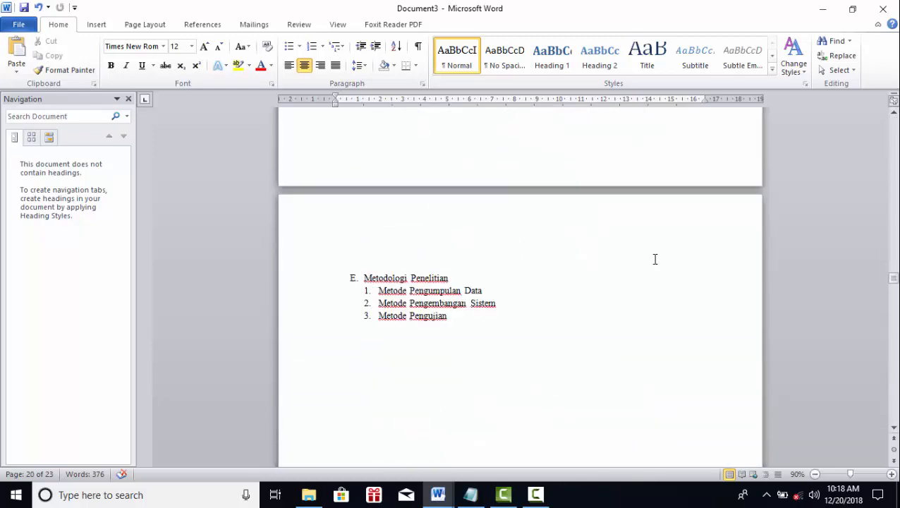
pyautogui.scroll(20, 655, 259)
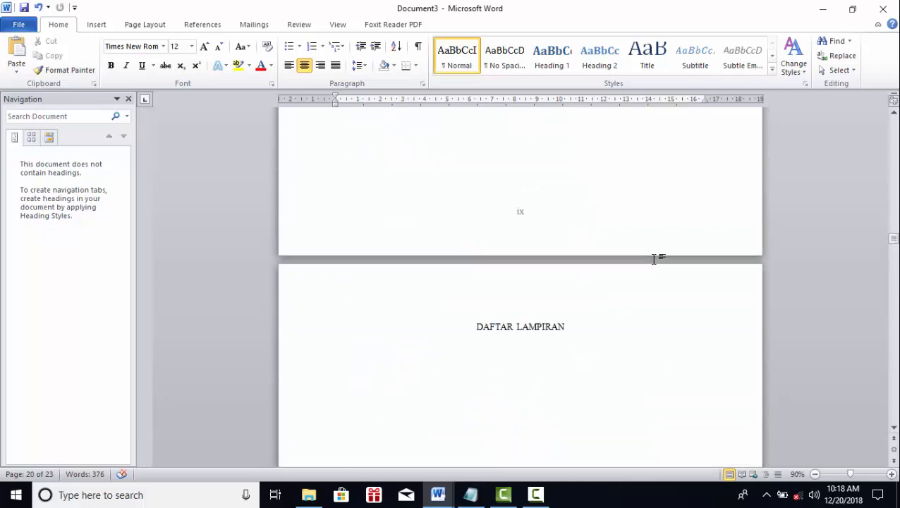
# Examine the footer page numbers from the DAFTAR TABEL page through the BAB 1 PENDAHULUAN page.
pyautogui.scroll(-15, 654, 259)
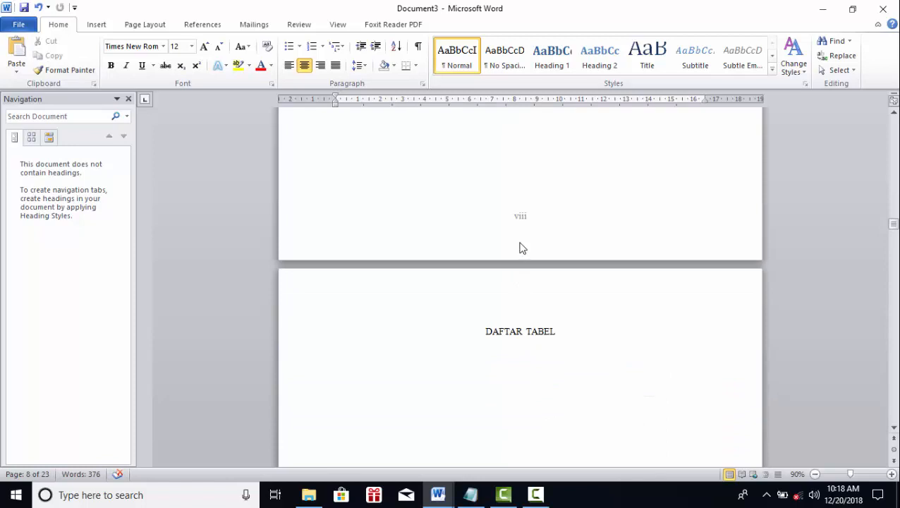
pyautogui.scroll(-20, 532, 318)
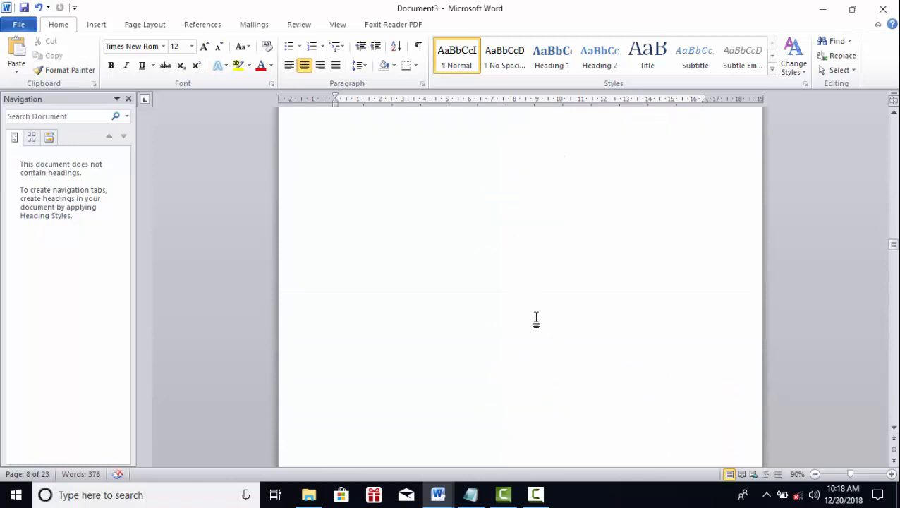
pyautogui.scroll(-8, 536, 320)
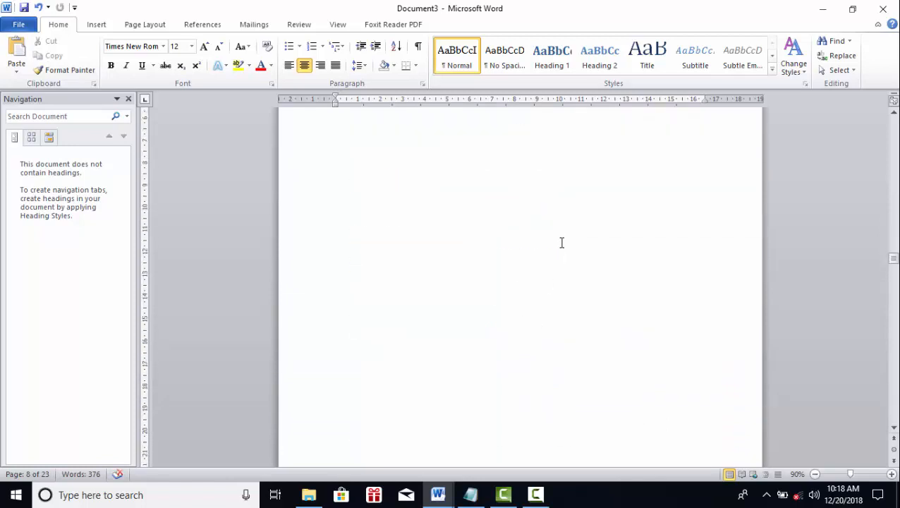
pyautogui.scroll(-10, 562, 243)
pyautogui.scroll(12, 562, 242)
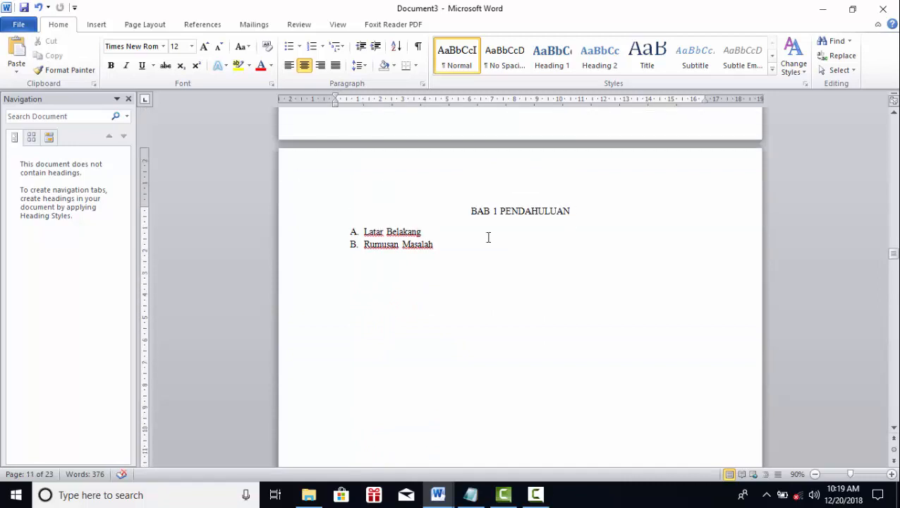
pyautogui.scroll(-13, 673, 377)
pyautogui.scroll(12, 305, 293)
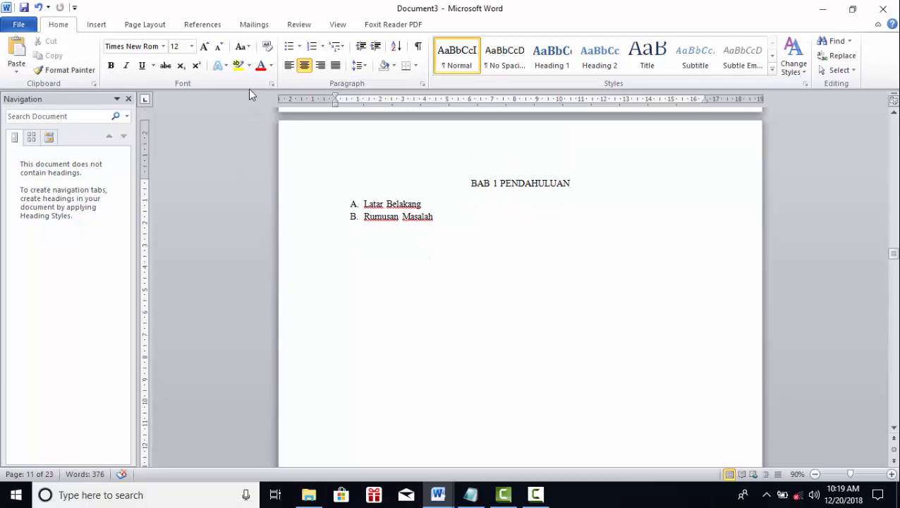
# Insert a Plain Number 2 page number at the bottom of the BAB 1 section's pages and leave the footer.
pyautogui.click(145, 26)
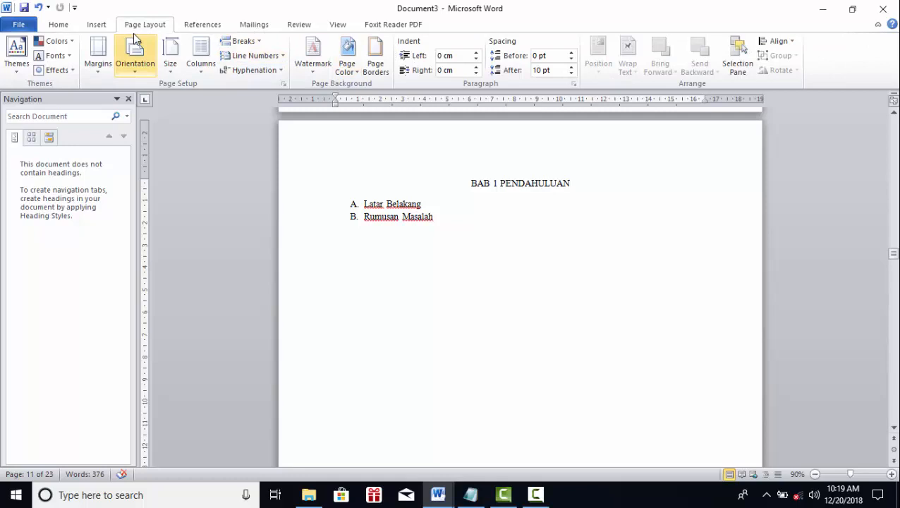
pyautogui.click(89, 29)
pyautogui.click(535, 78)
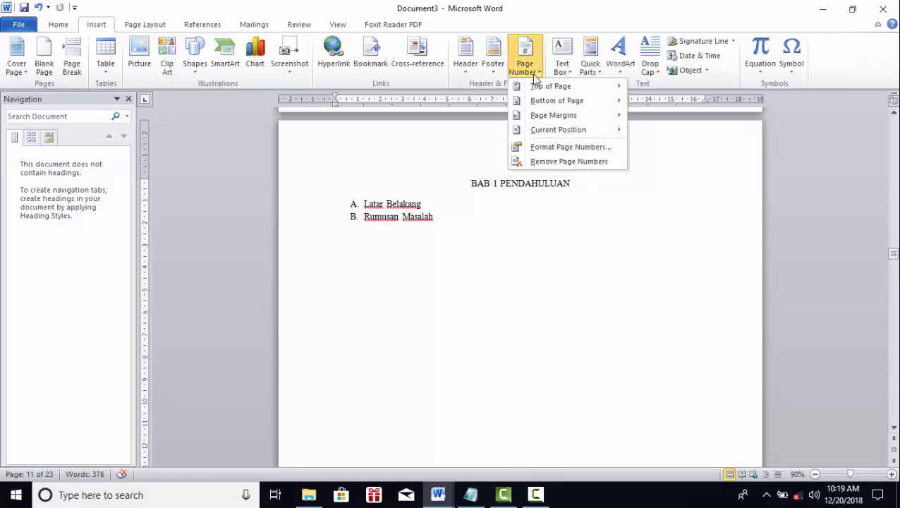
pyautogui.moveTo(539, 103)
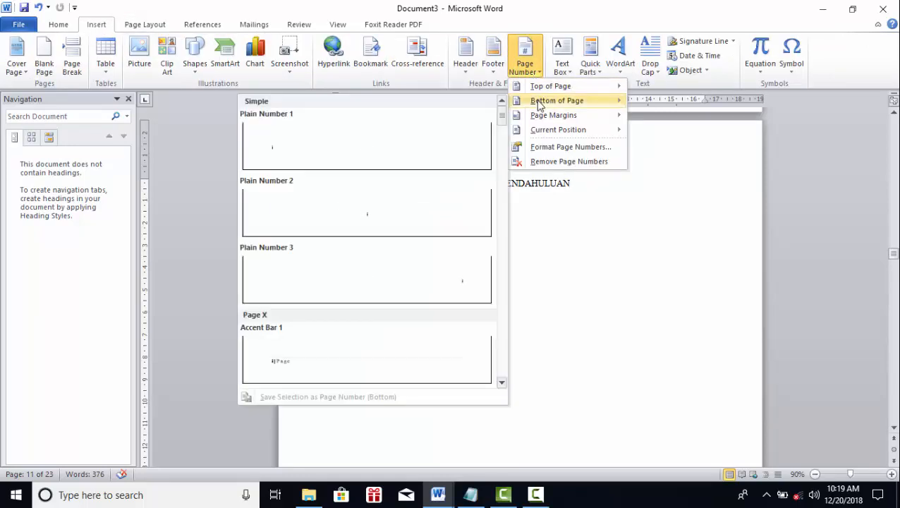
pyautogui.click(414, 210)
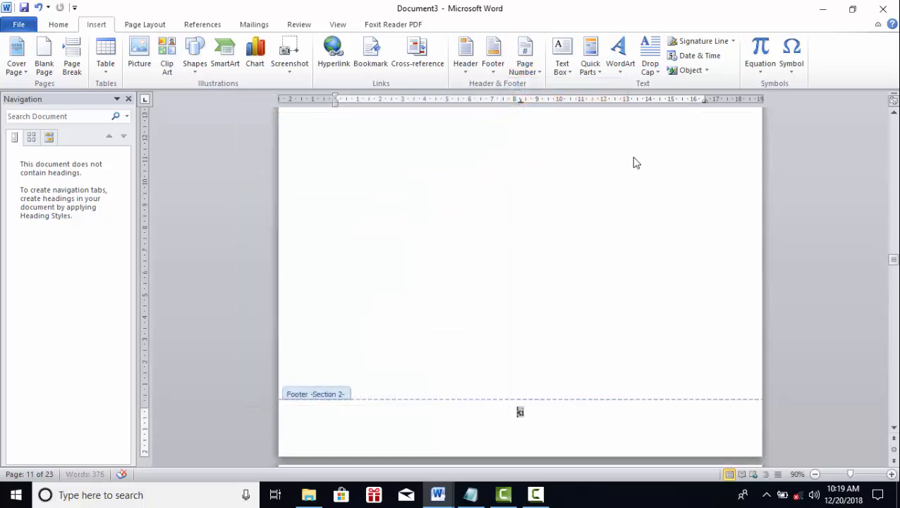
pyautogui.doubleClick(640, 223)
pyautogui.scroll(3, 640, 223)
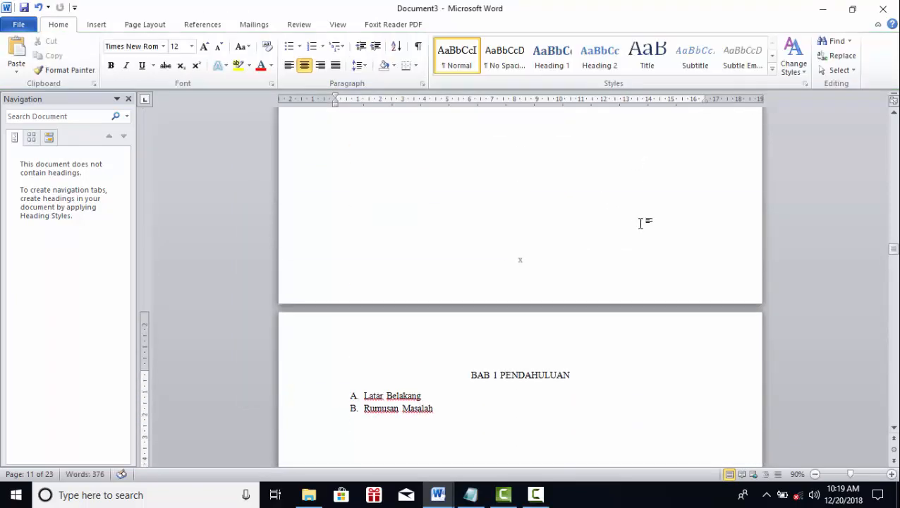
# Change the Section 2 page number format to 1, 2, 3, ... and close the footer.
pyautogui.scroll(-15, 641, 223)
pyautogui.doubleClick(520, 229)
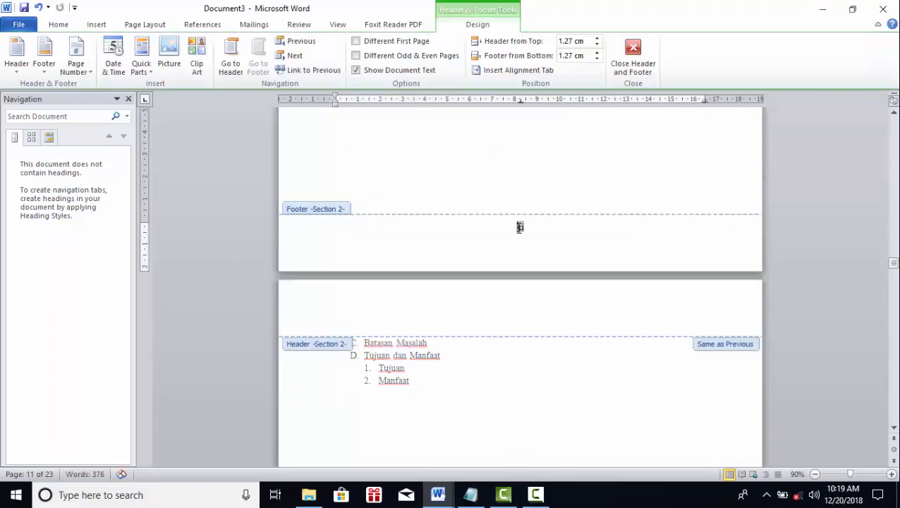
pyautogui.click(90, 71)
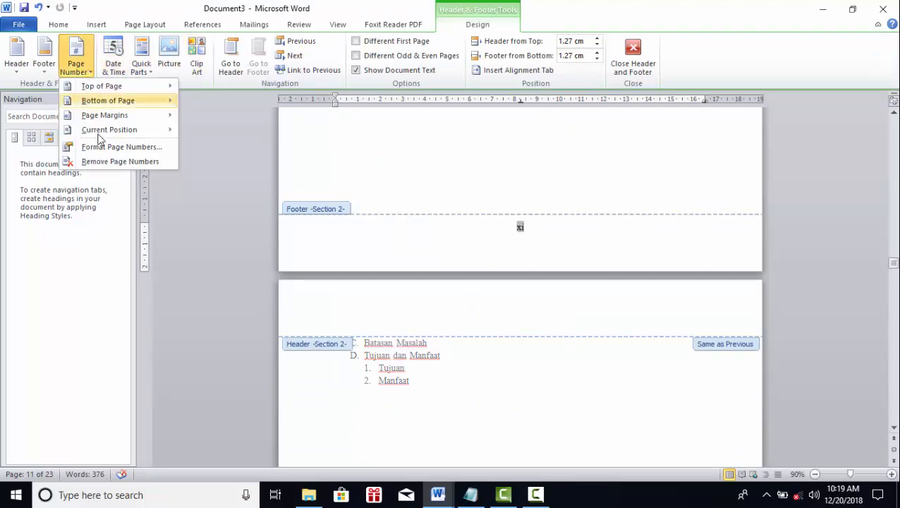
pyautogui.click(108, 145)
pyautogui.click(522, 171)
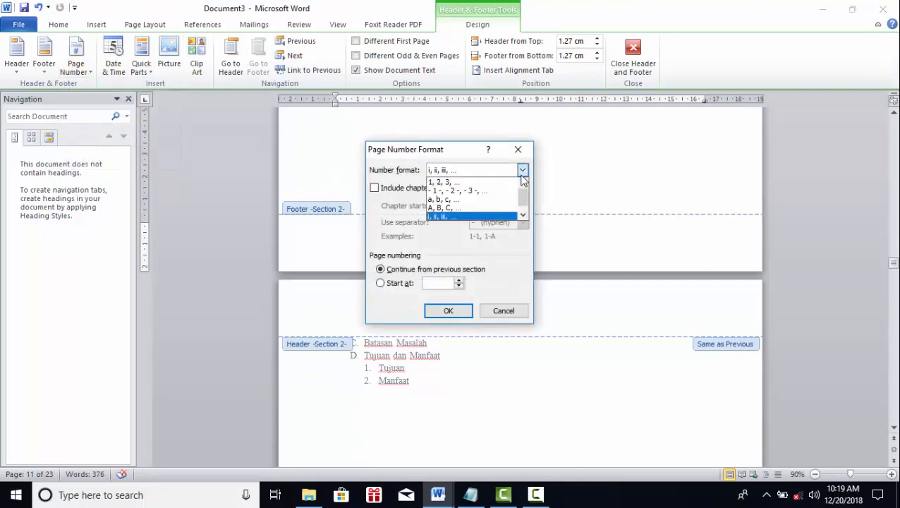
pyautogui.click(459, 182)
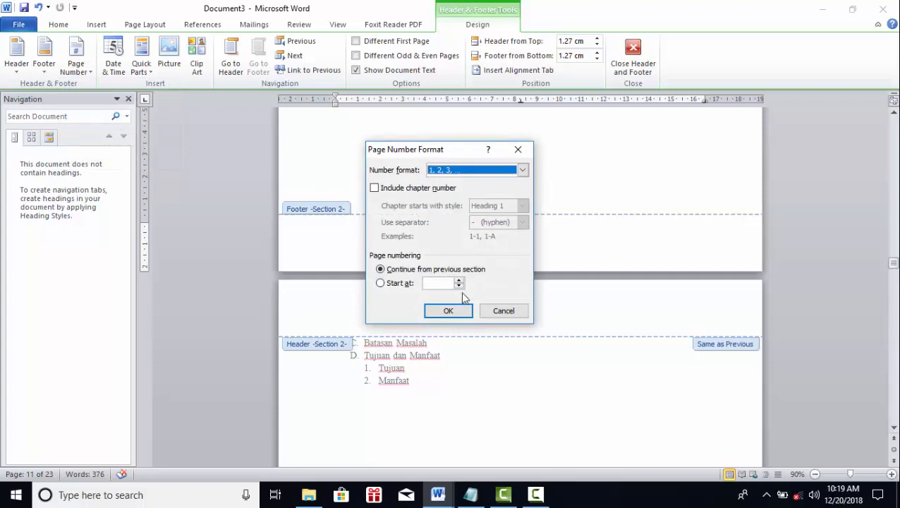
pyautogui.click(457, 311)
pyautogui.click(635, 58)
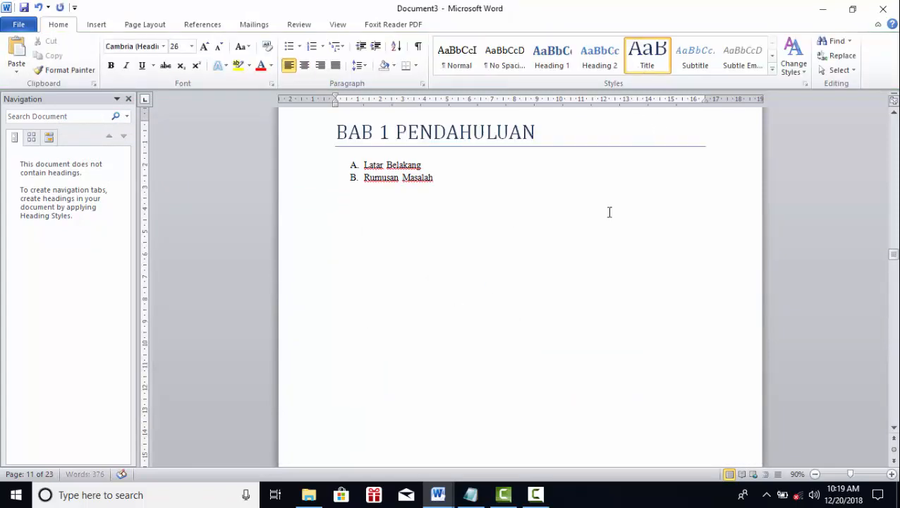
# Apply the No Spacing style to the BAB 1 PENDAHULUAN heading.
pyautogui.scroll(5, 607, 212)
pyautogui.scroll(-5, 606, 213)
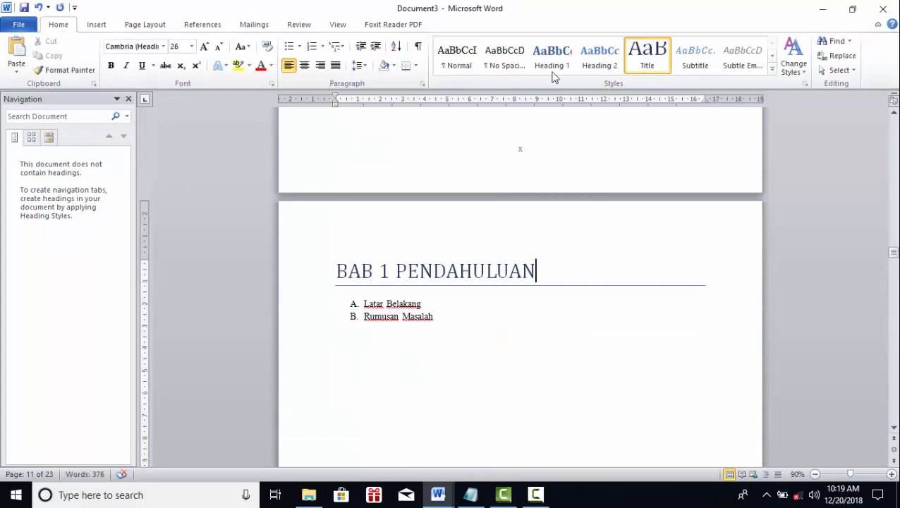
pyautogui.click(490, 64)
# Add empty space above the Batasan Masalah item to push it onto the page after BAB 1 PENDAHULUAN.
pyautogui.scroll(3, 555, 254)
pyautogui.scroll(-10, 554, 279)
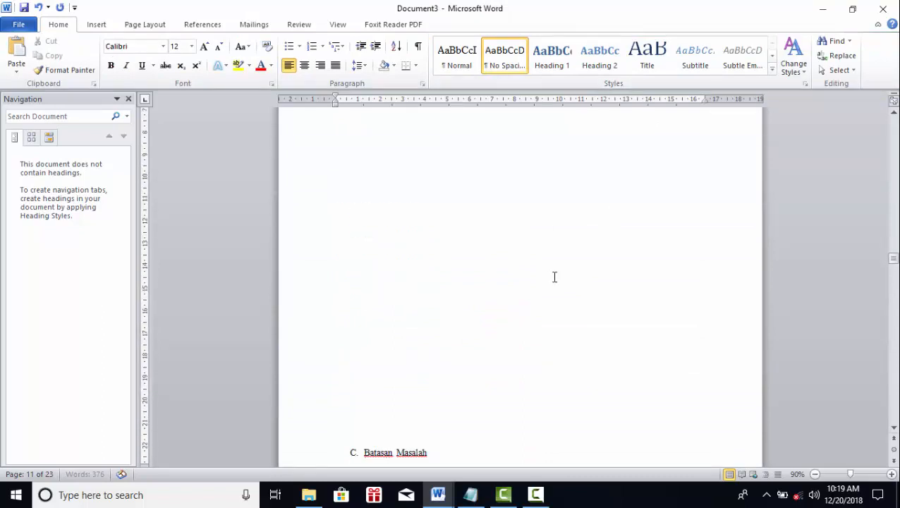
pyautogui.scroll(-5, 554, 277)
pyautogui.scroll(3, 534, 279)
pyautogui.click(474, 249)
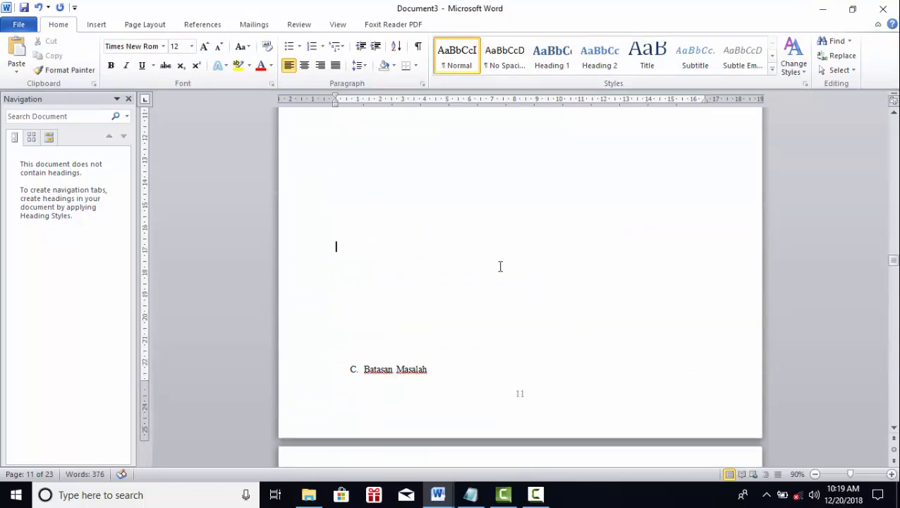
pyautogui.press('Return')
# Set the Section 2 page numbering to start at 1, close the footer and check the transition to BAB 1 PENDAHULUAN.
pyautogui.scroll(14, 504, 268)
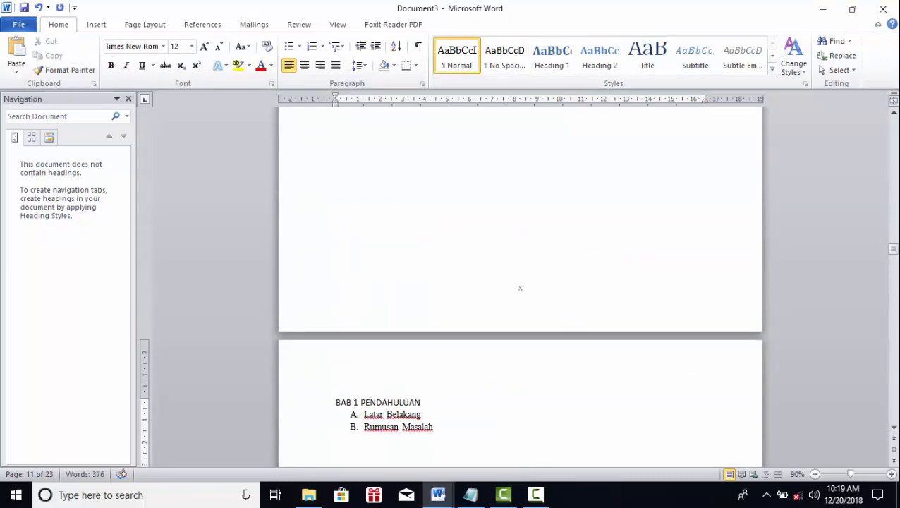
pyautogui.scroll(-7, 504, 261)
pyautogui.scroll(-7, 503, 258)
pyautogui.doubleClick(520, 313)
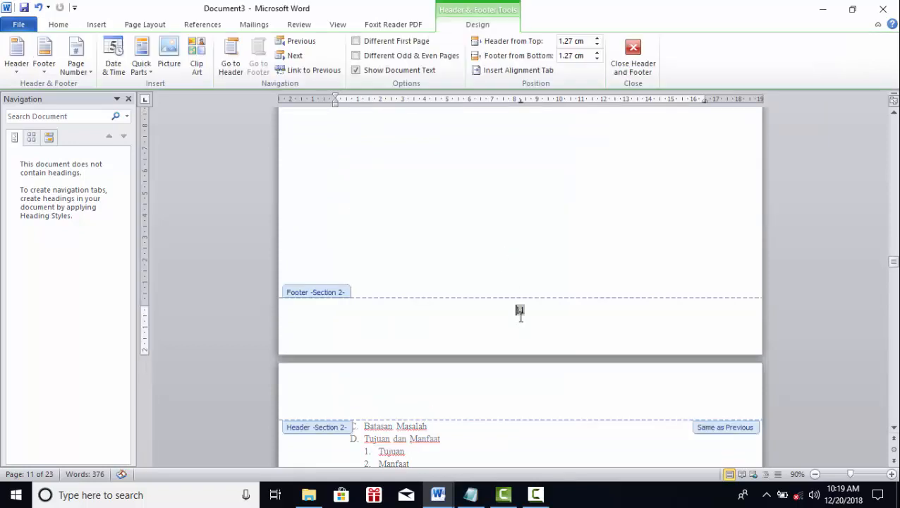
pyautogui.click(75, 64)
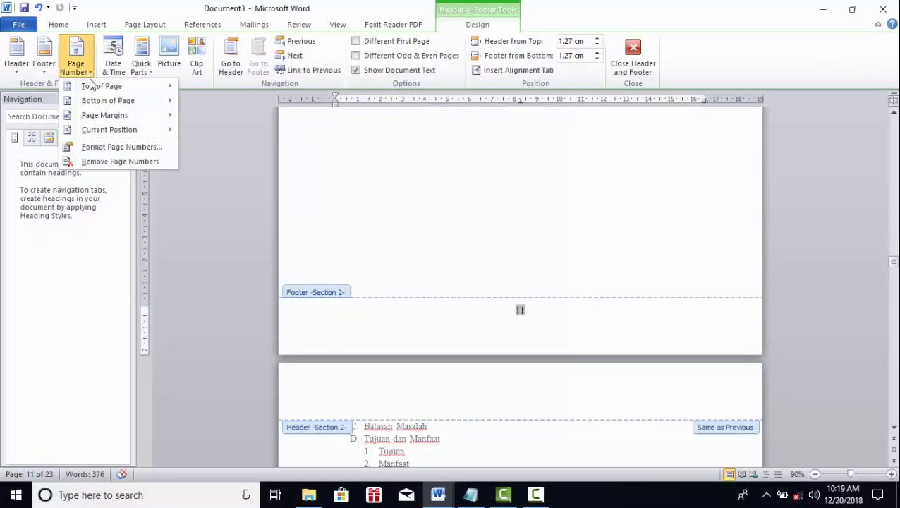
pyautogui.click(99, 146)
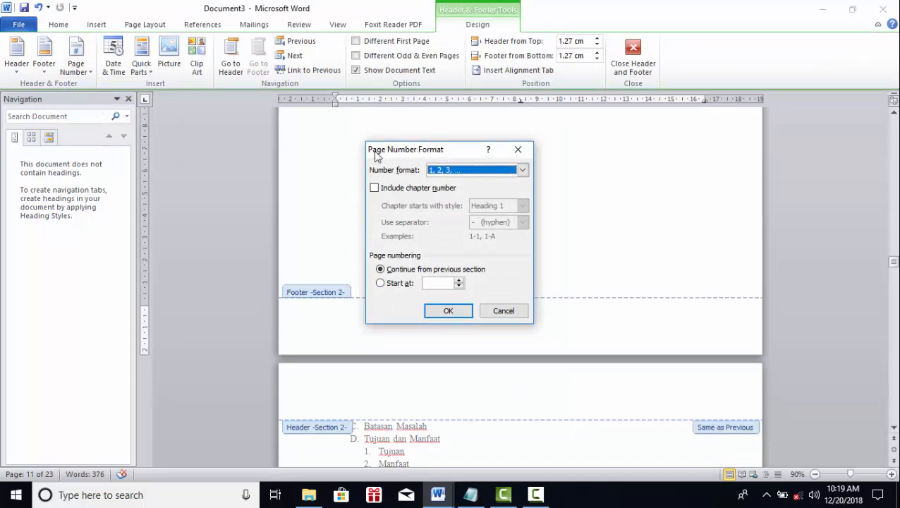
pyautogui.click(443, 284)
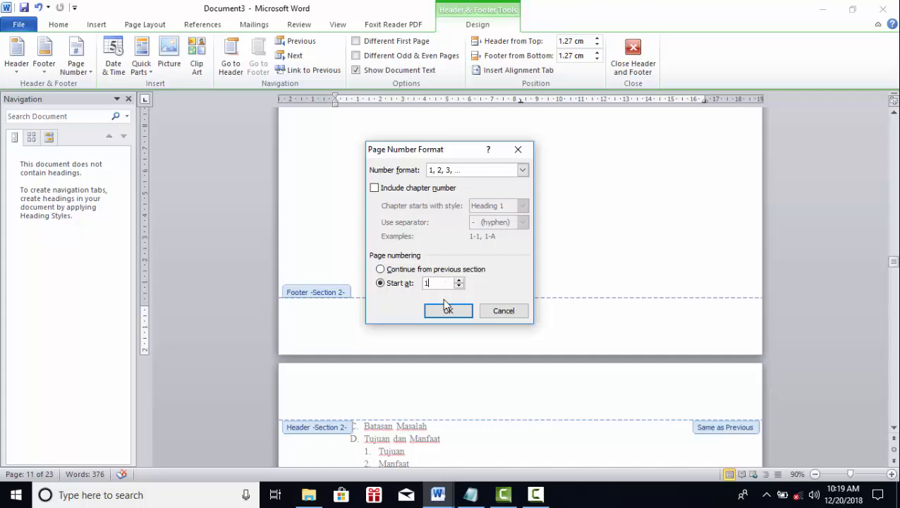
pyautogui.click(447, 310)
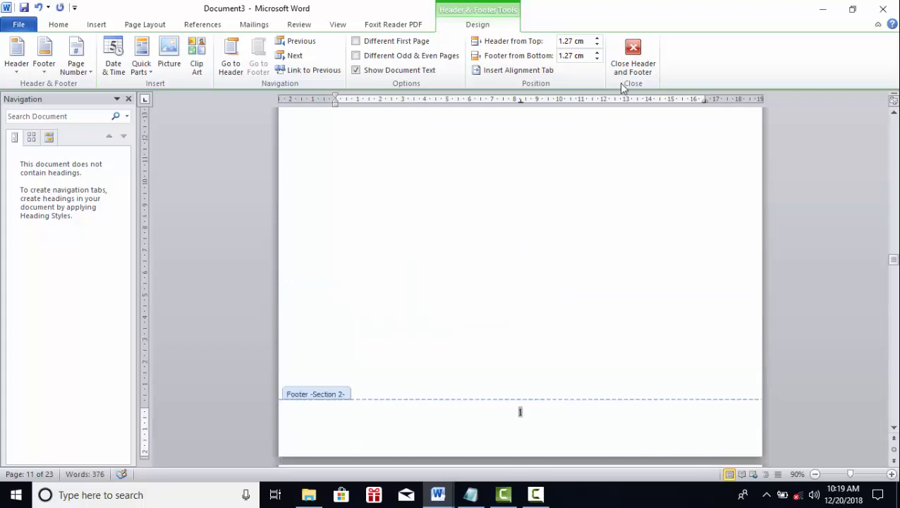
pyautogui.click(628, 62)
pyautogui.scroll(5, 575, 321)
pyautogui.scroll(-5, 582, 325)
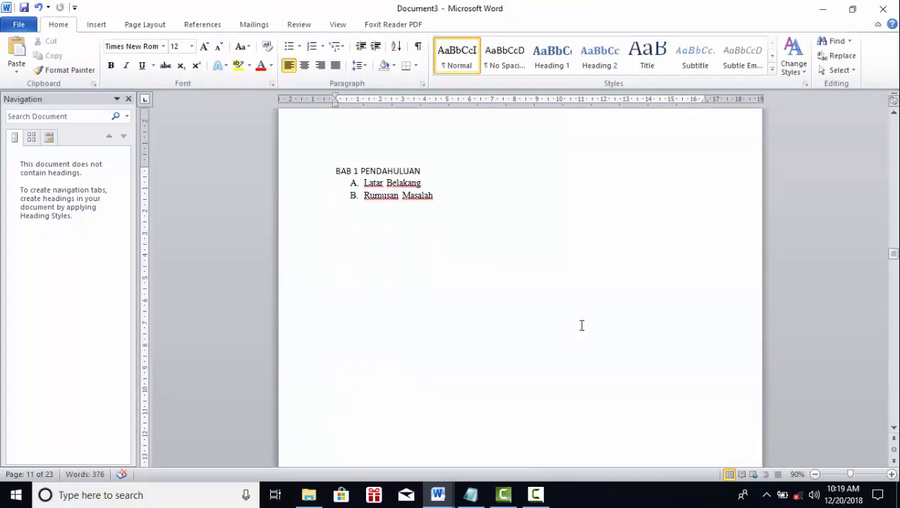
pyautogui.scroll(-5, 583, 327)
pyautogui.scroll(6, 585, 330)
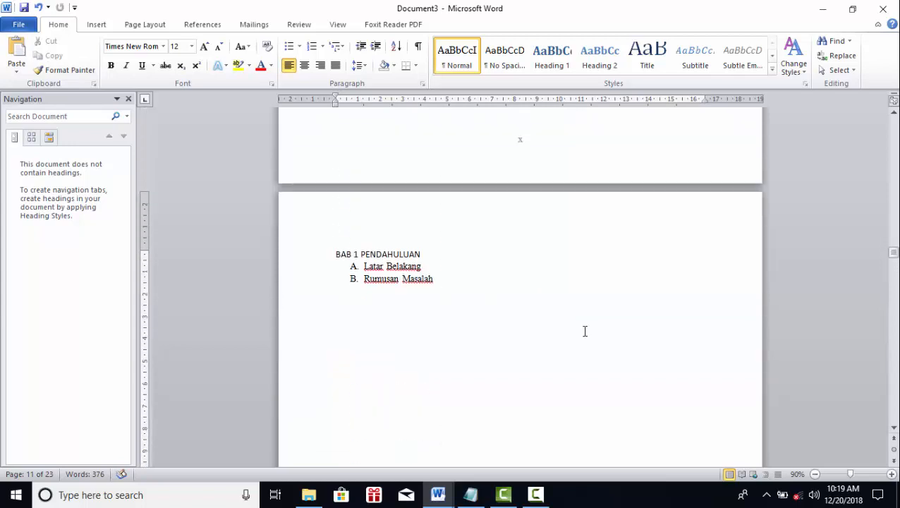
# Center the BAB 1 PENDAHULUAN heading.
pyautogui.scroll(3, 585, 330)
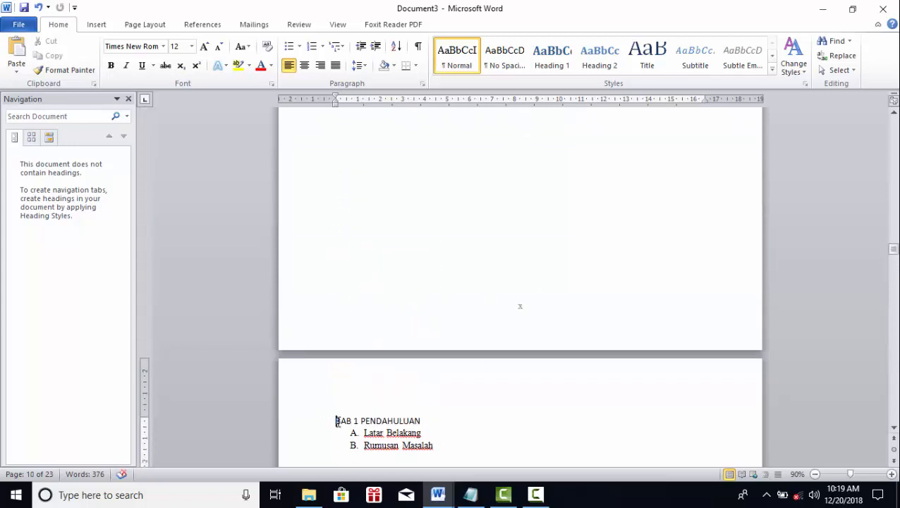
pyautogui.click(305, 65)
pyautogui.scroll(-3, 480, 297)
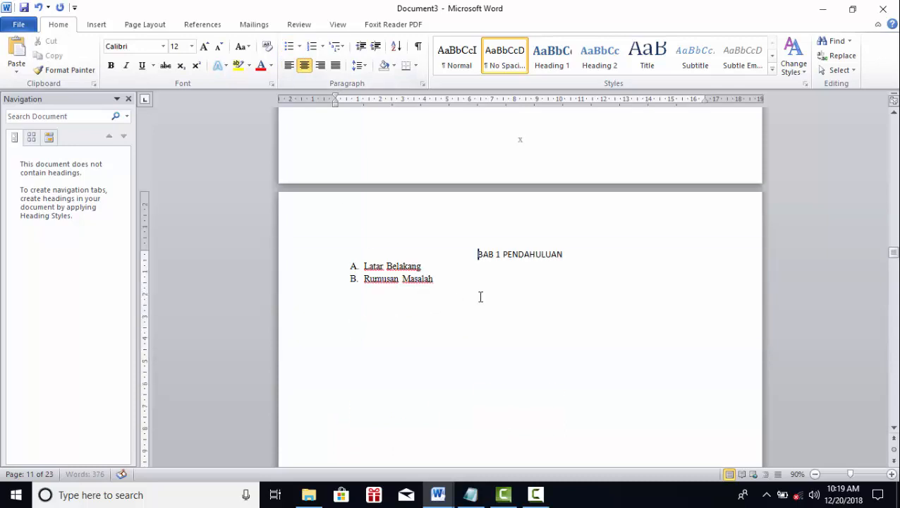
# Examine the page numbers at the foot of the BAB 1 pages, including the Batasan Masalah page.
pyautogui.scroll(-15, 480, 297)
pyautogui.scroll(6, 503, 308)
pyautogui.scroll(-3, 508, 307)
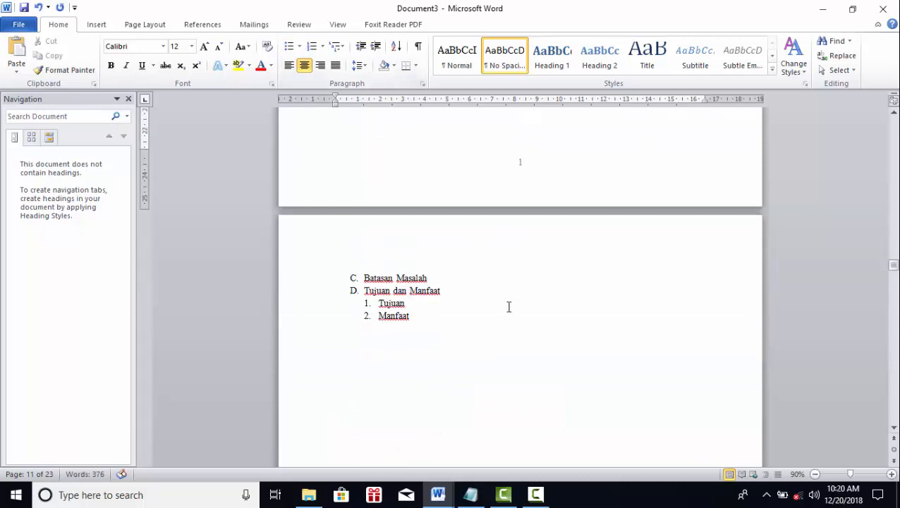
pyautogui.scroll(-10, 508, 307)
pyautogui.scroll(8, 509, 305)
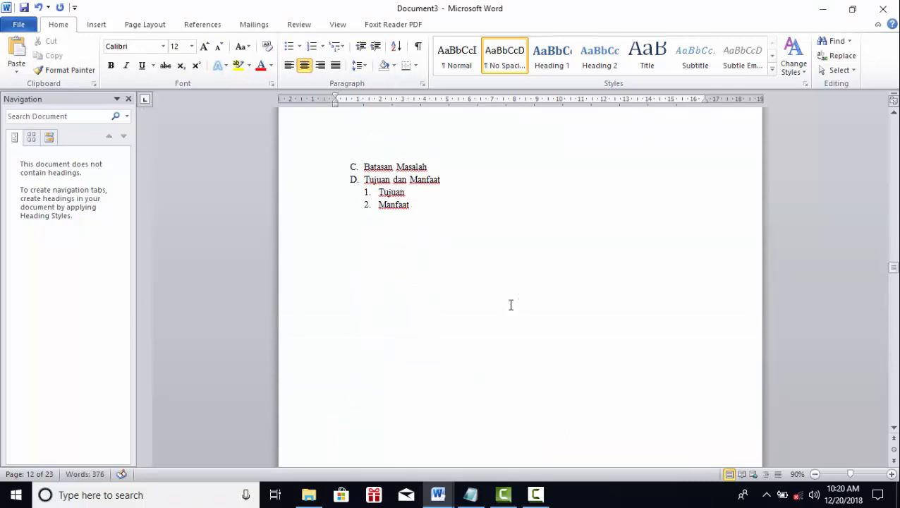
pyautogui.scroll(4, 510, 305)
pyautogui.scroll(-18, 522, 198)
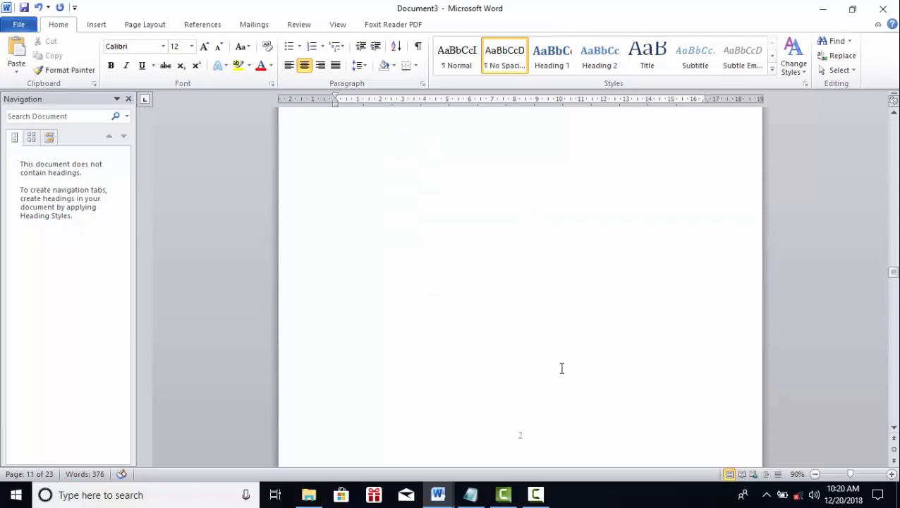
pyautogui.scroll(5, 531, 272)
pyautogui.scroll(5, 523, 238)
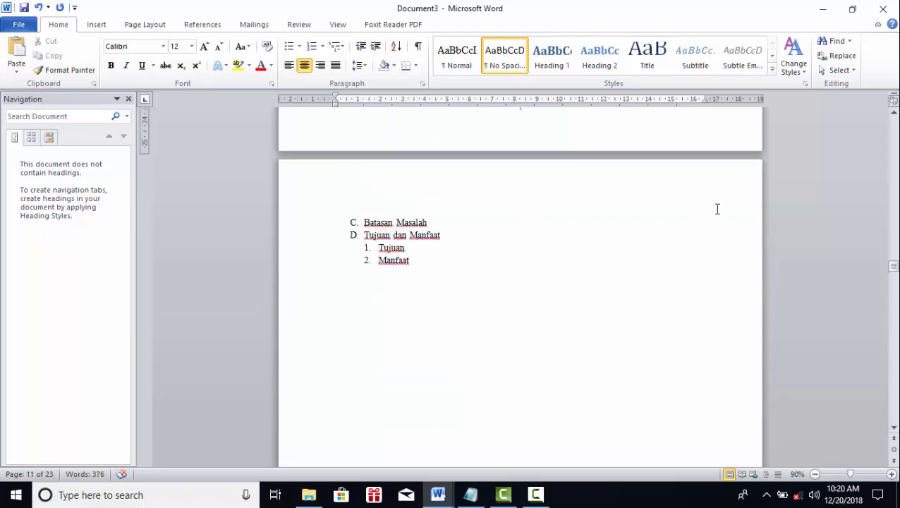
# Insert a Next Page section break after the Rumusan Masalah item under BAB 1 PENDAHULUAN.
pyautogui.scroll(15, 718, 209)
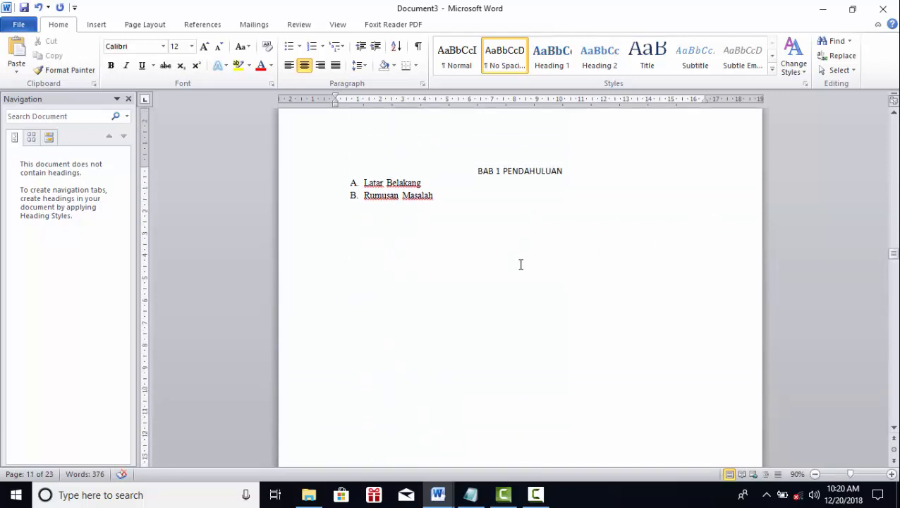
pyautogui.click(456, 193)
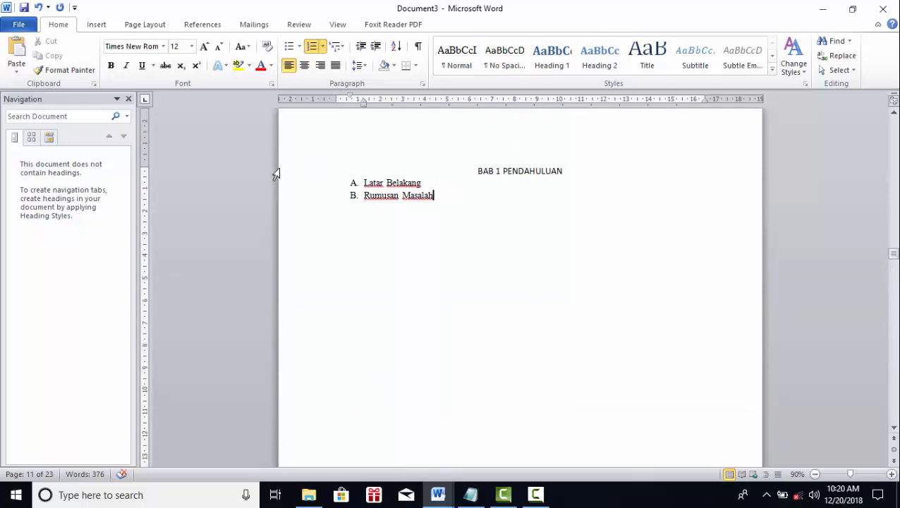
pyautogui.click(141, 24)
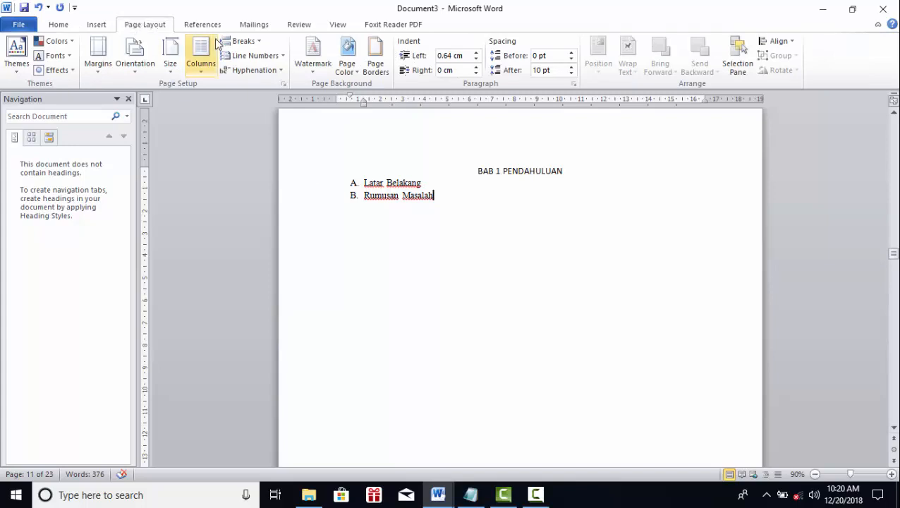
pyautogui.click(235, 43)
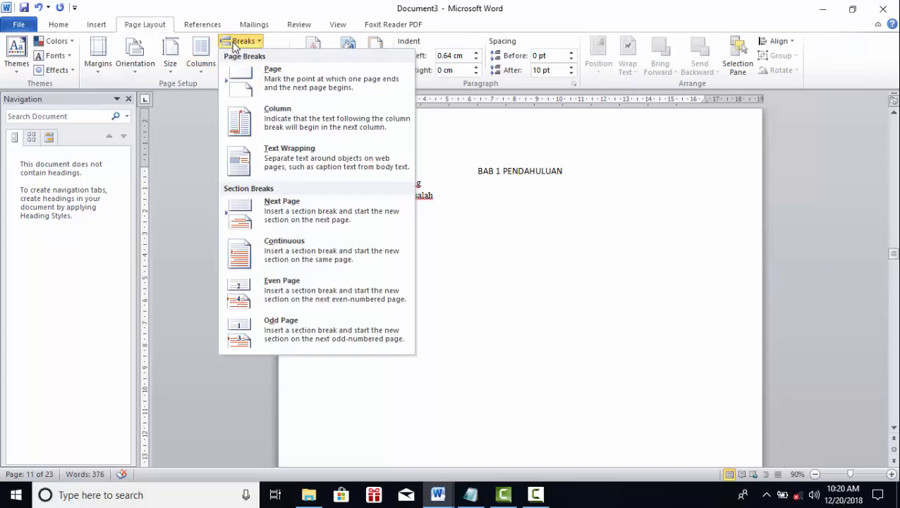
pyautogui.click(291, 204)
# Examine the page numbers and list items on the pages around and following the new section break.
pyautogui.scroll(-2, 559, 355)
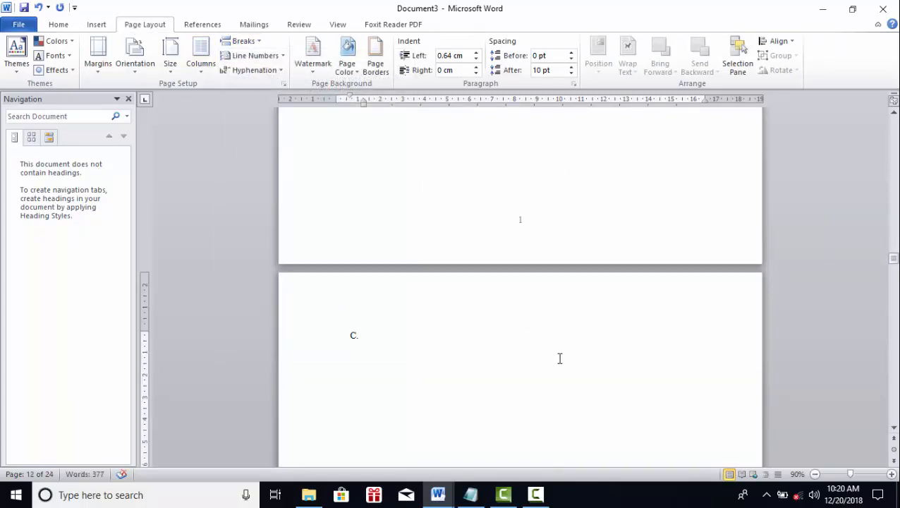
pyautogui.scroll(4, 559, 359)
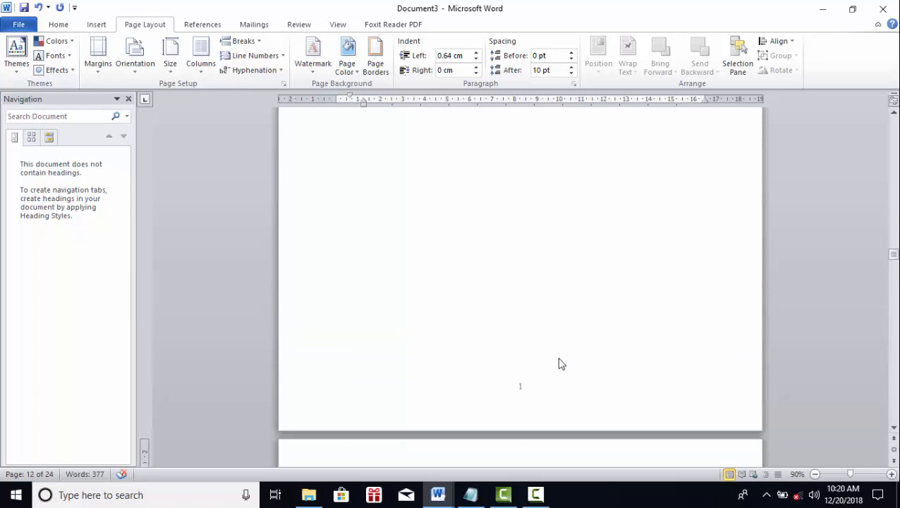
pyautogui.scroll(-4, 559, 361)
pyautogui.scroll(-15, 559, 359)
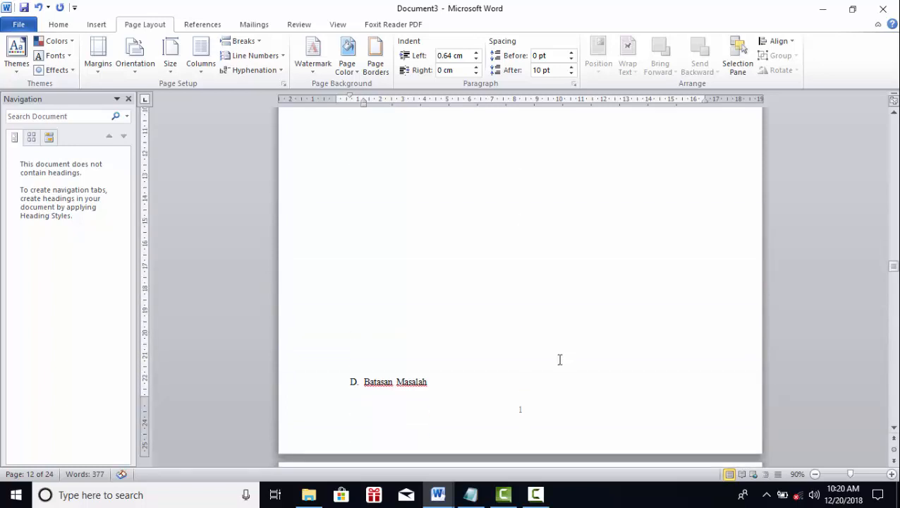
pyautogui.scroll(-8, 560, 359)
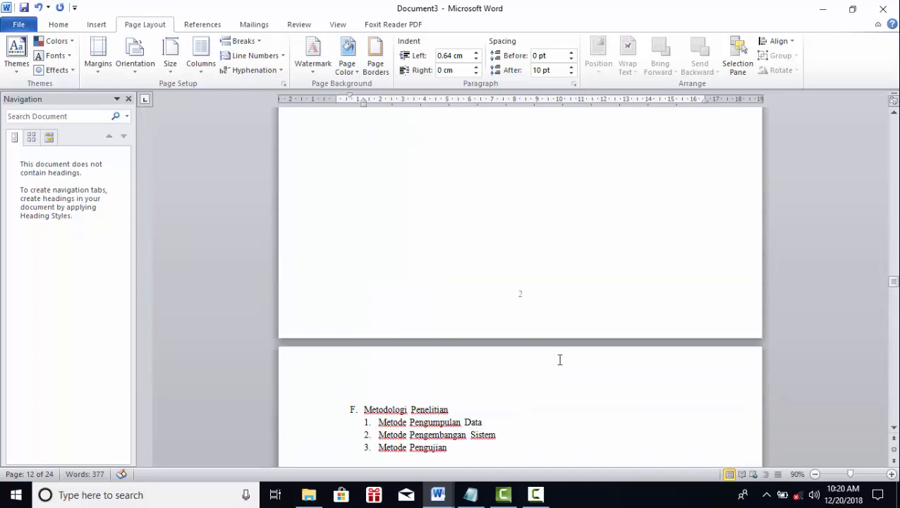
pyautogui.scroll(9, 560, 360)
pyautogui.scroll(2, 559, 360)
pyautogui.scroll(-5, 560, 360)
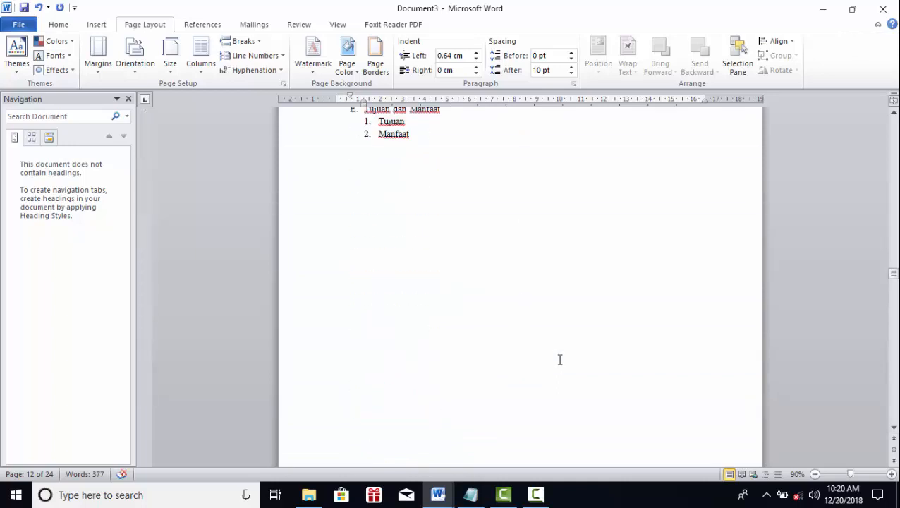
pyautogui.scroll(8, 559, 360)
pyautogui.scroll(-5, 559, 360)
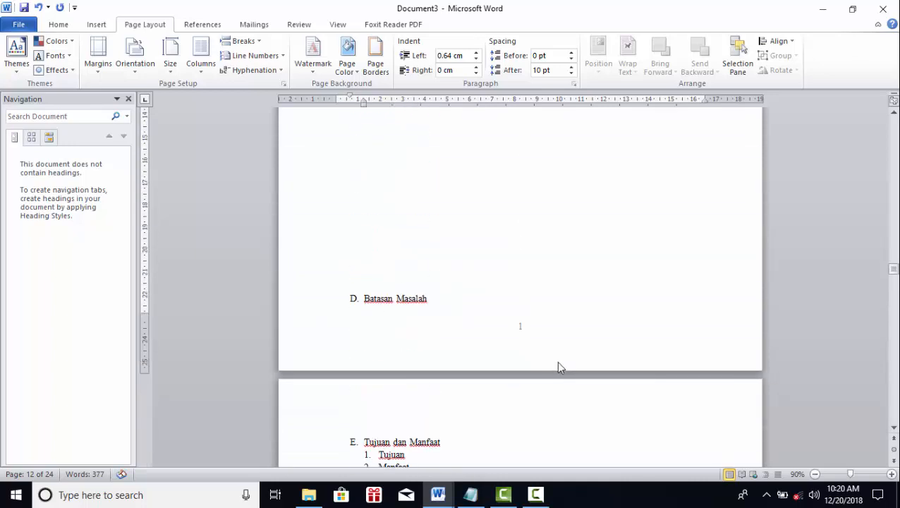
# Inspect the Section 3 footer and its link to the previous section, and close the footer.
pyautogui.doubleClick(522, 328)
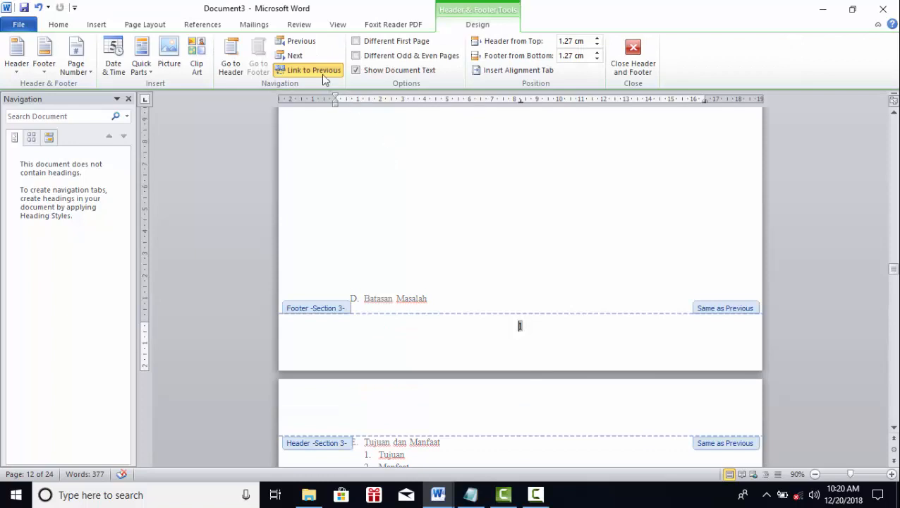
pyautogui.scroll(15, 519, 319)
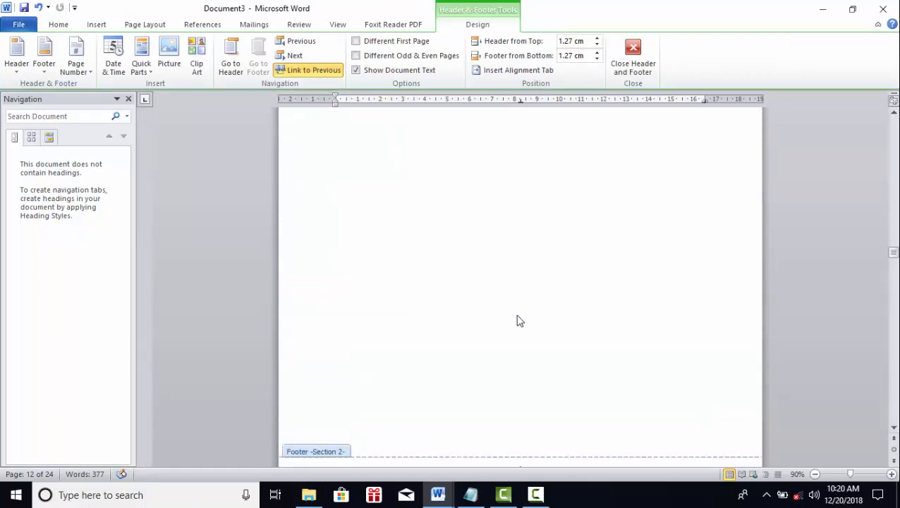
pyautogui.scroll(-10, 512, 215)
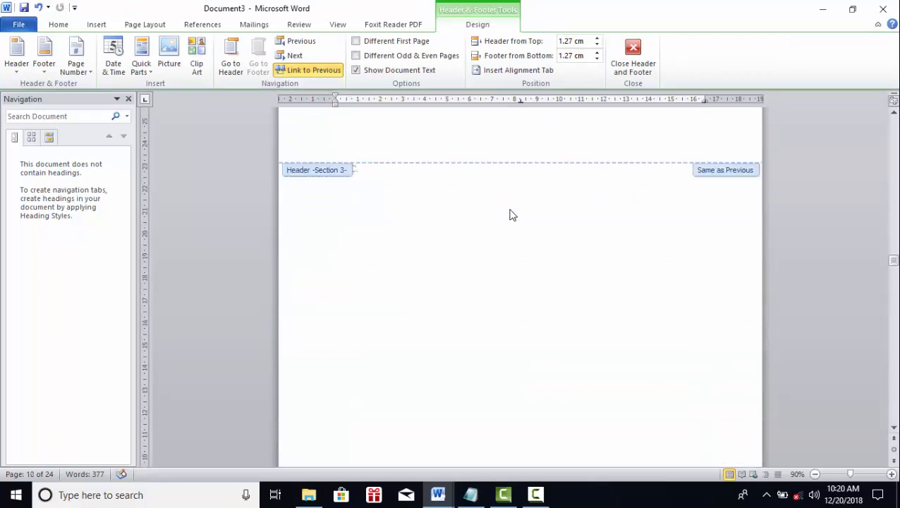
pyautogui.scroll(-4, 512, 215)
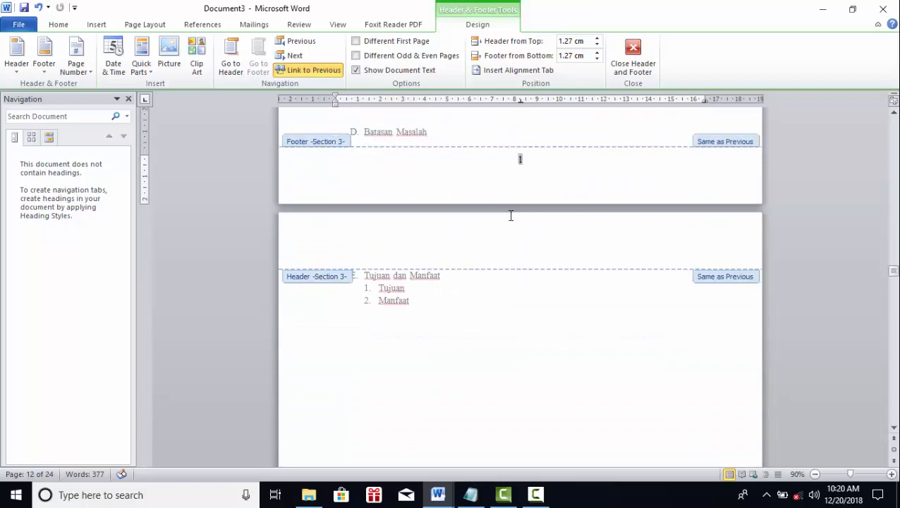
pyautogui.scroll(1, 502, 215)
pyautogui.click(633, 58)
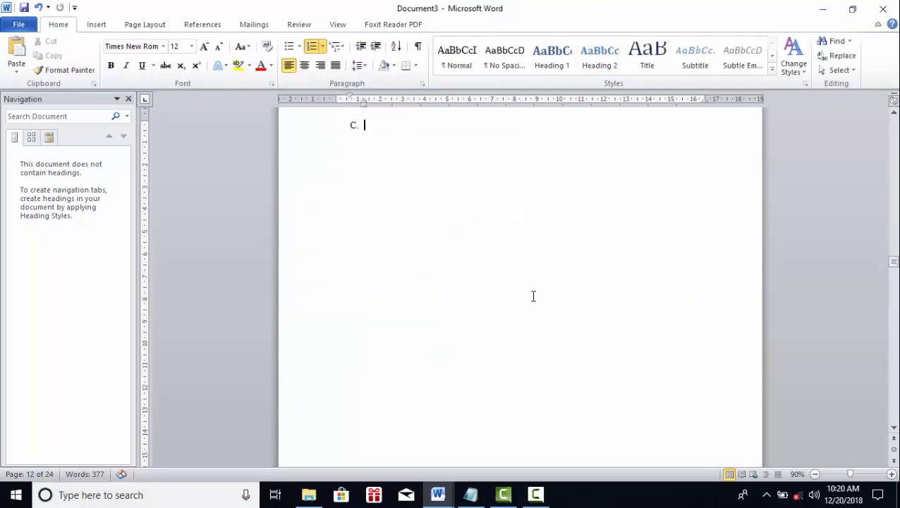
# Remove the empty list item and the blank lines above Batasan Masalah so it sits at the start of its page.
pyautogui.scroll(20, 512, 239)
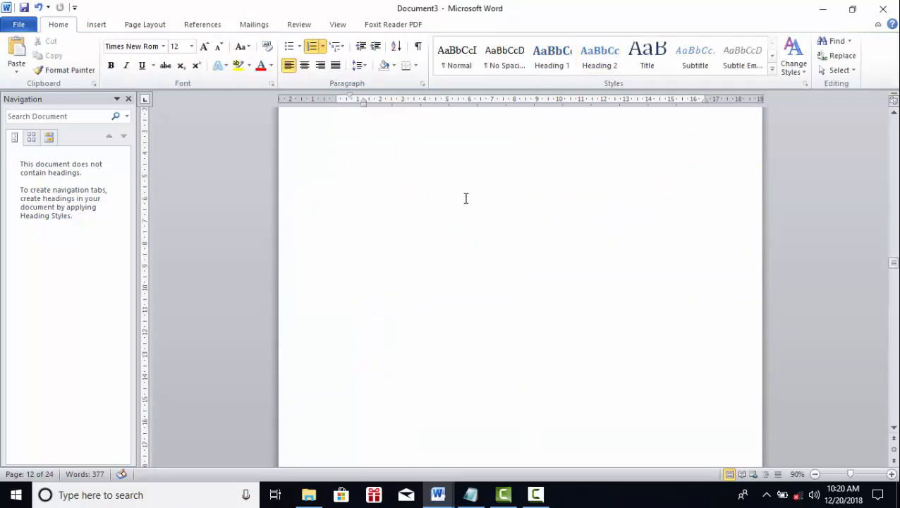
pyautogui.press('Return')
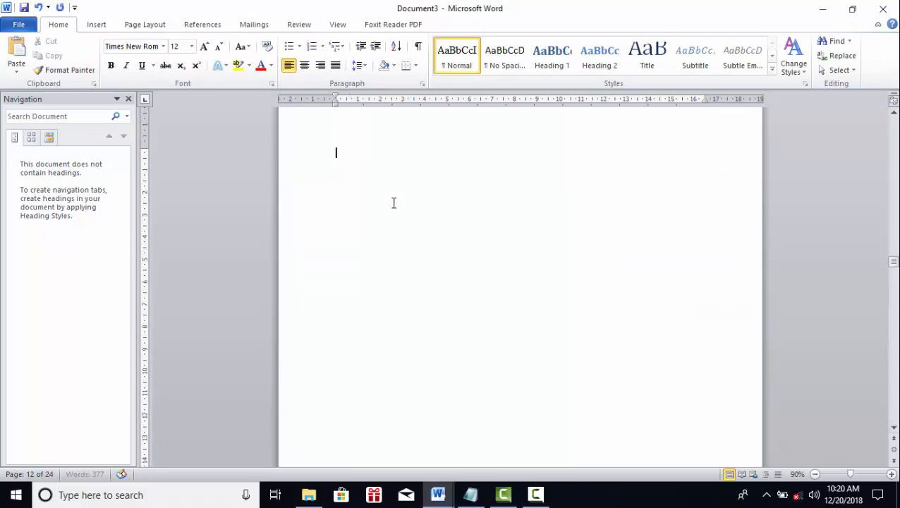
pyautogui.press('Delete')
pyautogui.press('Delete')
pyautogui.press('Delete')
pyautogui.press('Delete')
pyautogui.press('Delete')
pyautogui.press('Delete')
pyautogui.press('Delete')
pyautogui.press('Delete')
pyautogui.press('Delete')
pyautogui.press('Delete')
pyautogui.press('Delete')
pyautogui.press('Delete')
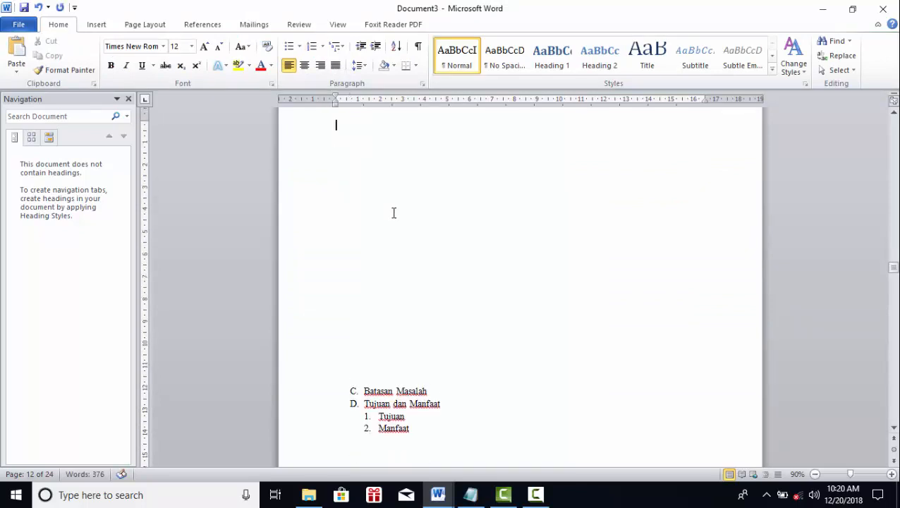
pyautogui.scroll(4, 394, 213)
pyautogui.press('Delete')
pyautogui.press('Delete')
pyautogui.press('Delete')
pyautogui.press('Delete')
pyautogui.press('Delete')
pyautogui.press('Delete')
pyautogui.press('Delete')
pyautogui.press('Delete')
pyautogui.press('Delete')
pyautogui.press('Delete')
pyautogui.press('Delete')
pyautogui.press('Delete')
pyautogui.press('Delete')
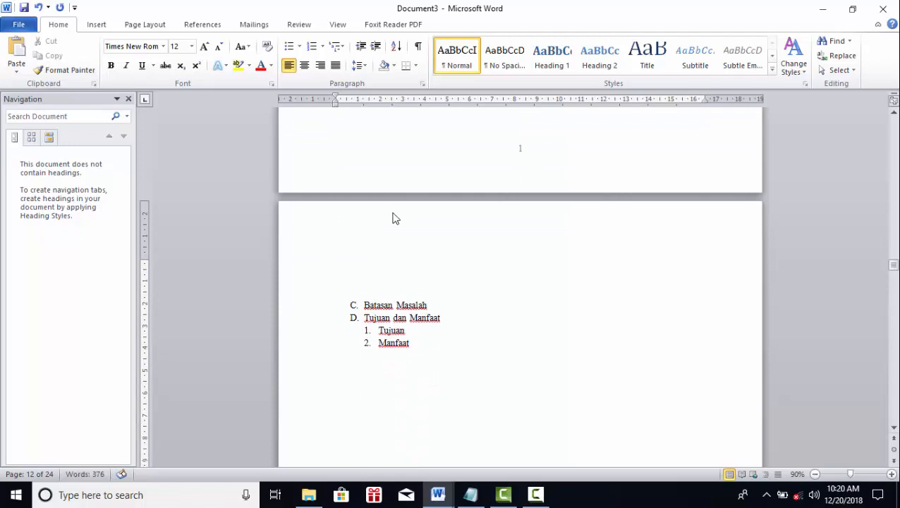
# Unlink the Section 3 footer from the previous section's footer and close the footer.
pyautogui.scroll(6, 442, 223)
pyautogui.scroll(-3, 532, 318)
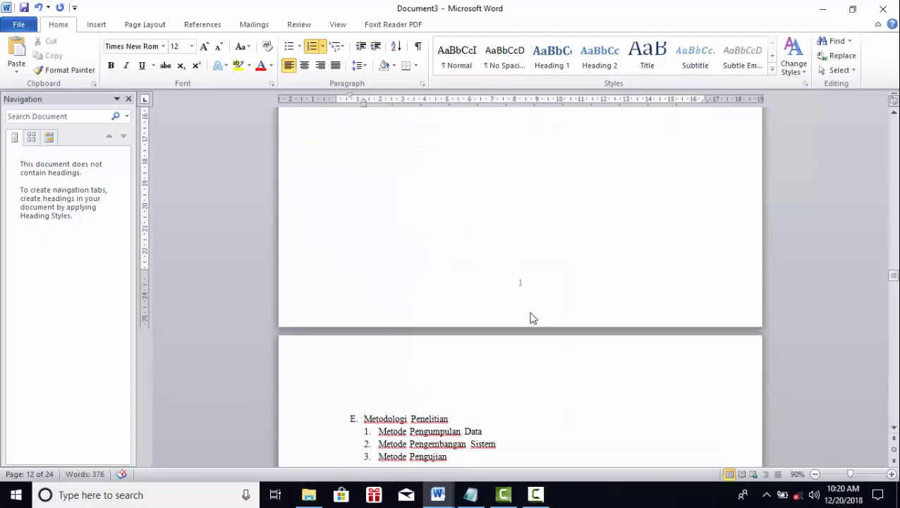
pyautogui.doubleClick(524, 297)
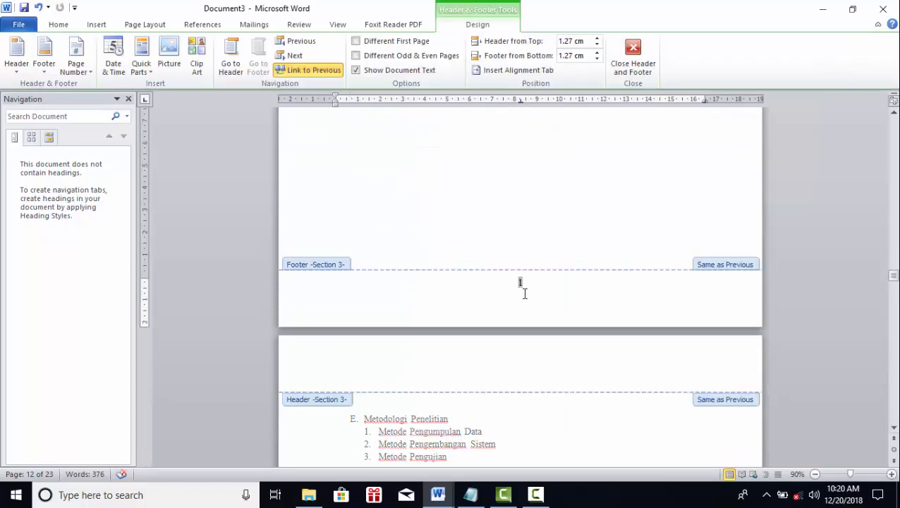
pyautogui.scroll(15, 543, 261)
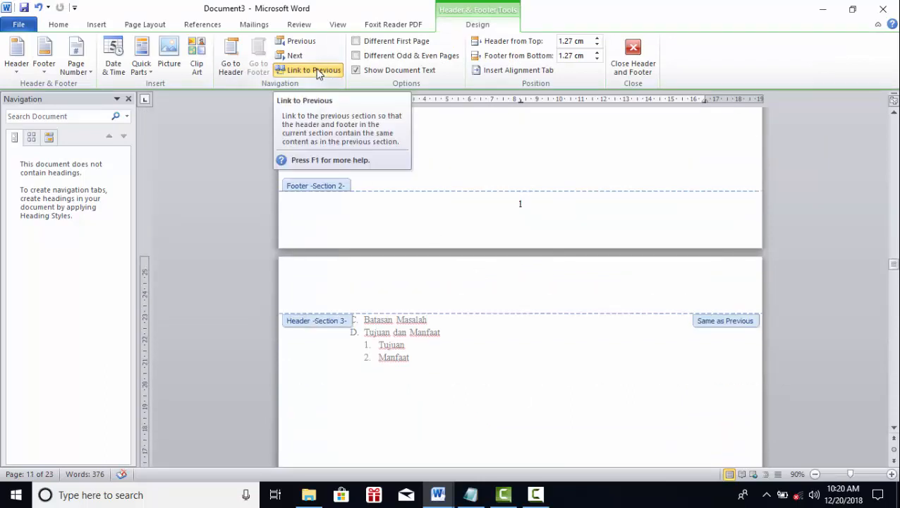
pyautogui.scroll(-5, 554, 379)
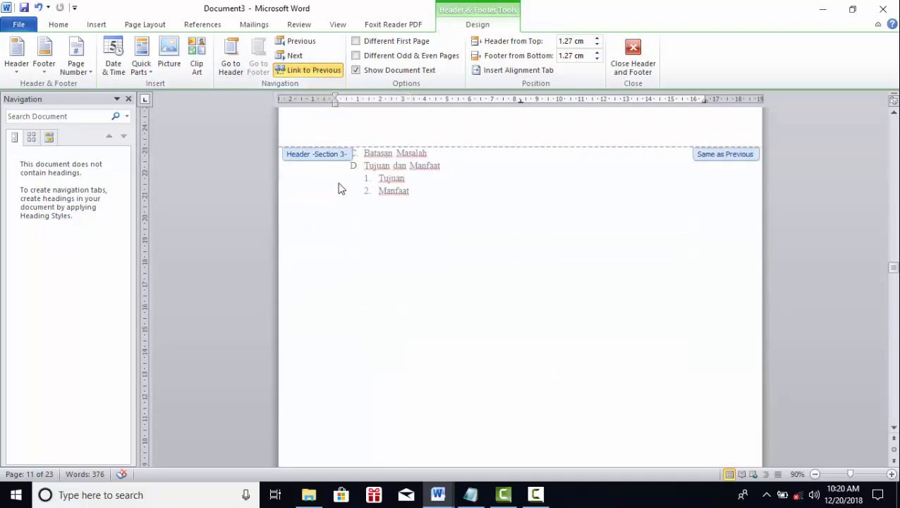
pyautogui.scroll(3, 468, 251)
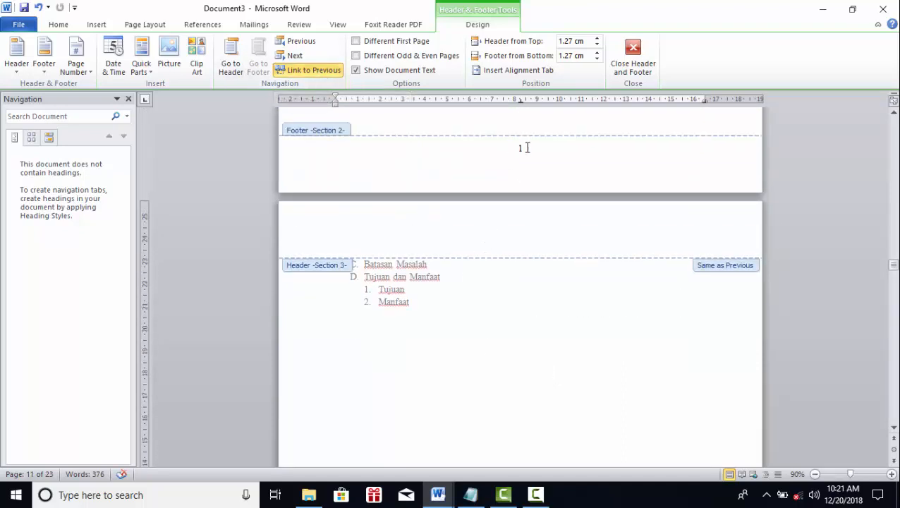
pyautogui.scroll(15, 460, 249)
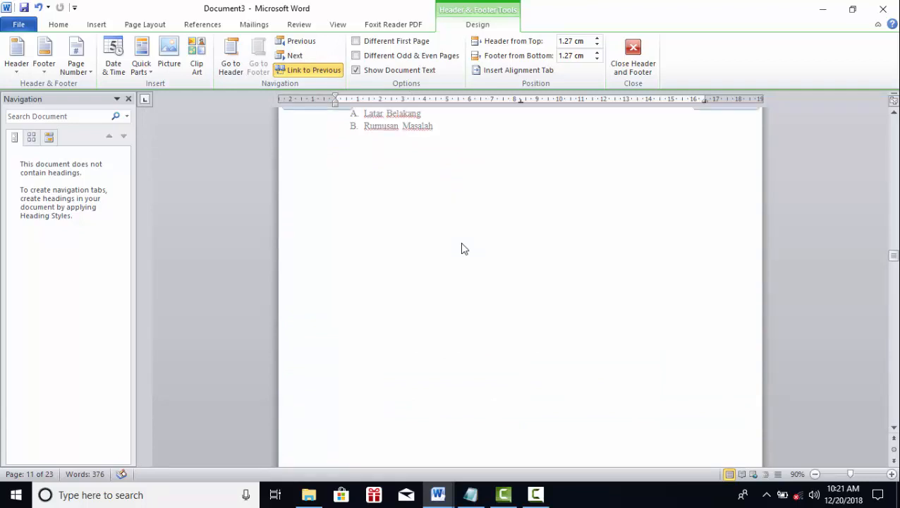
pyautogui.scroll(-15, 508, 243)
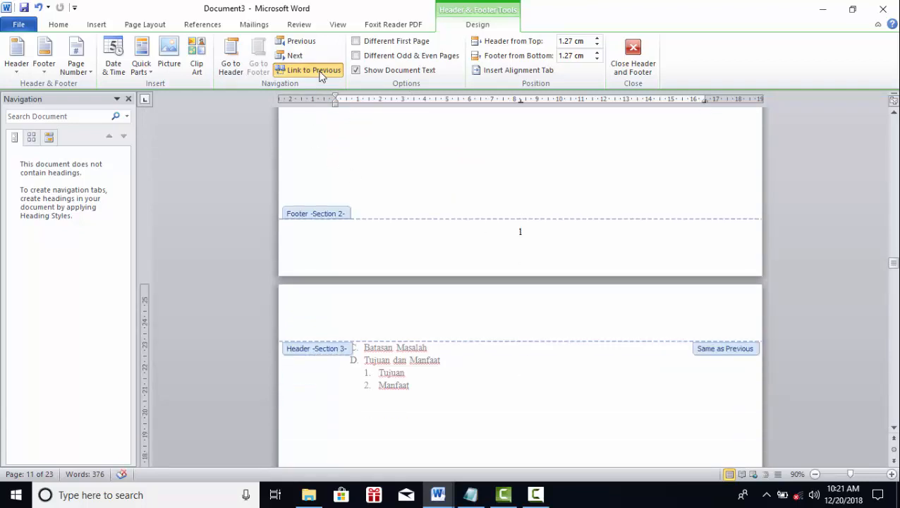
pyautogui.click(631, 57)
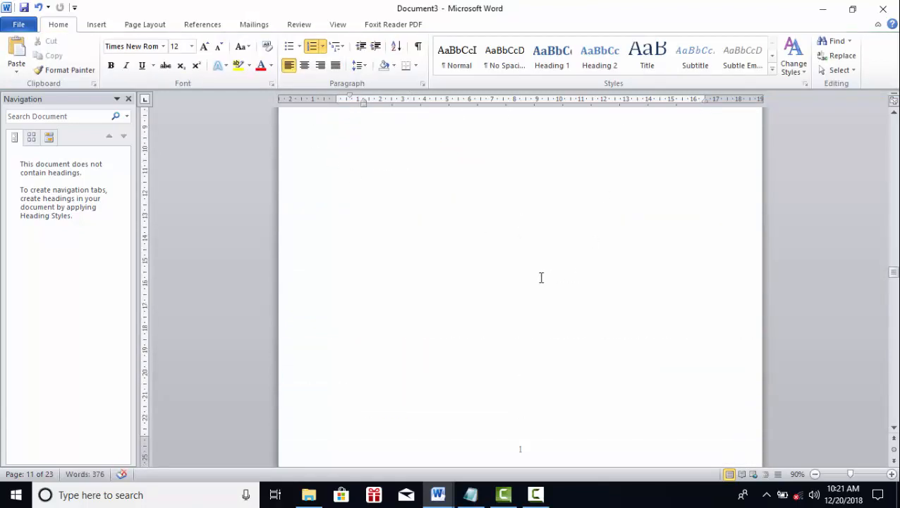
# Delete the page number from the Section 3 footer, close the footer and check the BAB 1 PENDAHULUAN page.
pyautogui.scroll(-5, 536, 254)
pyautogui.doubleClick(520, 259)
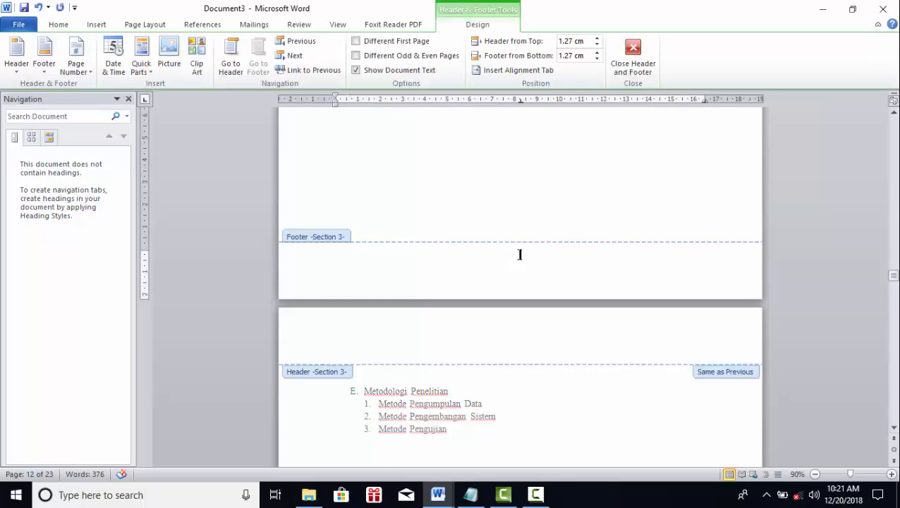
pyautogui.press('Escape')
pyautogui.scroll(20, 530, 315)
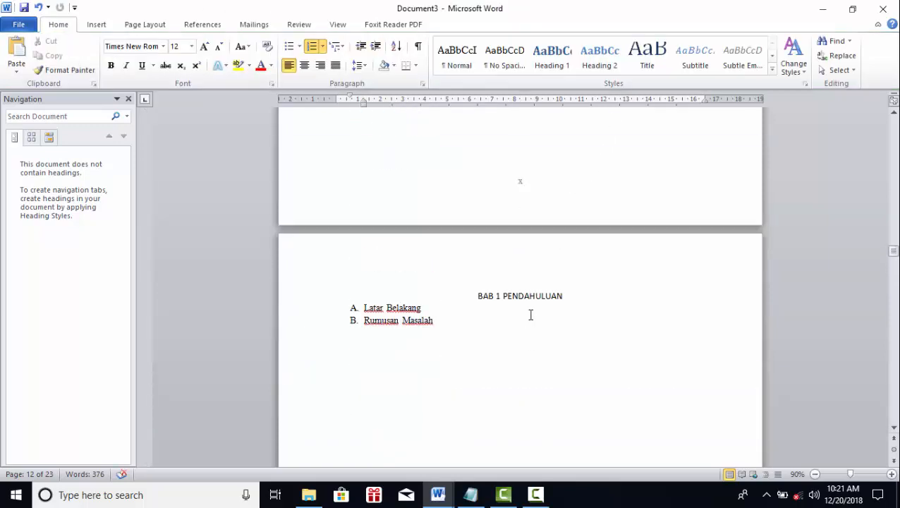
# Insert a Plain Number 3 page number at the top of the Batasan Masalah page and close the header.
pyautogui.scroll(7, 530, 316)
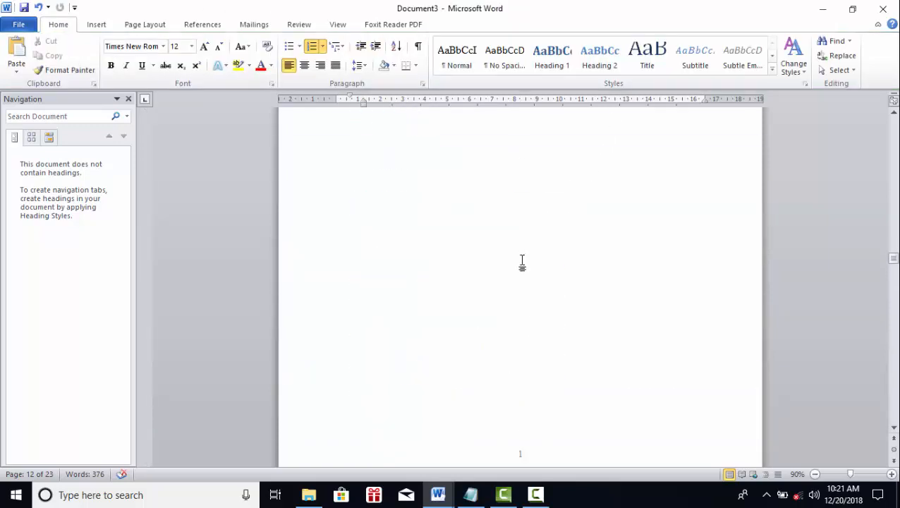
pyautogui.scroll(-5, 522, 262)
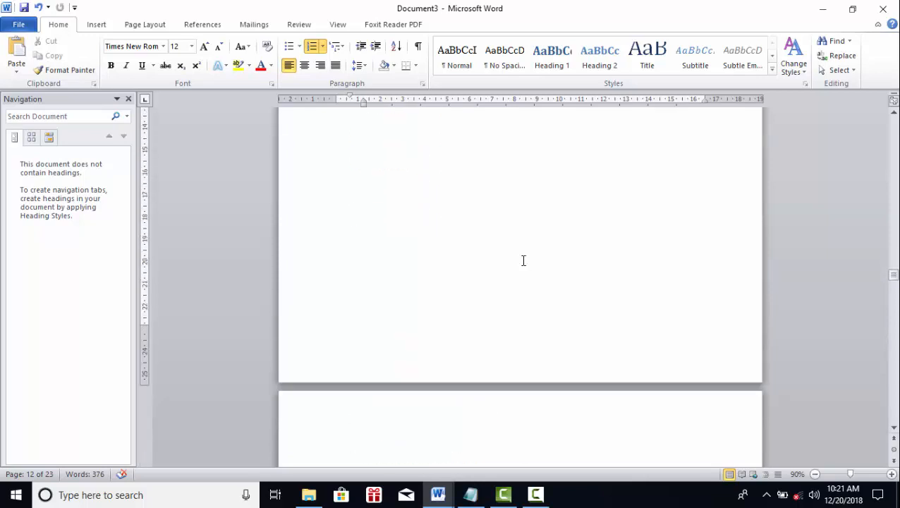
pyautogui.scroll(-7, 523, 261)
pyautogui.scroll(4, 522, 261)
pyautogui.scroll(-3, 521, 261)
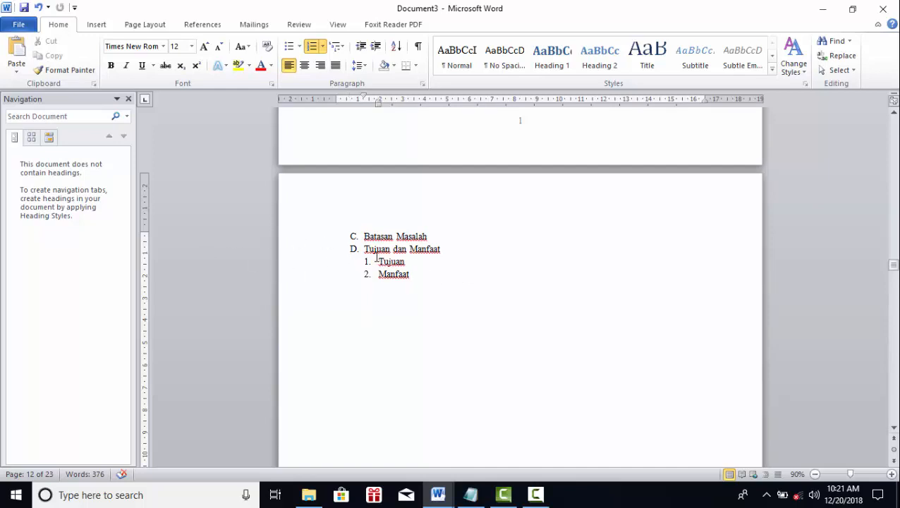
pyautogui.click(102, 26)
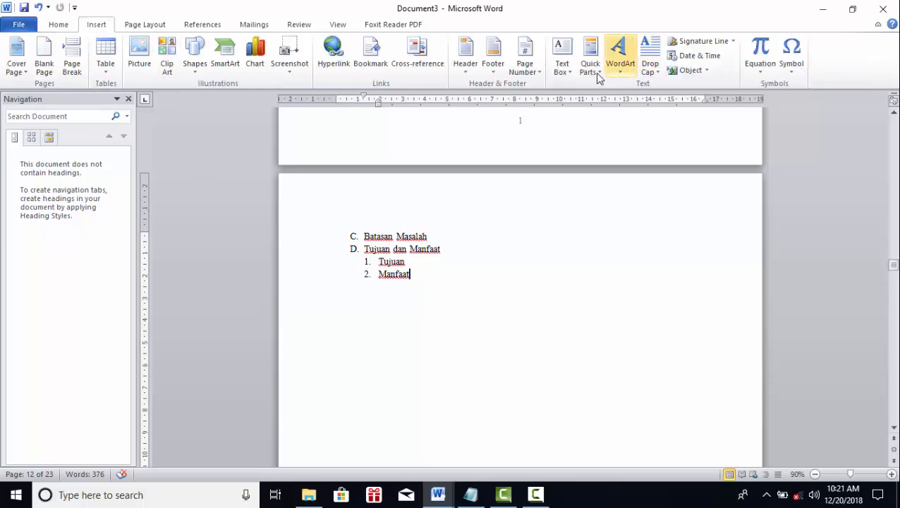
pyautogui.click(527, 65)
pyautogui.moveTo(560, 90)
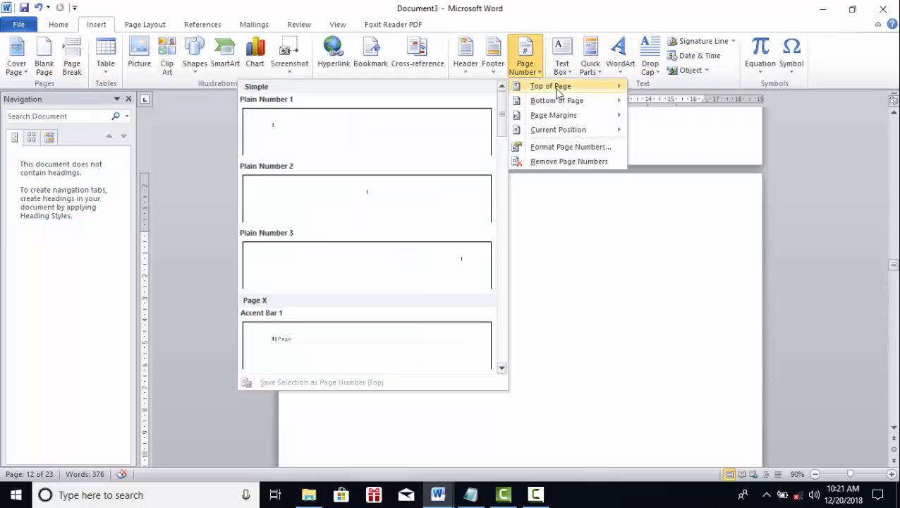
pyautogui.click(442, 256)
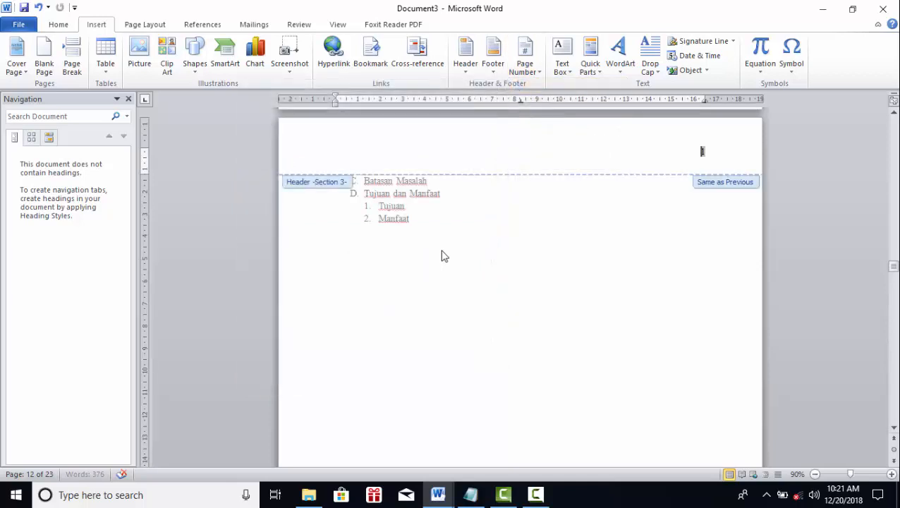
pyautogui.doubleClick(602, 254)
# Examine the header and footer page numbers on the pages from DAFTAR LAMPIRAN through BAB 1 PENDAHULUAN to Batasan Masalah.
pyautogui.scroll(15, 701, 161)
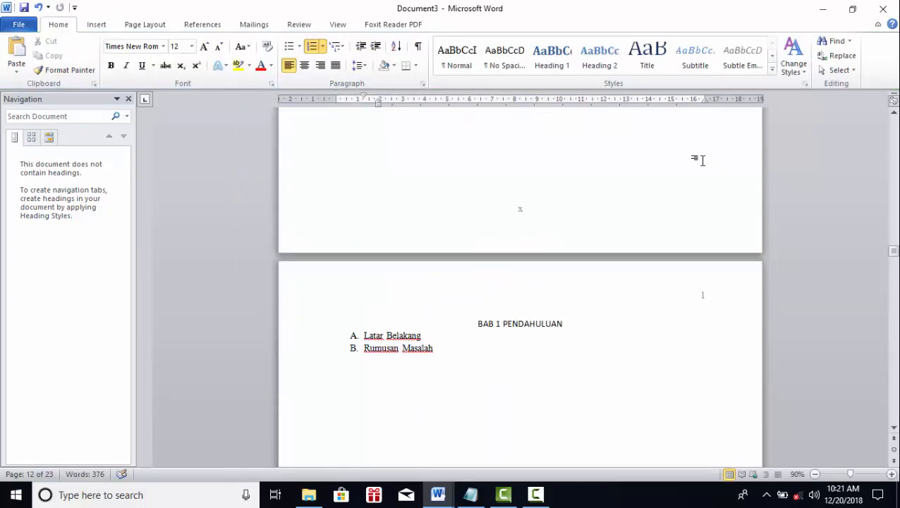
pyautogui.scroll(10, 701, 162)
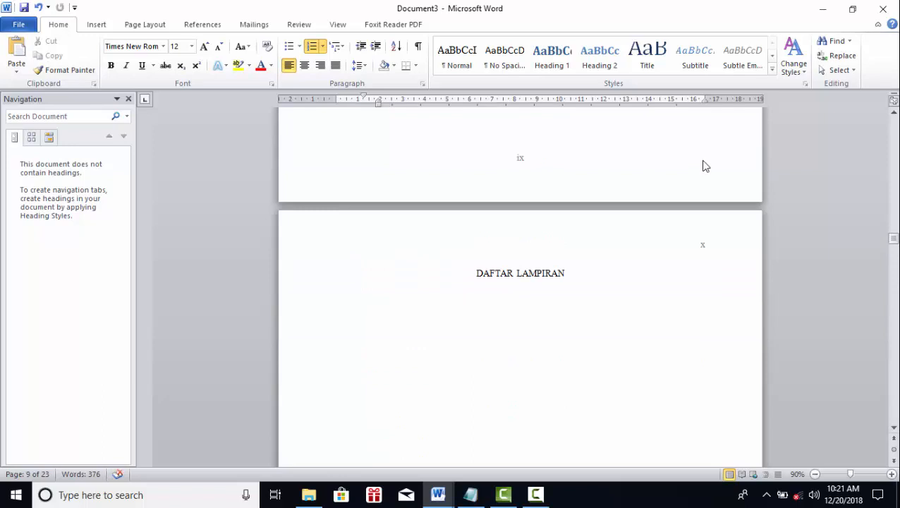
pyautogui.scroll(-20, 702, 165)
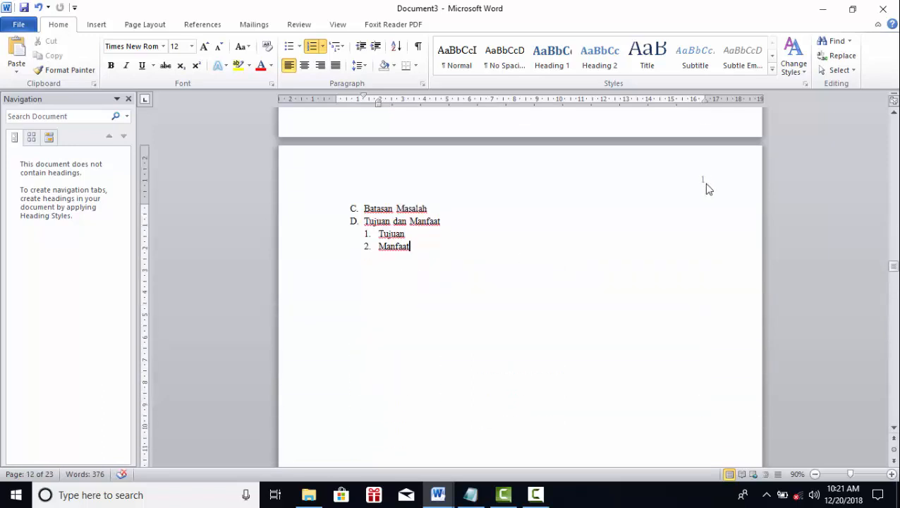
pyautogui.scroll(15, 708, 189)
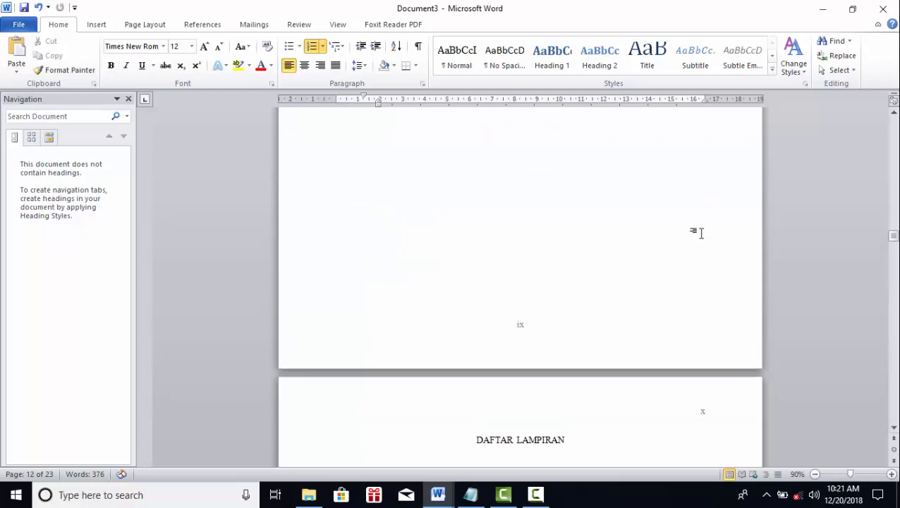
pyautogui.scroll(-15, 700, 233)
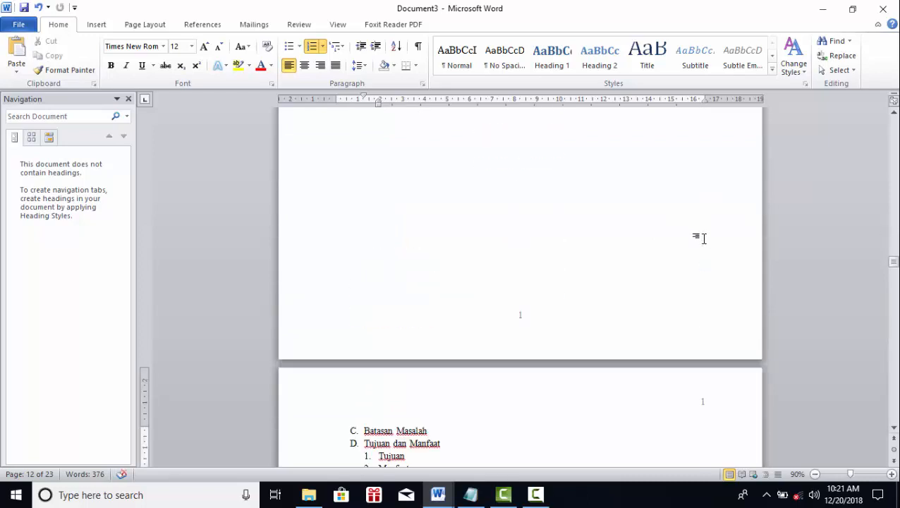
pyautogui.scroll(-3, 704, 239)
pyautogui.scroll(1, 705, 238)
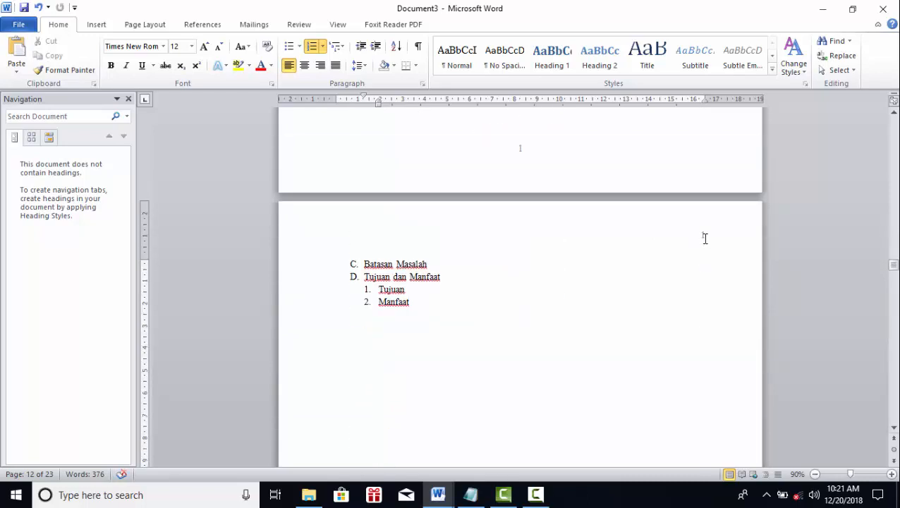
pyautogui.scroll(12, 705, 239)
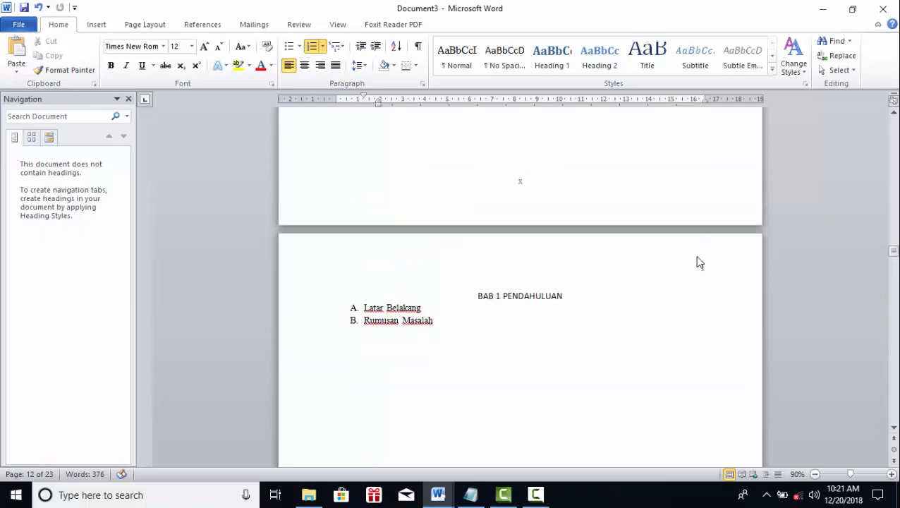
pyautogui.scroll(-12, 700, 277)
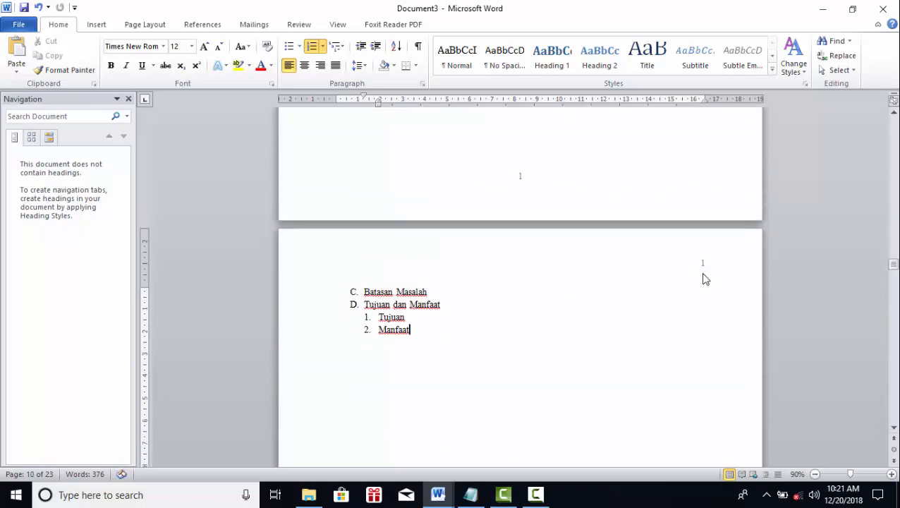
# Unlink the Section 3 header from the previous section's header and close the header.
pyautogui.doubleClick(704, 264)
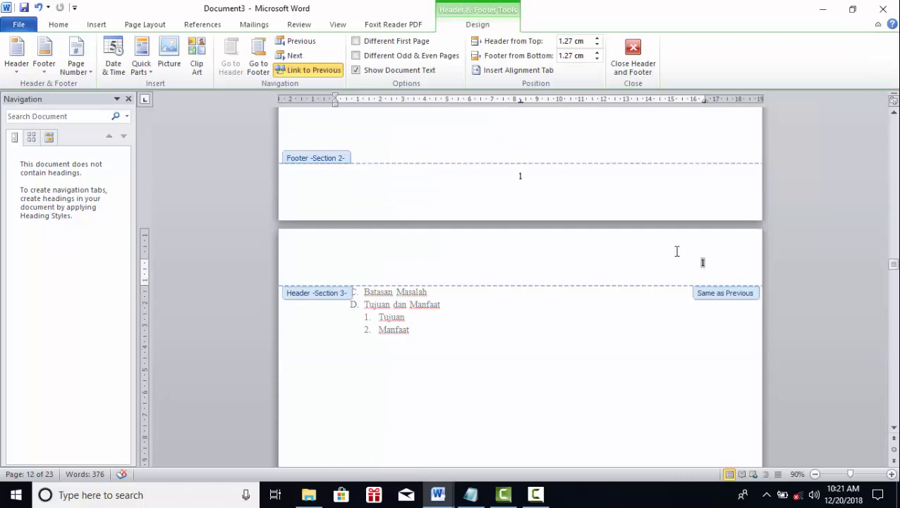
pyautogui.click(315, 74)
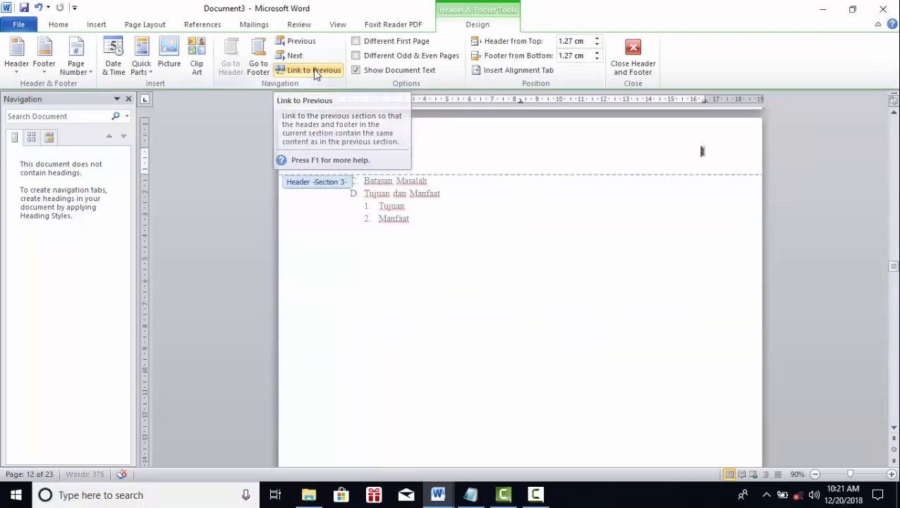
pyautogui.click(652, 67)
# Inspect the Section 2 header on the BAB 1 PENDAHULUAN page, close it, and compare the numbering with the Batasan Masalah page.
pyautogui.scroll(10, 675, 311)
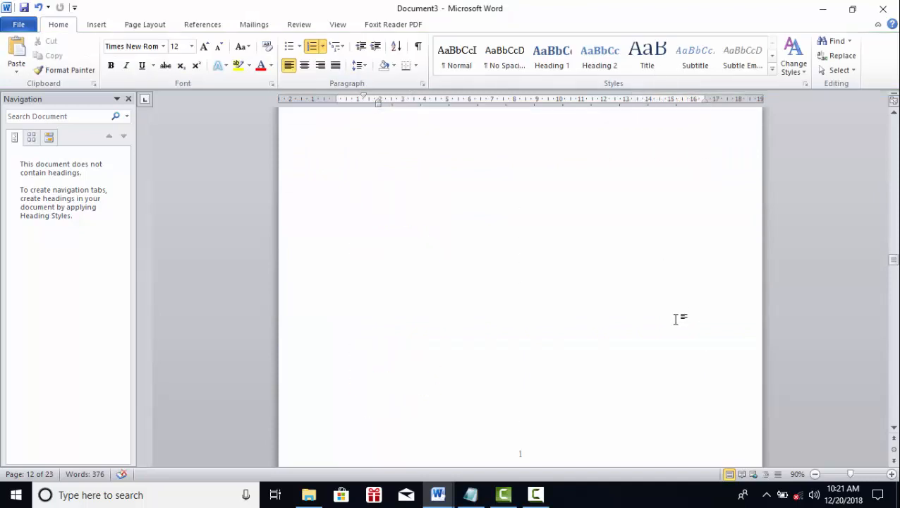
pyautogui.scroll(-8, 675, 319)
pyautogui.scroll(7, 675, 319)
pyautogui.scroll(-10, 675, 319)
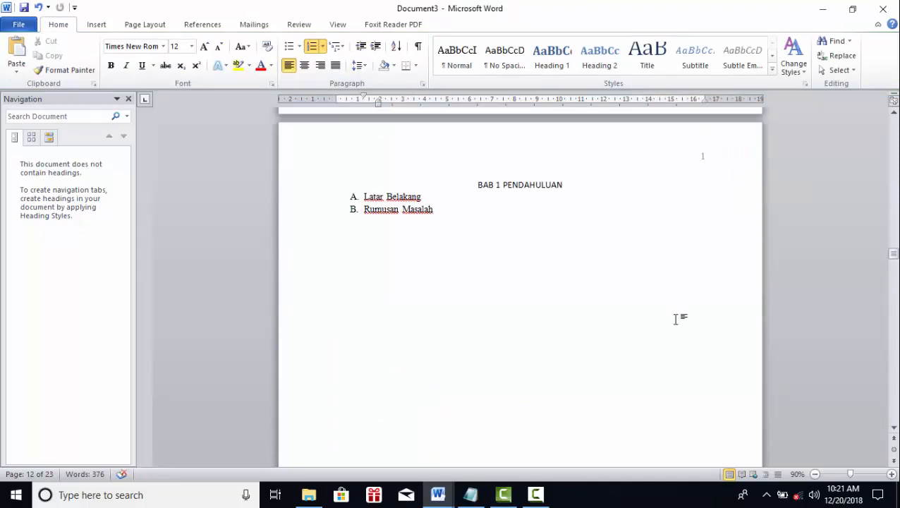
pyautogui.scroll(1, 675, 317)
pyautogui.doubleClick(703, 183)
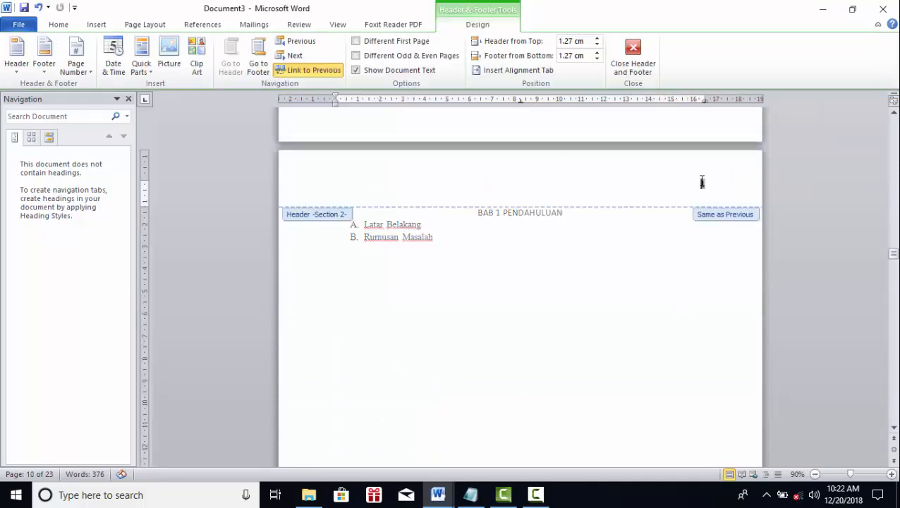
pyautogui.click(634, 67)
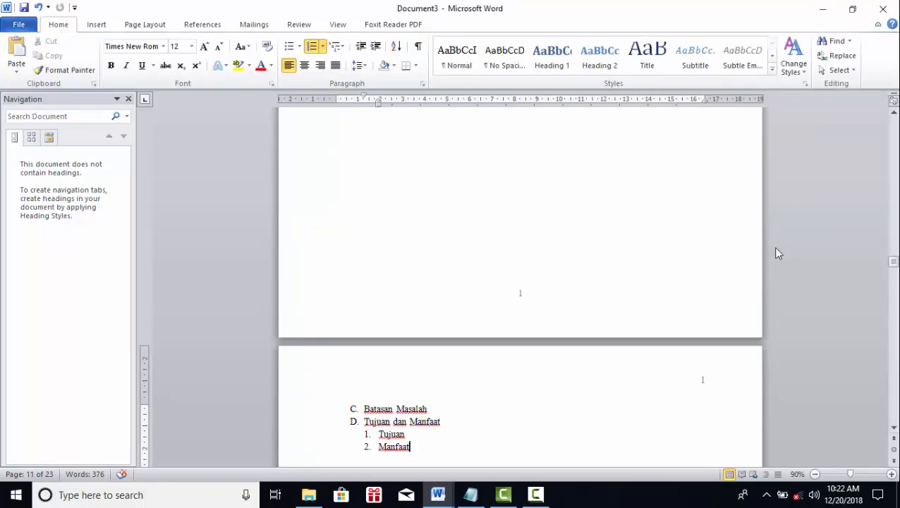
pyautogui.scroll(10, 713, 275)
pyautogui.scroll(-10, 715, 274)
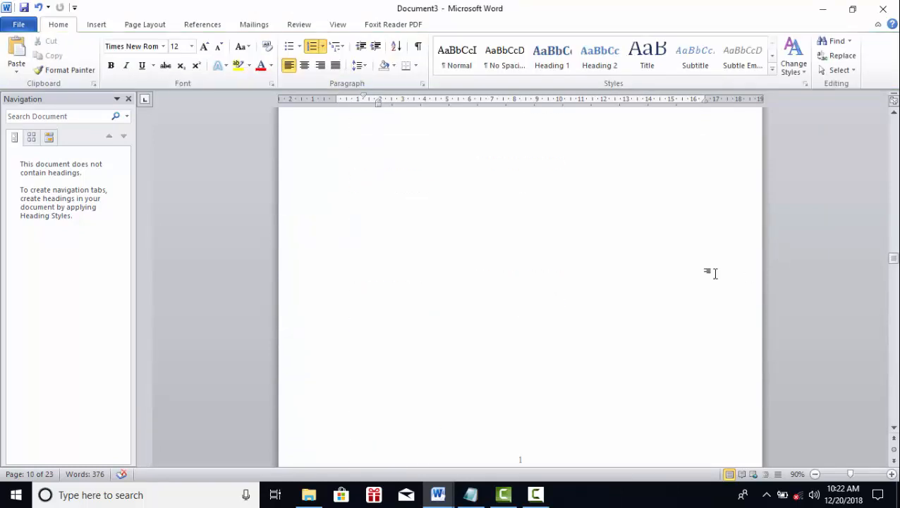
pyautogui.scroll(4, 716, 274)
pyautogui.scroll(-2, 716, 274)
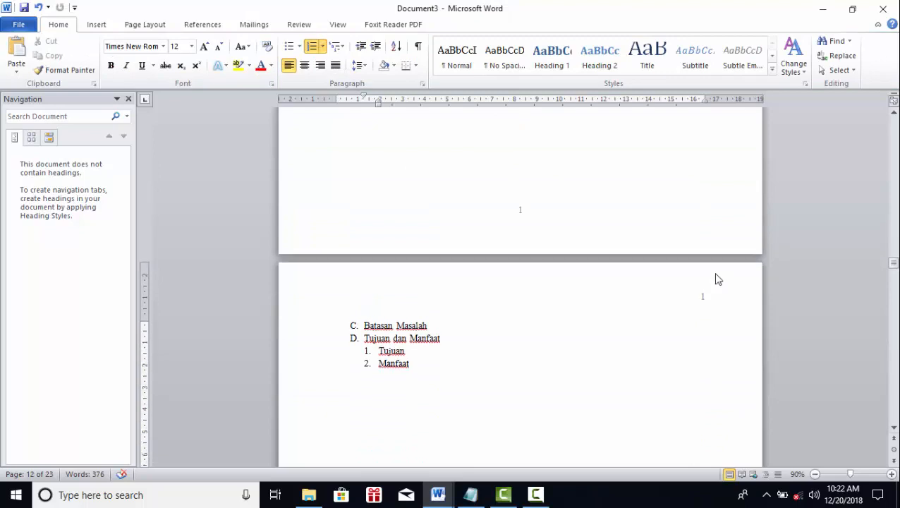
pyautogui.scroll(8, 557, 302)
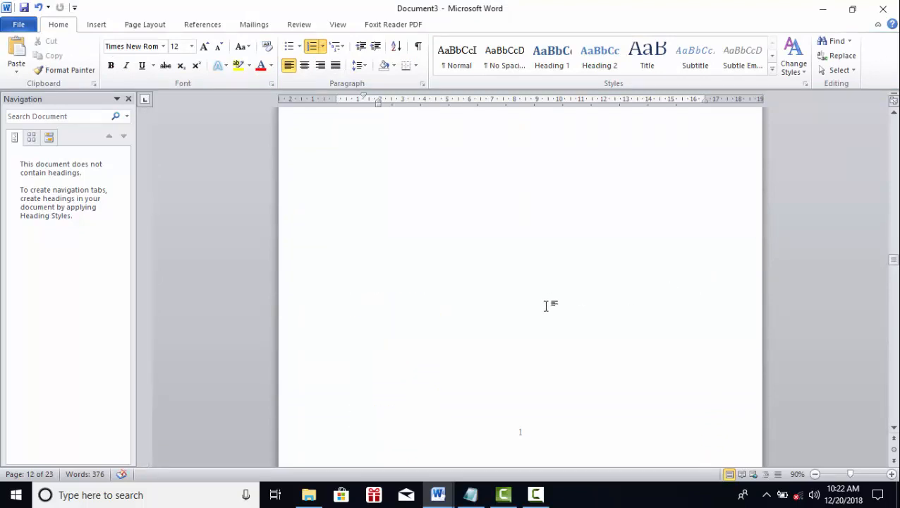
pyautogui.scroll(-10, 557, 306)
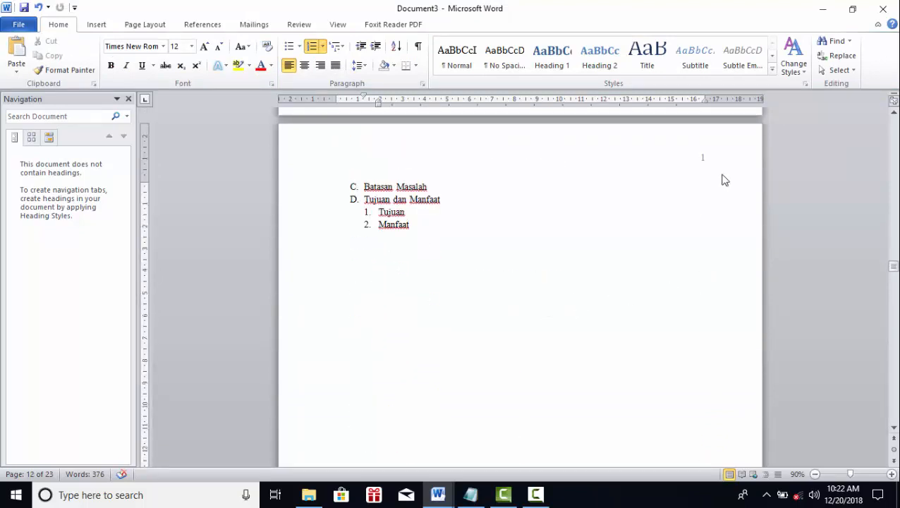
pyautogui.scroll(2, 720, 184)
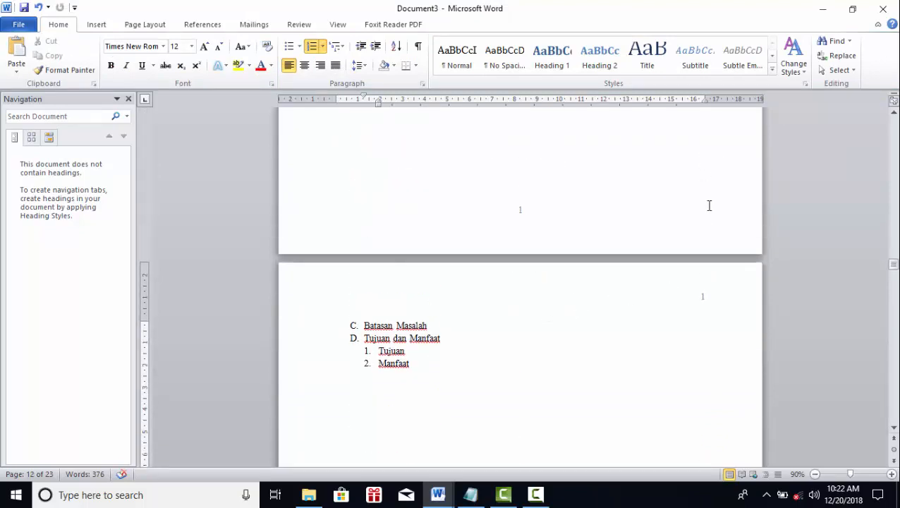
# Set the Section 3 page numbering to start at 2 and close the header.
pyautogui.doubleClick(701, 295)
pyautogui.click(82, 71)
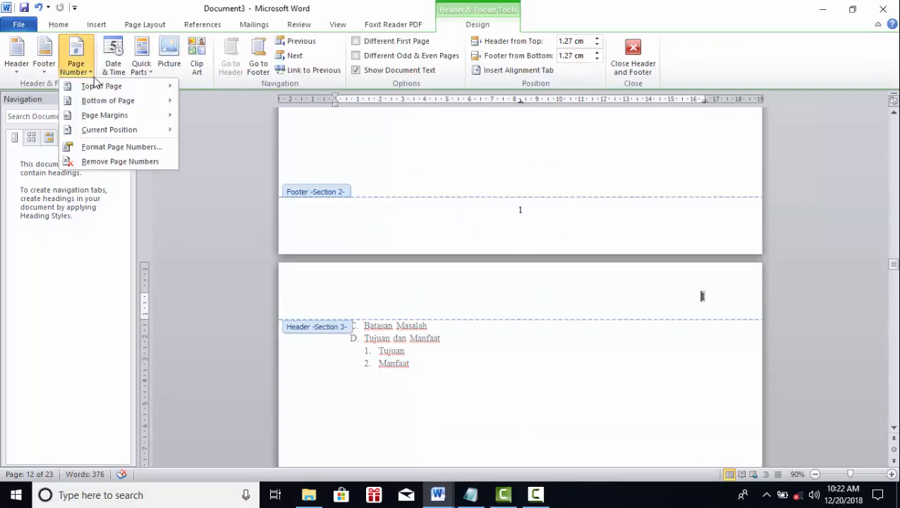
pyautogui.click(118, 147)
pyautogui.click(440, 284)
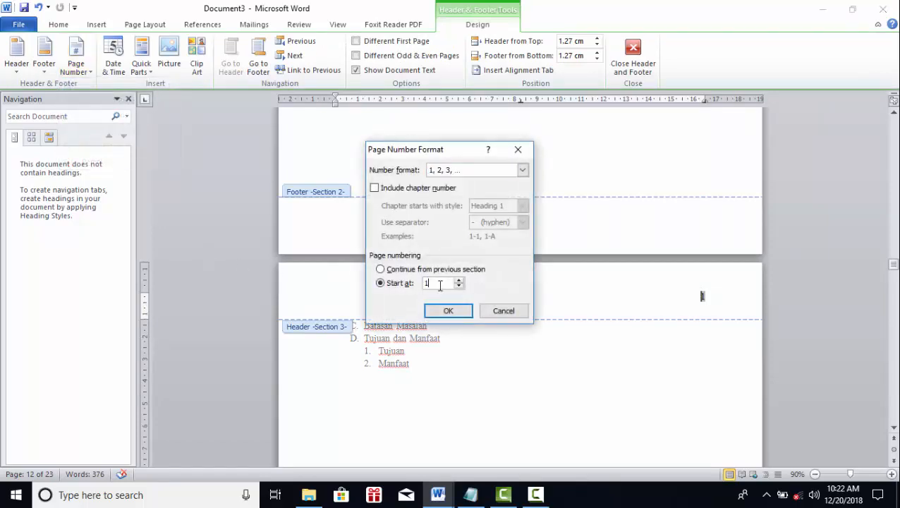
pyautogui.write('2')
pyautogui.click(460, 310)
pyautogui.click(646, 67)
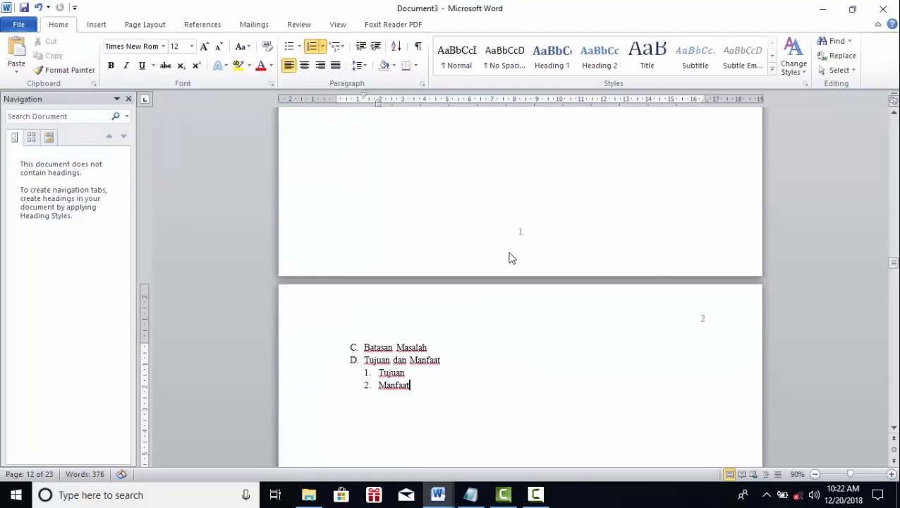
# Check the page numbers up to BAB II and insert a Next Page section break after the Metode Pengujian item.
pyautogui.scroll(-20, 617, 338)
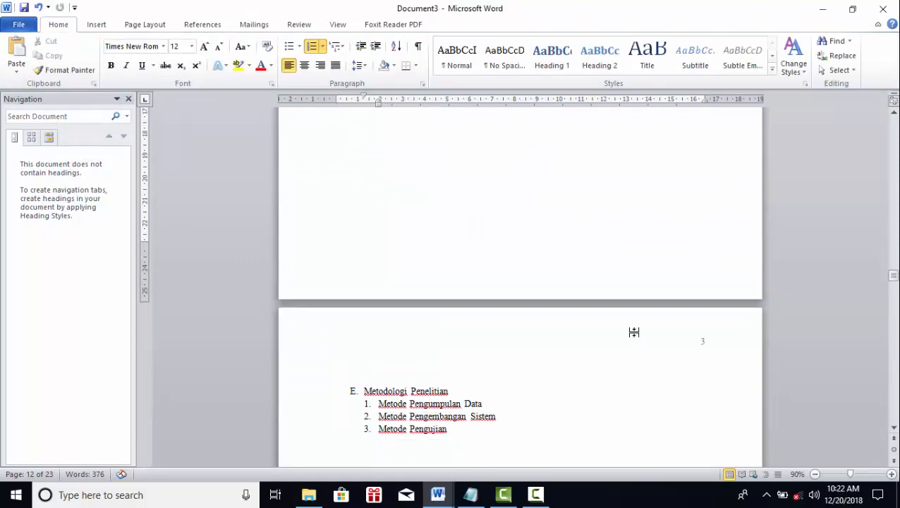
pyautogui.scroll(-5, 671, 348)
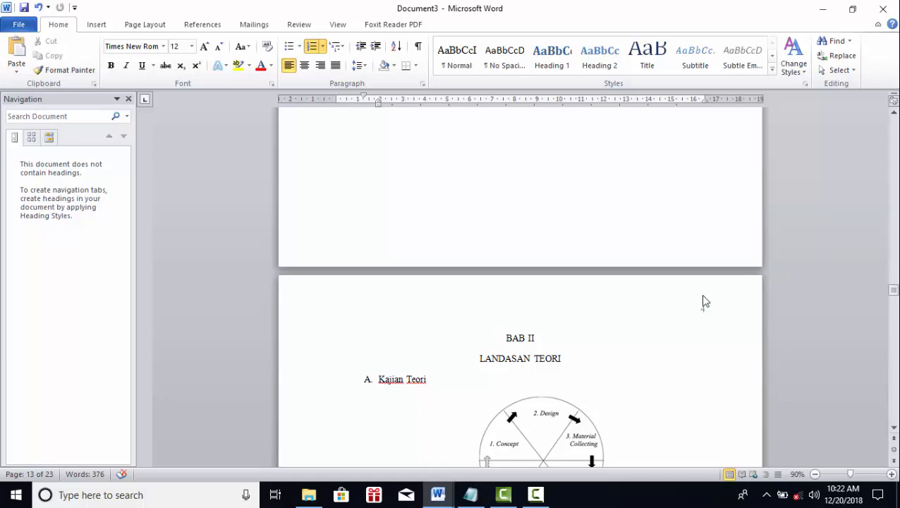
pyautogui.scroll(10, 677, 321)
pyautogui.scroll(-15, 669, 346)
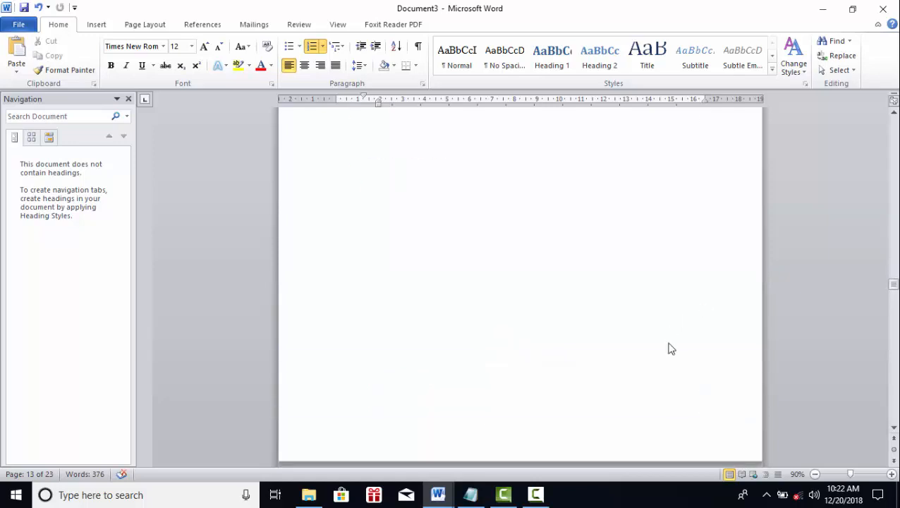
pyautogui.scroll(-3, 670, 344)
pyautogui.scroll(10, 565, 313)
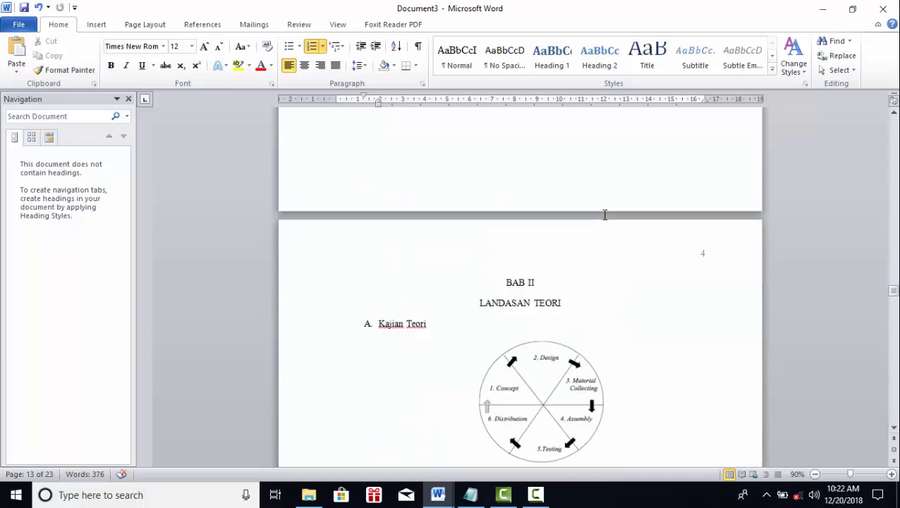
pyautogui.scroll(5, 604, 218)
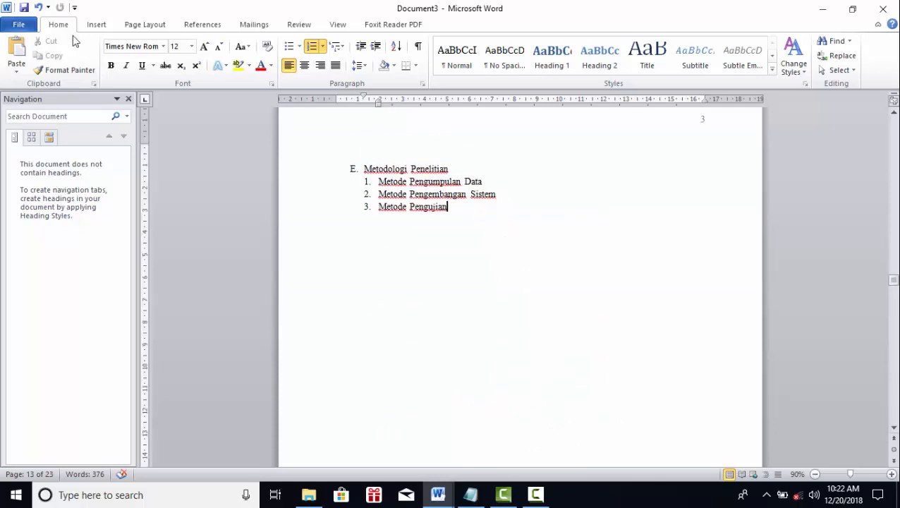
pyautogui.click(144, 24)
pyautogui.click(240, 41)
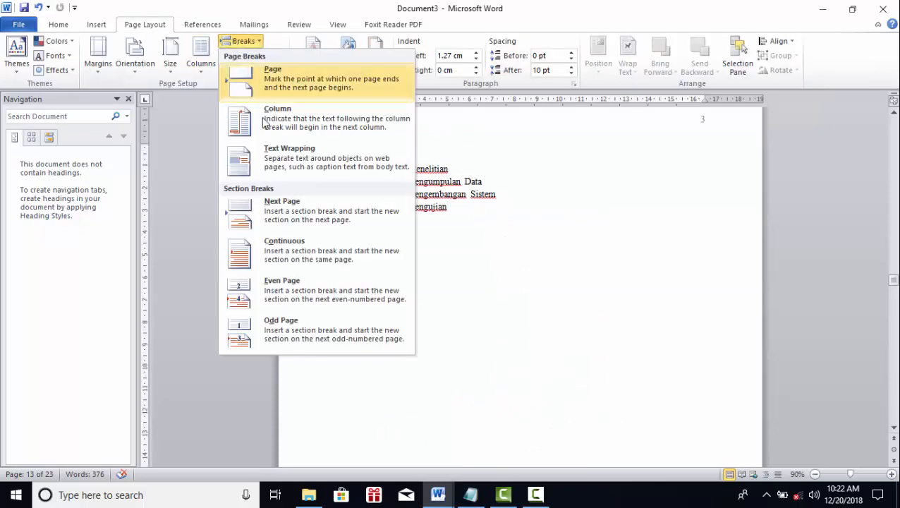
pyautogui.click(281, 200)
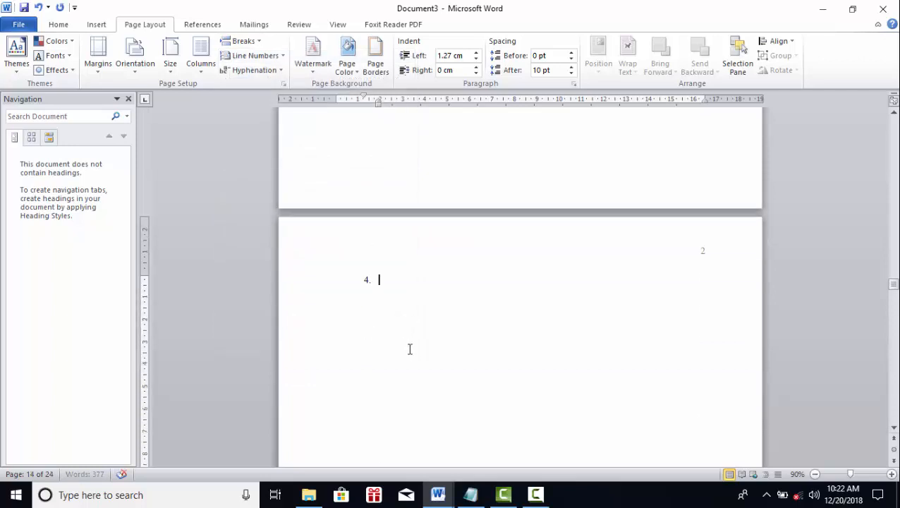
# Remove the empty numbered item and the blank line above the BAB II heading.
pyautogui.scroll(15, 428, 343)
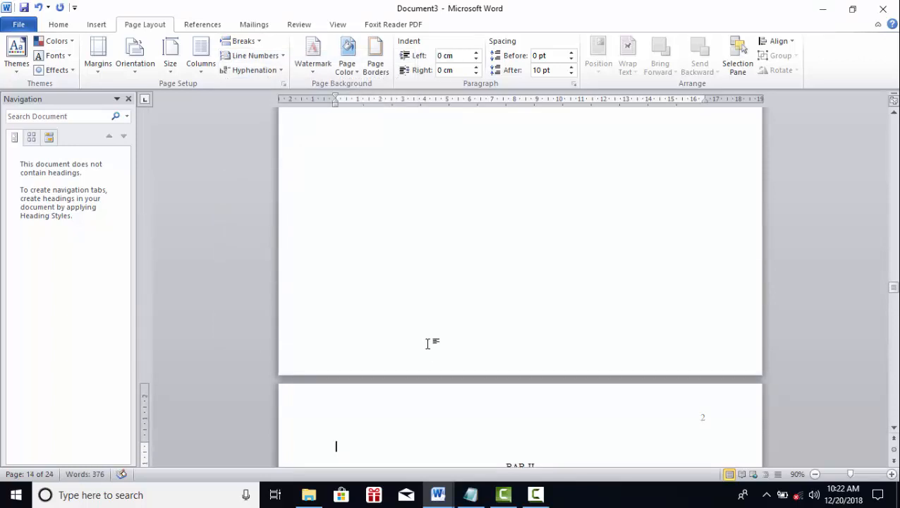
pyautogui.scroll(2, 427, 344)
pyautogui.scroll(-10, 510, 315)
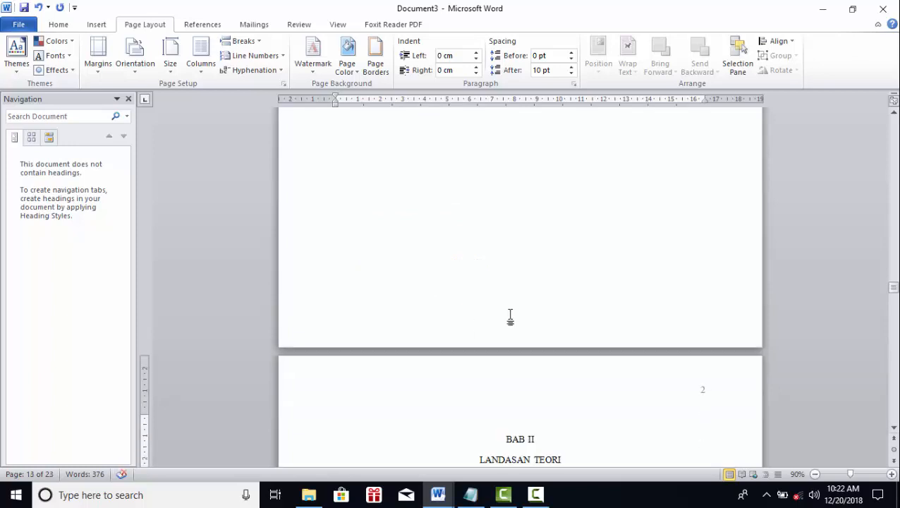
pyautogui.scroll(-3, 511, 314)
pyautogui.press('BackSpace')
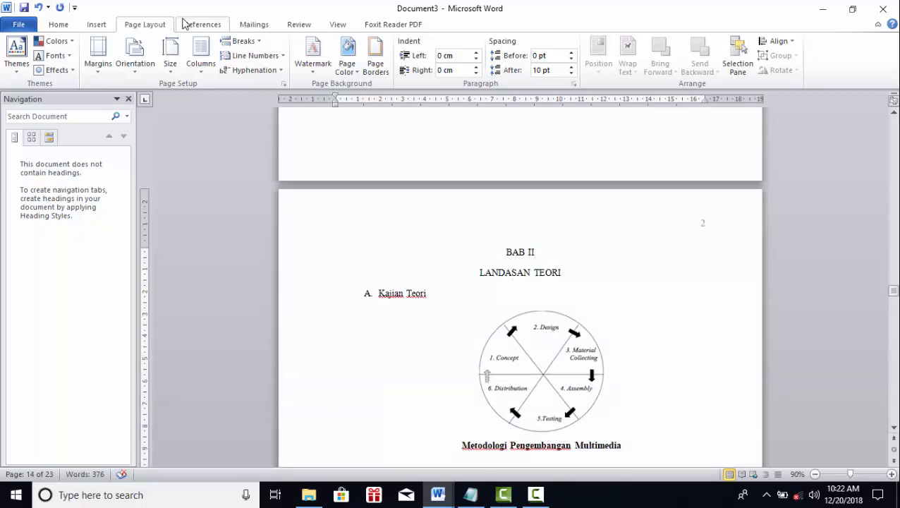
# Insert a centred Plain Number 2 page number at the bottom of the BAB II page and exit the footer.
pyautogui.click(240, 41)
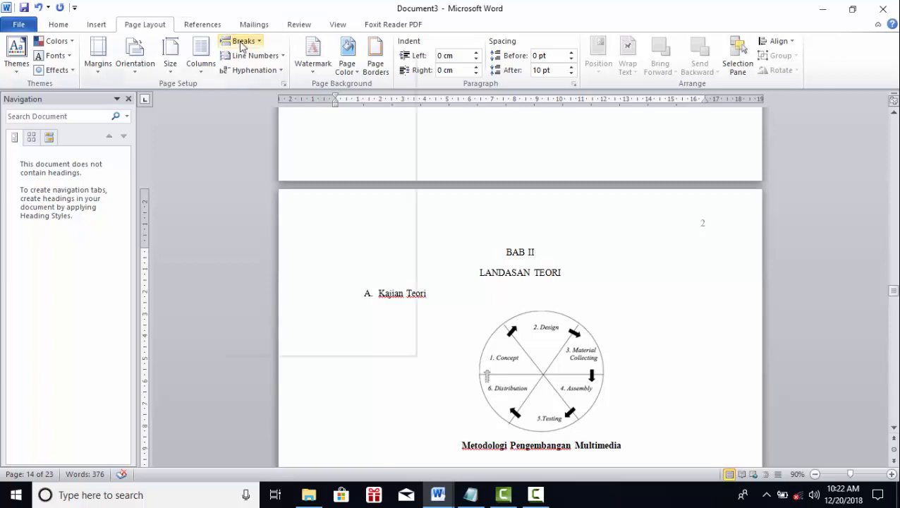
pyautogui.click(106, 25)
pyautogui.click(524, 62)
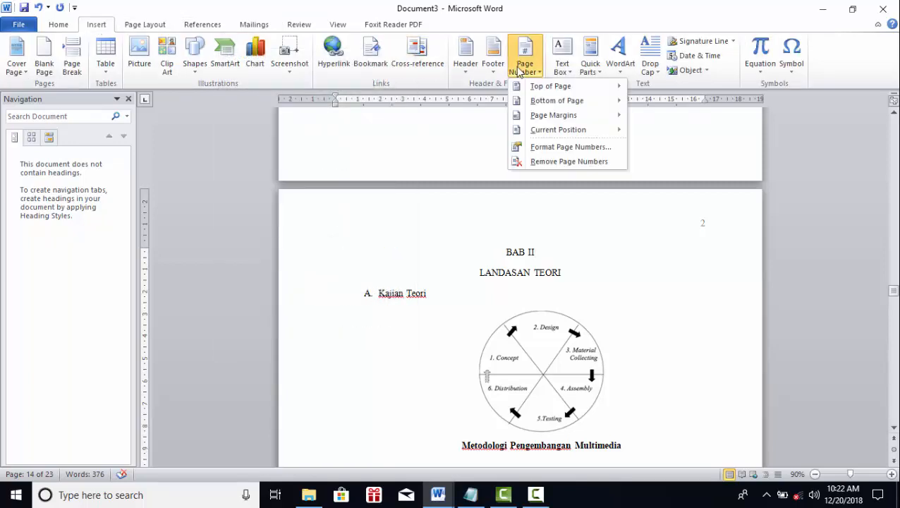
pyautogui.moveTo(554, 103)
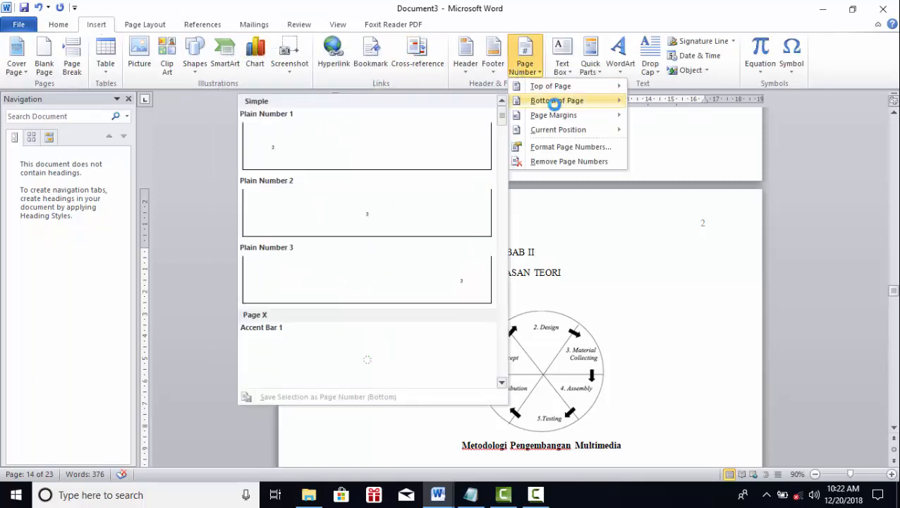
pyautogui.click(420, 215)
pyautogui.doubleClick(516, 260)
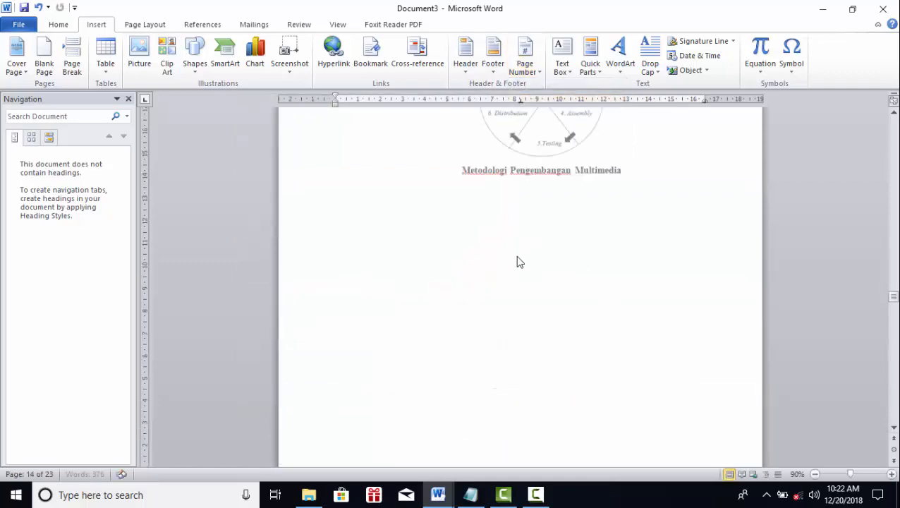
# Set the Section 4 page numbering to start at 3 and close the footer.
pyautogui.scroll(5, 522, 318)
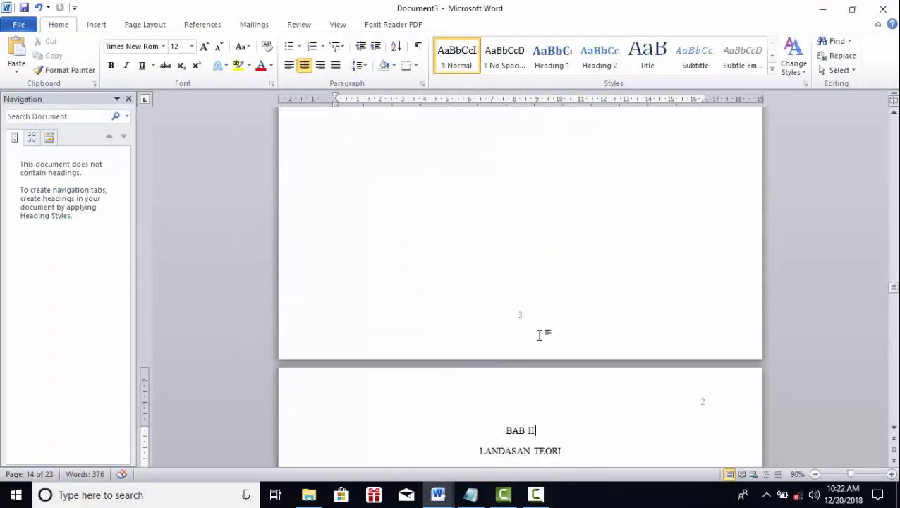
pyautogui.scroll(10, 539, 335)
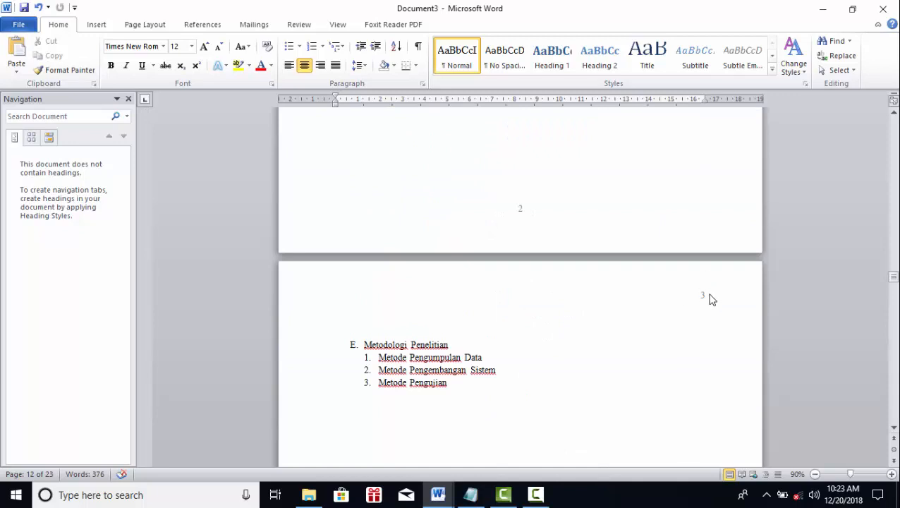
pyautogui.scroll(-15, 711, 299)
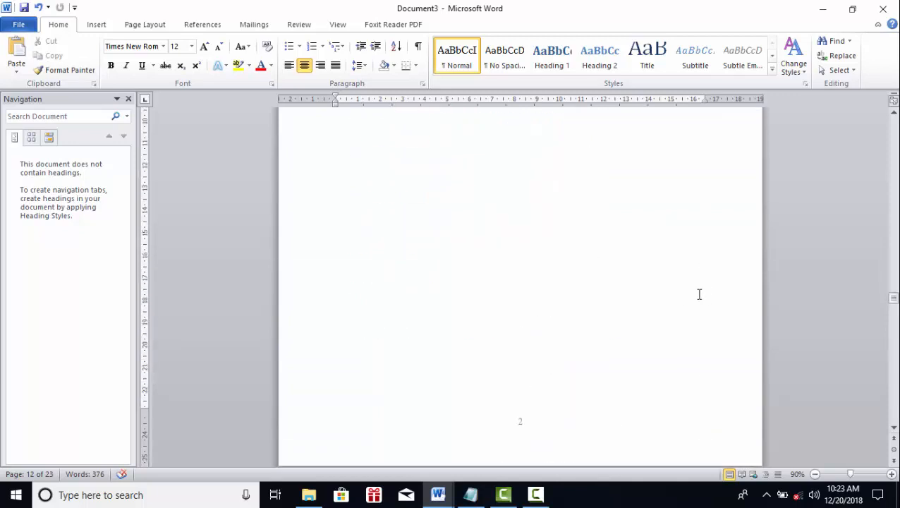
pyautogui.doubleClick(520, 420)
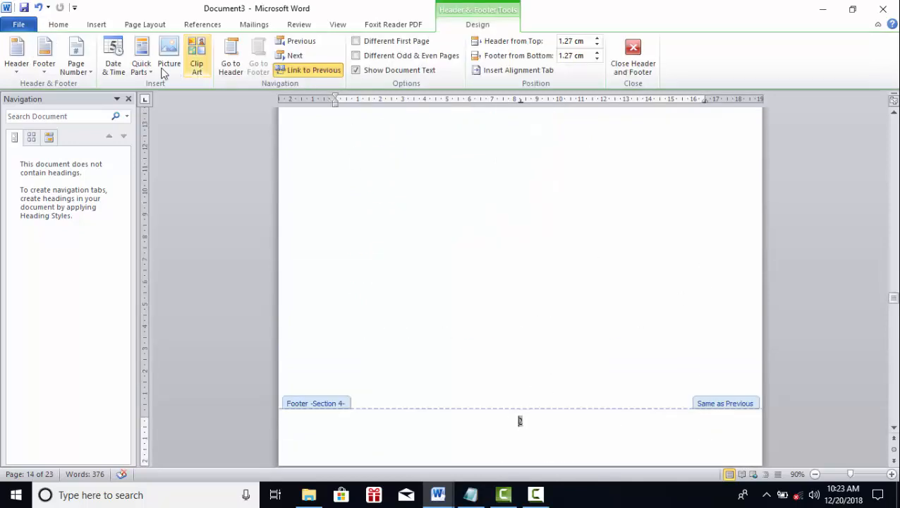
pyautogui.click(75, 58)
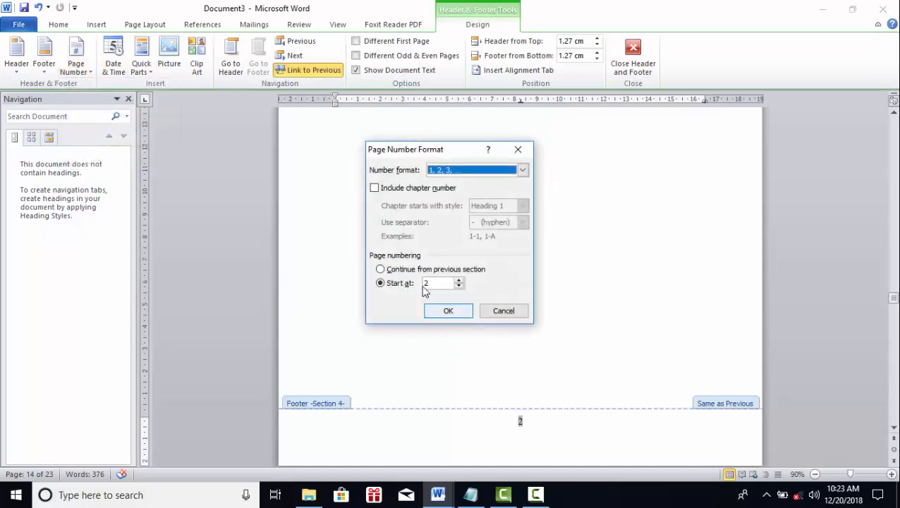
pyautogui.click(458, 281)
pyautogui.click(458, 311)
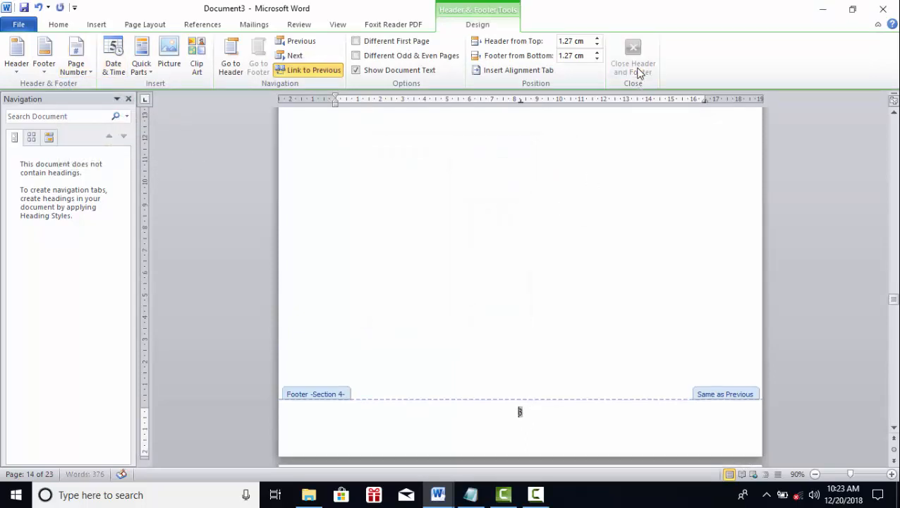
pyautogui.click(633, 56)
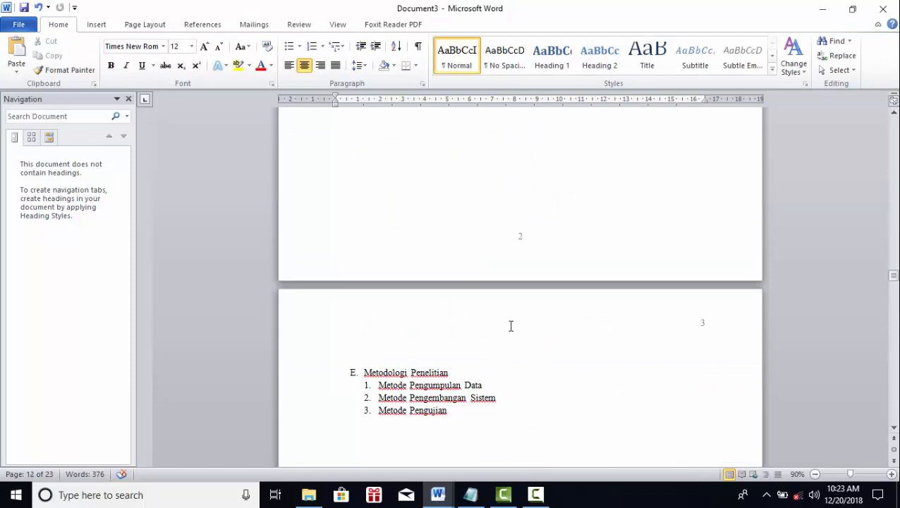
# Unlink the Section 4 footer from the previous section's footer and close it.
pyautogui.scroll(-15, 511, 325)
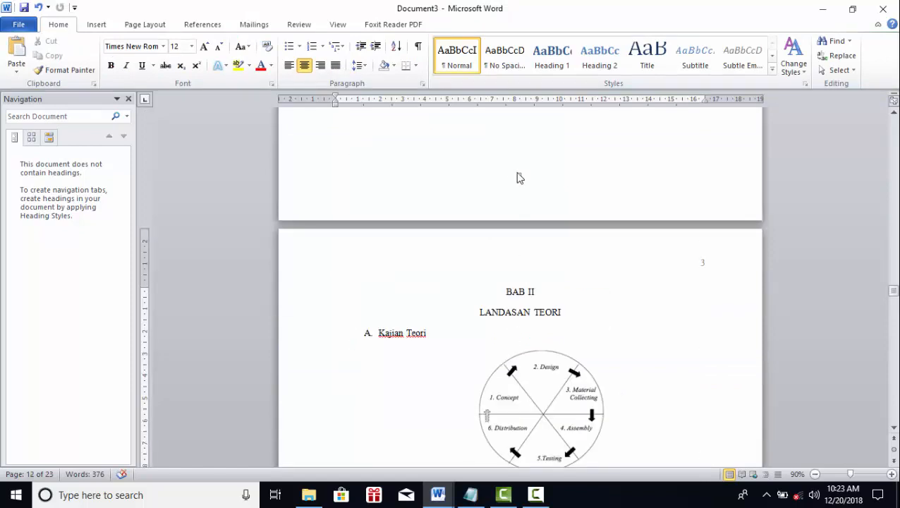
pyautogui.scroll(-12, 521, 181)
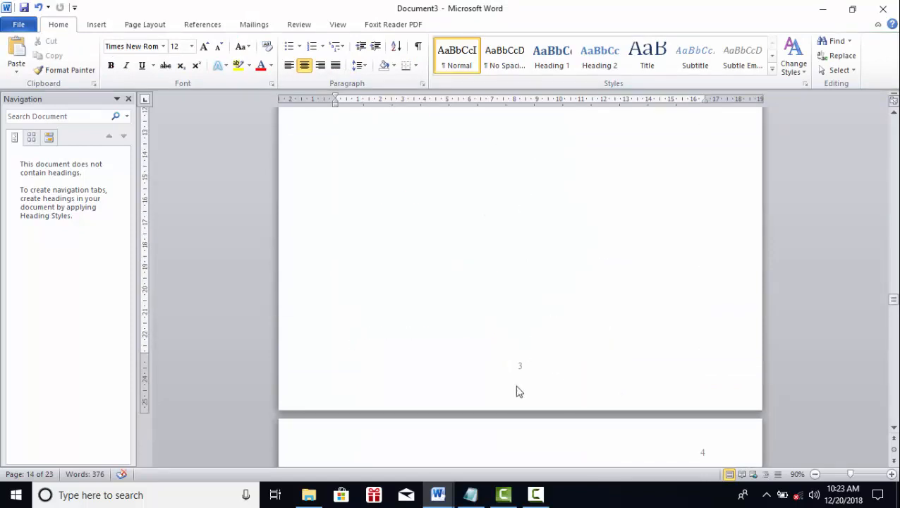
pyautogui.doubleClick(520, 368)
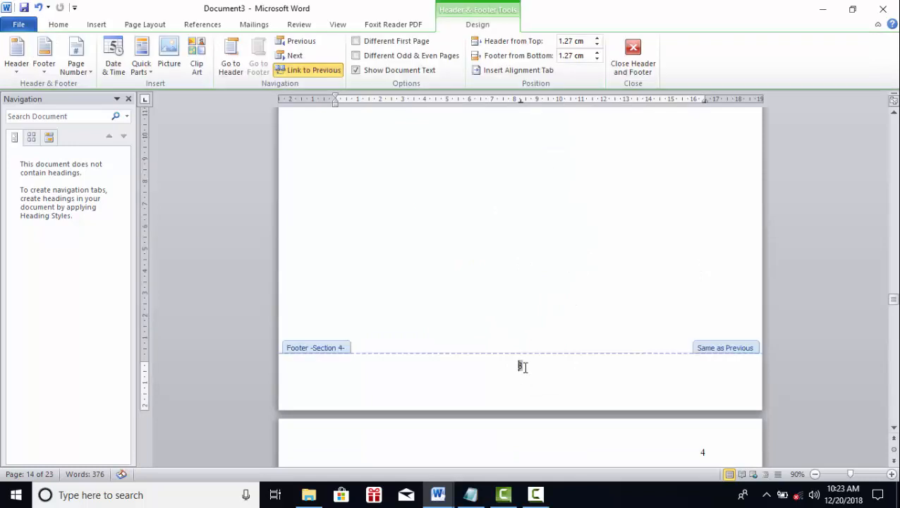
pyautogui.click(315, 70)
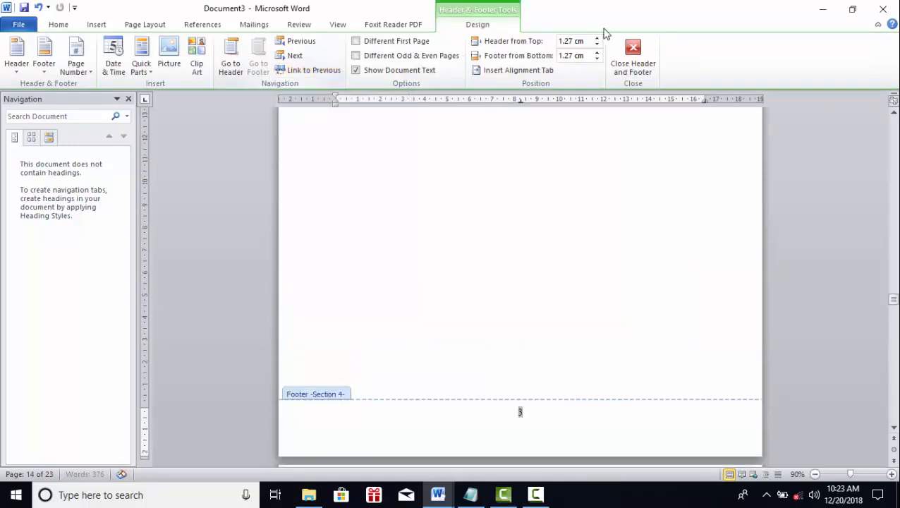
pyautogui.click(630, 53)
# Delete the centred page number from the Section 3 footer and close the footer.
pyautogui.scroll(2, 528, 355)
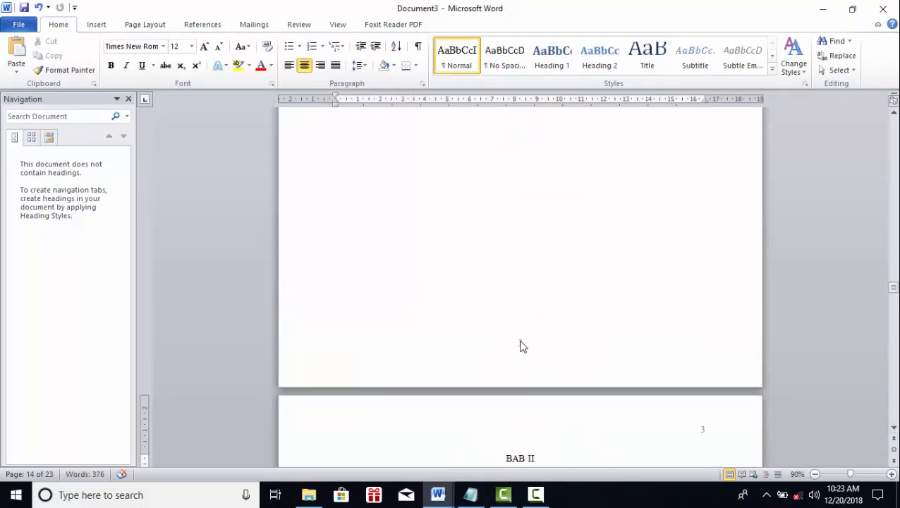
pyautogui.doubleClick(538, 343)
pyautogui.scroll(-10, 540, 346)
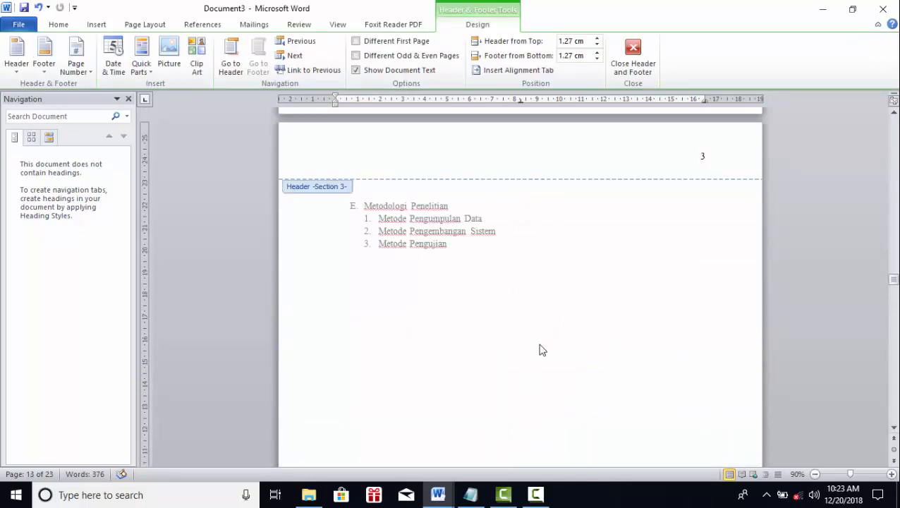
pyautogui.scroll(6, 541, 353)
pyautogui.scroll(-5, 540, 352)
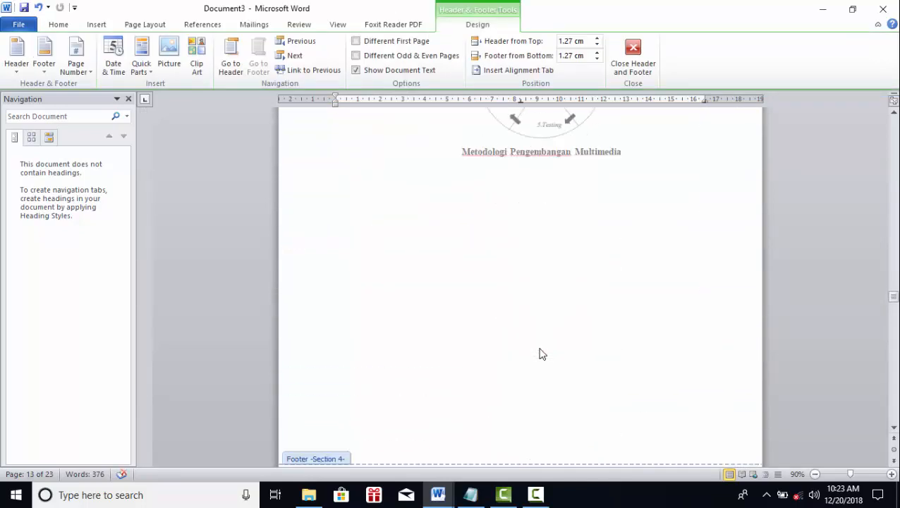
pyautogui.scroll(5, 541, 353)
pyautogui.scroll(6, 540, 353)
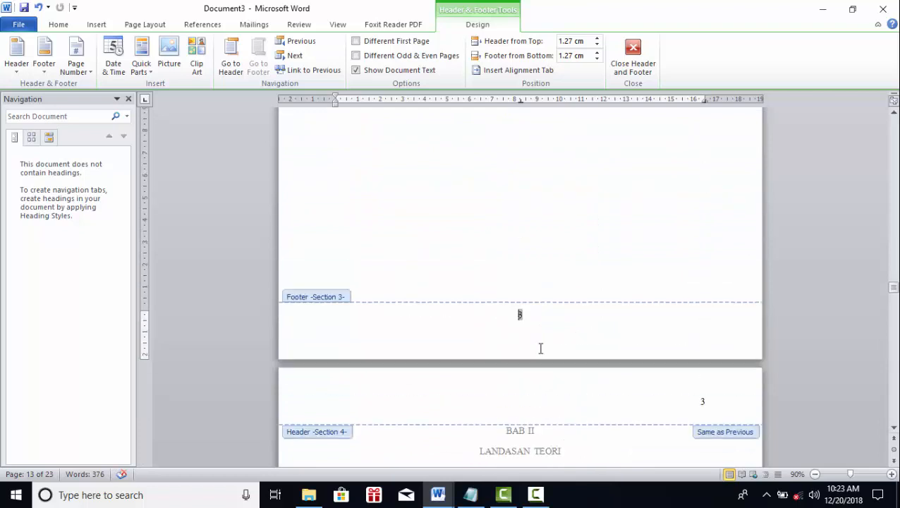
pyautogui.click(633, 67)
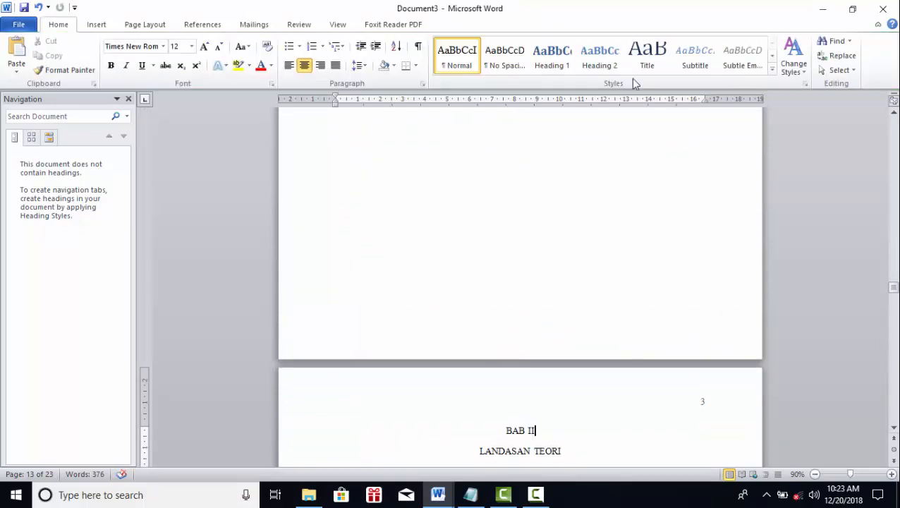
# Check the page number positions from the Batasan Masalah page through the BAB II page.
pyautogui.scroll(3, 500, 351)
pyautogui.scroll(20, 501, 350)
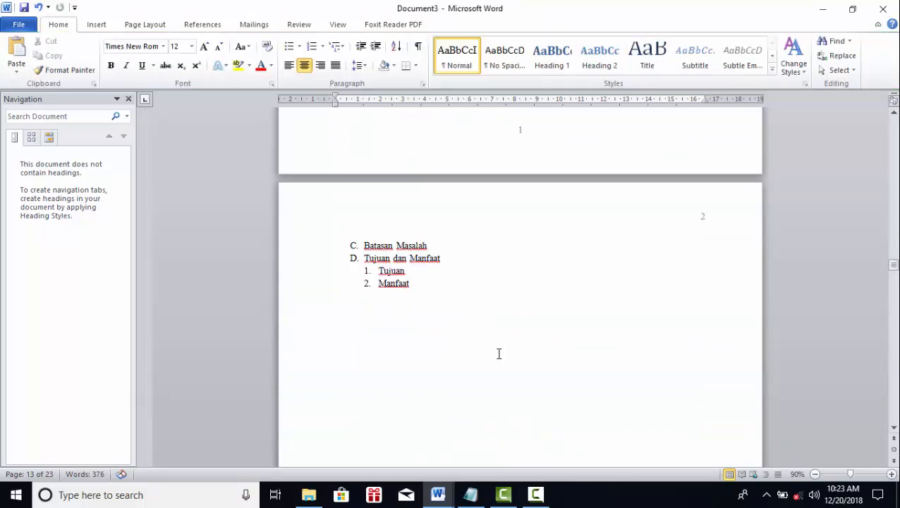
pyautogui.scroll(-6, 498, 356)
pyautogui.scroll(-18, 711, 206)
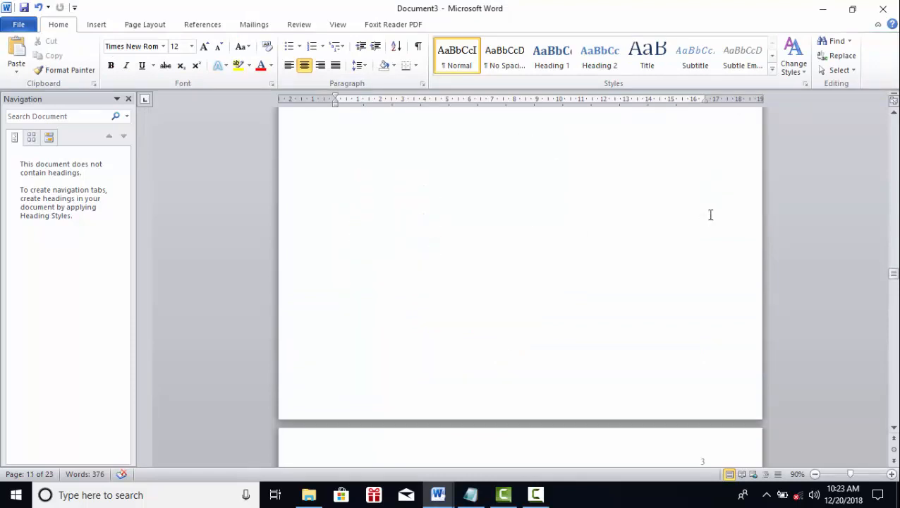
pyautogui.scroll(-20, 695, 275)
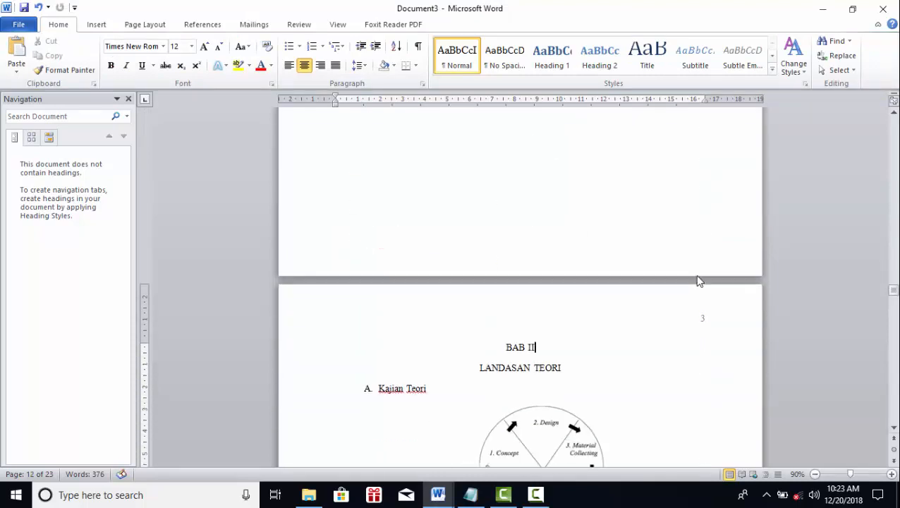
pyautogui.scroll(-8, 548, 382)
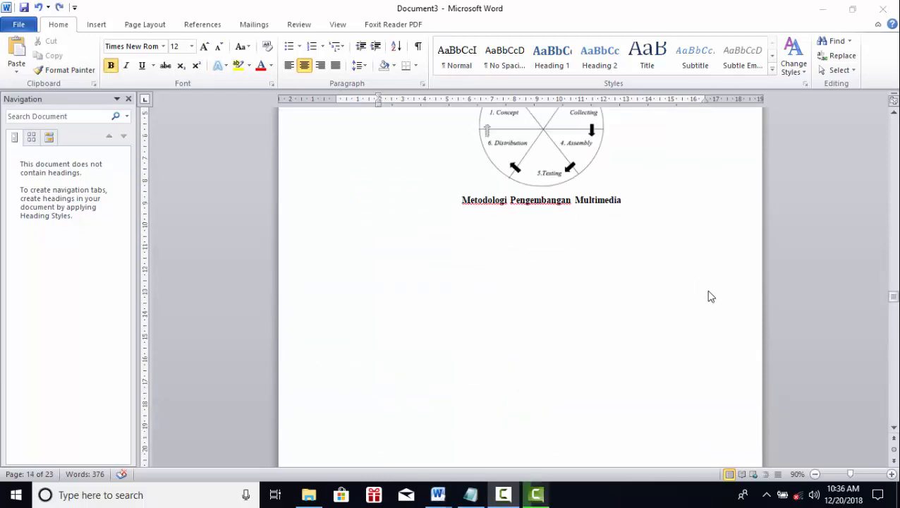
# Compare the header and footer page numbers on the BAB II first page with those on the Kajian Pustaka page.
pyautogui.scroll(9, 707, 297)
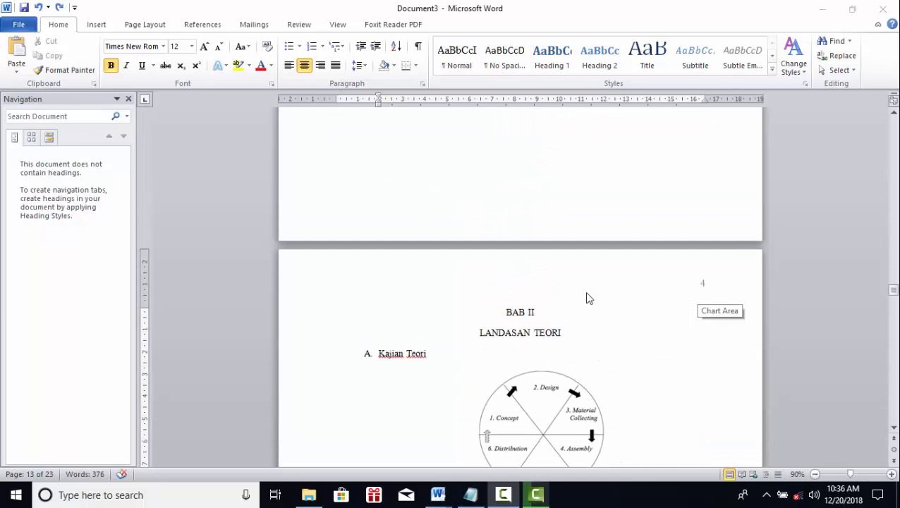
pyautogui.scroll(-3, 589, 299)
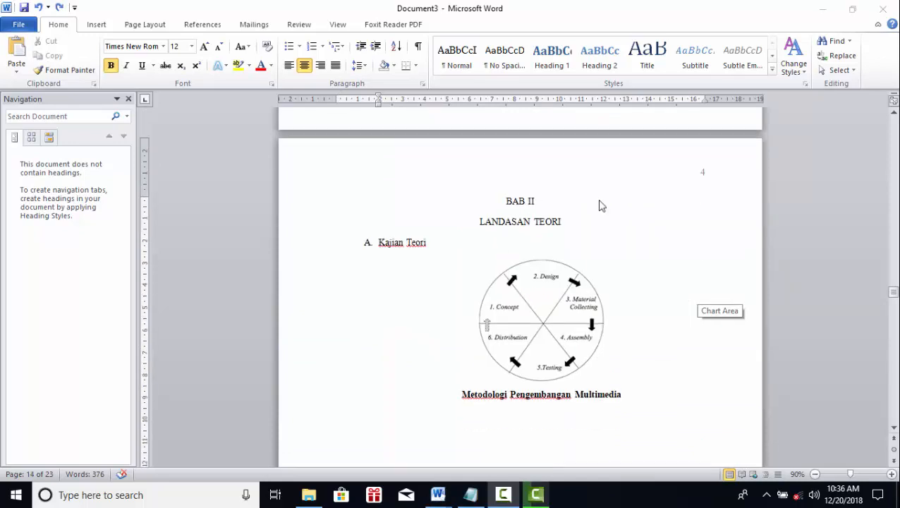
pyautogui.scroll(3, 623, 208)
pyautogui.scroll(-16, 623, 211)
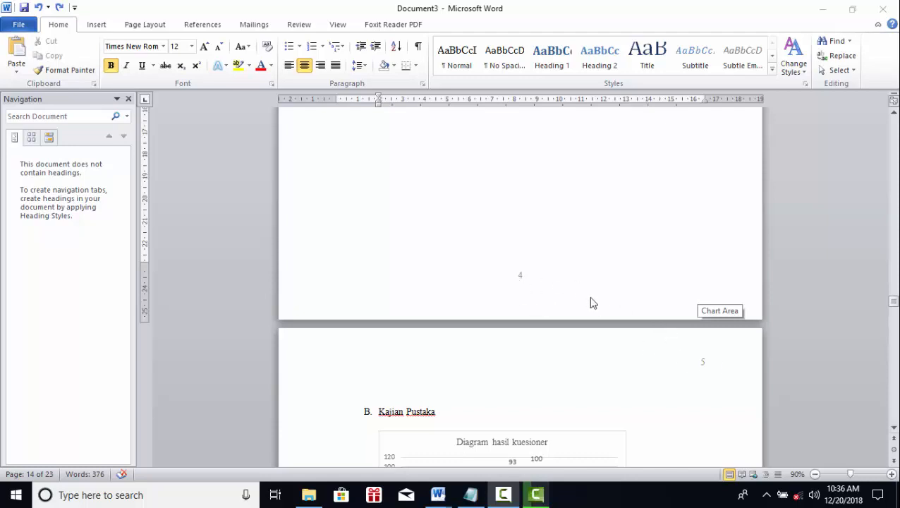
pyautogui.scroll(-18, 661, 344)
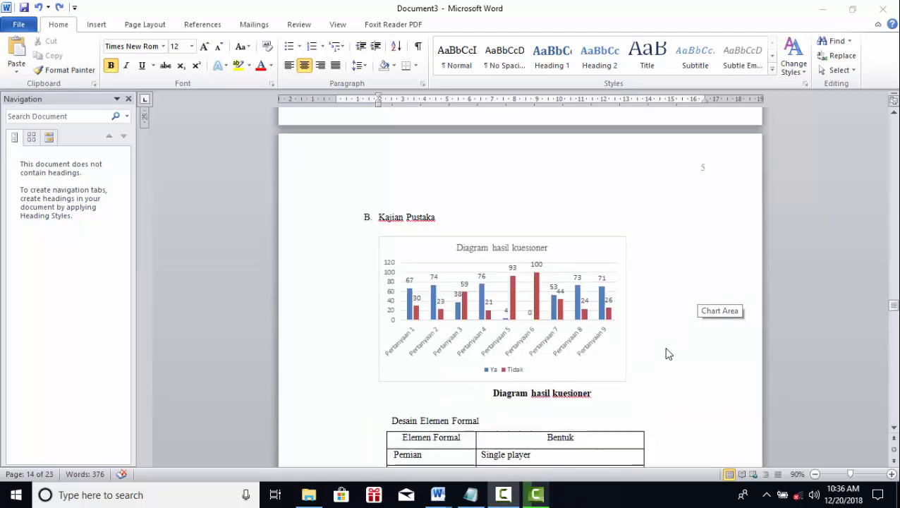
pyautogui.scroll(20, 586, 296)
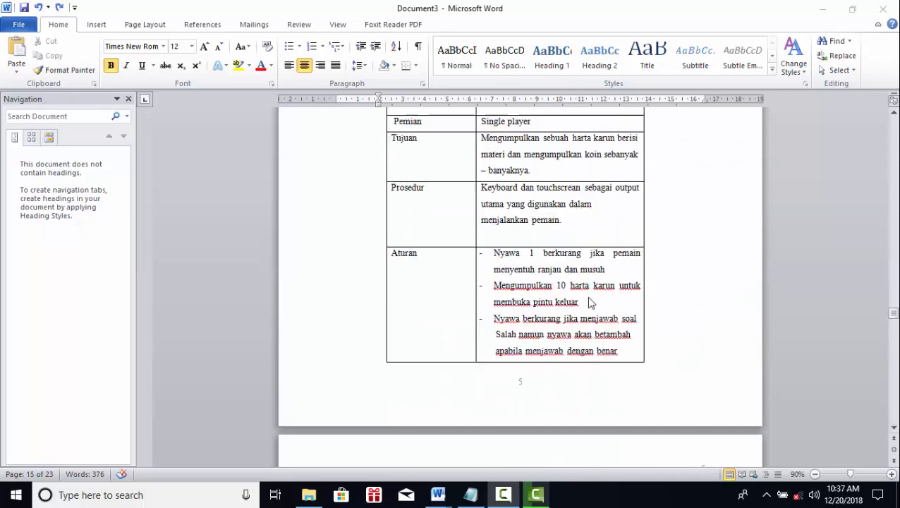
pyautogui.scroll(14, 541, 261)
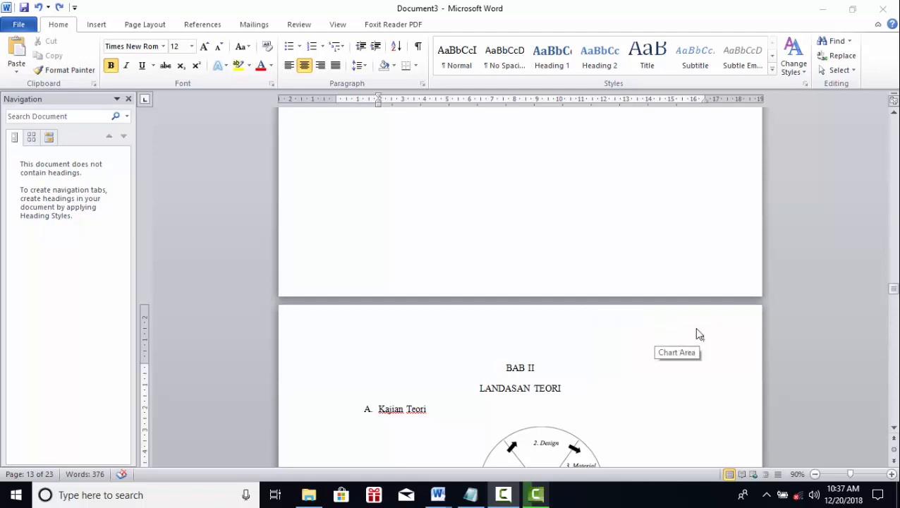
pyautogui.scroll(-18, 698, 334)
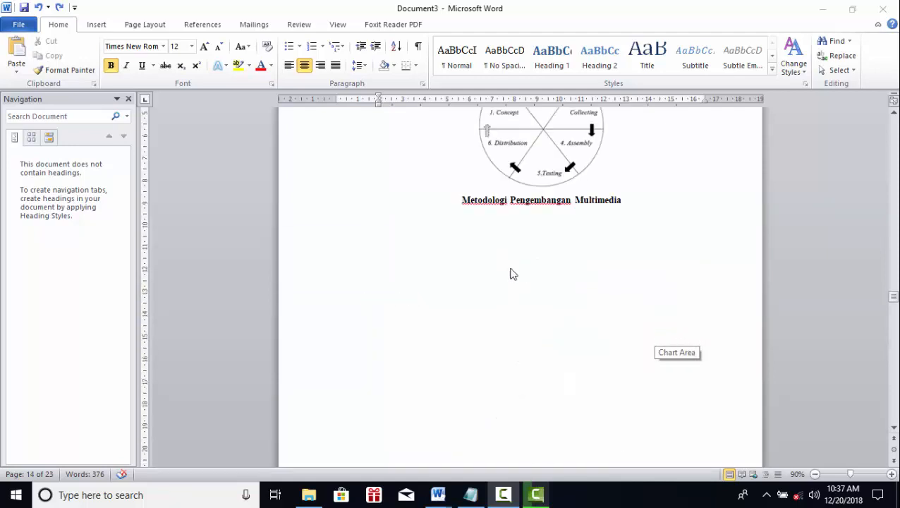
pyautogui.scroll(16, 503, 335)
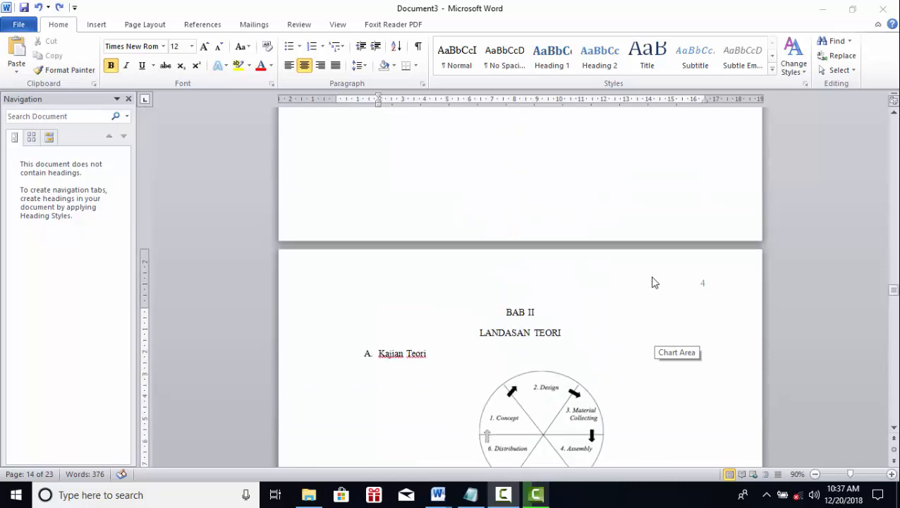
# Delete the page number from the Section 4 header on the BAB II page and close the header.
pyautogui.doubleClick(702, 285)
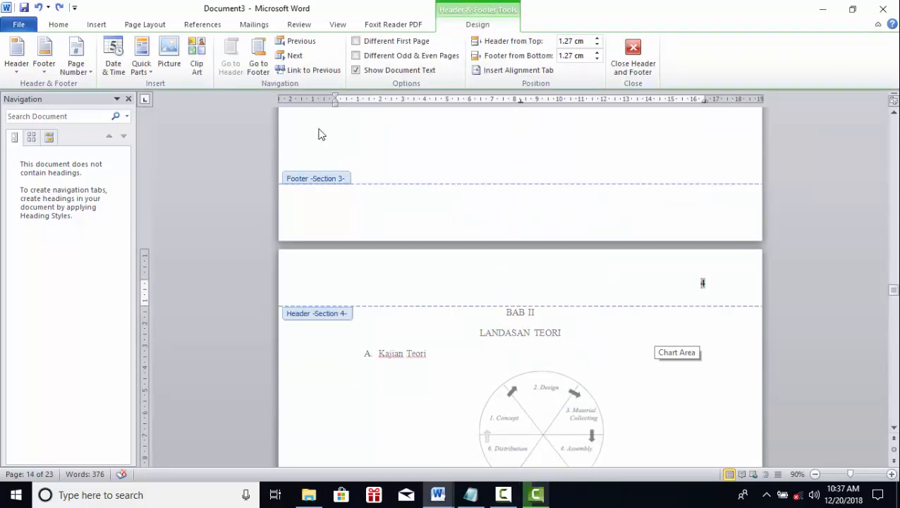
pyautogui.click(305, 75)
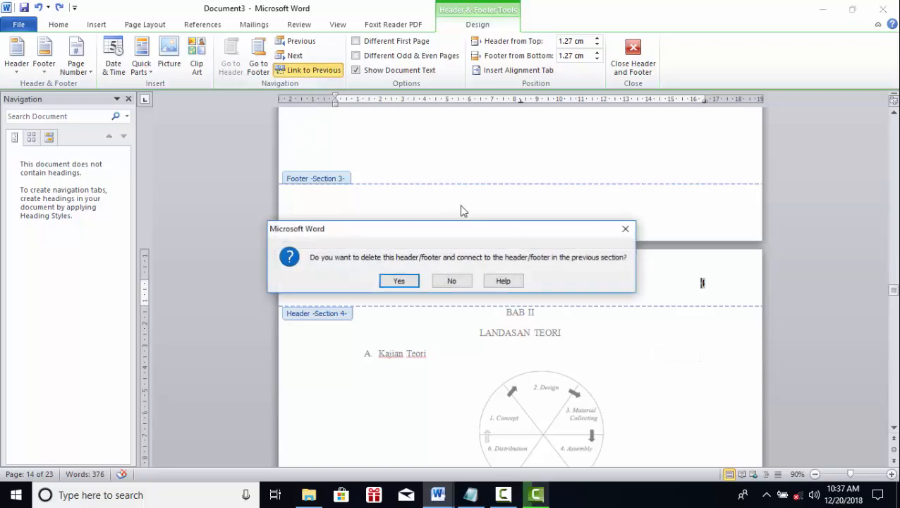
pyautogui.click(624, 230)
pyautogui.scroll(8, 665, 271)
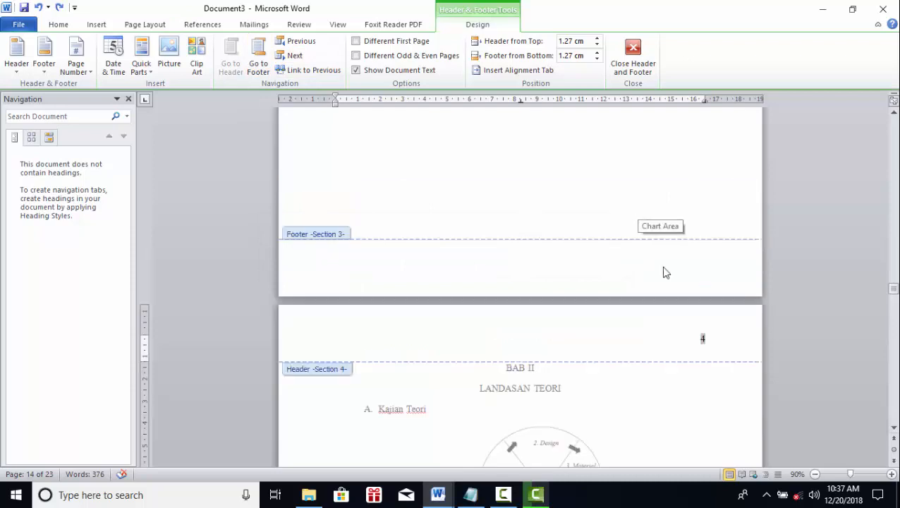
pyautogui.scroll(6, 685, 278)
pyautogui.scroll(-1, 686, 279)
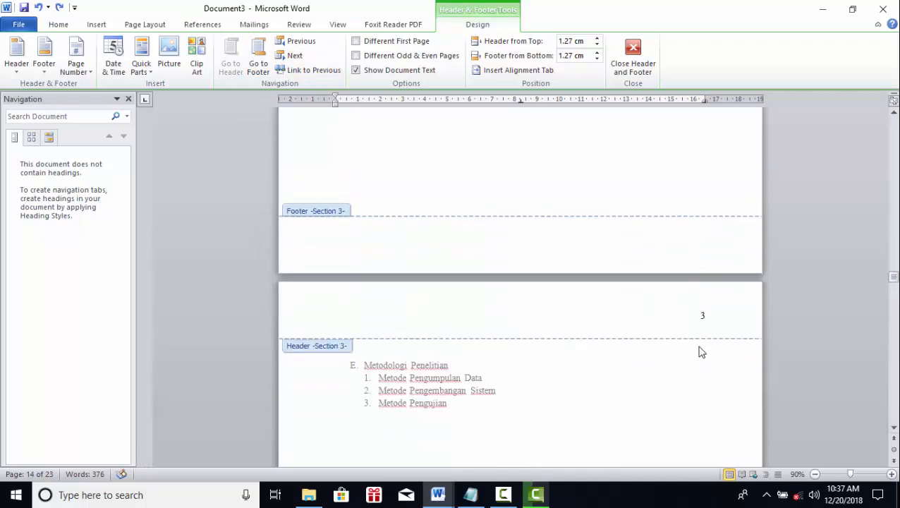
pyautogui.scroll(-15, 693, 332)
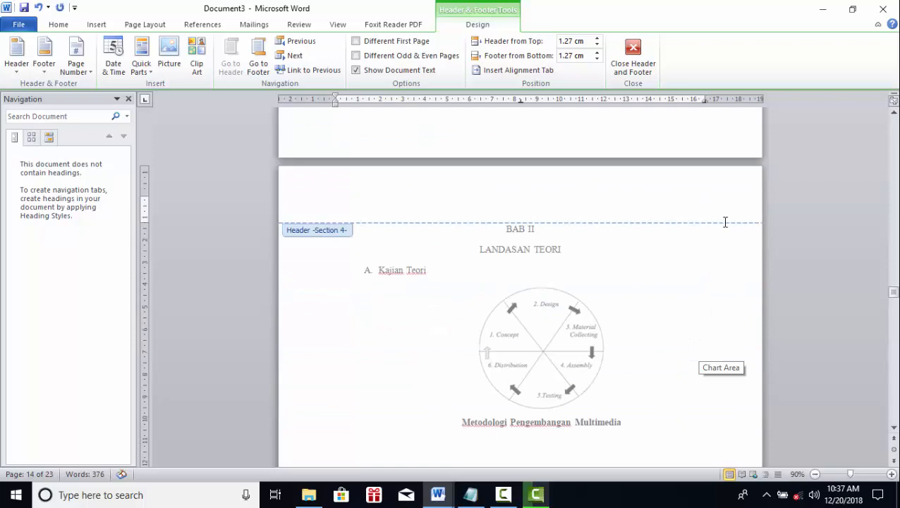
pyautogui.click(648, 65)
# Check the page number positions from the BAB I pages through the BAB II and Kajian Pustaka pages.
pyautogui.scroll(15, 618, 280)
pyautogui.scroll(-20, 691, 270)
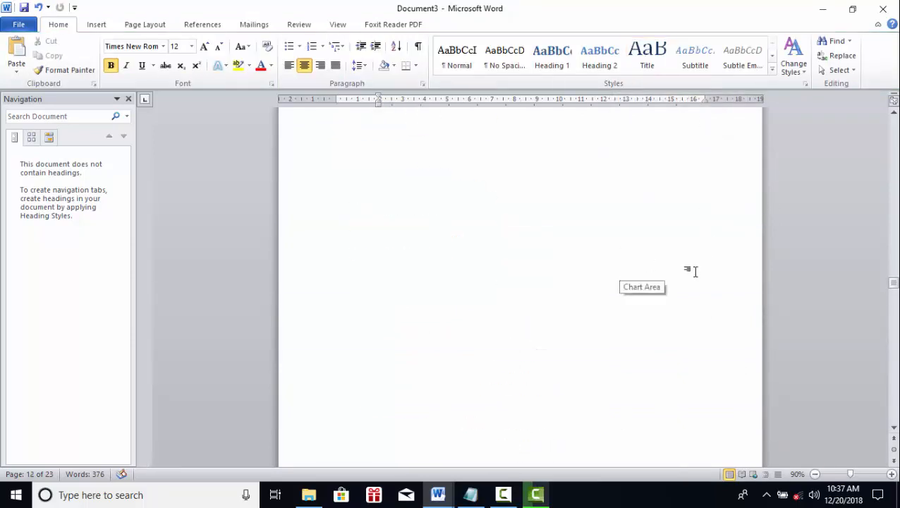
pyautogui.scroll(-5, 650, 267)
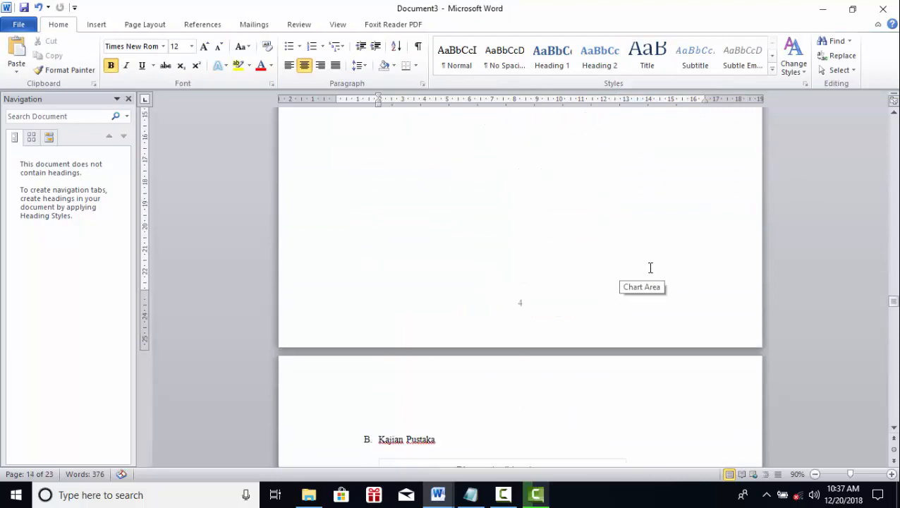
pyautogui.scroll(-3, 651, 267)
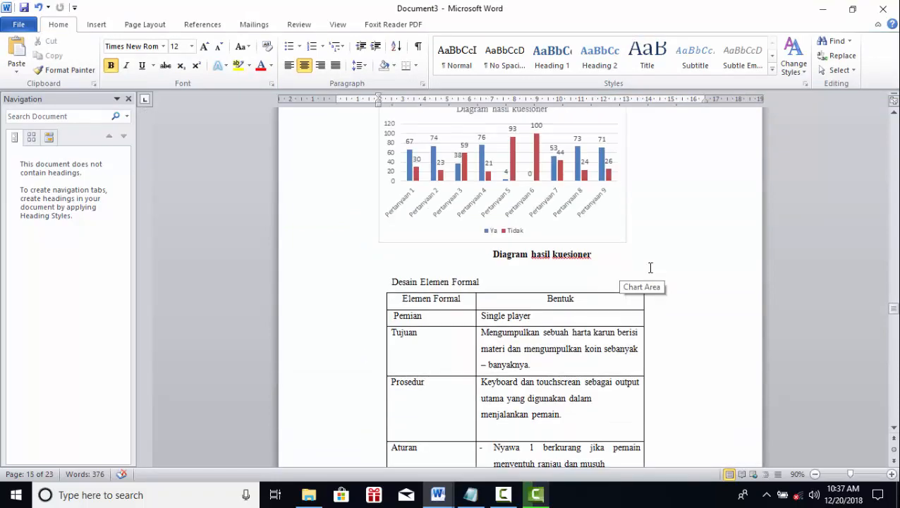
pyautogui.scroll(-5, 650, 267)
pyautogui.scroll(7, 514, 275)
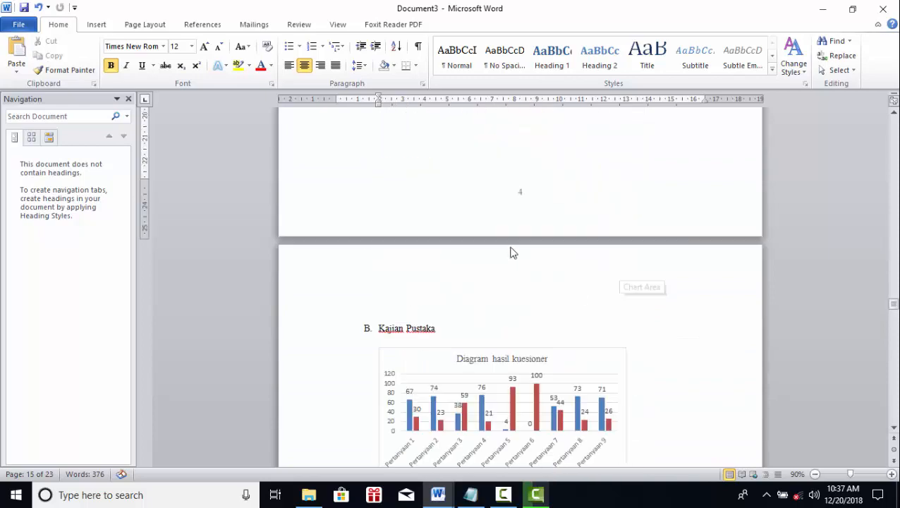
pyautogui.scroll(9, 512, 251)
pyautogui.scroll(-10, 511, 251)
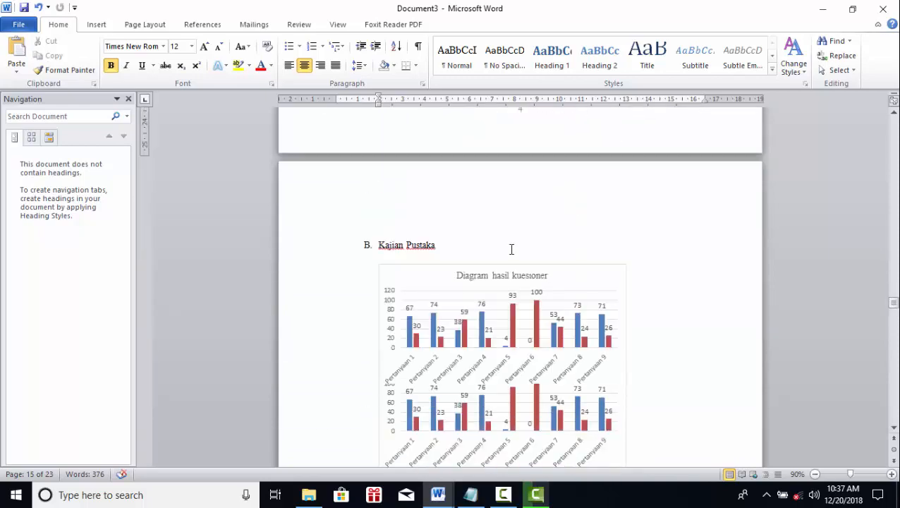
# Inspect the Section 4 footer page number beneath the Aturan row on the Kajian Pustaka page, leaving the footer unedited.
pyautogui.scroll(-6, 511, 249)
pyautogui.scroll(8, 538, 259)
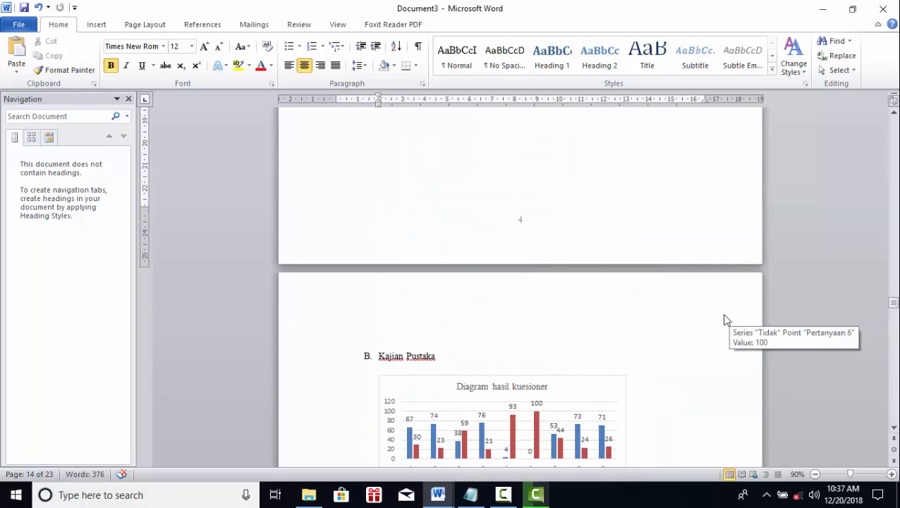
pyautogui.scroll(-10, 602, 325)
pyautogui.scroll(2, 550, 311)
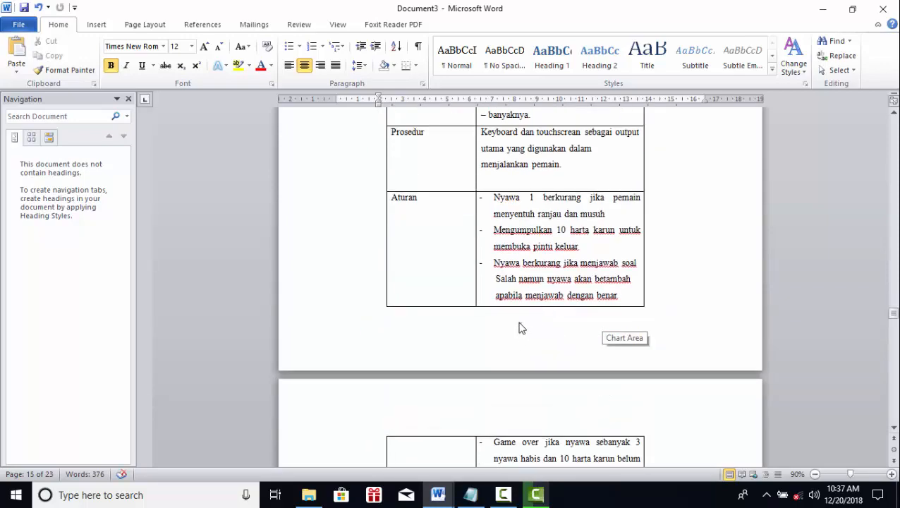
pyautogui.doubleClick(520, 327)
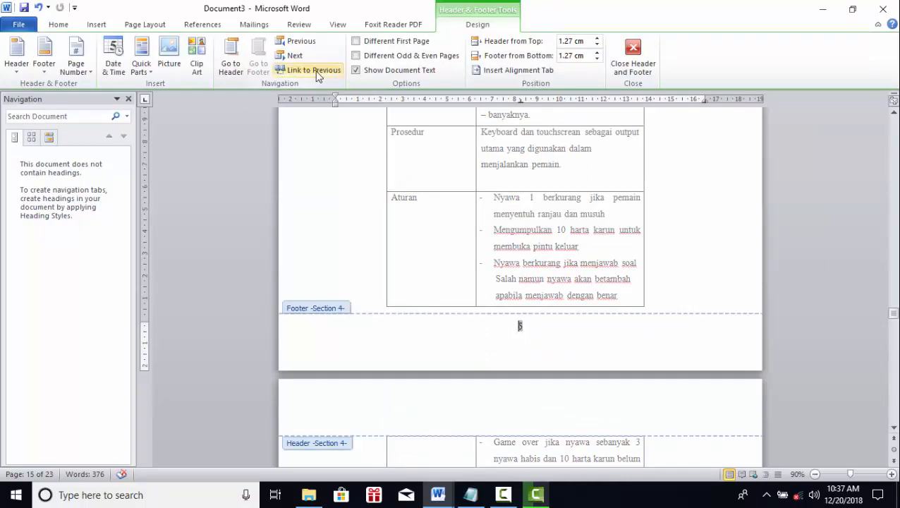
pyautogui.click(632, 51)
# Try inserting a Next Page section break directly after the BAB II heading.
pyautogui.scroll(8, 500, 306)
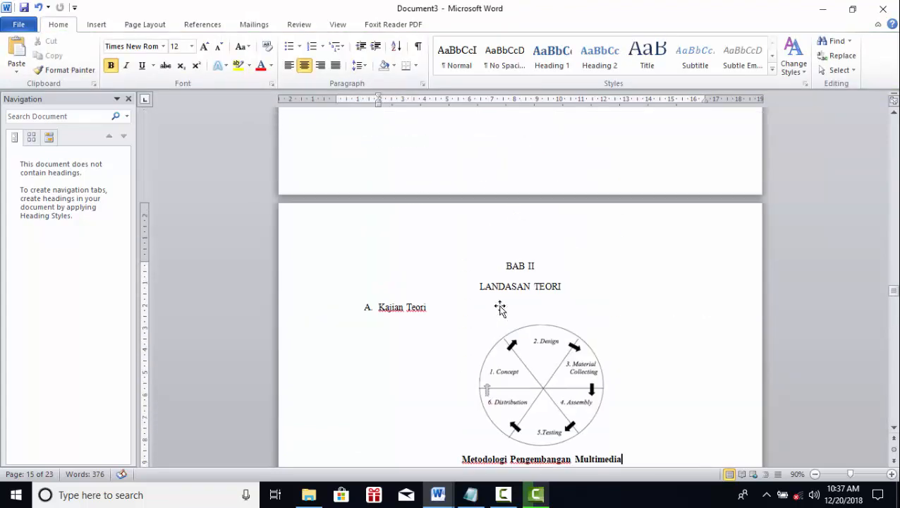
pyautogui.click(540, 266)
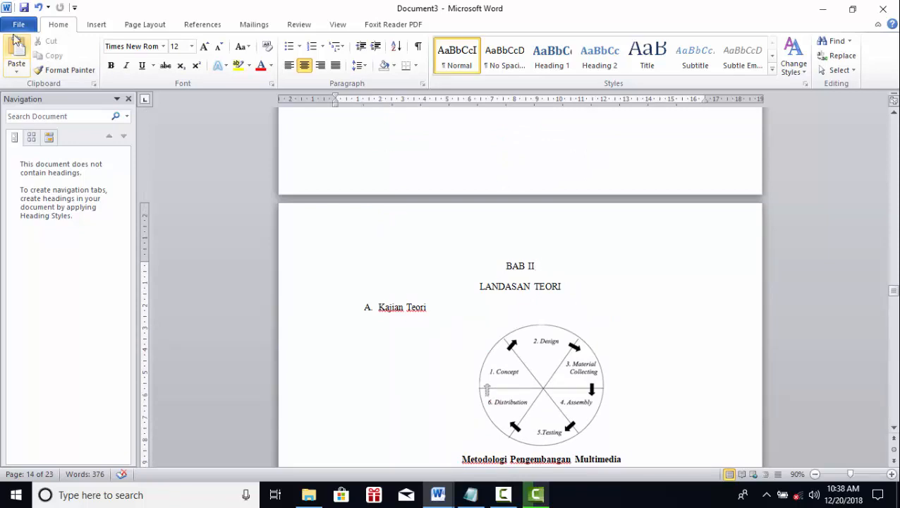
pyautogui.click(153, 25)
pyautogui.click(239, 41)
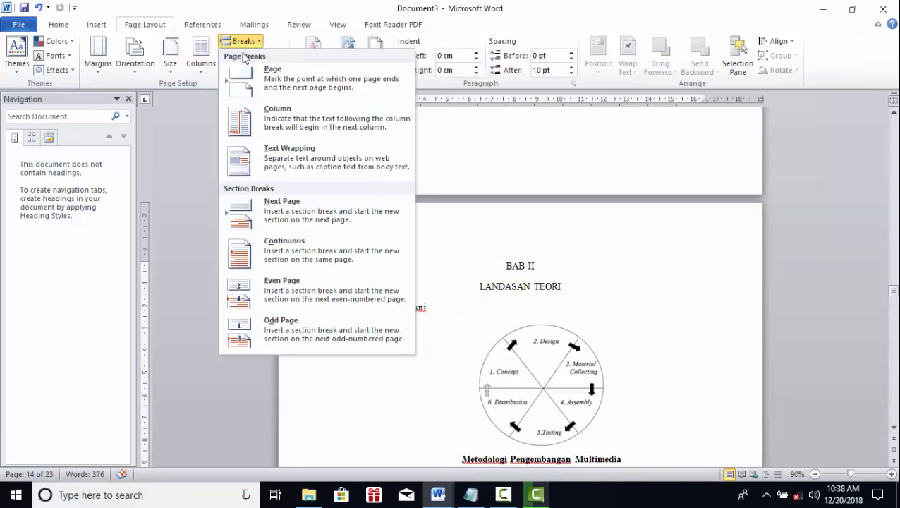
pyautogui.click(286, 215)
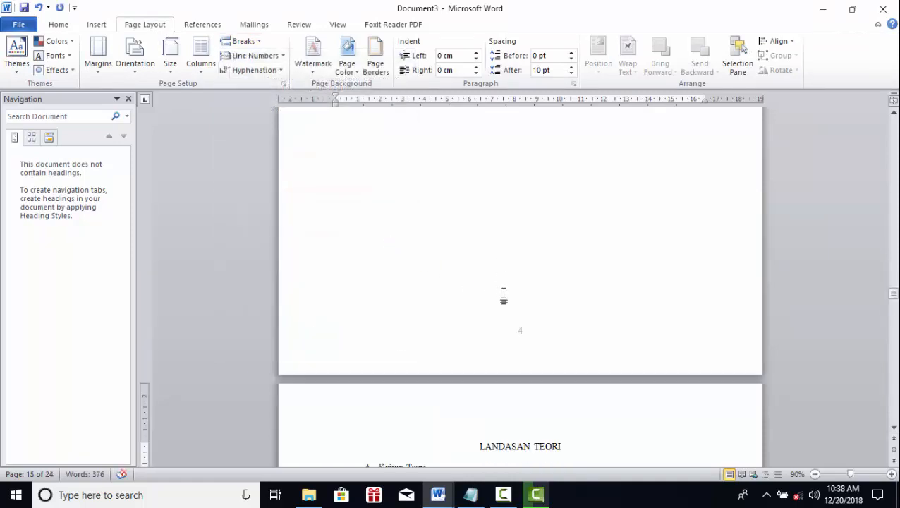
# Remove the new section break by deleting backwards, and put LANDASAN TEORI back on its own line below the BAB heading.
pyautogui.press('BackSpace')
pyautogui.press('BackSpace')
pyautogui.press('BackSpace')
pyautogui.press('BackSpace')
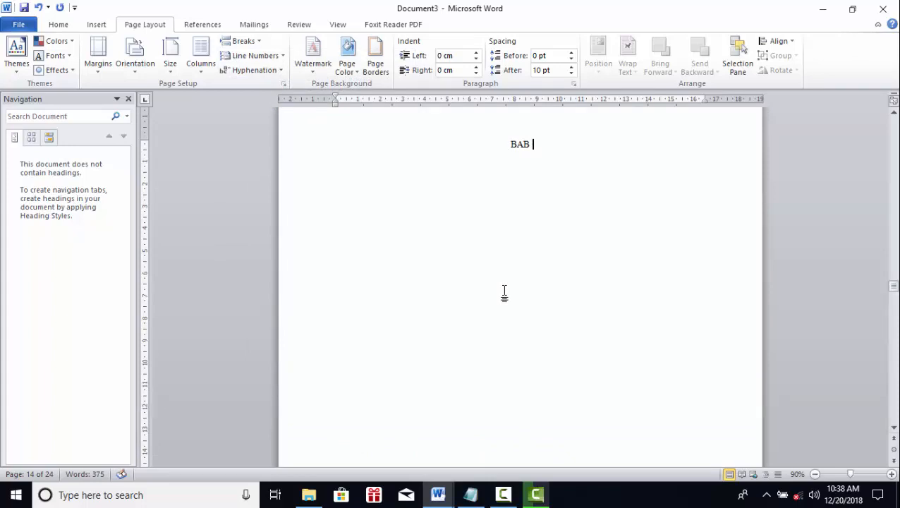
pyautogui.write('z')
pyautogui.press('BackSpace')
pyautogui.write('ILANDASAN TEORI')
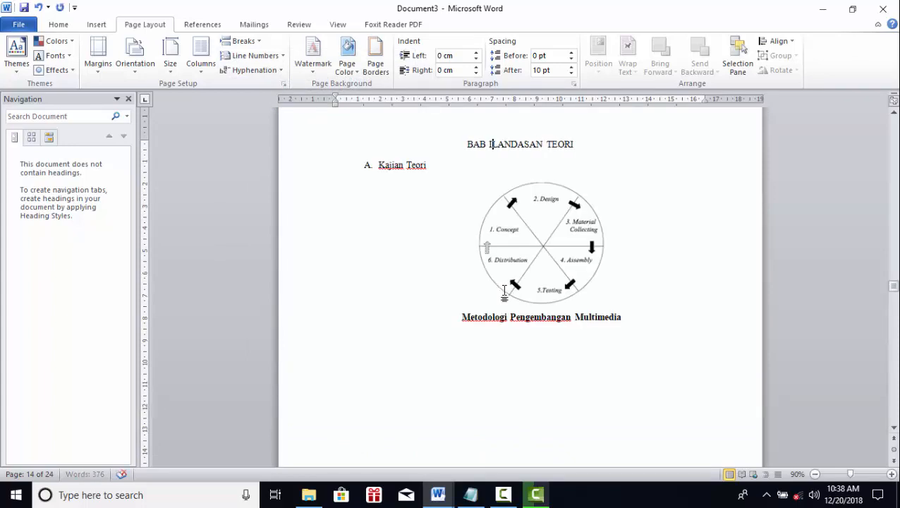
pyautogui.press('Return')
# Check which section the footer page number on the Kajian Pustaka page belongs to and close the footer.
pyautogui.scroll(-3, 506, 286)
pyautogui.scroll(-15, 506, 286)
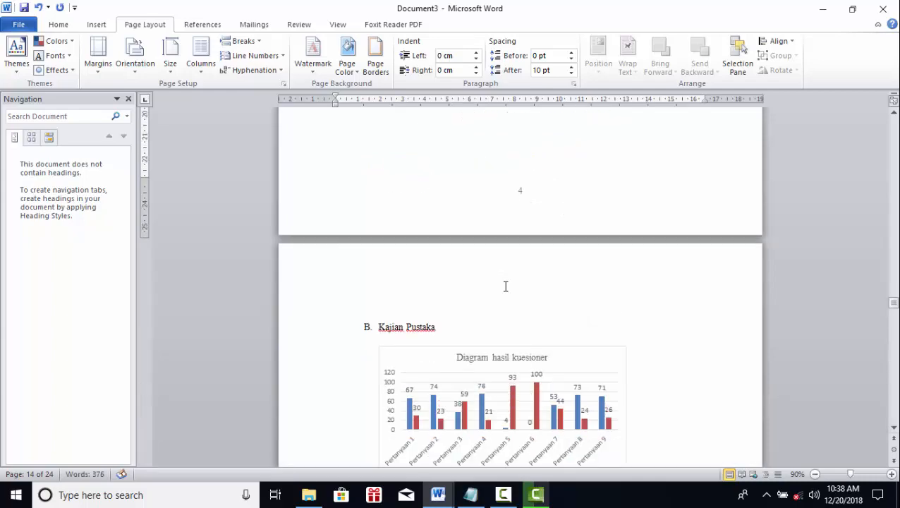
pyautogui.scroll(8, 504, 297)
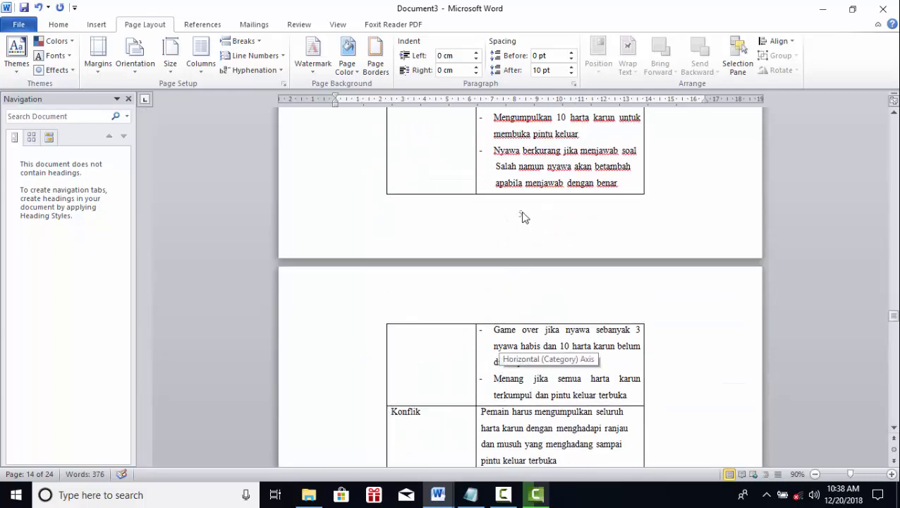
pyautogui.scroll(-7, 508, 260)
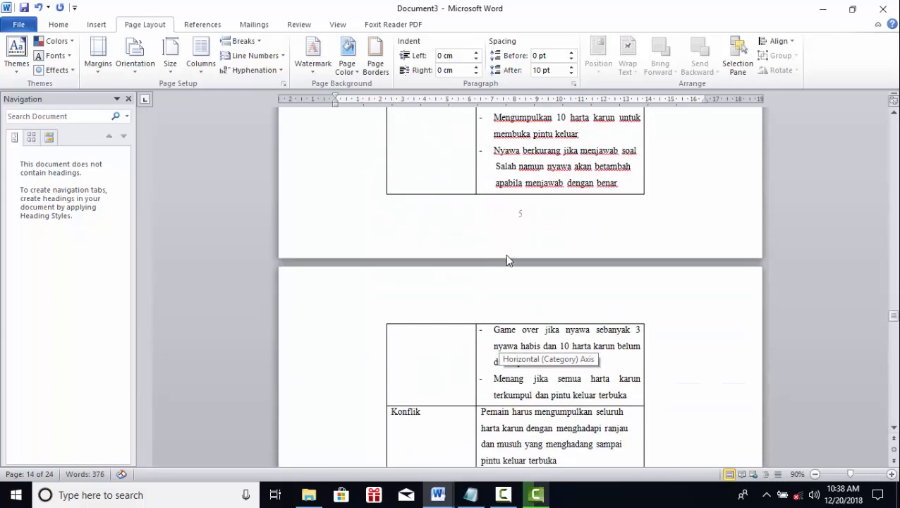
pyautogui.doubleClick(523, 217)
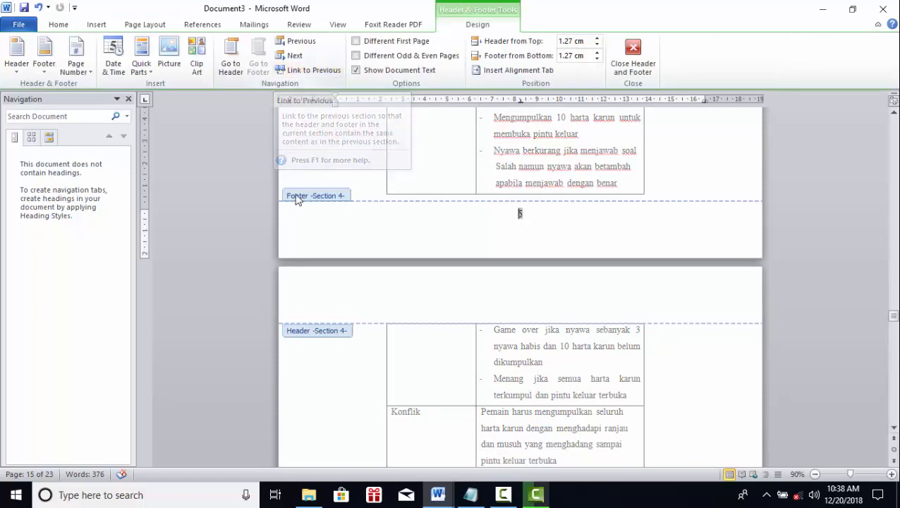
pyautogui.click(632, 57)
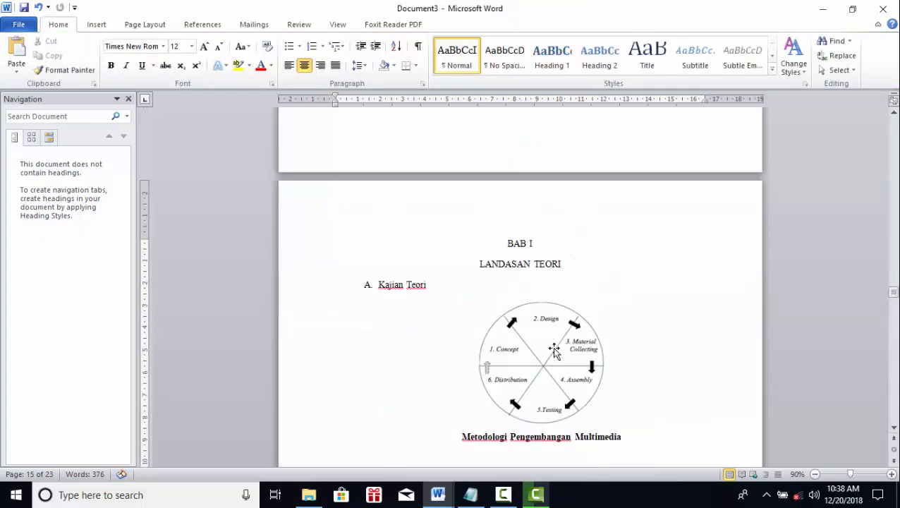
# Undo the section break and text edits around the BAB II heading.
pyautogui.press('BackSpace')
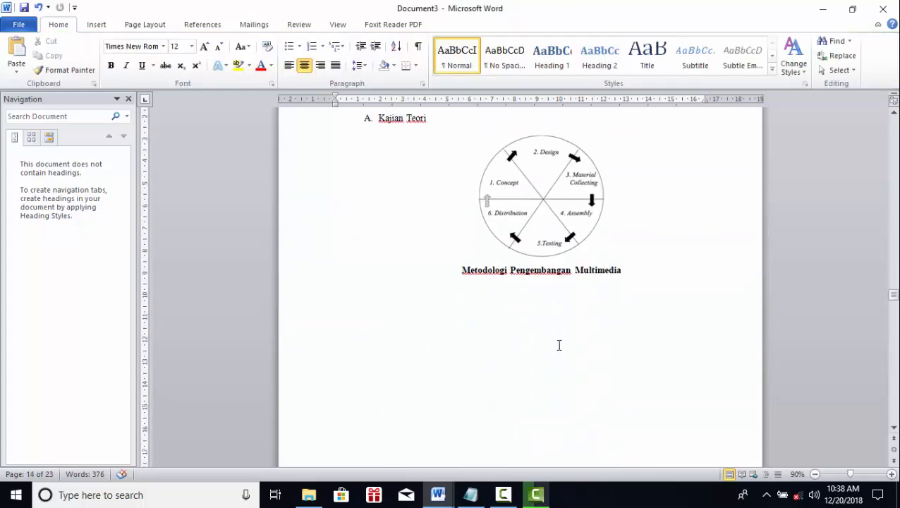
pyautogui.hotkey('ctrl', 'z')
pyautogui.hotkey('ctrl', 'z')
pyautogui.hotkey('ctrl', 'z')
pyautogui.hotkey('ctrl', 'z')
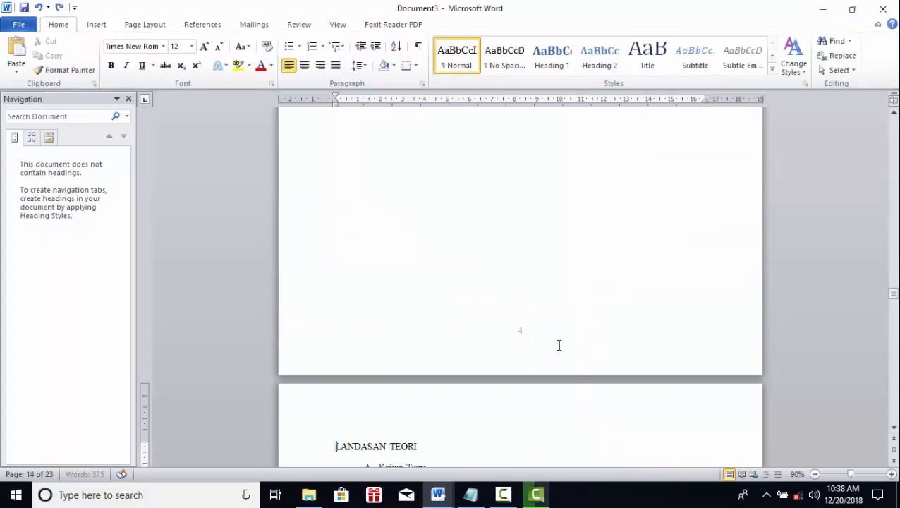
pyautogui.hotkey('ctrl', 'z')
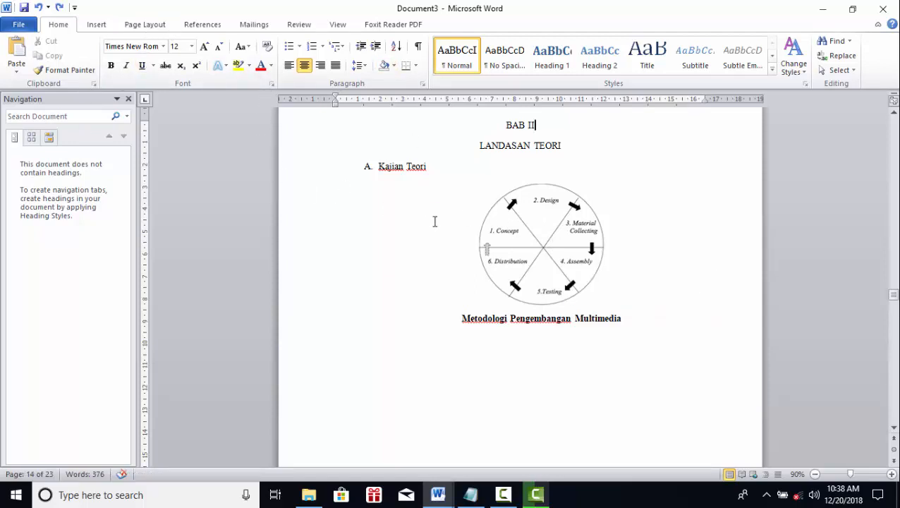
# Insert a Next Page section break after the Metodologi Pengembangan Multimedia caption on the BAB II page.
pyautogui.click(631, 321)
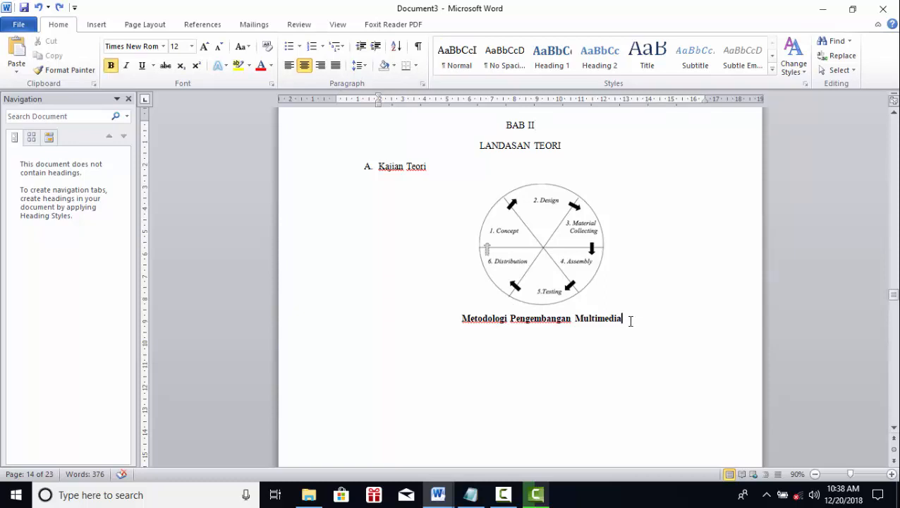
pyautogui.scroll(2, 631, 321)
pyautogui.scroll(-4, 630, 321)
pyautogui.scroll(5, 631, 321)
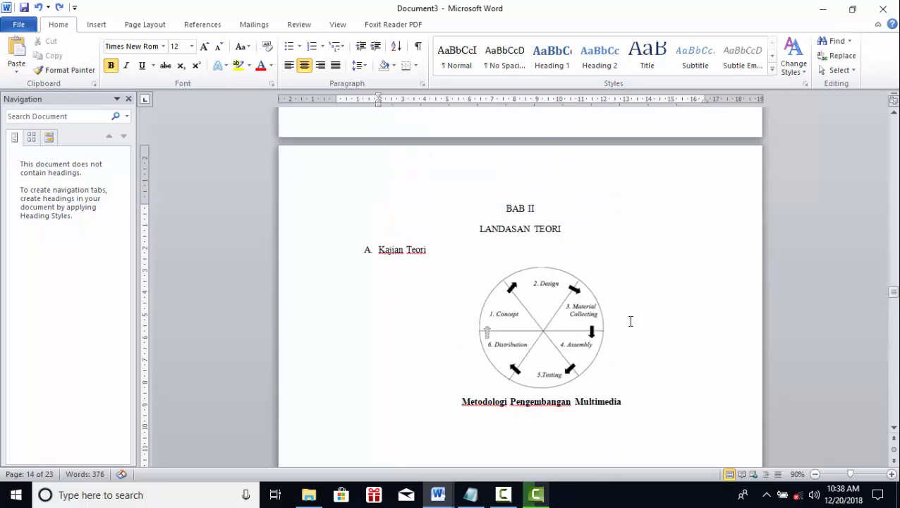
pyautogui.scroll(-4, 627, 366)
pyautogui.scroll(4, 543, 354)
pyautogui.scroll(-3, 633, 407)
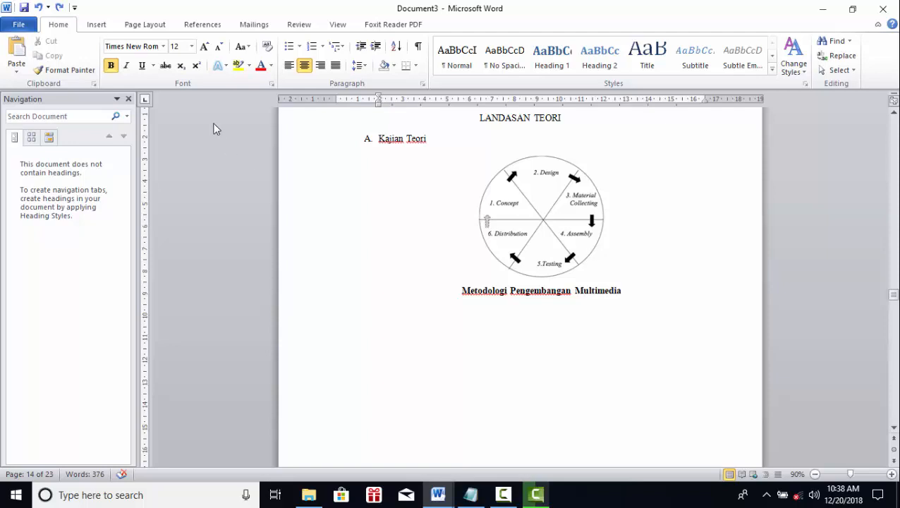
pyautogui.click(146, 26)
pyautogui.click(224, 46)
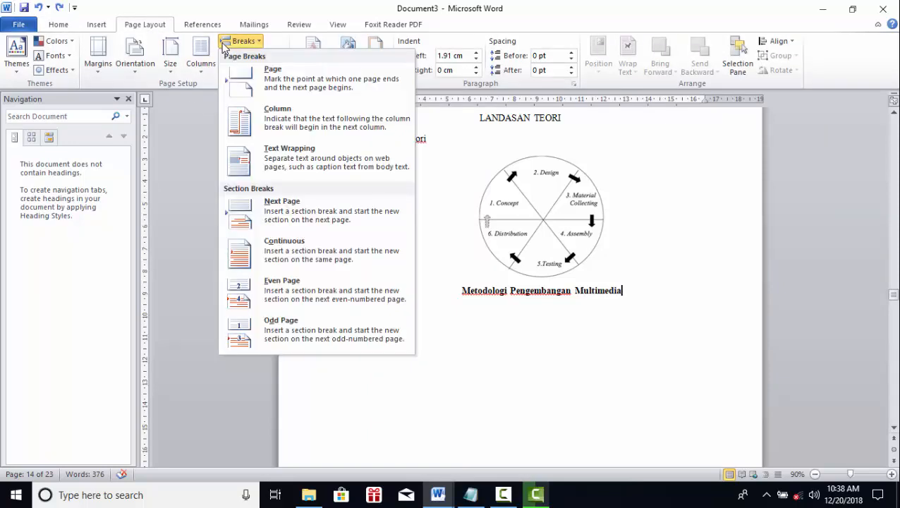
pyautogui.click(280, 212)
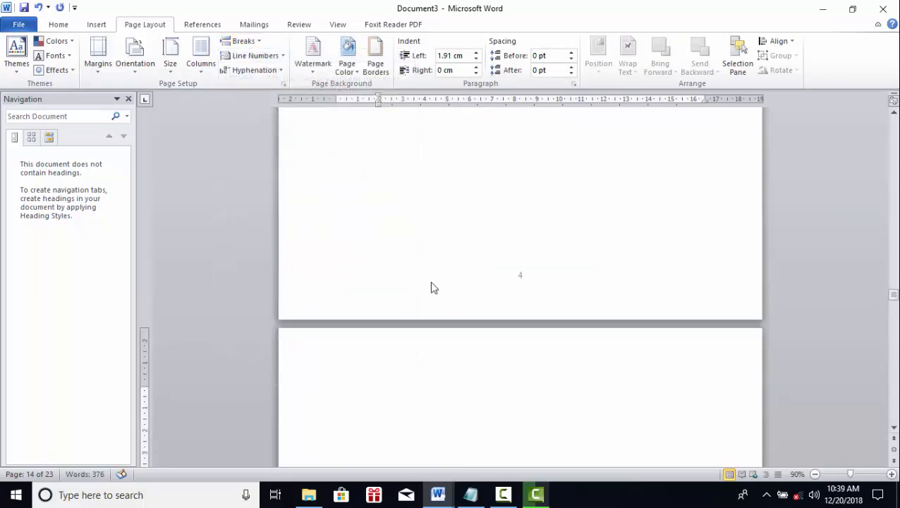
# Delete the empty paragraphs after the new section break so that Kajian Pustaka starts at the top of its page.
pyautogui.scroll(5, 430, 287)
pyautogui.scroll(-5, 554, 302)
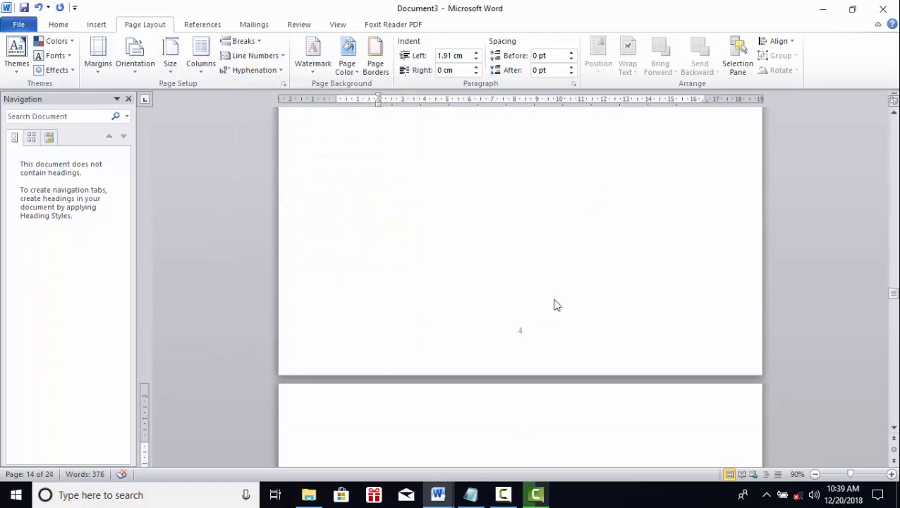
pyautogui.press('Delete')
pyautogui.press('Delete')
pyautogui.press('Delete')
pyautogui.press('Delete')
pyautogui.press('Delete')
pyautogui.press('Delete')
pyautogui.press('Delete')
pyautogui.press('Delete')
pyautogui.press('Delete')
pyautogui.press('Delete')
pyautogui.press('Delete')
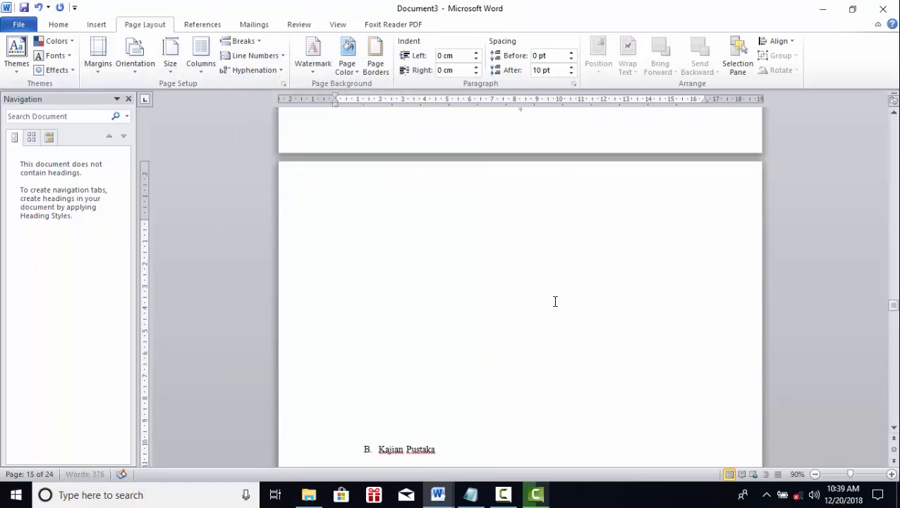
pyautogui.press('Delete')
pyautogui.press('Delete')
pyautogui.press('Delete')
pyautogui.press('Delete')
pyautogui.press('Delete')
pyautogui.press('Delete')
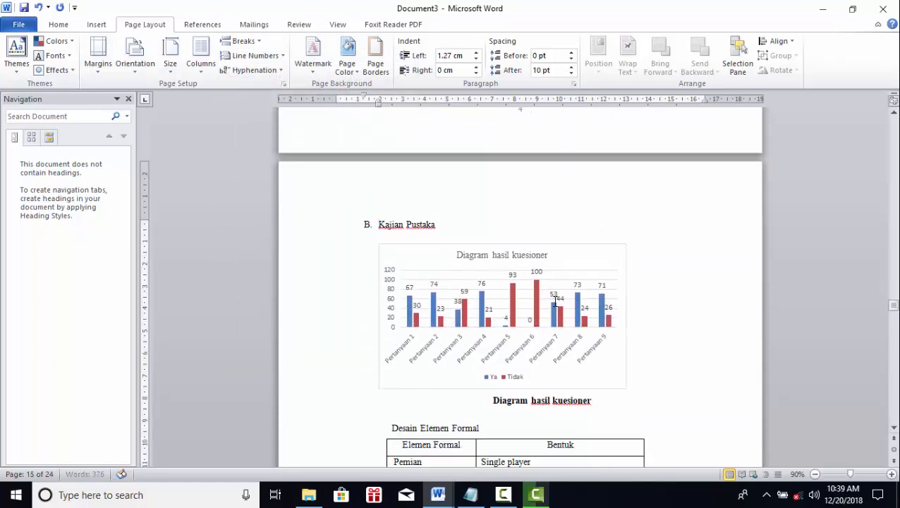
# Unlink the Section 5 footer on the Kajian Pustaka page from the previous section, delete its page number, and close the footer.
pyautogui.scroll(-8, 482, 386)
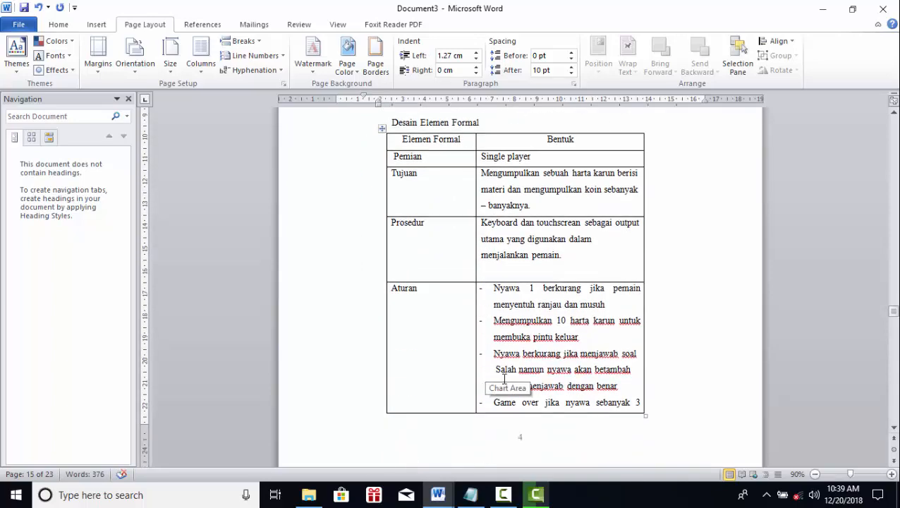
pyautogui.doubleClick(520, 384)
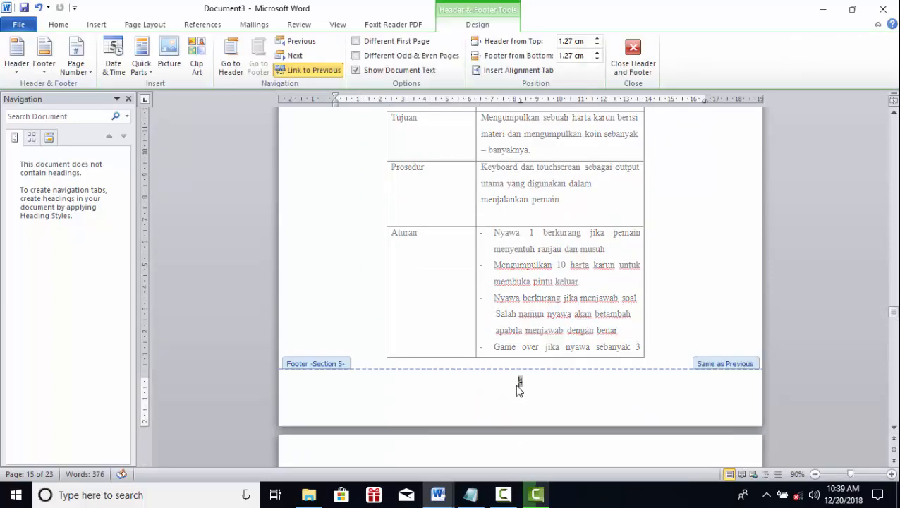
pyautogui.scroll(-5, 420, 335)
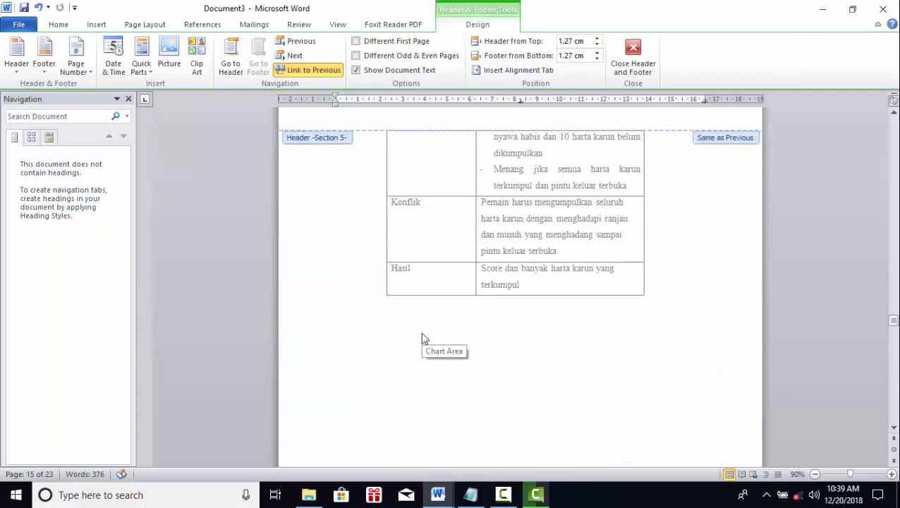
pyautogui.scroll(5, 423, 333)
pyautogui.click(311, 70)
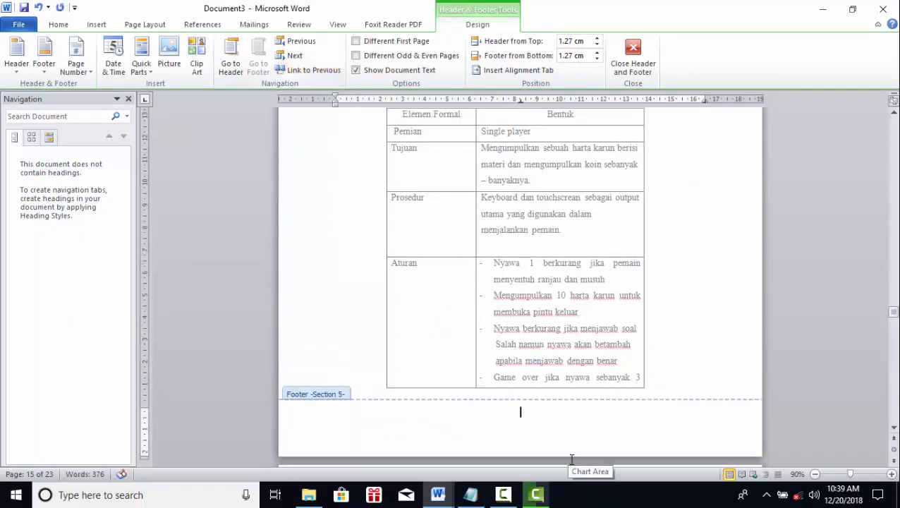
pyautogui.click(633, 58)
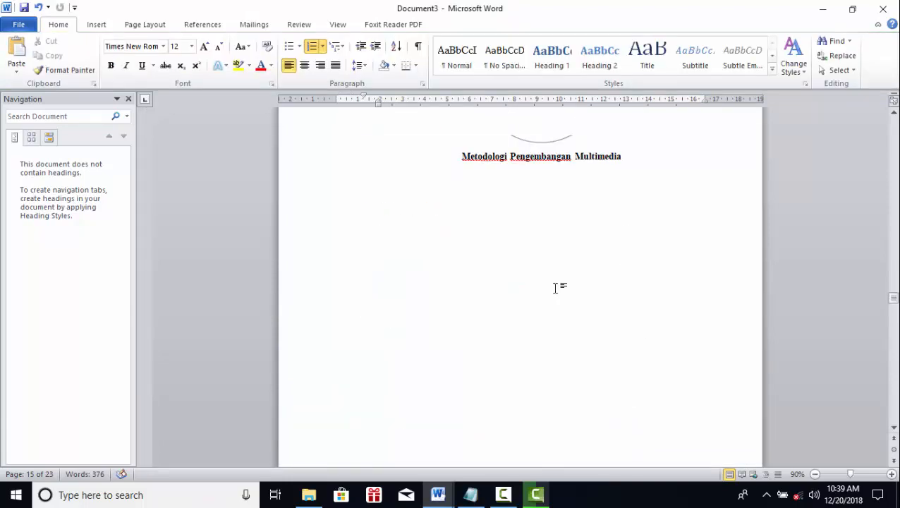
# Review the page number positions from the BAB 1 PENDAHULUAN page through the BAB II and Kajian Pustaka pages.
pyautogui.scroll(20, 556, 293)
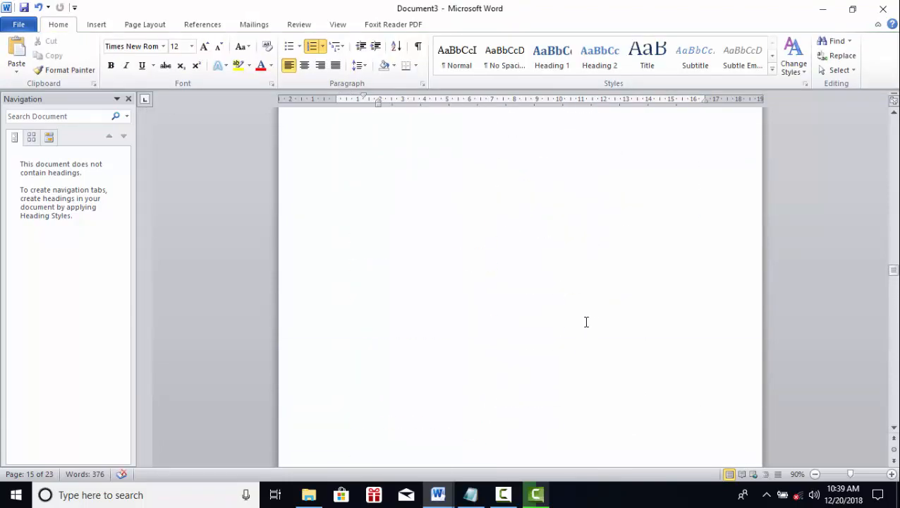
pyautogui.scroll(15, 585, 322)
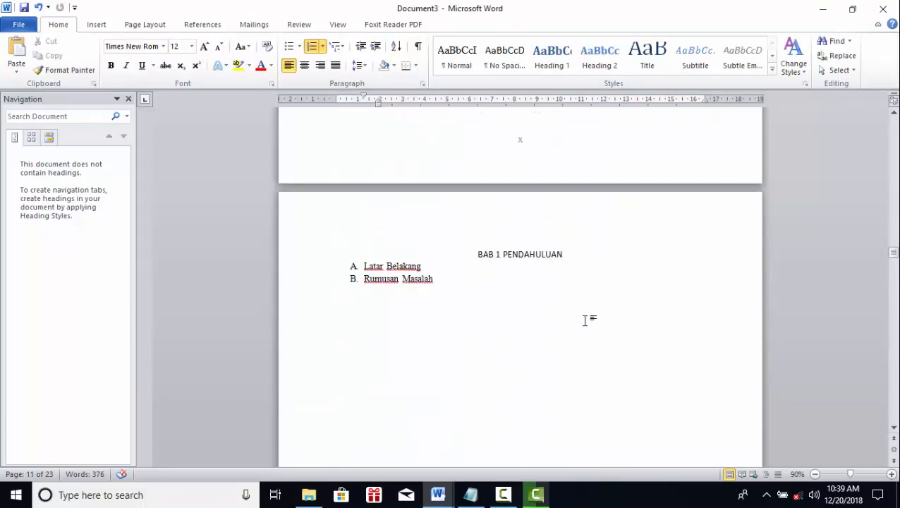
pyautogui.scroll(-18, 586, 321)
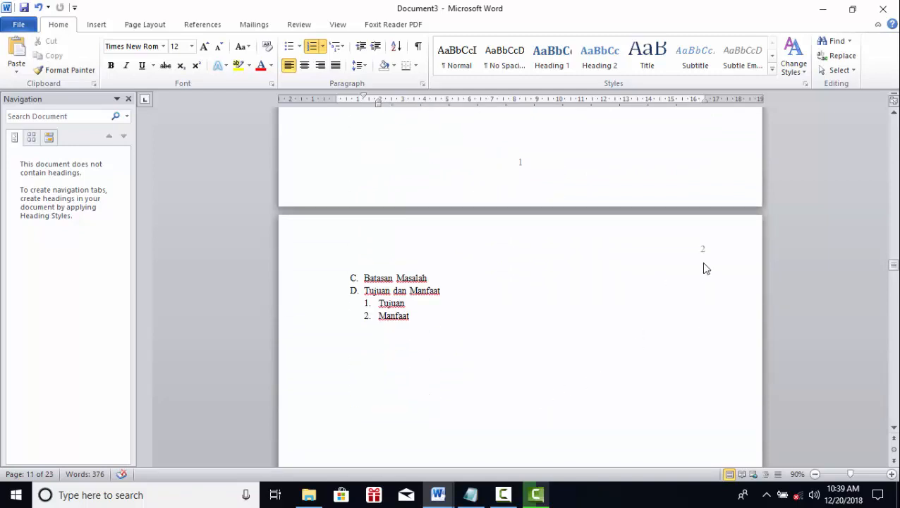
pyautogui.scroll(-15, 699, 278)
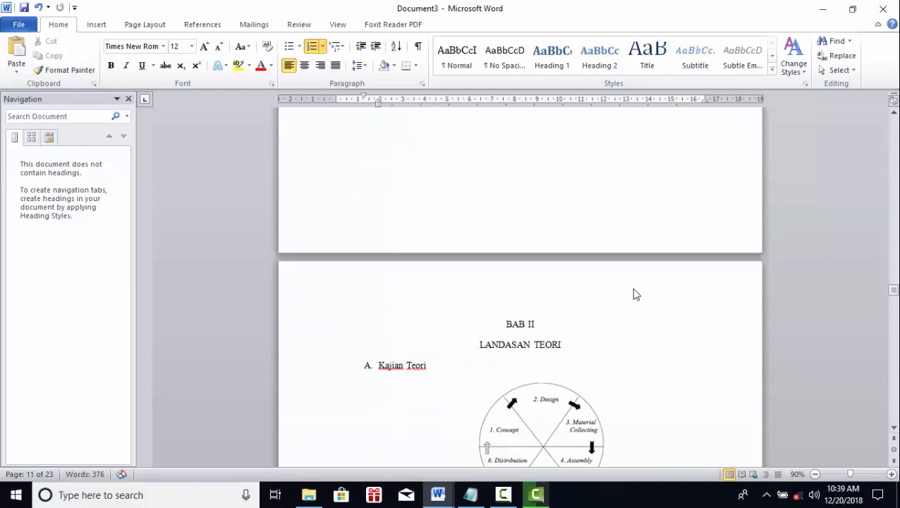
pyautogui.scroll(-15, 520, 316)
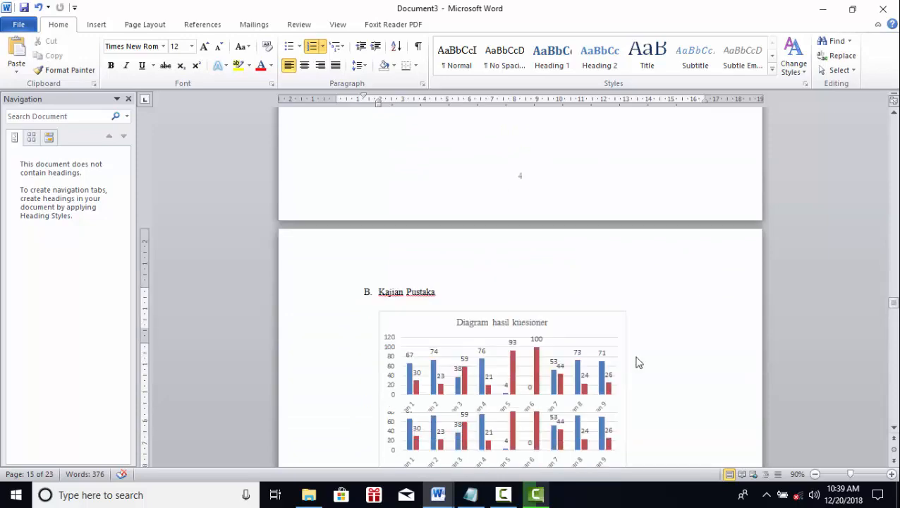
pyautogui.scroll(-5, 607, 365)
pyautogui.scroll(12, 605, 367)
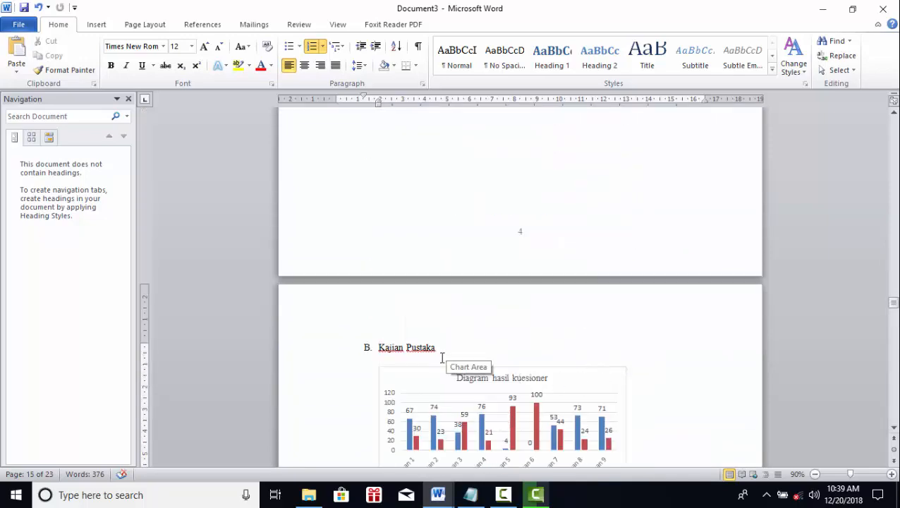
# Insert a top-of-page number in the Plain Number 3 style on the Kajian Pustaka page and close the header.
pyautogui.click(443, 351)
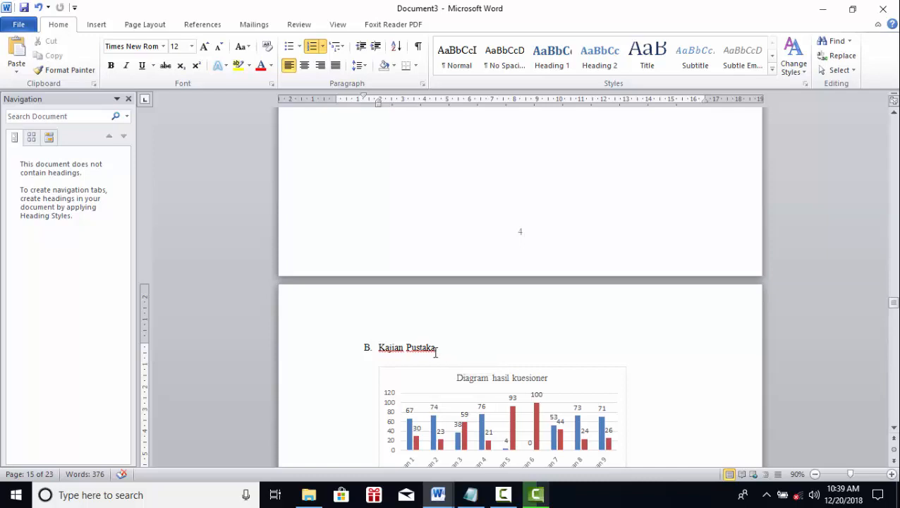
pyautogui.click(104, 25)
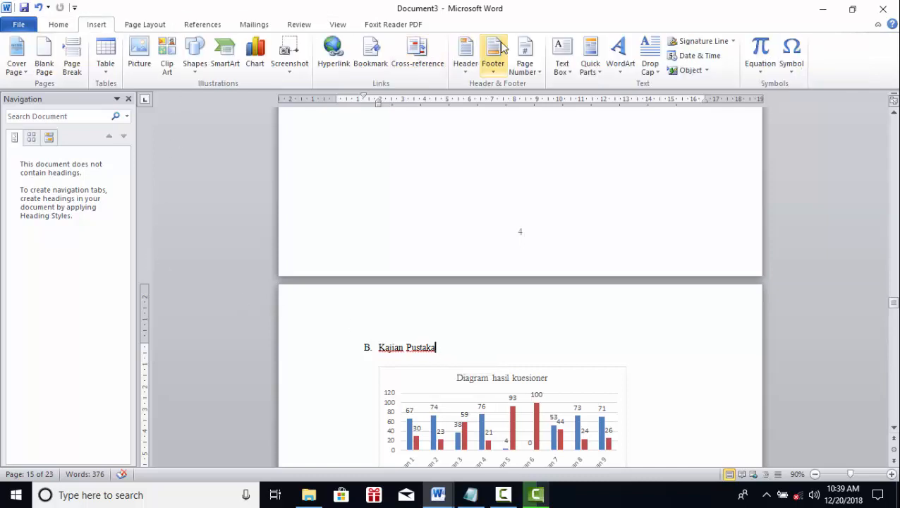
pyautogui.click(522, 63)
pyautogui.moveTo(536, 86)
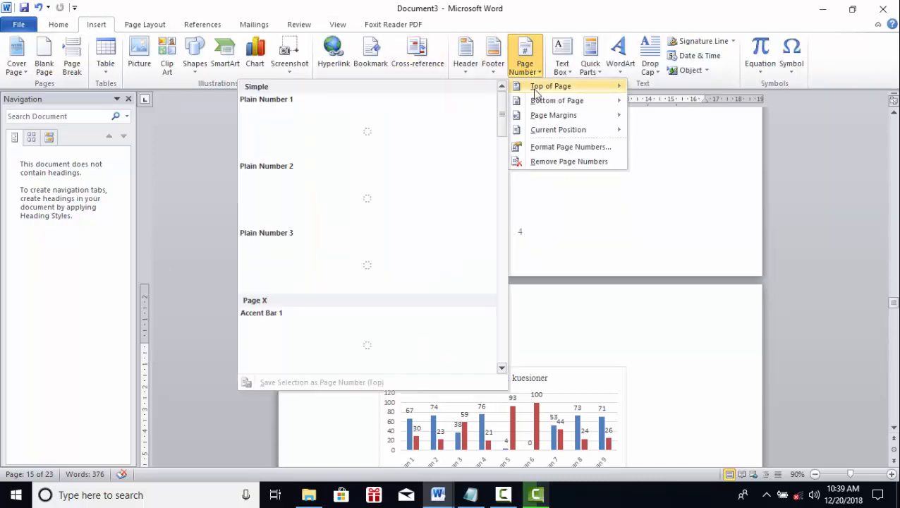
pyautogui.click(445, 270)
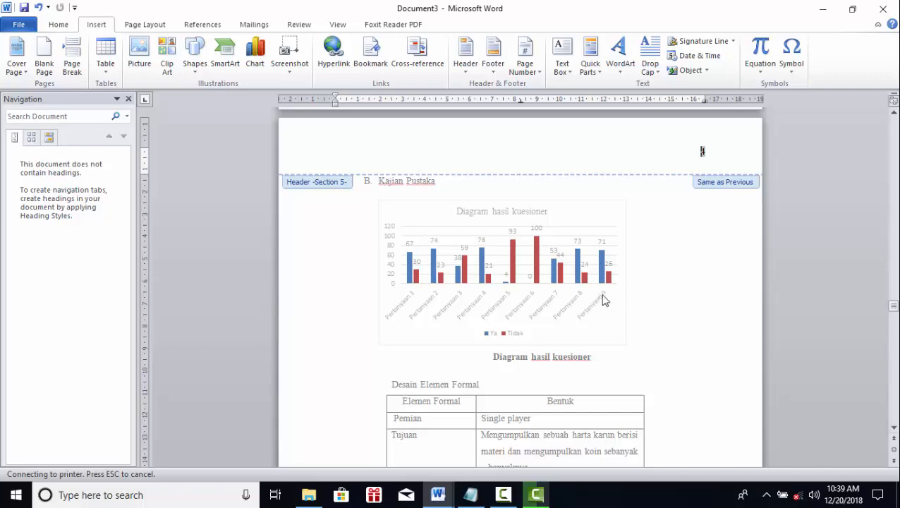
pyautogui.doubleClick(673, 263)
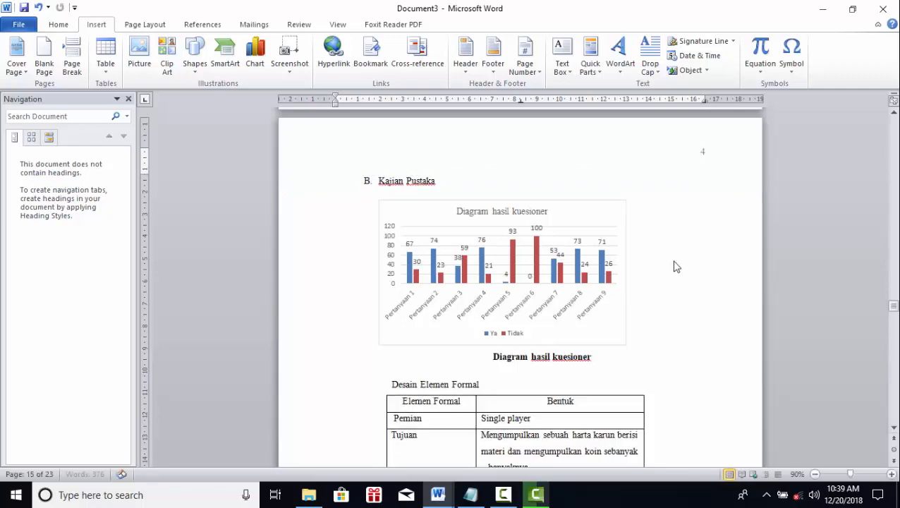
# Check the header page numbers on the Kajian Pustaka page and the preceding BAB II page.
pyautogui.scroll(-5, 689, 263)
pyautogui.scroll(20, 648, 275)
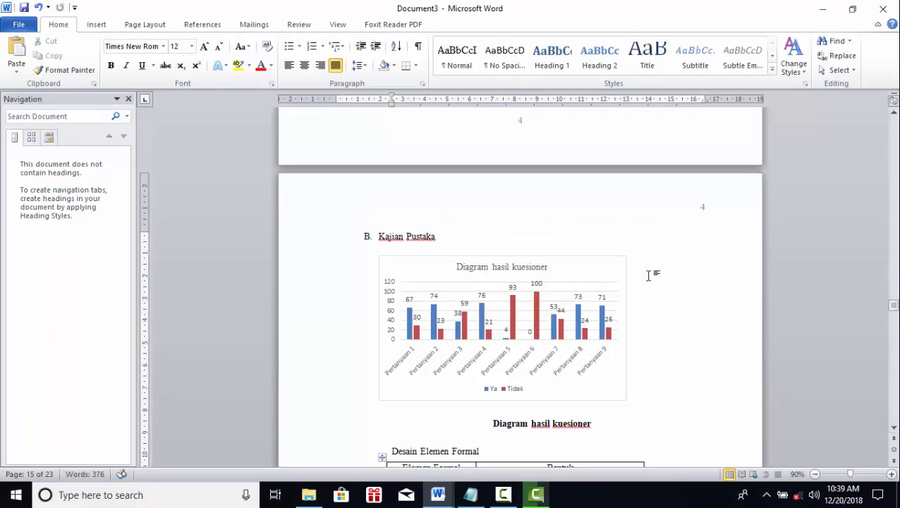
pyautogui.scroll(7, 648, 276)
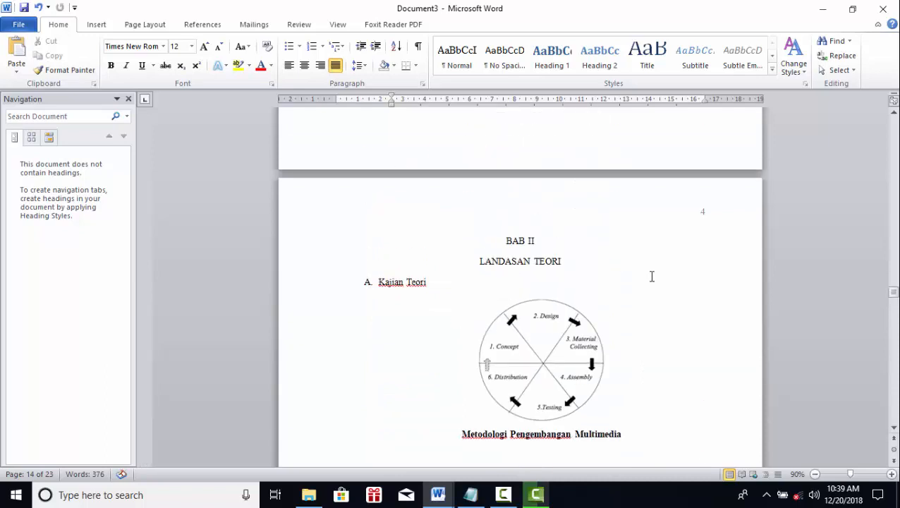
# Unlink the Section 5 header from the previous section on the page beginning with Kajian Pustaka, and leave header editing.
pyautogui.scroll(3, 698, 225)
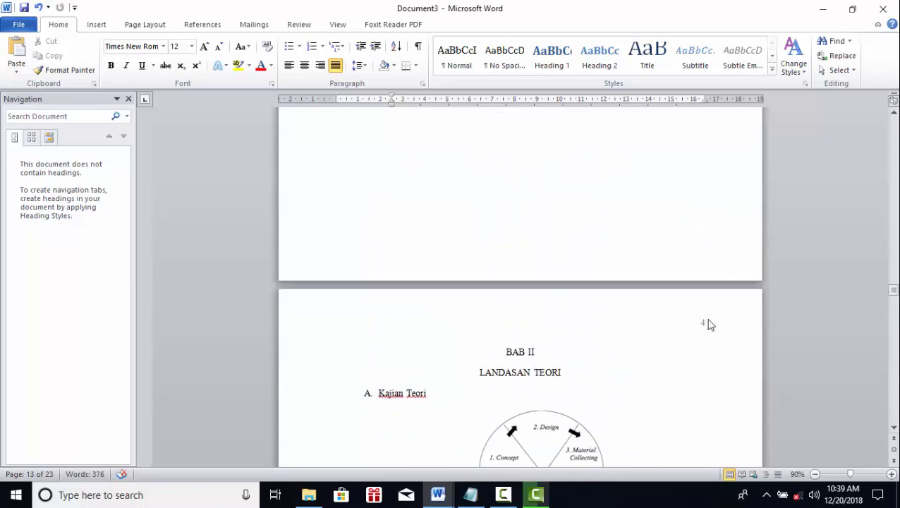
pyautogui.scroll(15, 705, 322)
pyautogui.scroll(-20, 697, 320)
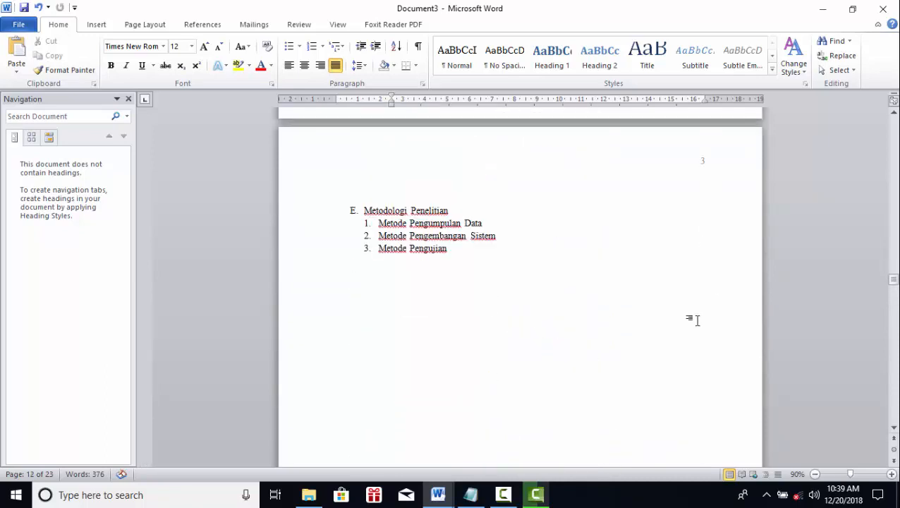
pyautogui.scroll(-4, 700, 320)
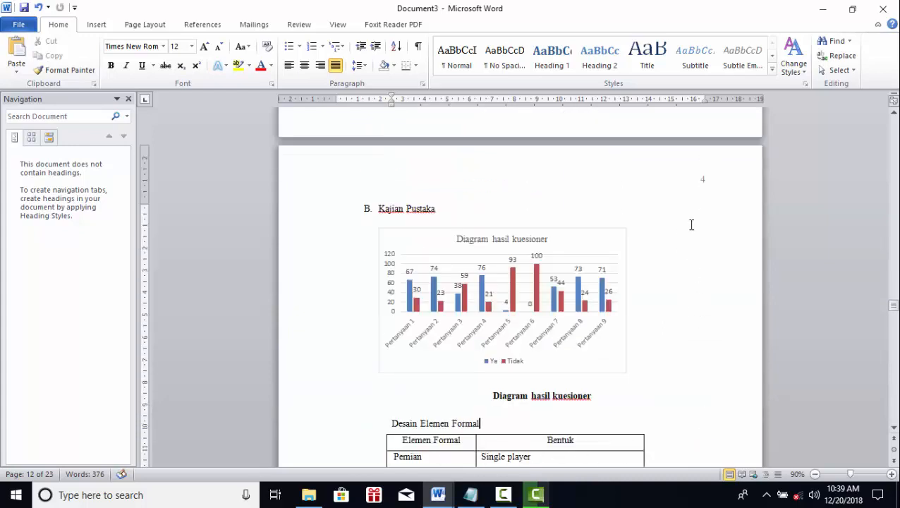
pyautogui.doubleClick(701, 184)
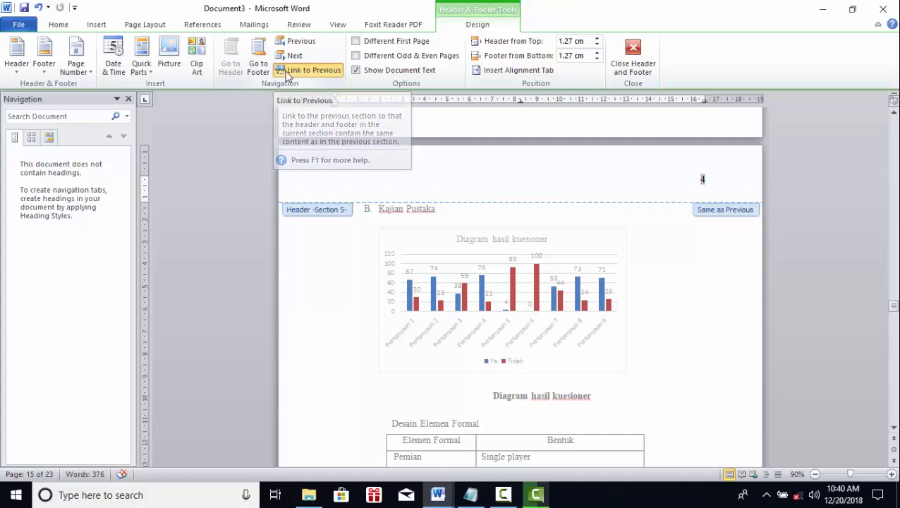
pyautogui.click(288, 70)
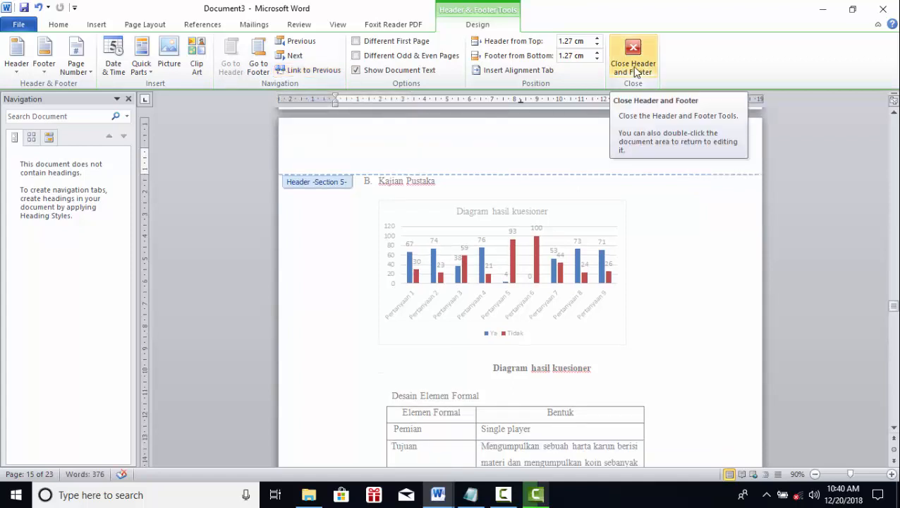
pyautogui.click(633, 69)
# Remove the page number from the header of the BAB II LANDASAN TEORI page and leave header editing.
pyautogui.scroll(3, 711, 257)
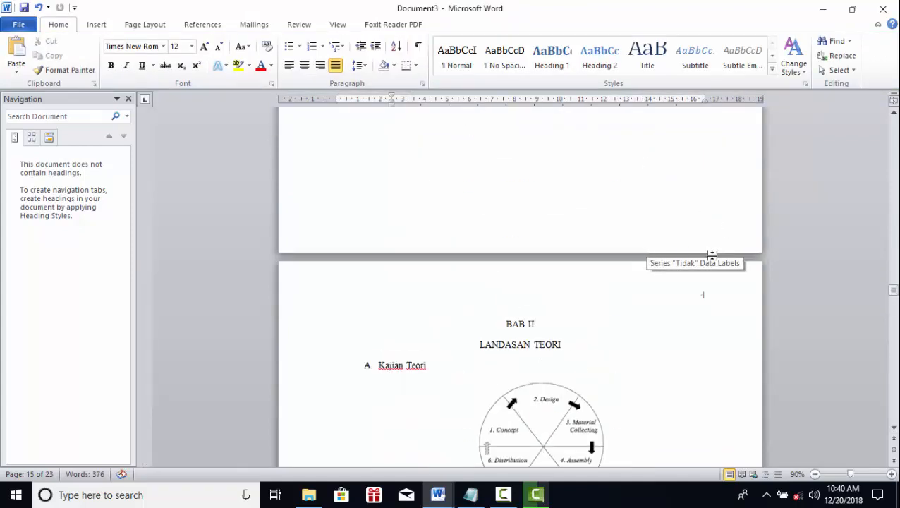
pyautogui.doubleClick(704, 295)
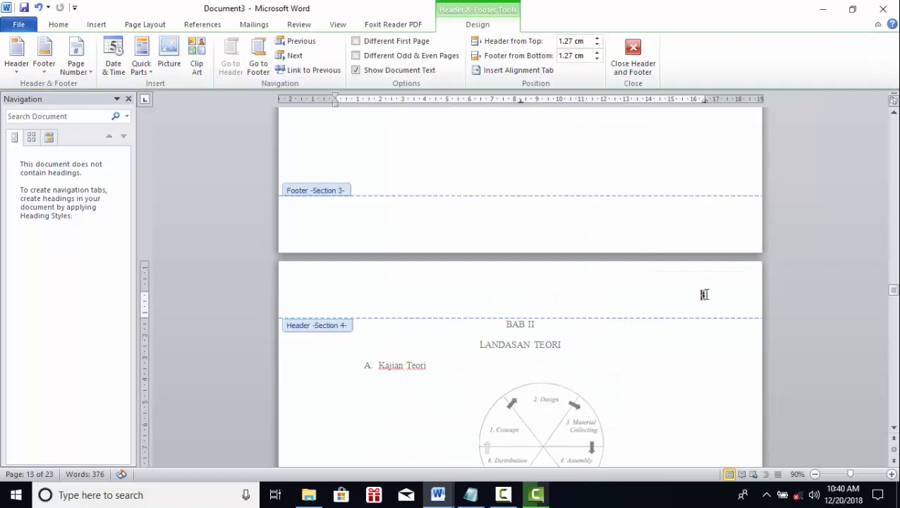
pyautogui.click(647, 66)
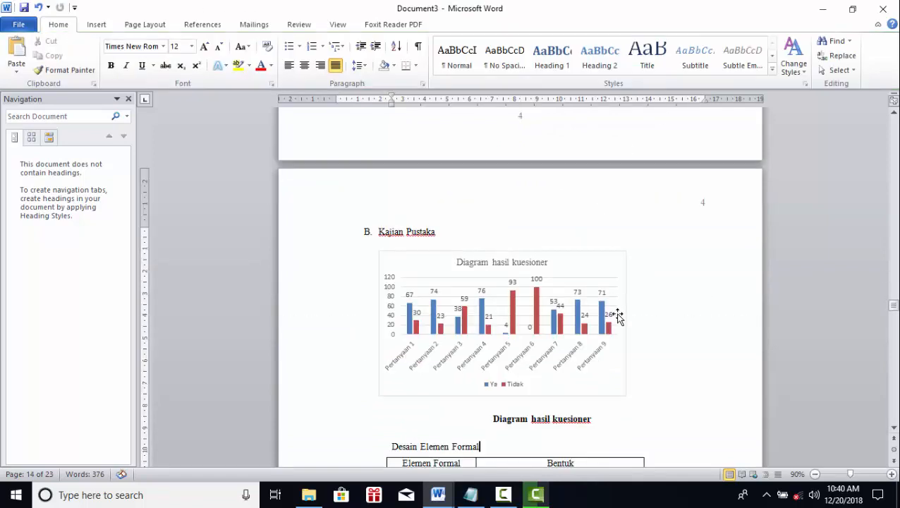
# Set the Section 5 page numbering to start at 5 in the 1, 2, 3 format, and leave header editing.
pyautogui.scroll(18, 615, 261)
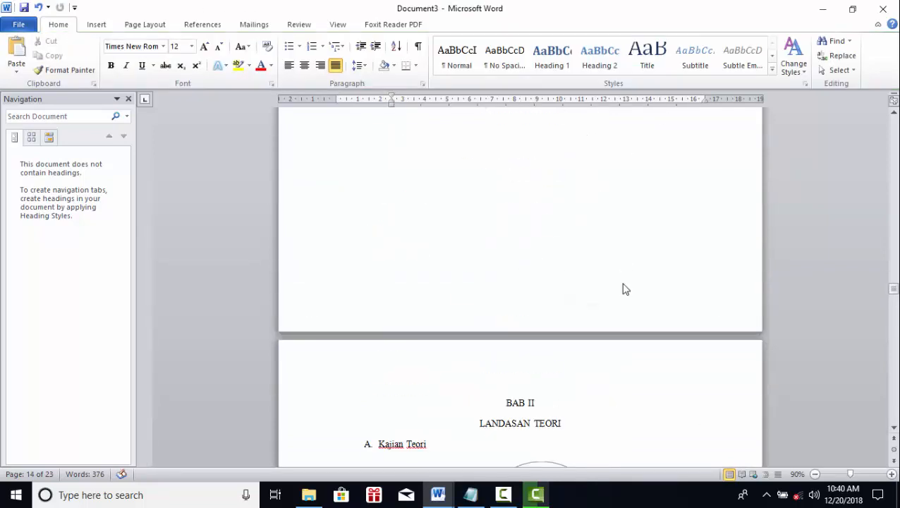
pyautogui.scroll(-8, 623, 287)
pyautogui.scroll(-10, 606, 282)
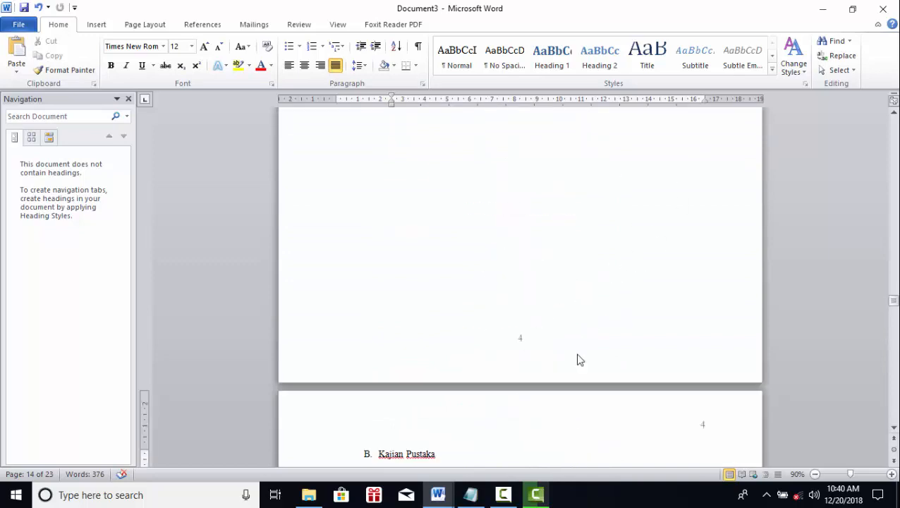
pyautogui.doubleClick(705, 424)
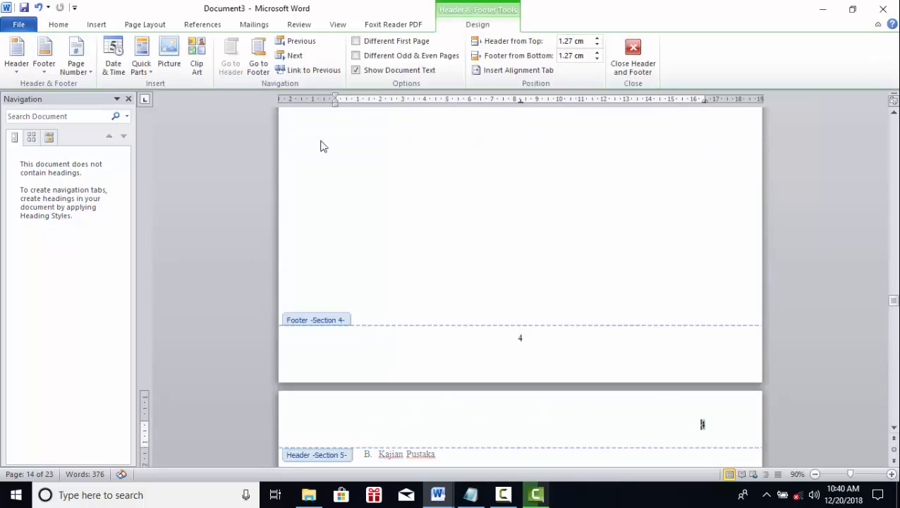
pyautogui.click(89, 72)
pyautogui.click(114, 146)
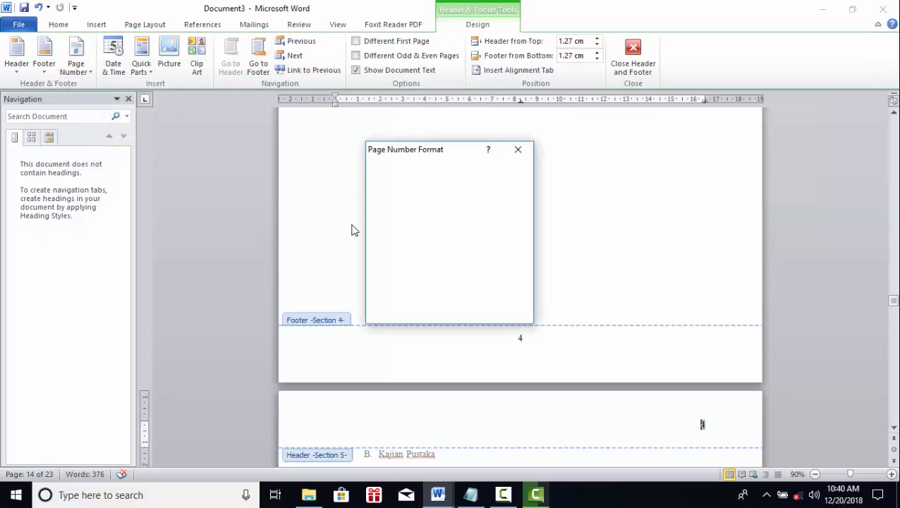
pyautogui.click(458, 279)
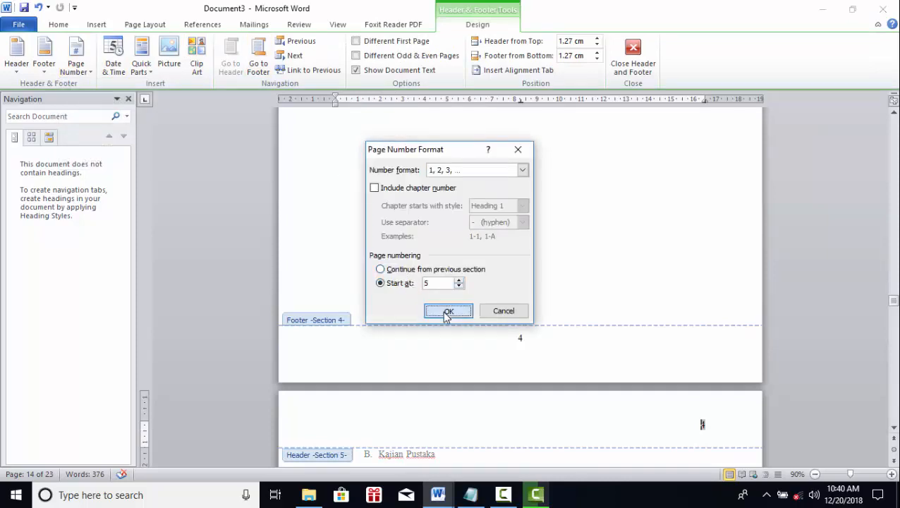
pyautogui.click(448, 311)
pyautogui.click(624, 57)
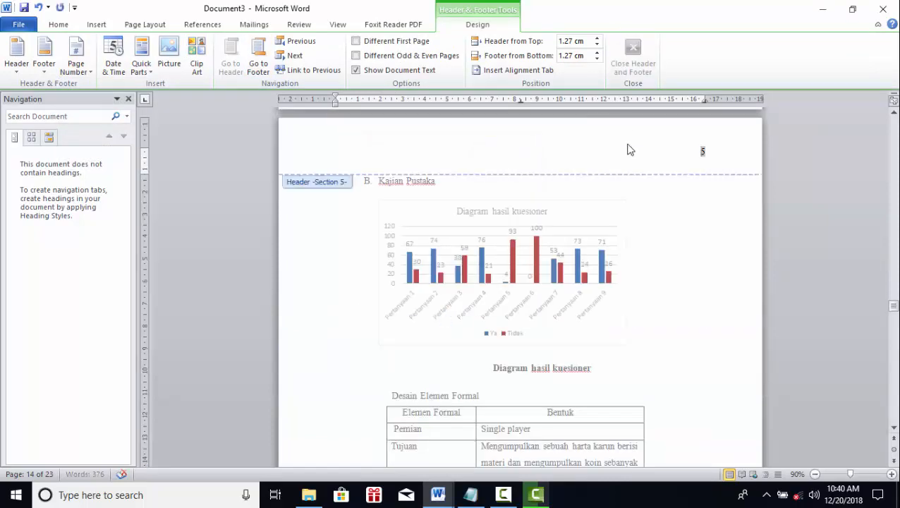
# Examine the header page numbers on the pages following Kajian Pustaka, through BAB III to the BAB V page.
pyautogui.scroll(-20, 665, 328)
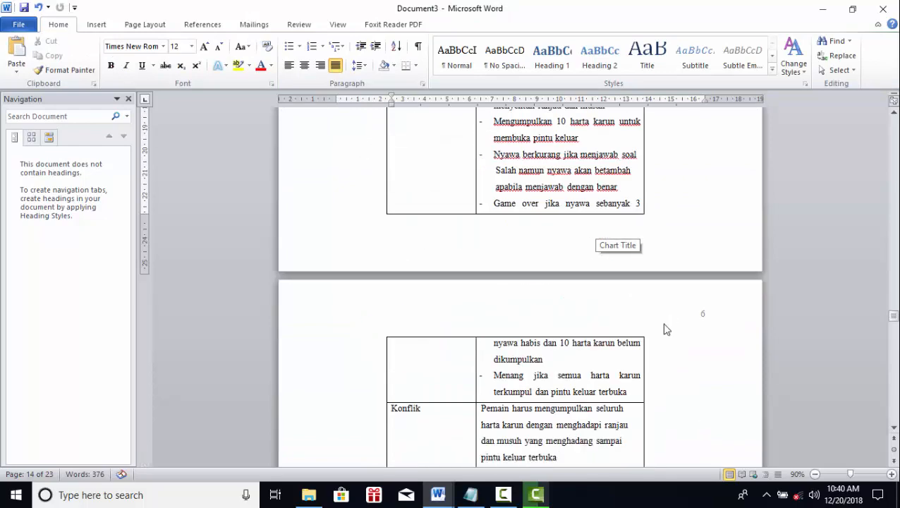
pyautogui.scroll(-15, 697, 206)
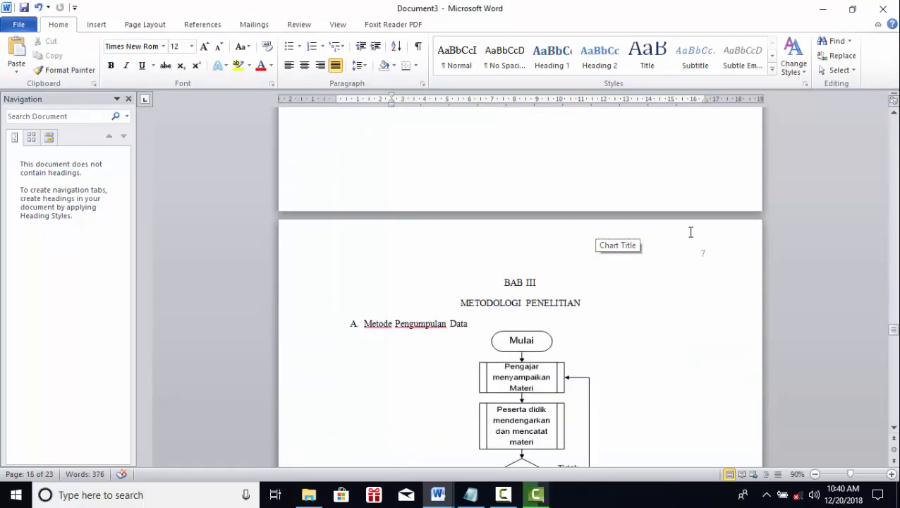
pyautogui.scroll(-4, 691, 226)
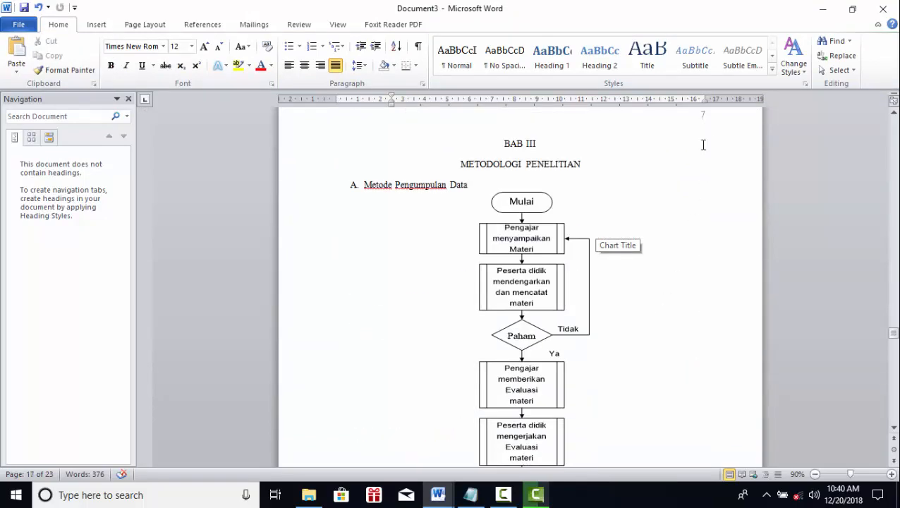
pyautogui.scroll(2, 702, 145)
pyautogui.scroll(-8, 624, 285)
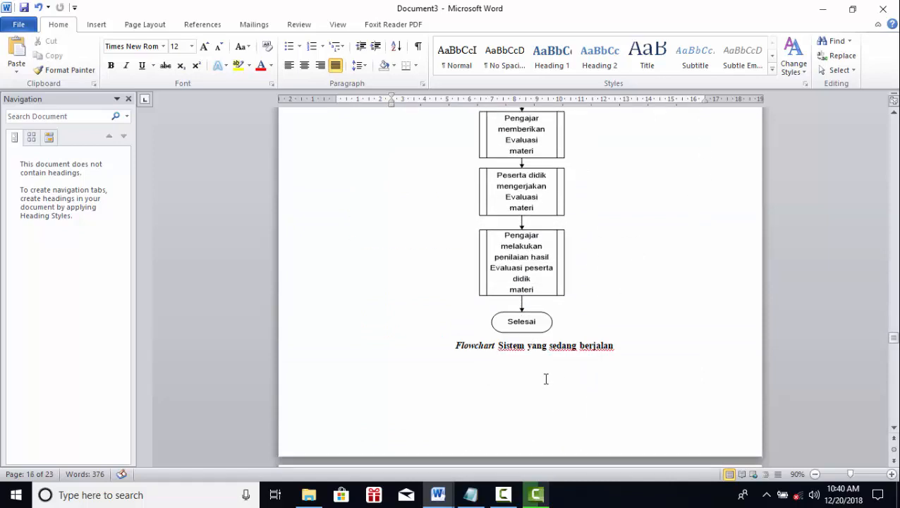
pyautogui.scroll(8, 667, 176)
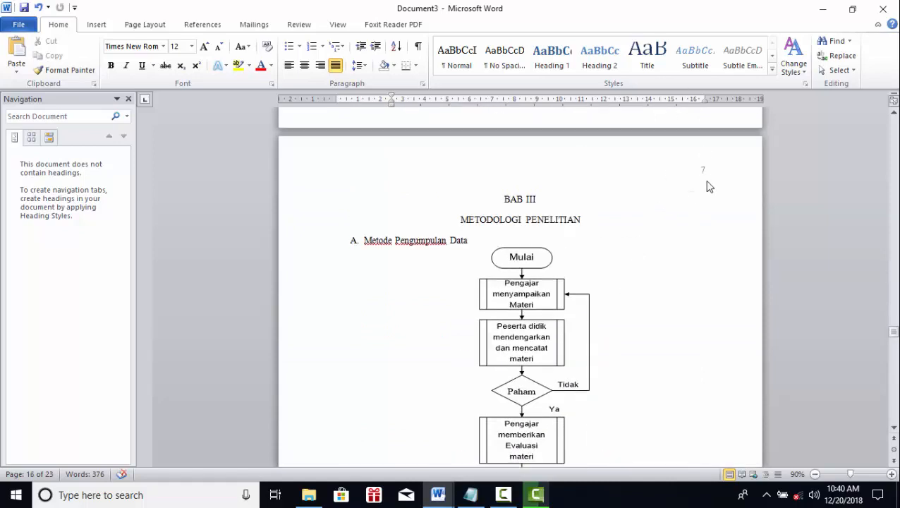
pyautogui.scroll(4, 680, 211)
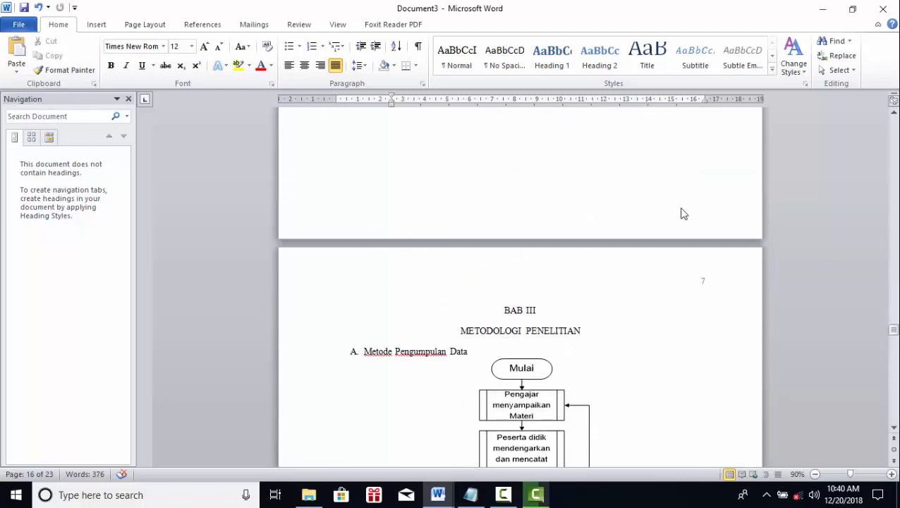
pyautogui.scroll(-5, 673, 240)
pyautogui.scroll(5, 670, 262)
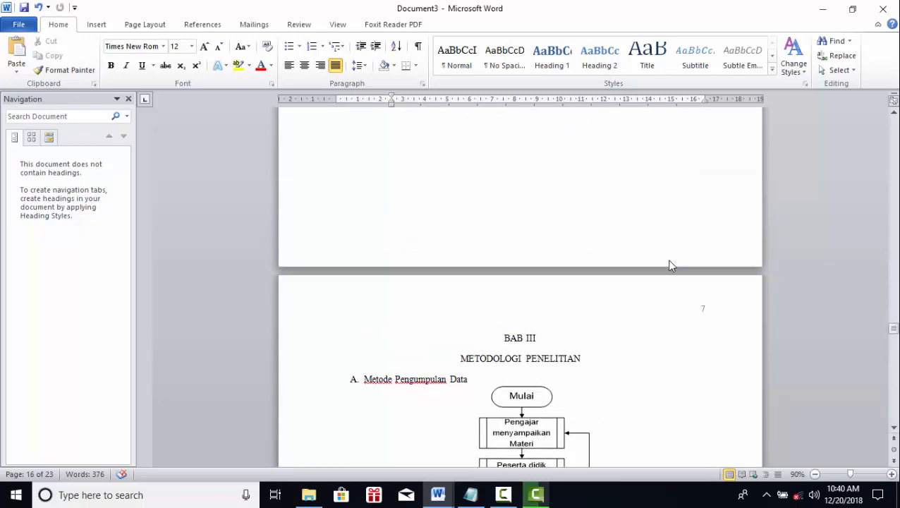
pyautogui.scroll(-20, 679, 325)
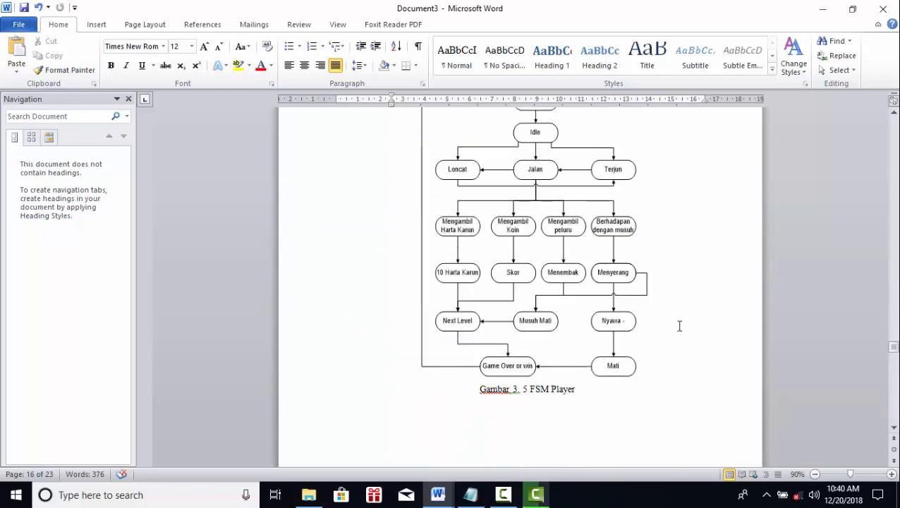
pyautogui.scroll(-20, 678, 325)
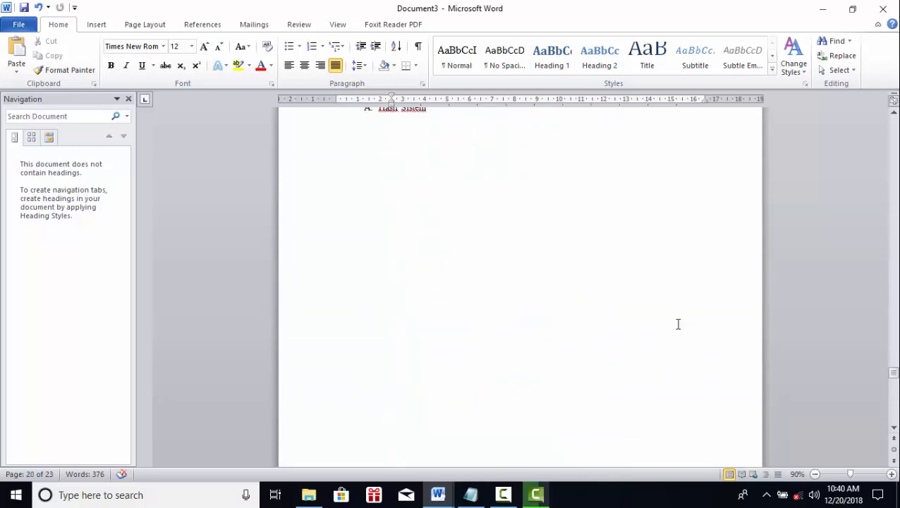
pyautogui.scroll(-7, 679, 327)
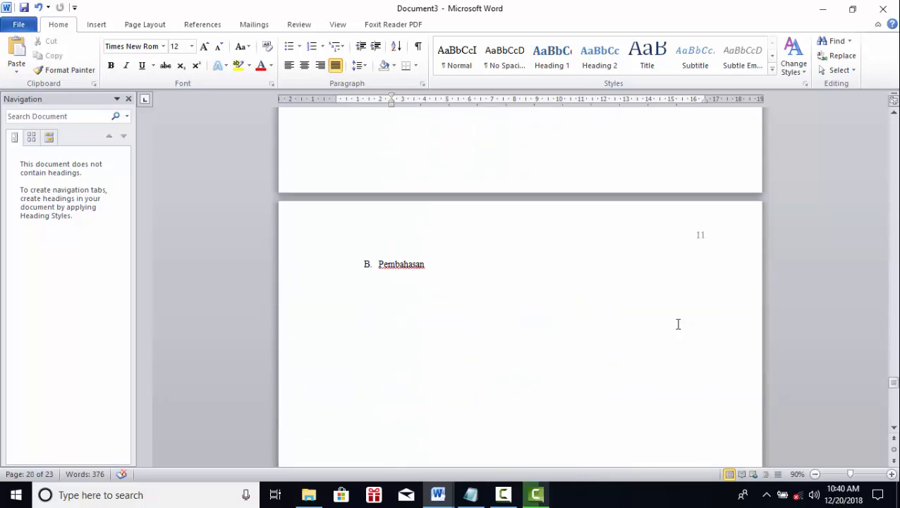
pyautogui.scroll(-14, 675, 326)
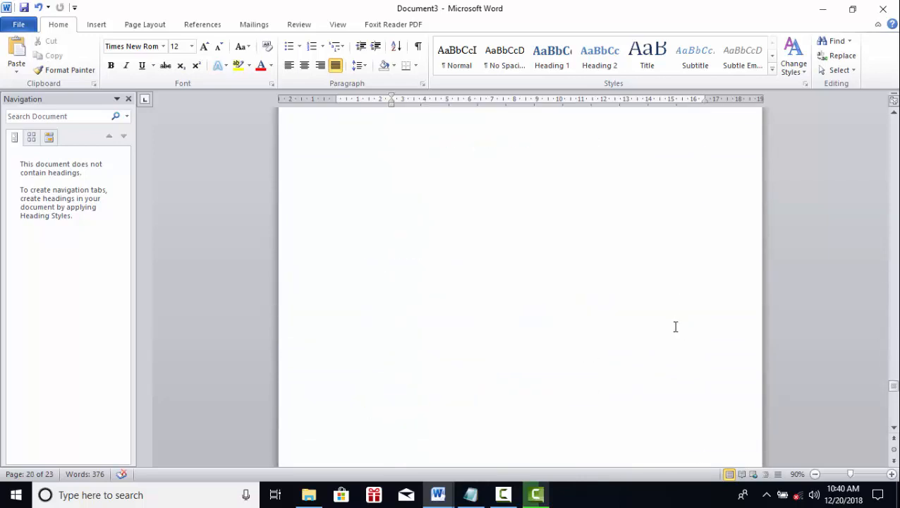
pyautogui.scroll(-5, 674, 327)
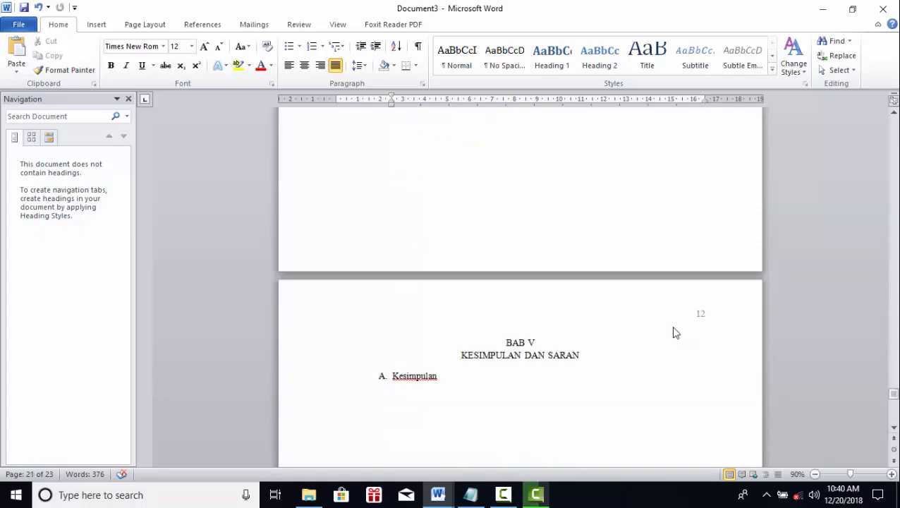
pyautogui.scroll(-5, 675, 328)
pyautogui.scroll(1, 674, 327)
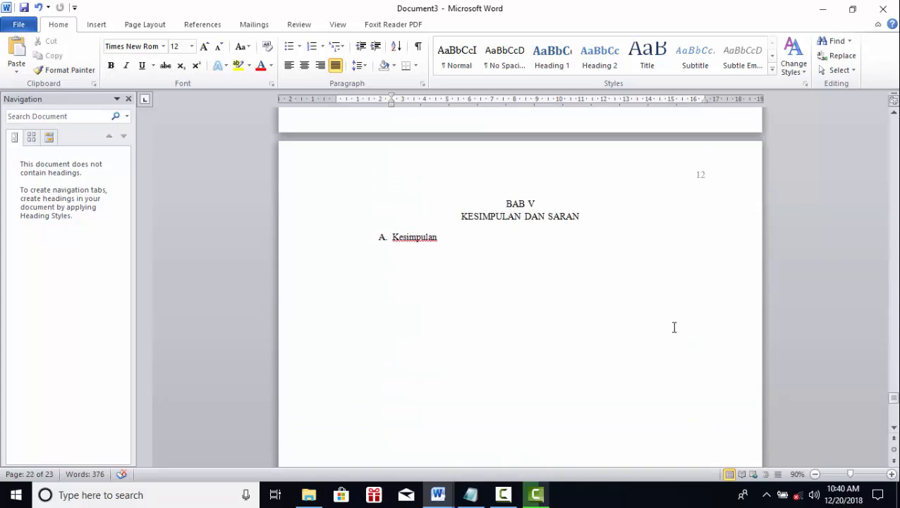
pyautogui.click(146, 25)
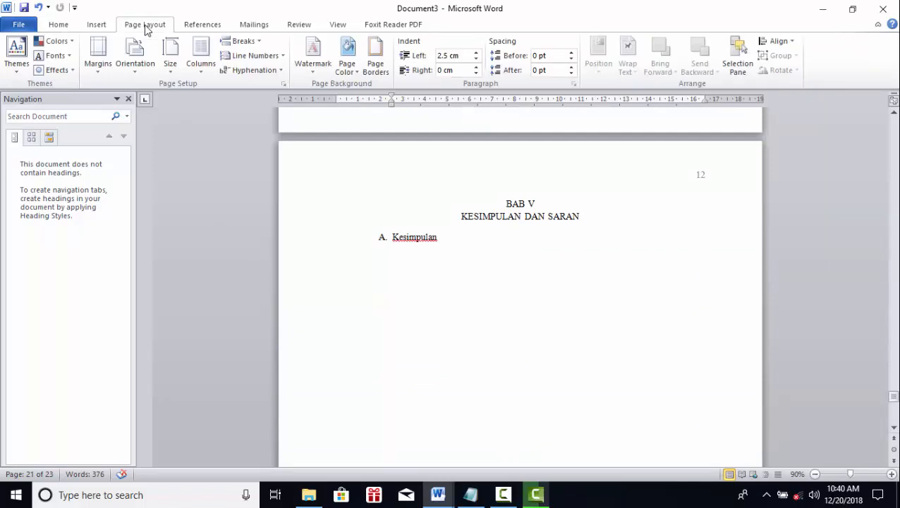
pyautogui.click(243, 41)
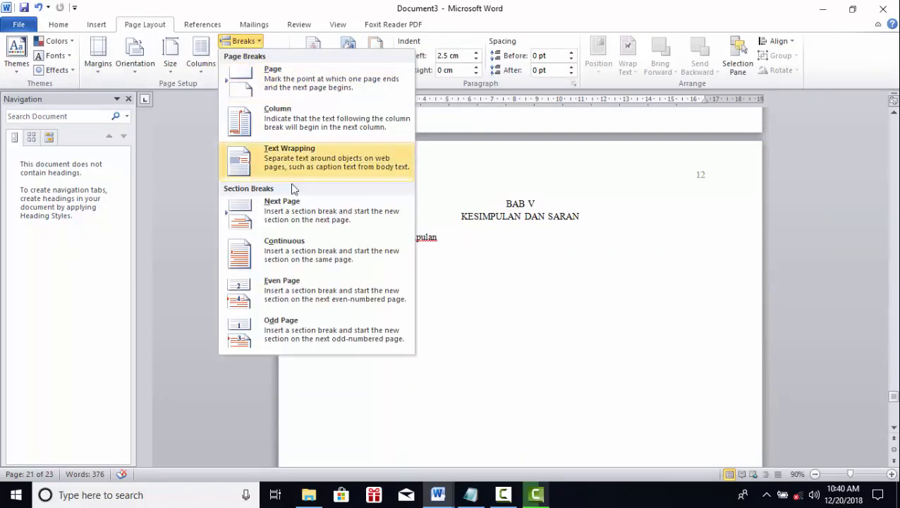
pyautogui.click(449, 245)
pyautogui.click(444, 245)
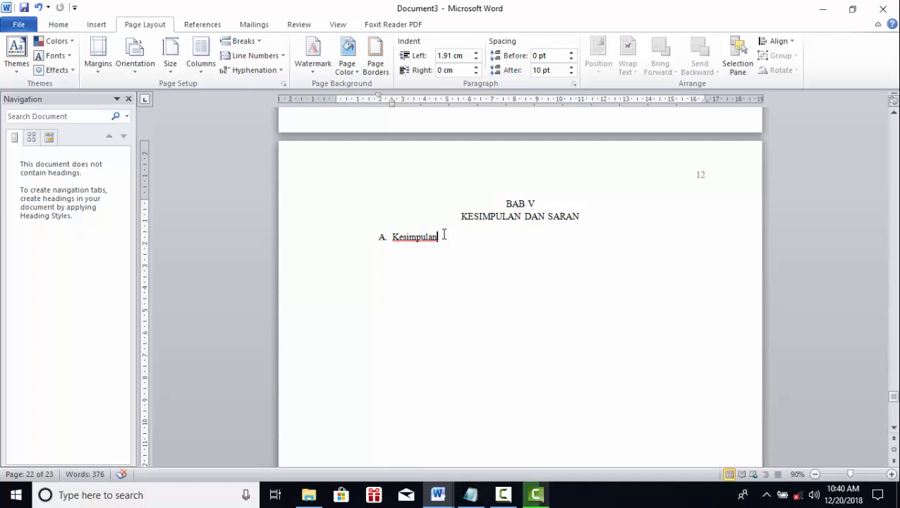
pyautogui.scroll(-5, 507, 263)
pyautogui.scroll(3, 507, 262)
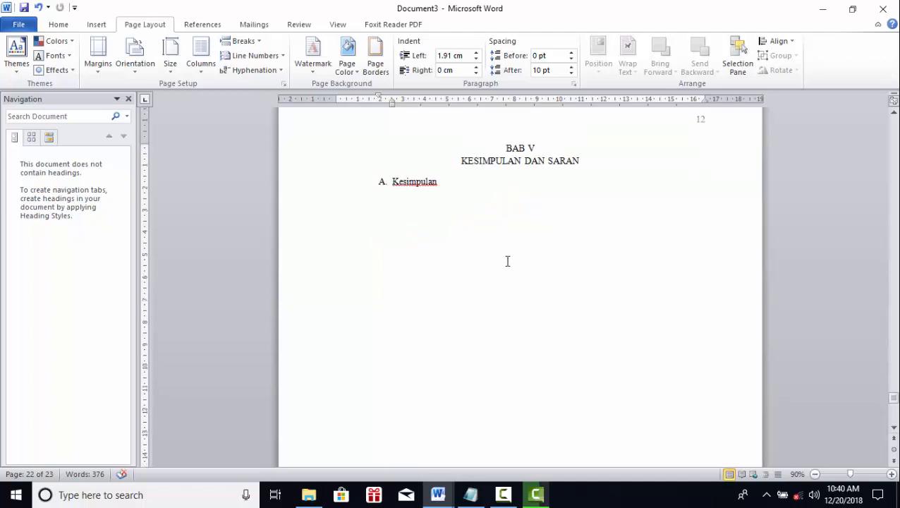
pyautogui.scroll(-3, 507, 261)
pyautogui.scroll(3, 507, 261)
pyautogui.scroll(-3, 507, 259)
pyautogui.scroll(4, 506, 259)
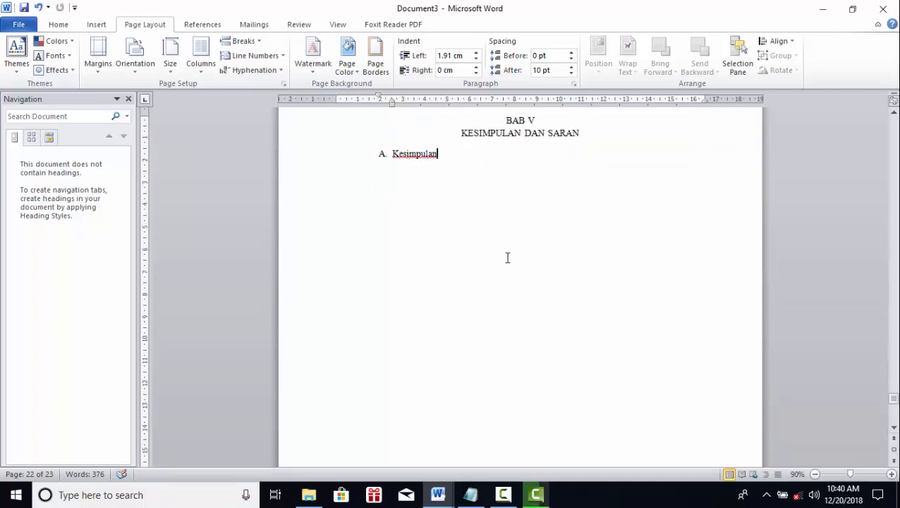
pyautogui.scroll(-3, 507, 258)
pyautogui.scroll(3, 507, 256)
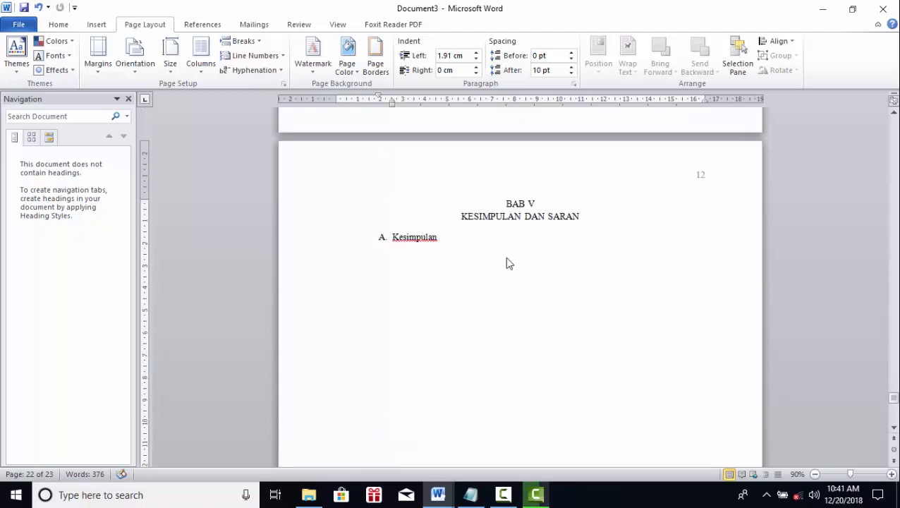
pyautogui.scroll(-4, 505, 261)
# Switch to the Notepad outline and highlight the text "Cara membuat daftar isi otomatis" in item 2.
pyautogui.click(471, 494)
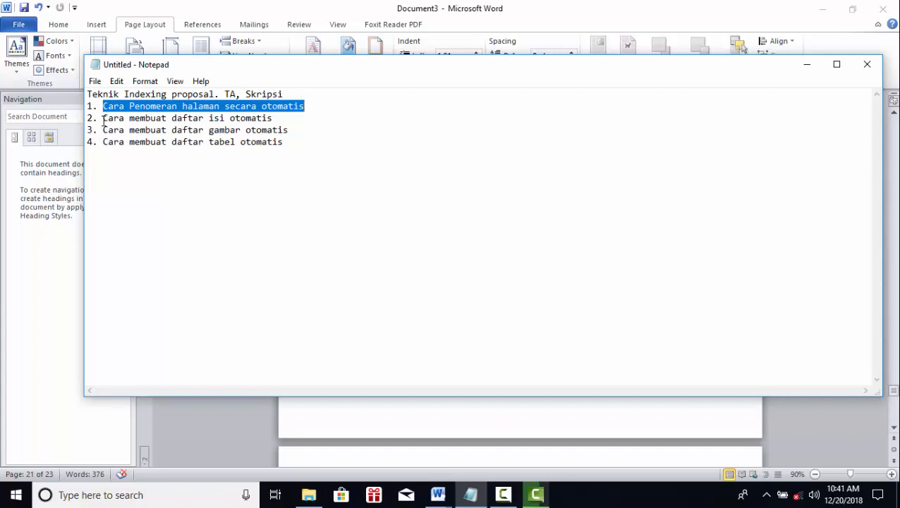
pyautogui.moveTo(103, 118); pyautogui.dragTo(283, 118)
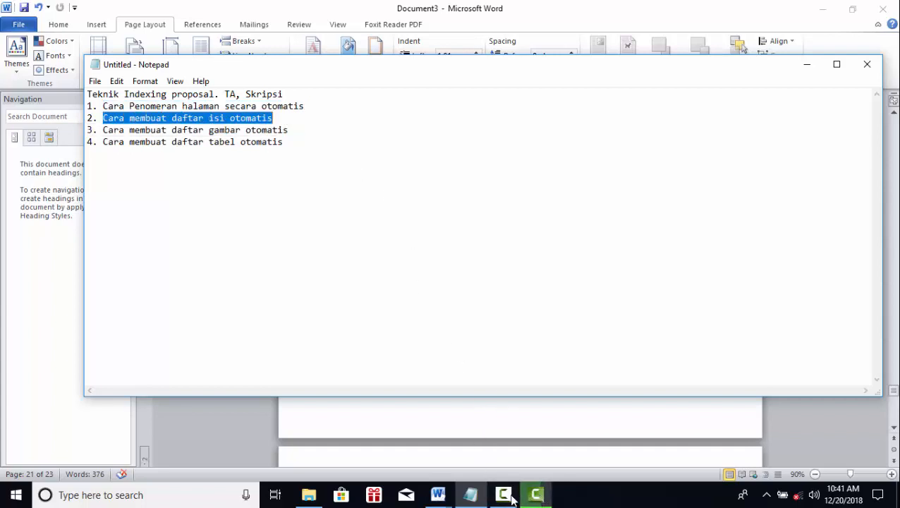
# Switch to Document3 in Word and examine the front-matter pages from the SKRIPSI cover through PERNYATAAN PENULIS to PENGESAHAN SKRIPSI.
pyautogui.moveTo(438, 498)
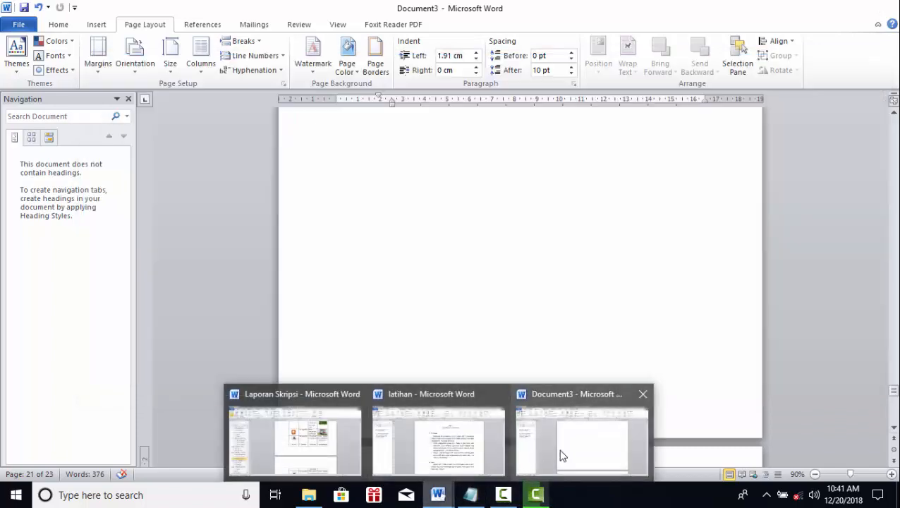
pyautogui.click(561, 455)
pyautogui.scroll(10, 317, 334)
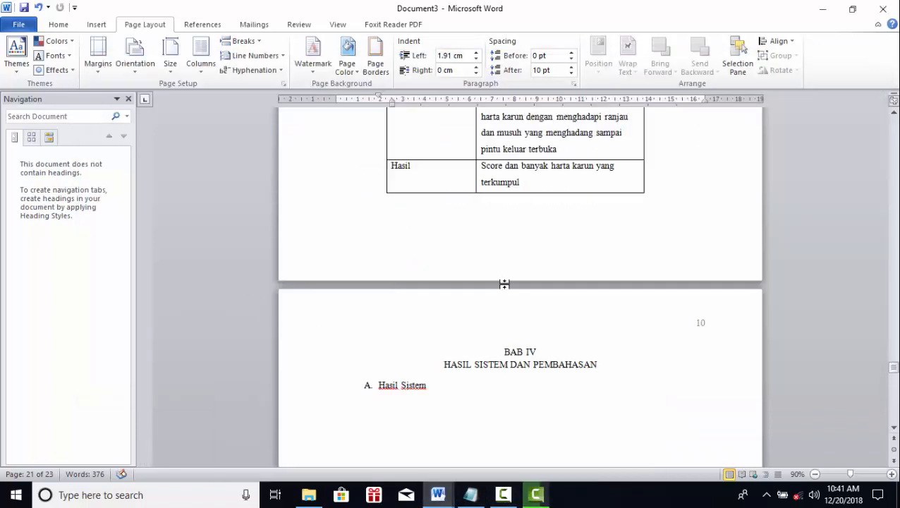
pyautogui.moveTo(892, 365); pyautogui.dragTo(896, 125)
pyautogui.click(495, 192)
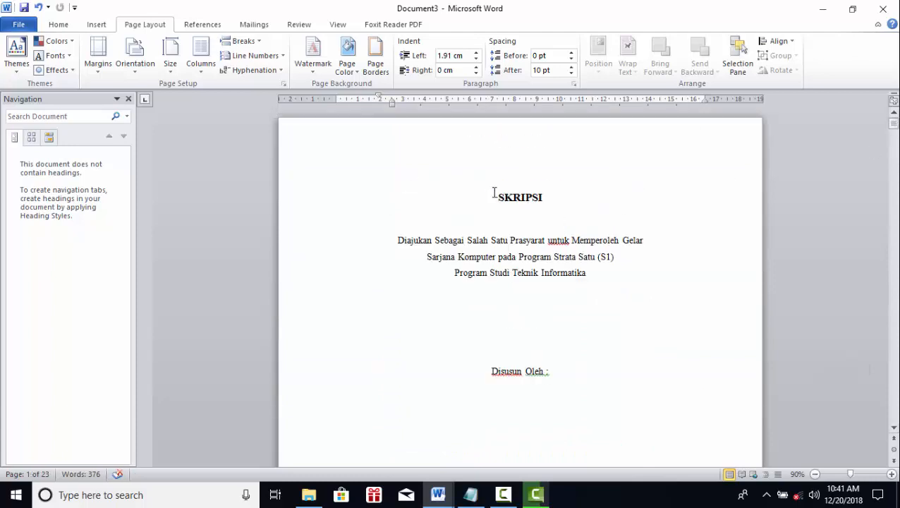
pyautogui.scroll(-3, 362, 299)
pyautogui.scroll(3, 366, 316)
pyautogui.scroll(-9, 481, 285)
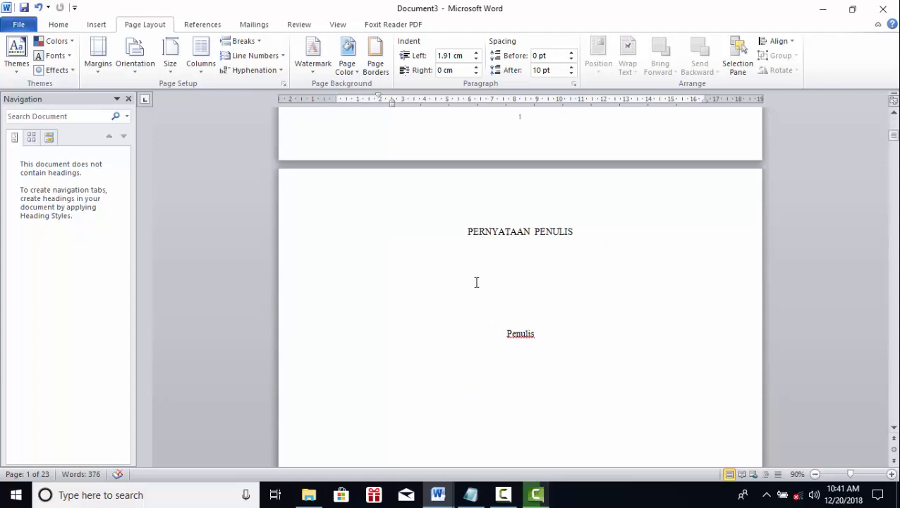
pyautogui.scroll(-8, 472, 233)
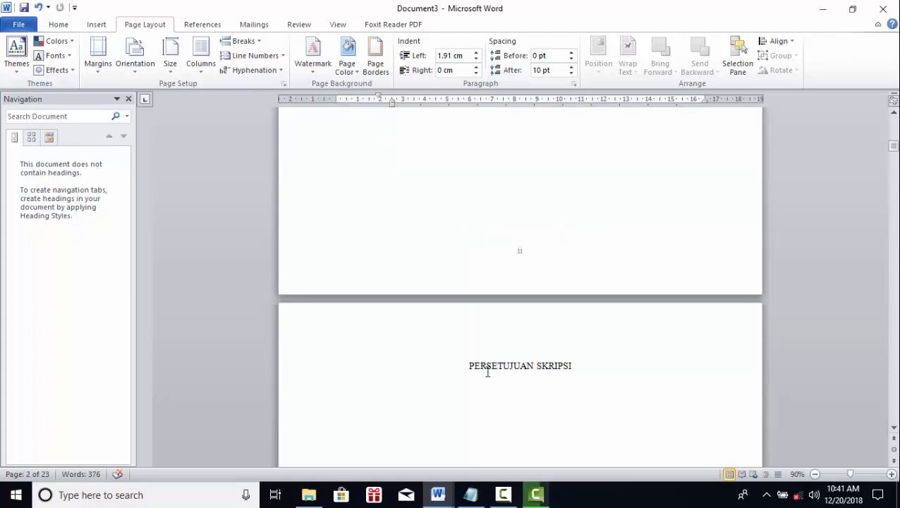
pyautogui.scroll(-8, 487, 373)
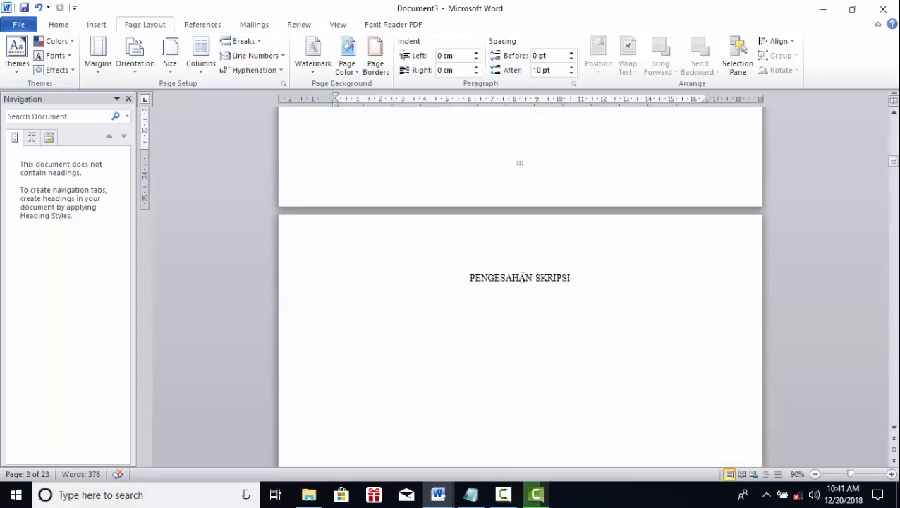
pyautogui.scroll(18, 519, 282)
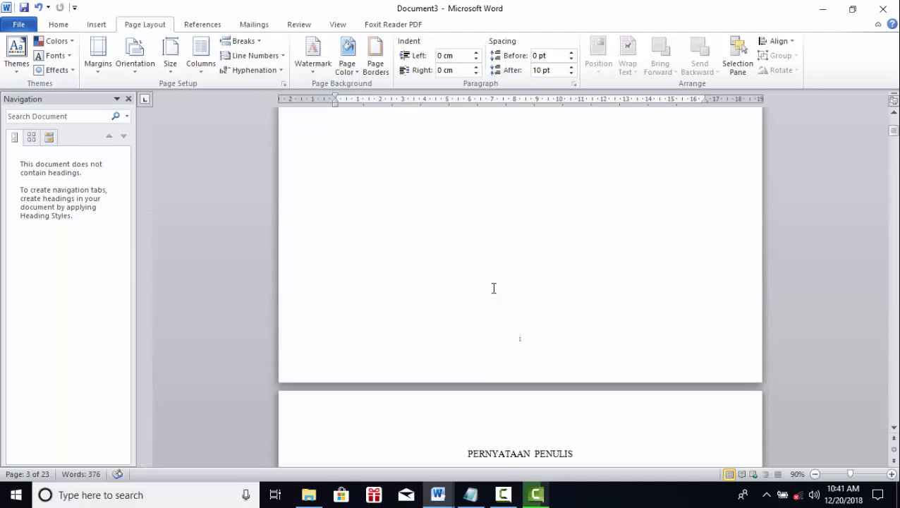
pyautogui.scroll(3, 494, 288)
pyautogui.scroll(-5, 492, 287)
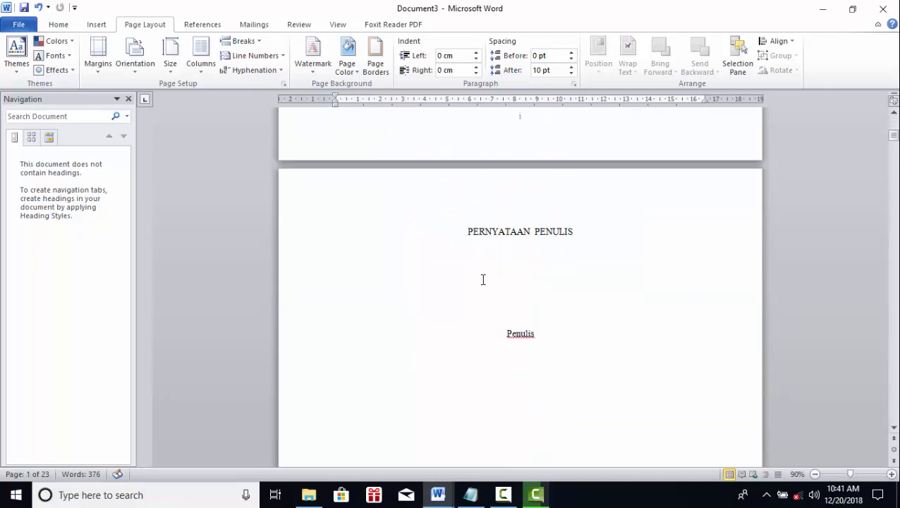
# Apply the Heading 1 style to the PERNYATAAN PENULIS title.
pyautogui.moveTo(468, 232); pyautogui.dragTo(583, 234)
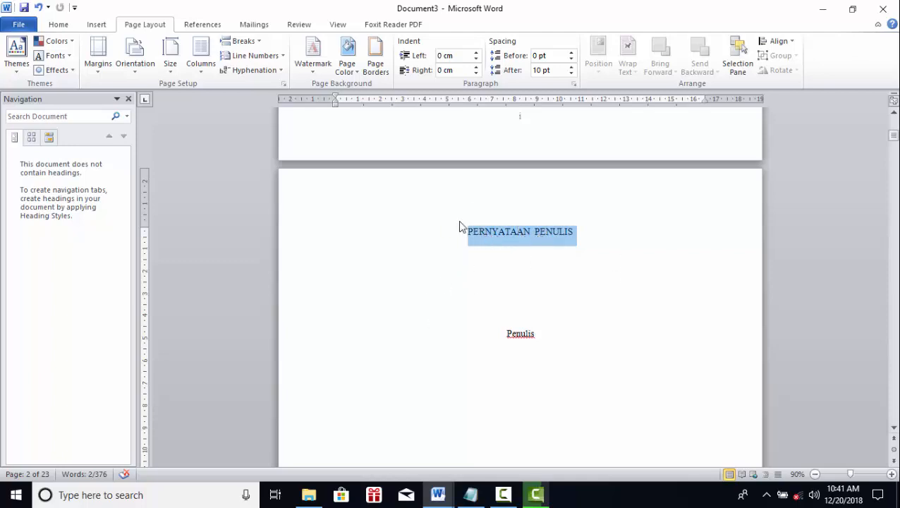
pyautogui.click(59, 24)
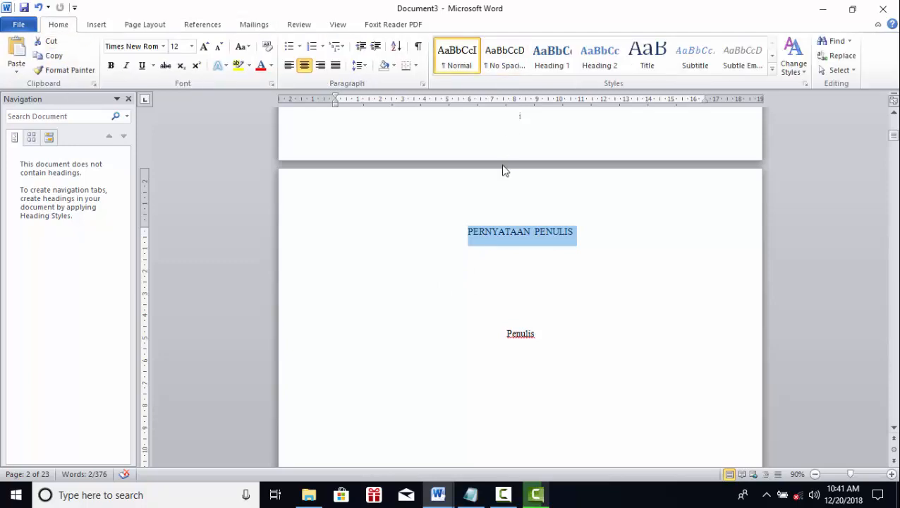
pyautogui.click(551, 44)
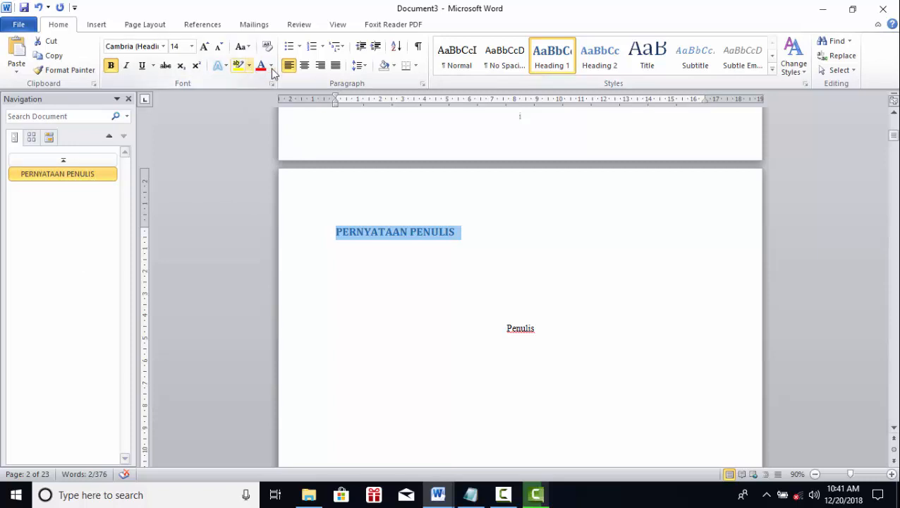
pyautogui.click(249, 66)
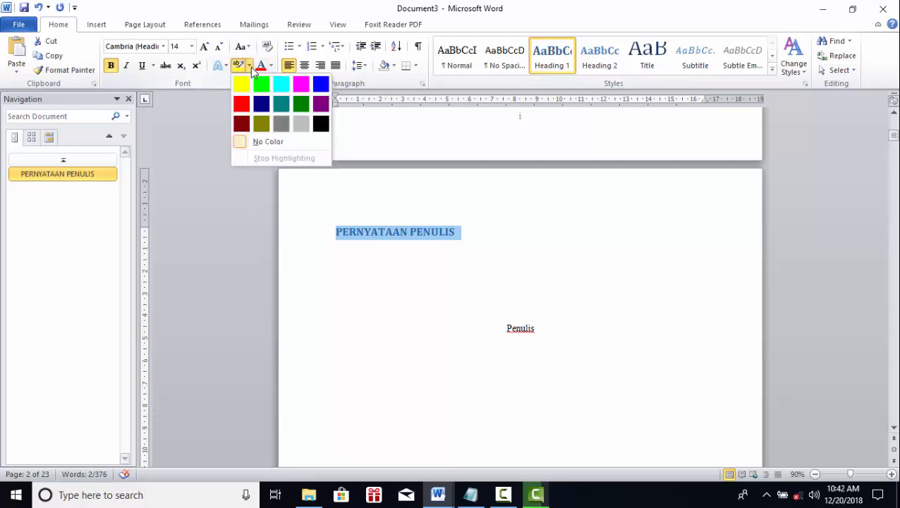
pyautogui.click(324, 126)
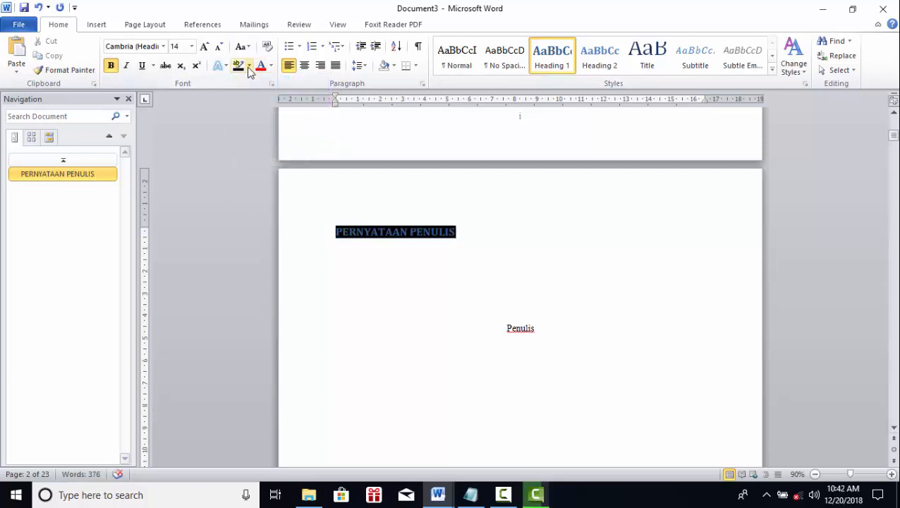
pyautogui.click(249, 67)
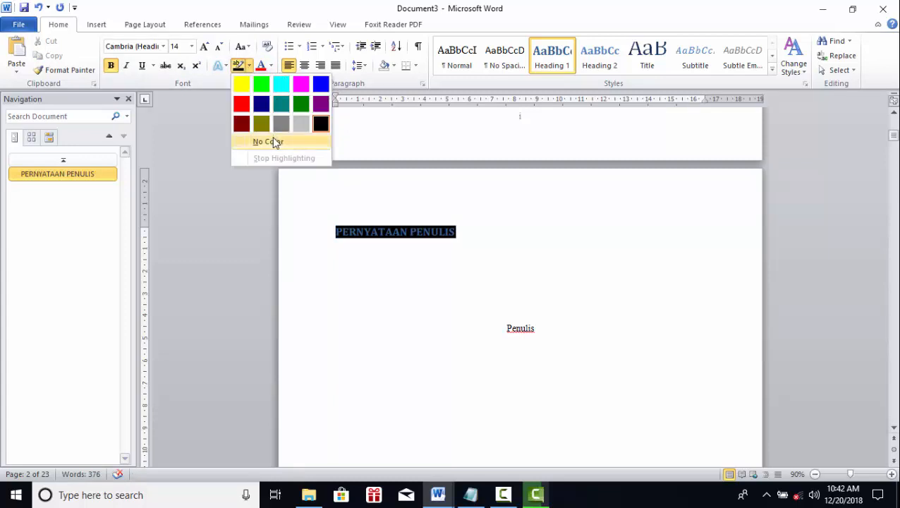
pyautogui.click(273, 139)
pyautogui.click(270, 68)
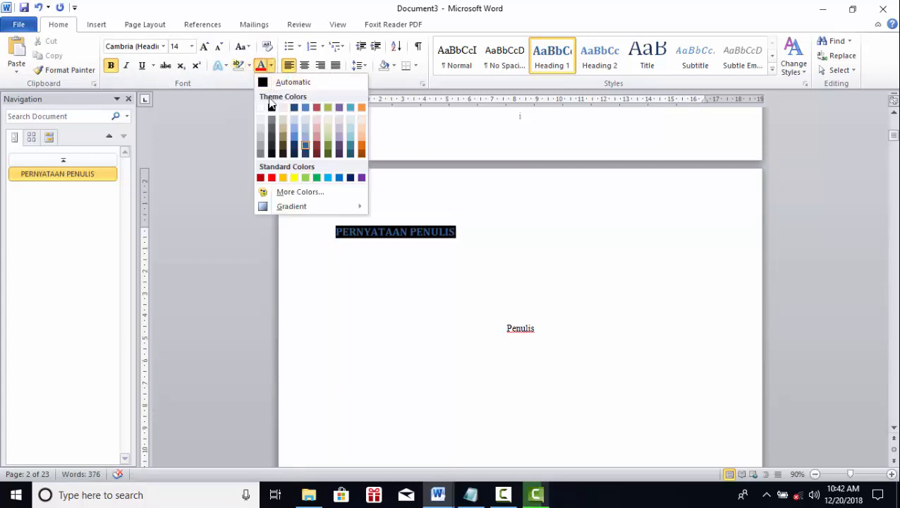
pyautogui.click(262, 82)
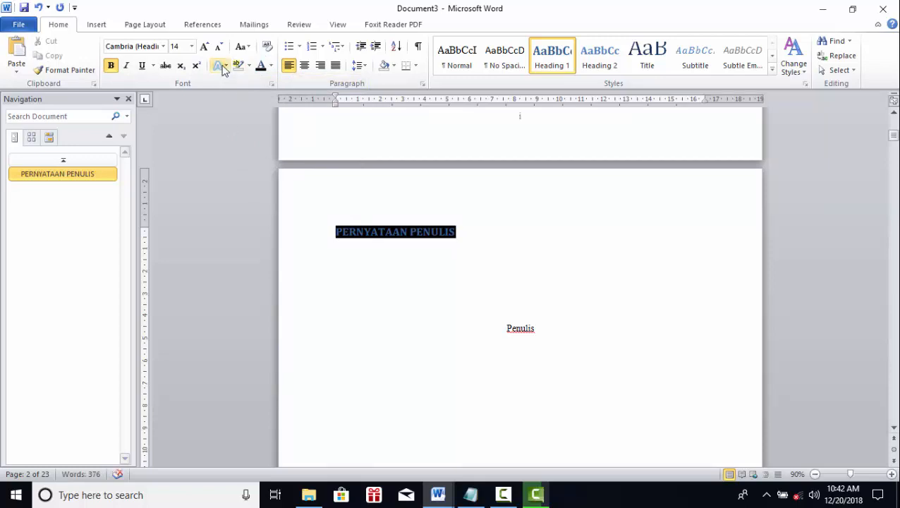
pyautogui.click(249, 66)
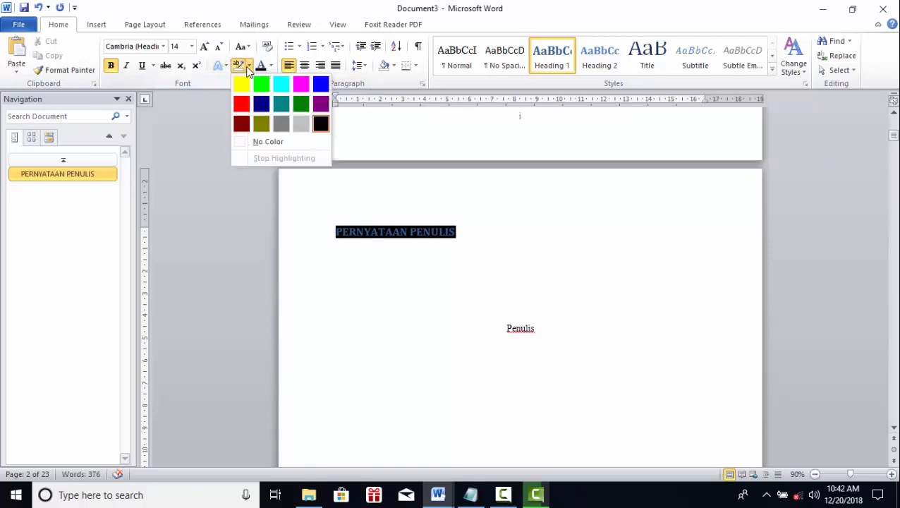
pyautogui.click(269, 143)
pyautogui.click(416, 257)
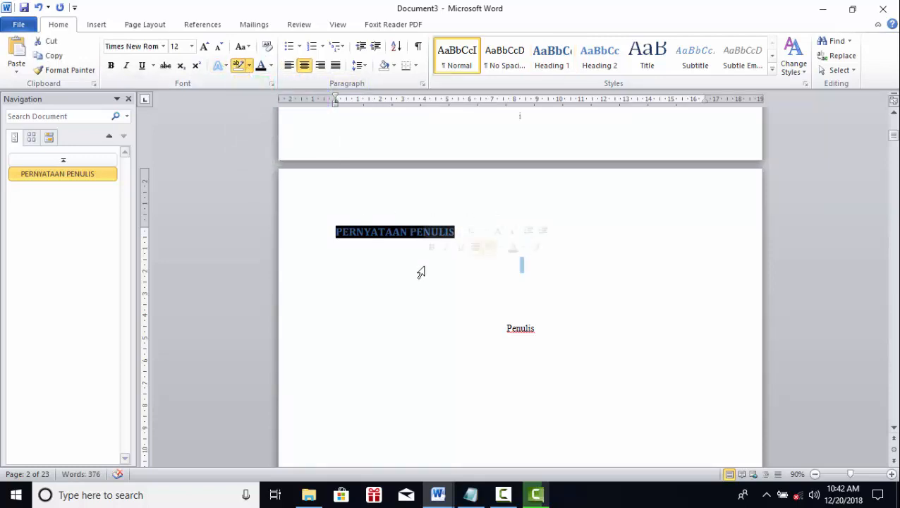
pyautogui.click(391, 233)
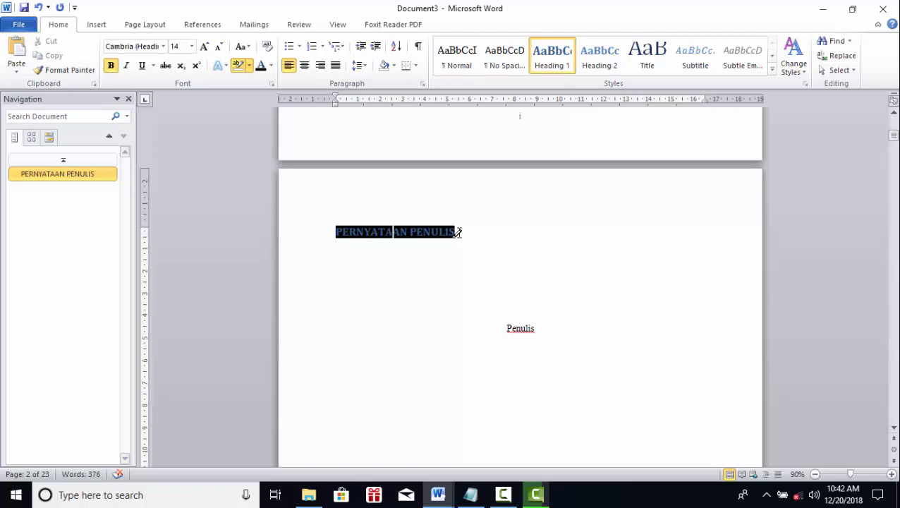
pyautogui.moveTo(457, 232); pyautogui.dragTo(458, 232)
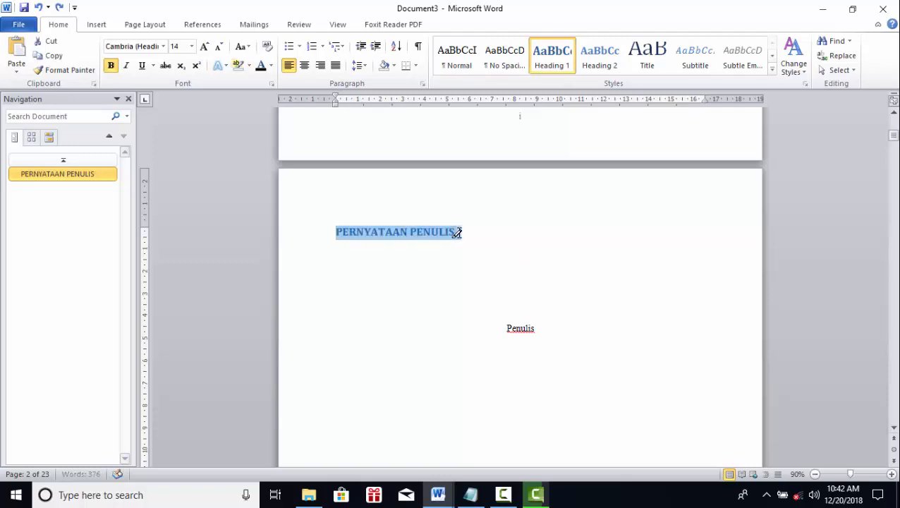
# Set the PERNYATAAN PENULIS heading's font color to Automatic and center it.
pyautogui.click(270, 65)
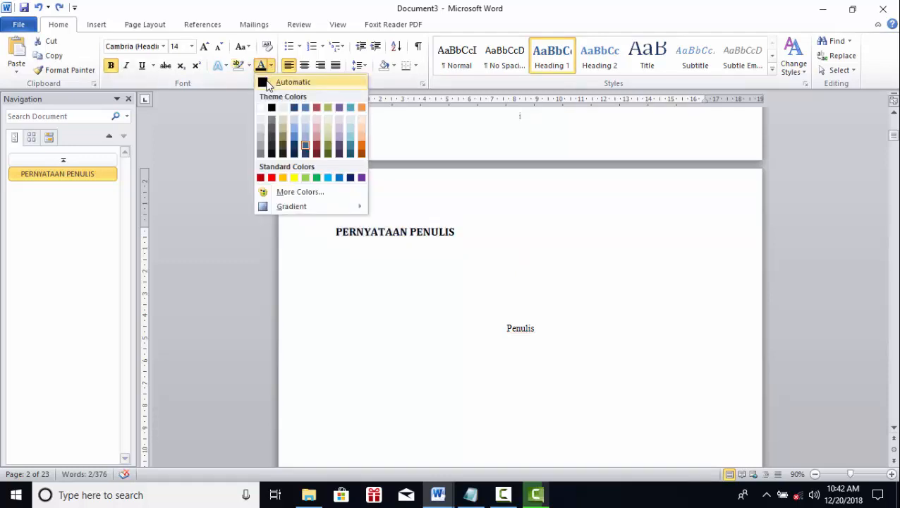
pyautogui.click(266, 83)
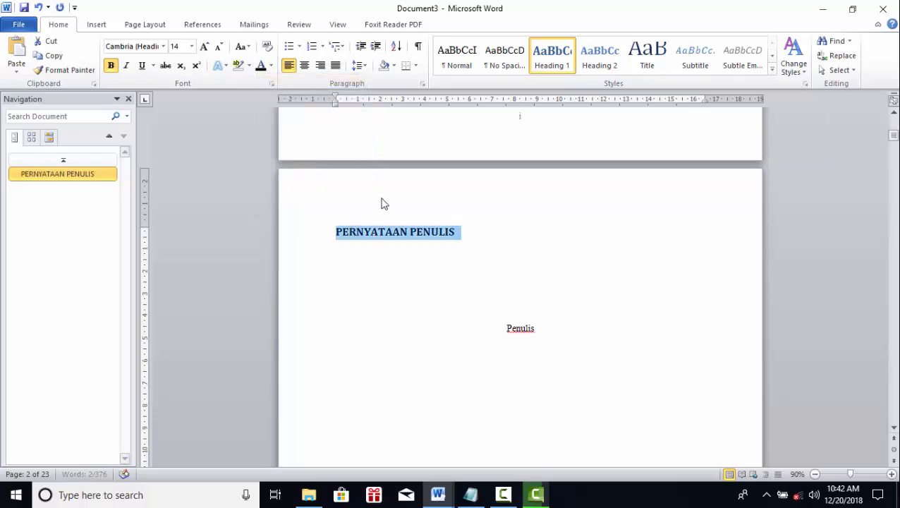
pyautogui.click(305, 66)
# Apply the Heading 1 style to the PERSETUJUAN SKRIPSI title and center it.
pyautogui.scroll(-15, 325, 227)
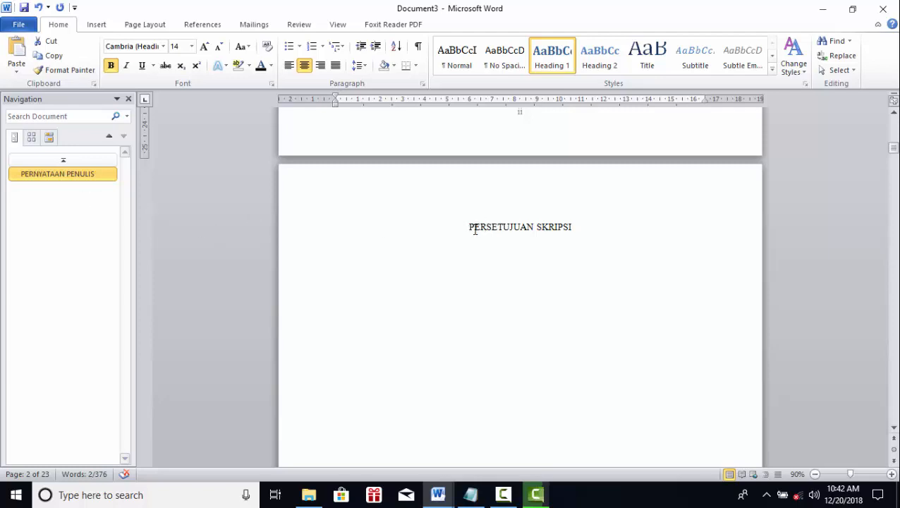
pyautogui.moveTo(469, 228); pyautogui.dragTo(572, 228)
pyautogui.click(553, 57)
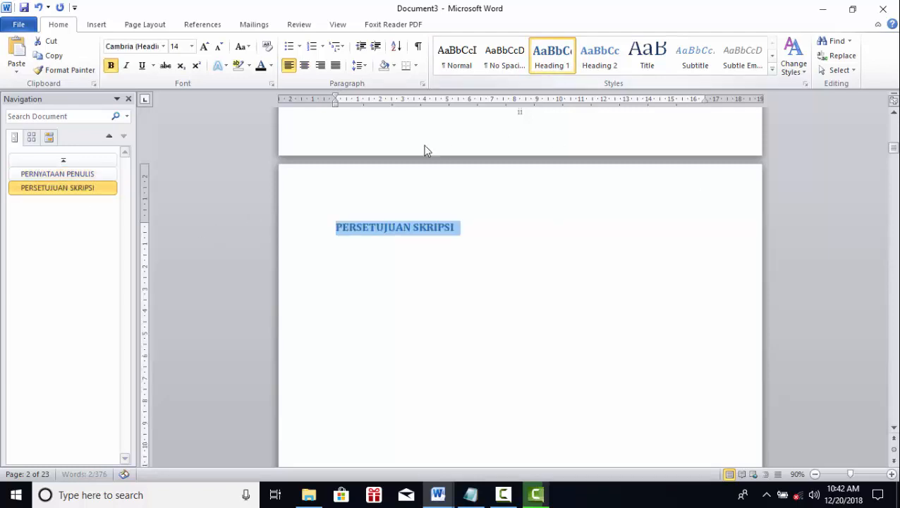
pyautogui.click(304, 65)
# Format the PENGESAHAN SKRIPSI title as a centered Heading 1 with the Automatic black font color.
pyautogui.scroll(-3, 460, 316)
pyautogui.scroll(-3, 459, 316)
pyautogui.moveTo(464, 251); pyautogui.dragTo(573, 252)
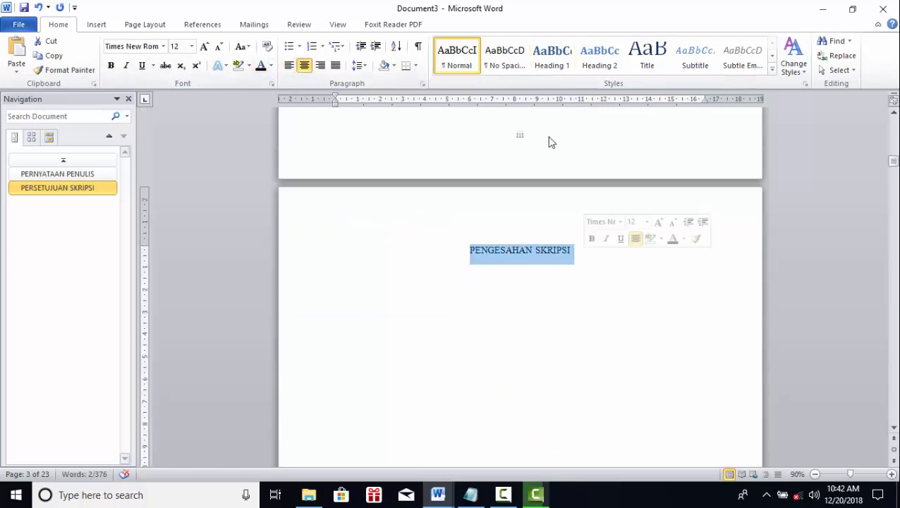
pyautogui.click(564, 60)
pyautogui.click(304, 65)
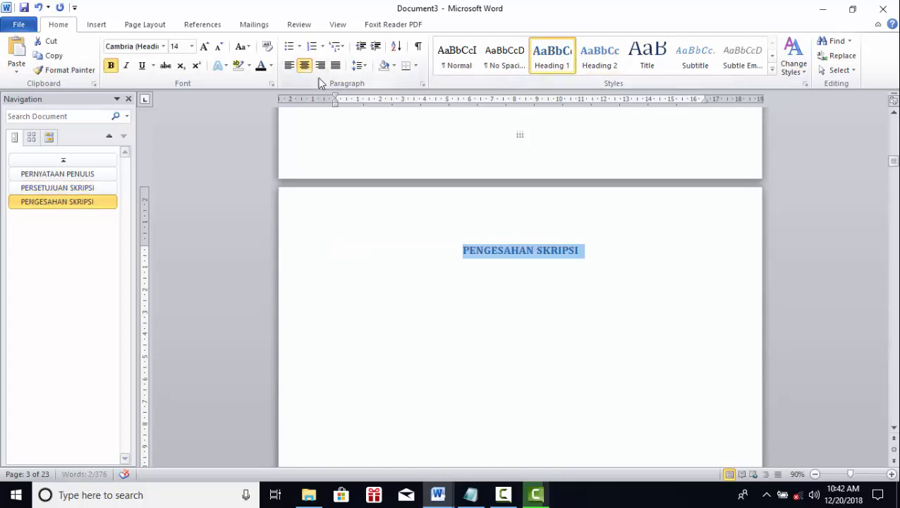
pyautogui.click(261, 65)
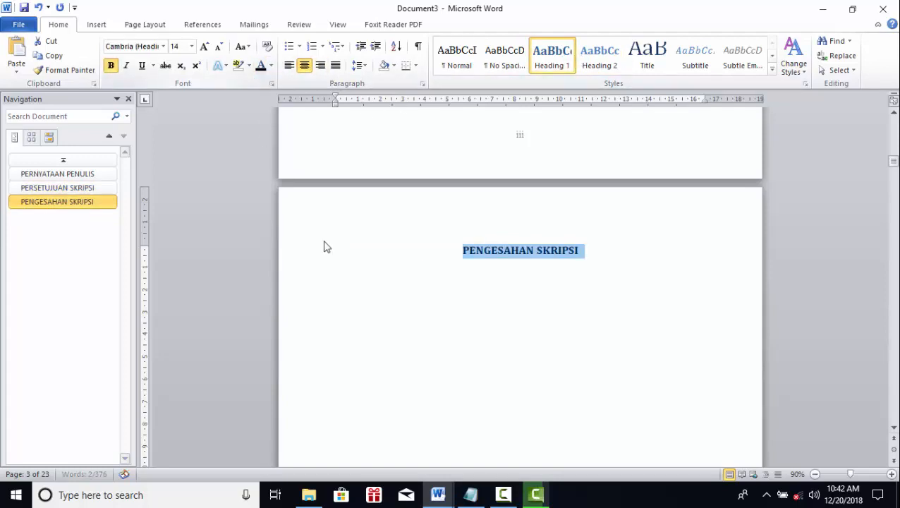
# Apply the Heading 1 style to the ABSTRAK title and center it.
pyautogui.scroll(-15, 402, 257)
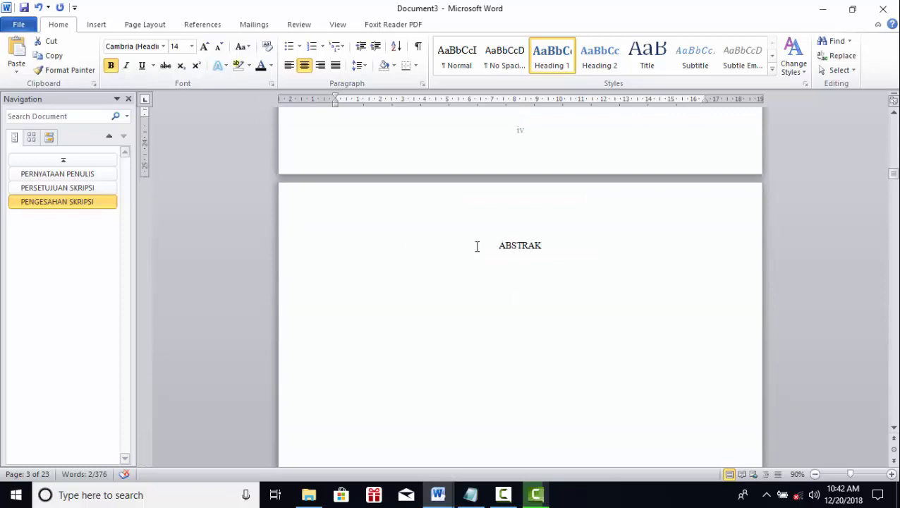
pyautogui.moveTo(494, 248); pyautogui.dragTo(546, 247)
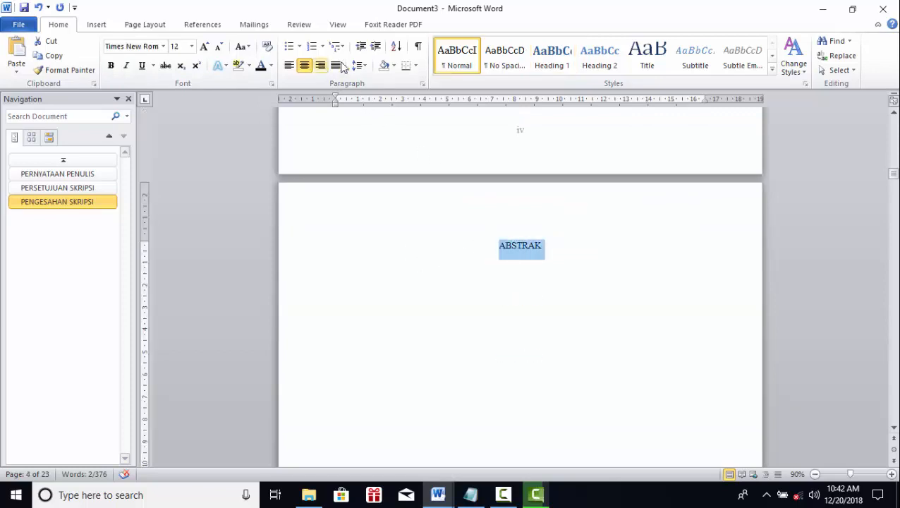
pyautogui.click(551, 59)
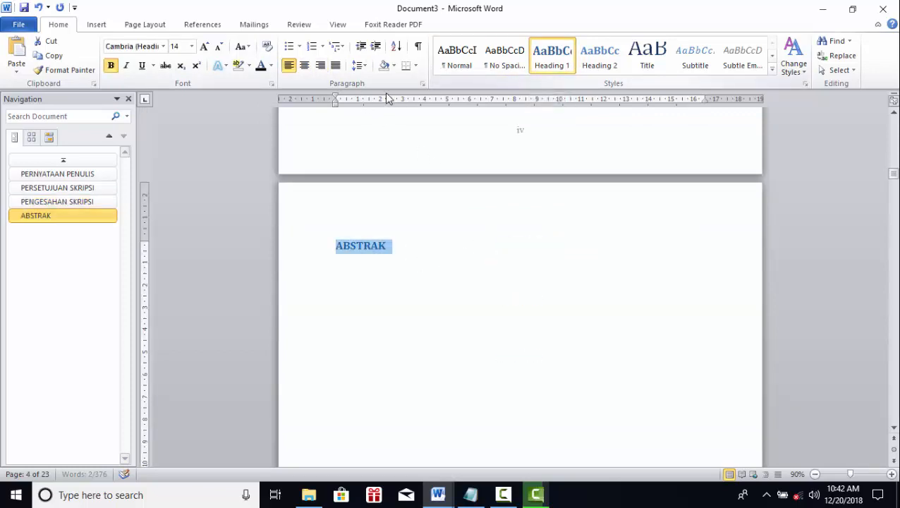
pyautogui.click(306, 66)
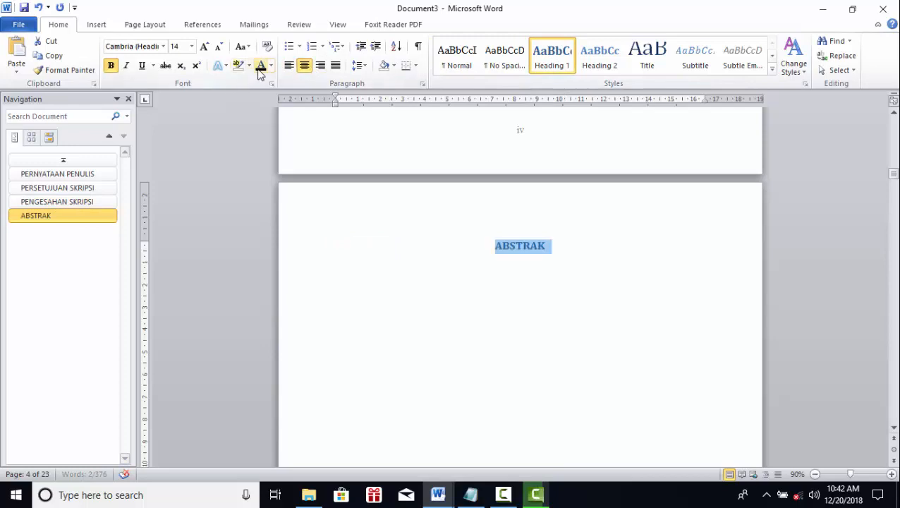
# Format the KATA PENGANTAR title as a centered Heading 1 with the Automatic black font color.
pyautogui.scroll(-15, 464, 266)
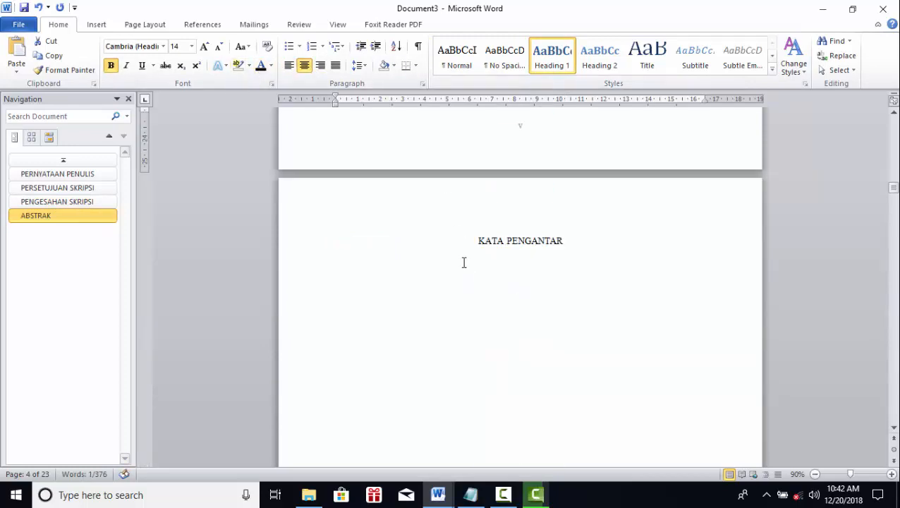
pyautogui.moveTo(474, 244); pyautogui.dragTo(579, 252)
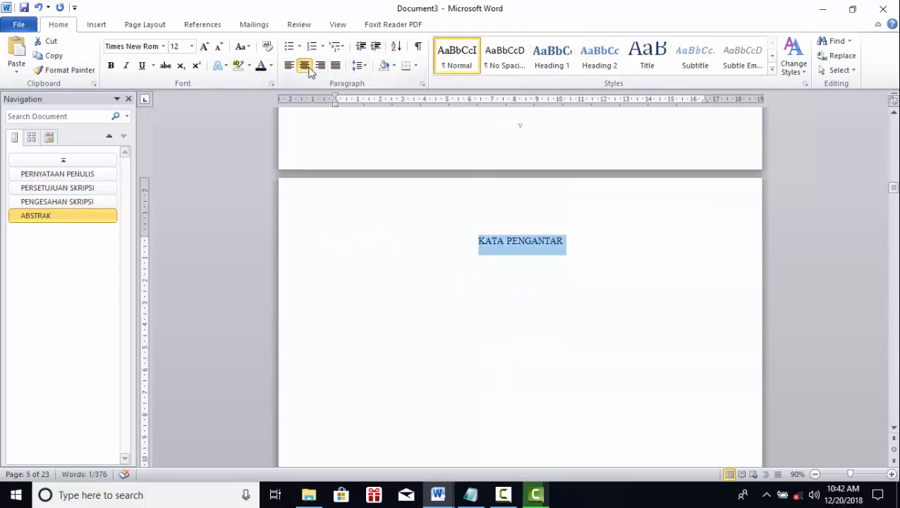
pyautogui.click(561, 62)
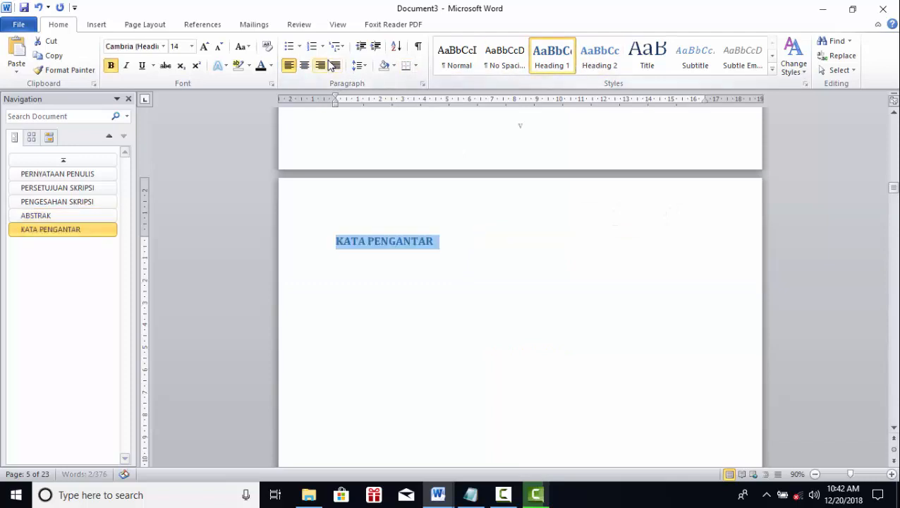
pyautogui.click(307, 70)
pyautogui.scroll(-2, 374, 217)
pyautogui.click(261, 67)
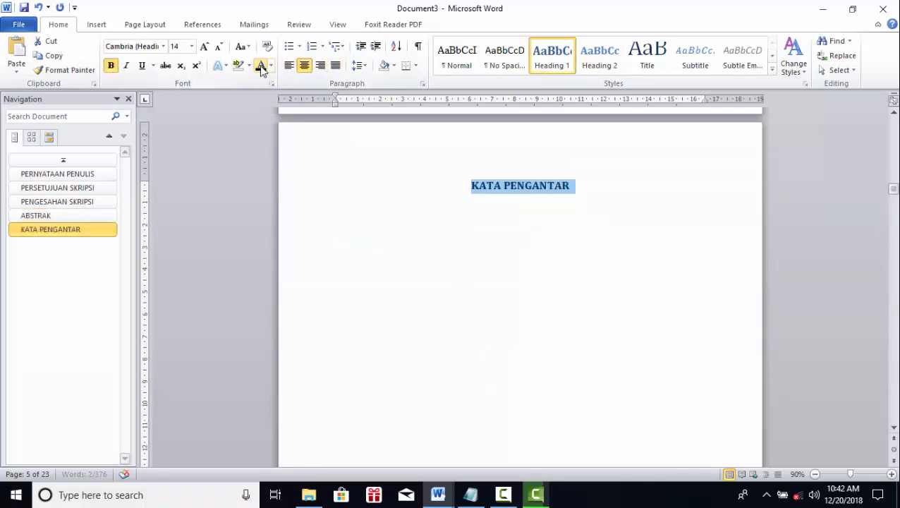
# Format the DAFTAR ISI title as a centered Heading 1 with a black font color.
pyautogui.scroll(-6, 383, 219)
pyautogui.scroll(-4, 422, 236)
pyautogui.moveTo(495, 261); pyautogui.dragTo(552, 261)
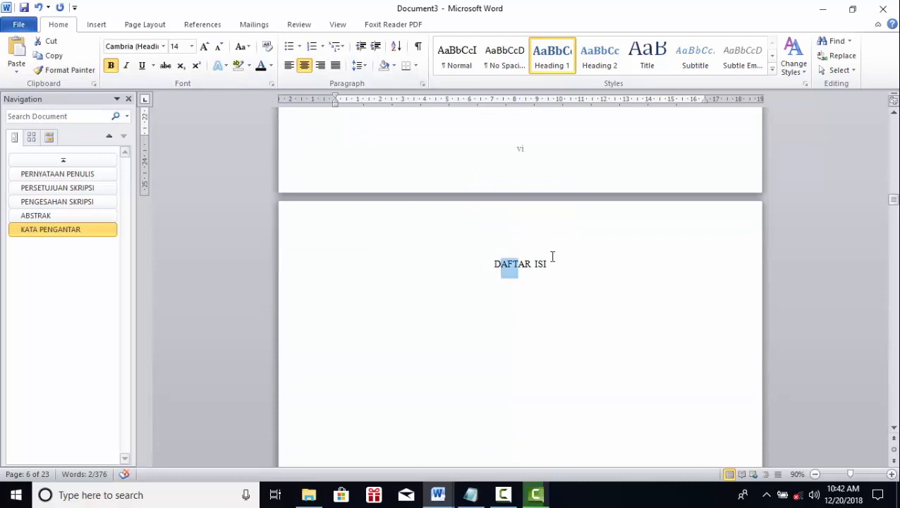
pyautogui.click(552, 60)
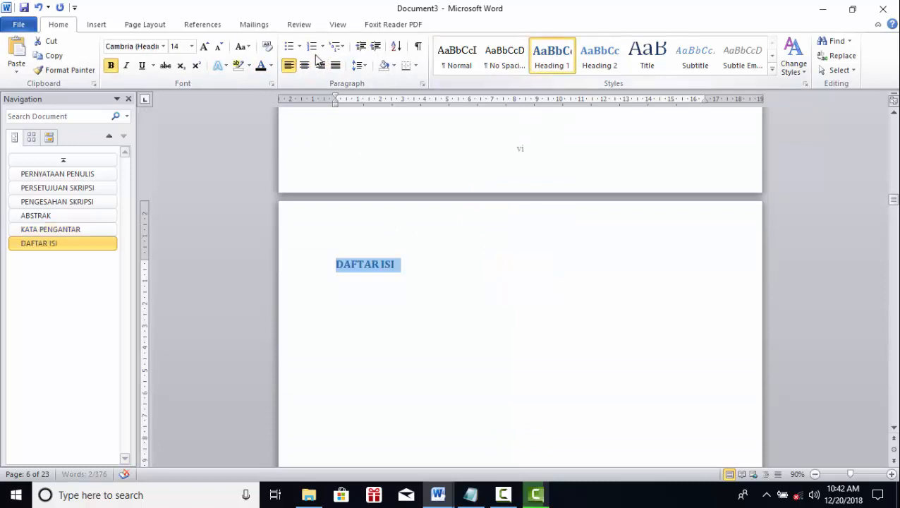
pyautogui.click(304, 65)
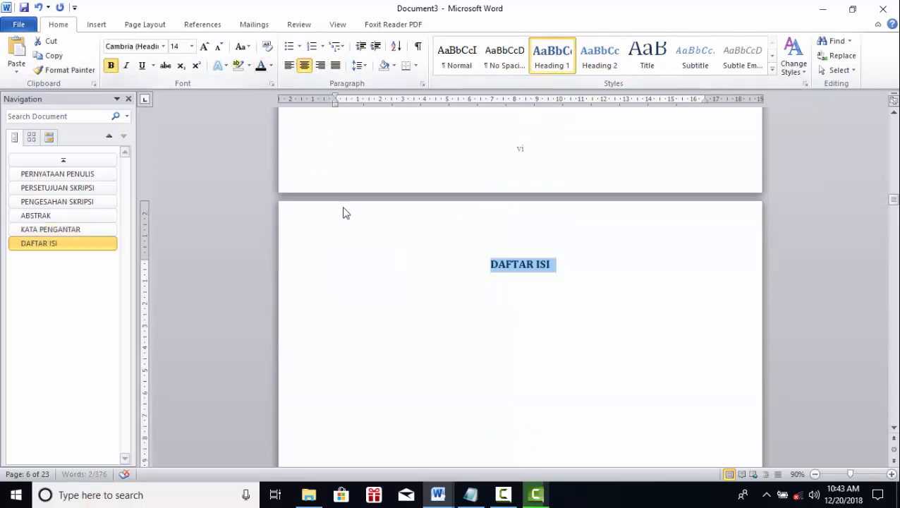
# Format the DAFTAR GAMBAR title as a centered Heading 1 with a black font color.
pyautogui.scroll(-15, 386, 325)
pyautogui.moveTo(479, 344); pyautogui.dragTo(562, 347)
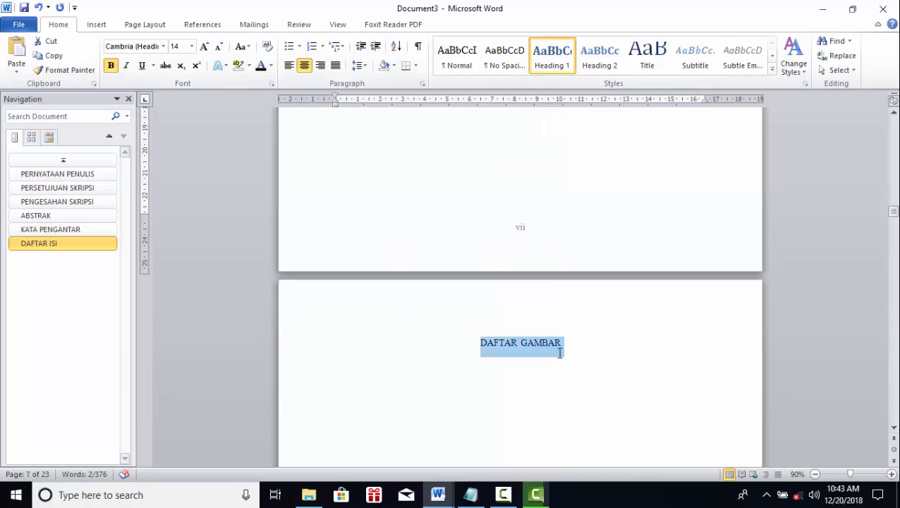
pyautogui.click(552, 60)
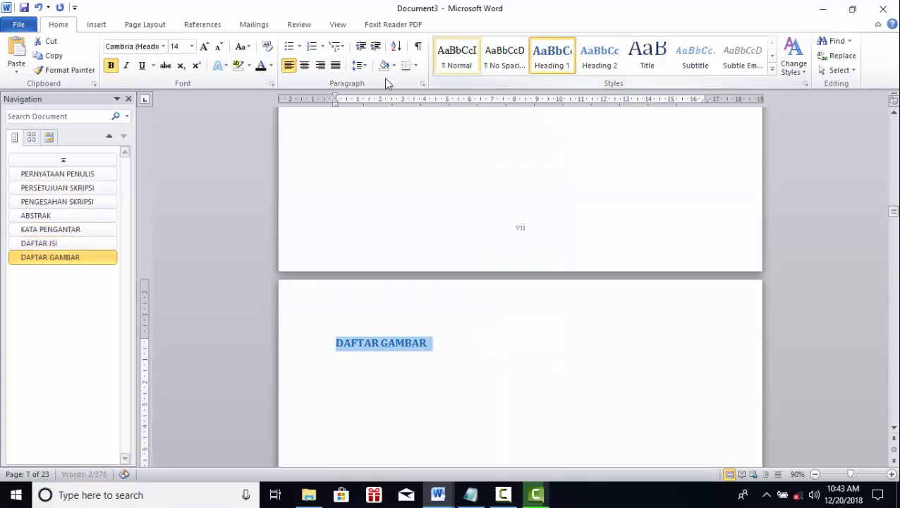
pyautogui.click(304, 65)
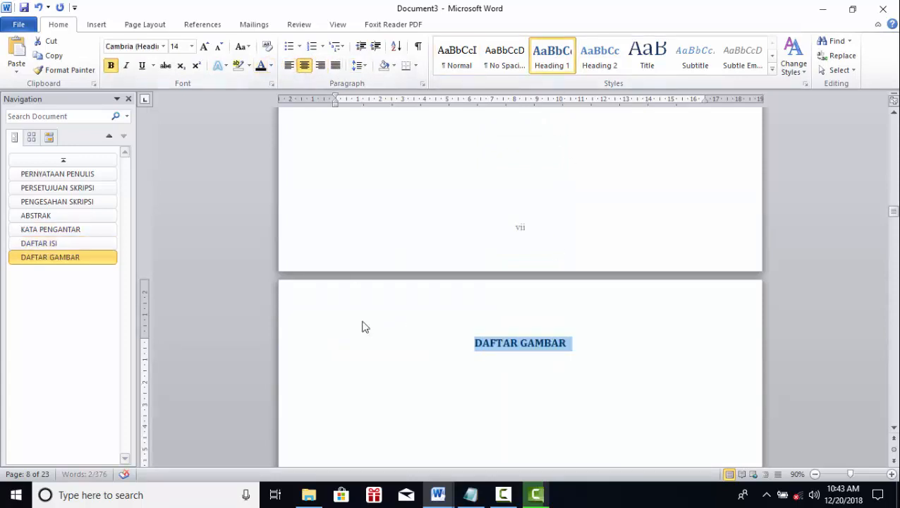
# Apply the Heading 1 style to the DAFTAR TABEL title and center it.
pyautogui.scroll(-15, 464, 323)
pyautogui.moveTo(482, 283); pyautogui.dragTo(601, 290)
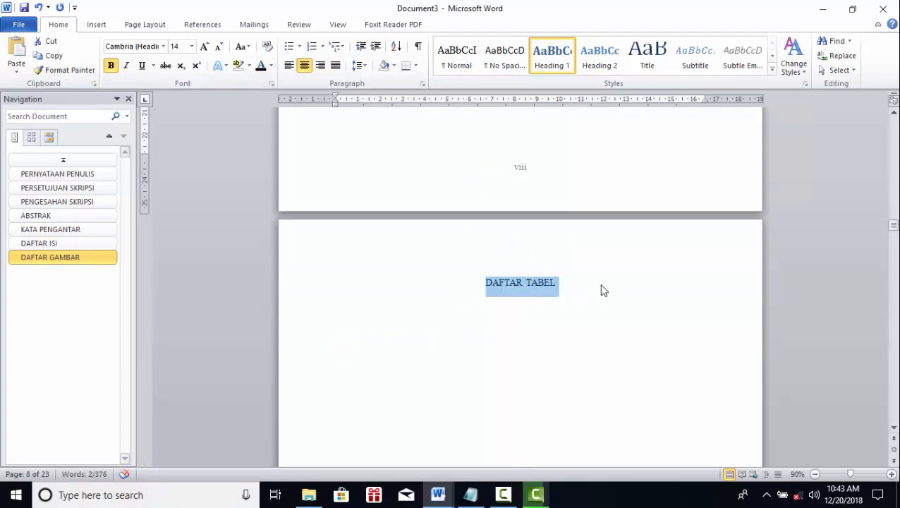
pyautogui.click(553, 58)
pyautogui.click(304, 67)
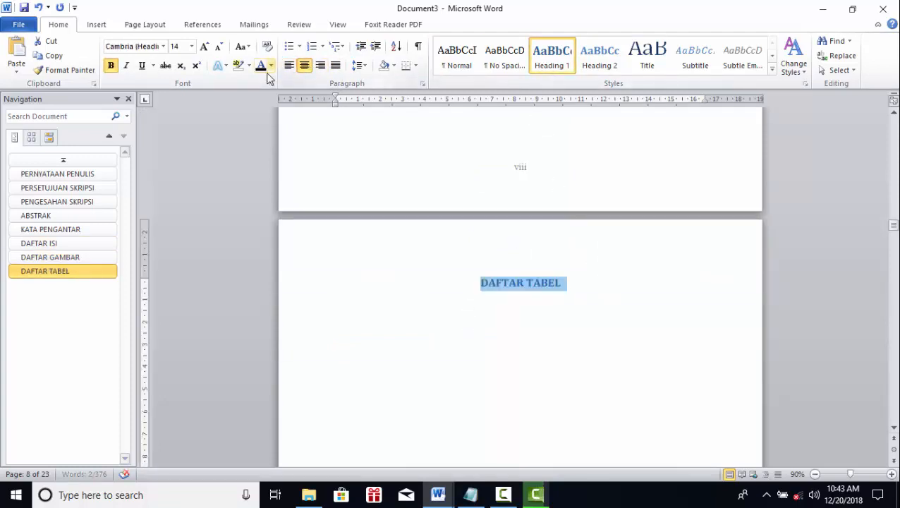
# Format the DAFTAR LAMPIRAN title as a centered Heading 1 with a black font color.
pyautogui.scroll(-15, 432, 327)
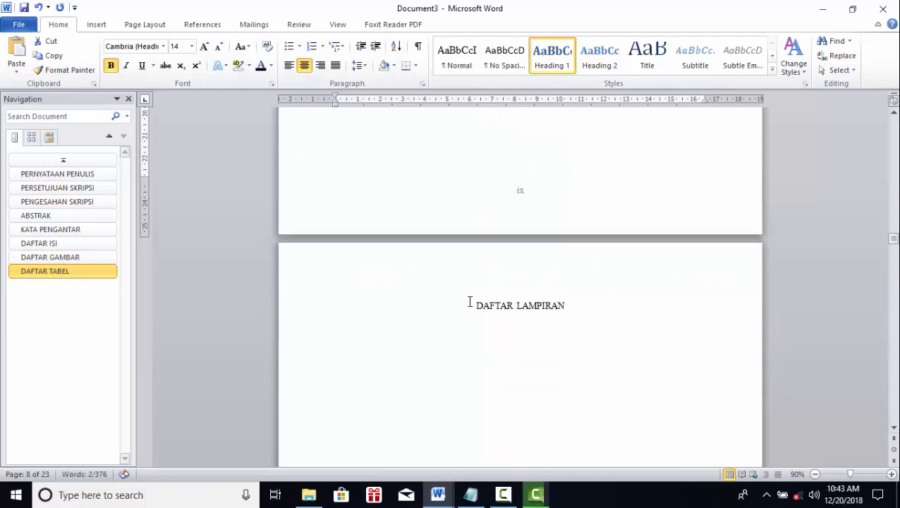
pyautogui.moveTo(484, 305); pyautogui.dragTo(579, 310)
pyautogui.click(554, 59)
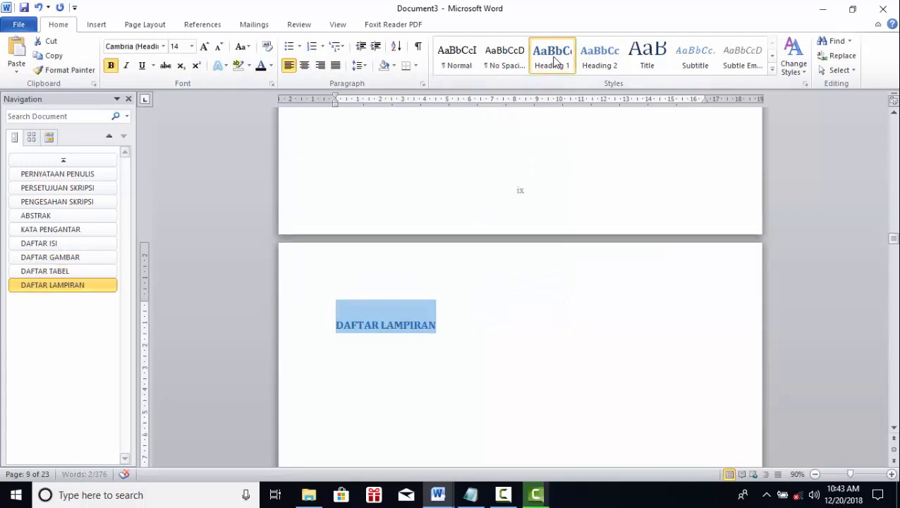
pyautogui.click(304, 65)
pyautogui.click(260, 65)
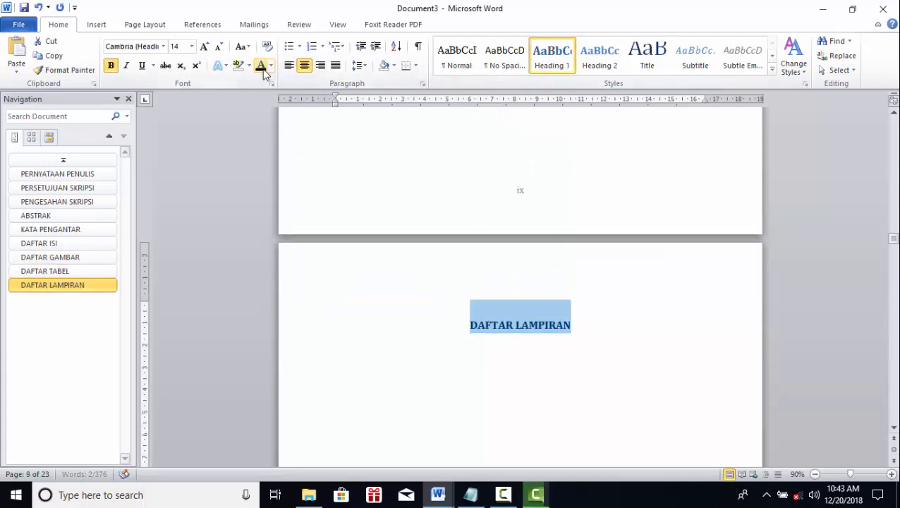
# Format the BAB 1 PENDAHULUAN chapter title as a centered Heading 1 with a black font color.
pyautogui.scroll(-3, 441, 328)
pyautogui.scroll(-3, 441, 328)
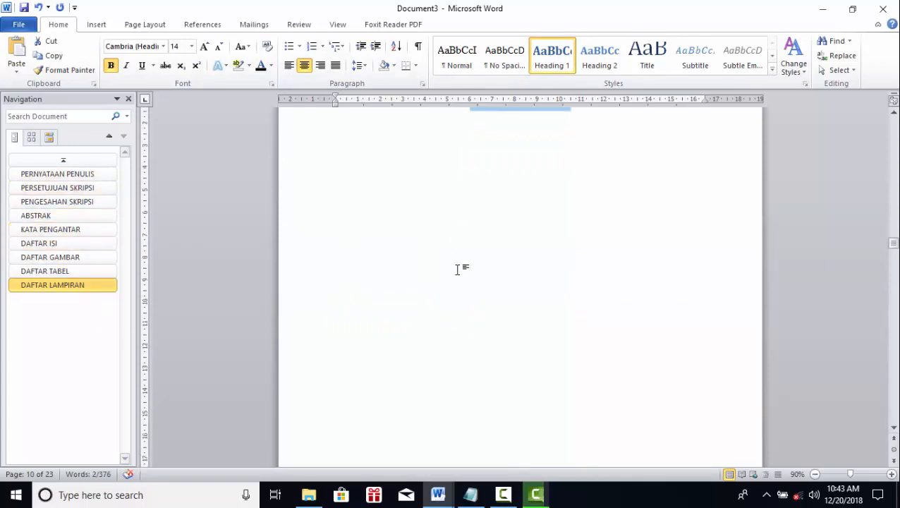
pyautogui.scroll(-3, 484, 301)
pyautogui.scroll(-3, 483, 301)
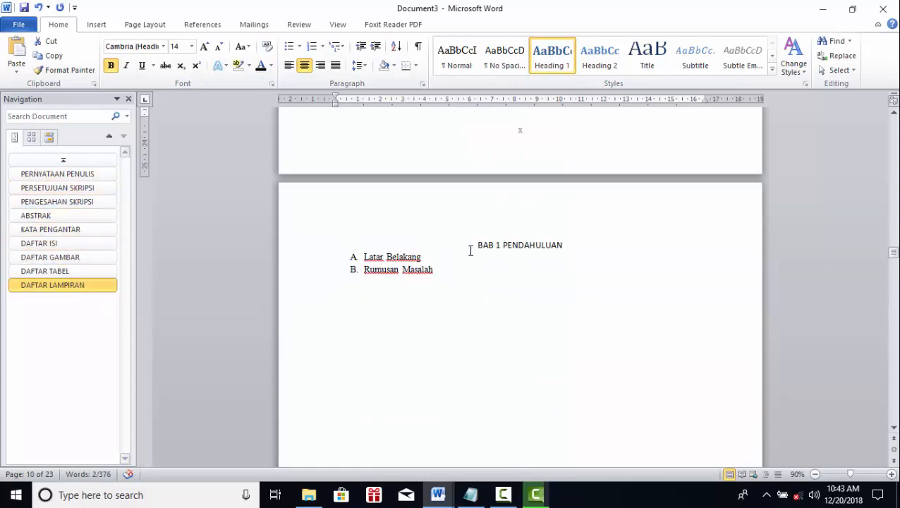
pyautogui.moveTo(511, 250); pyautogui.dragTo(580, 237)
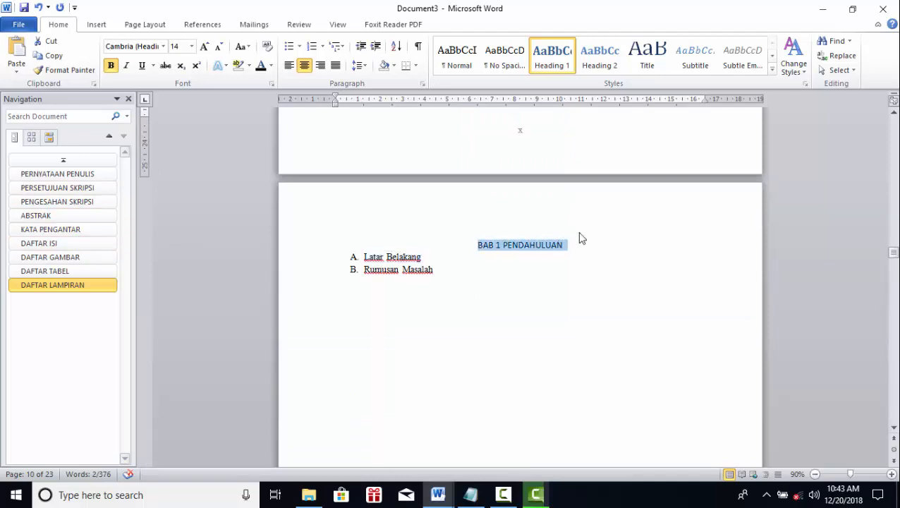
pyautogui.click(504, 56)
pyautogui.click(554, 51)
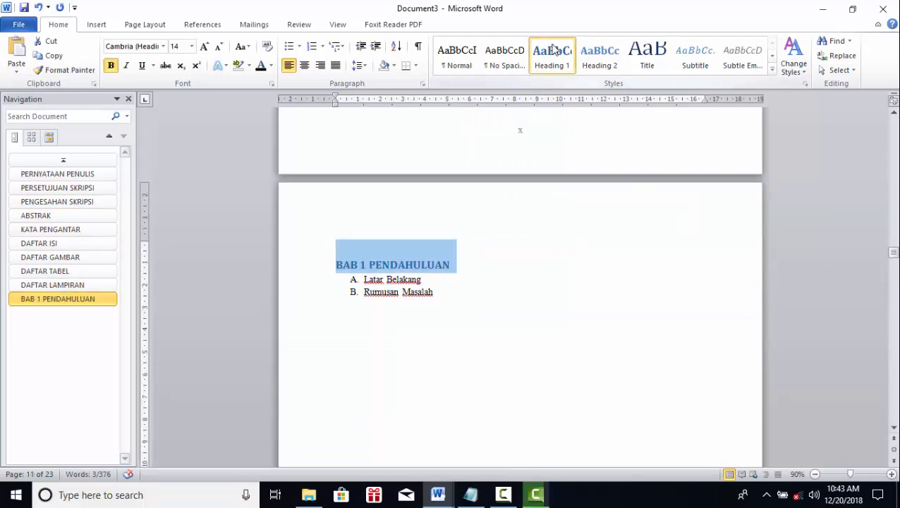
pyautogui.click(304, 65)
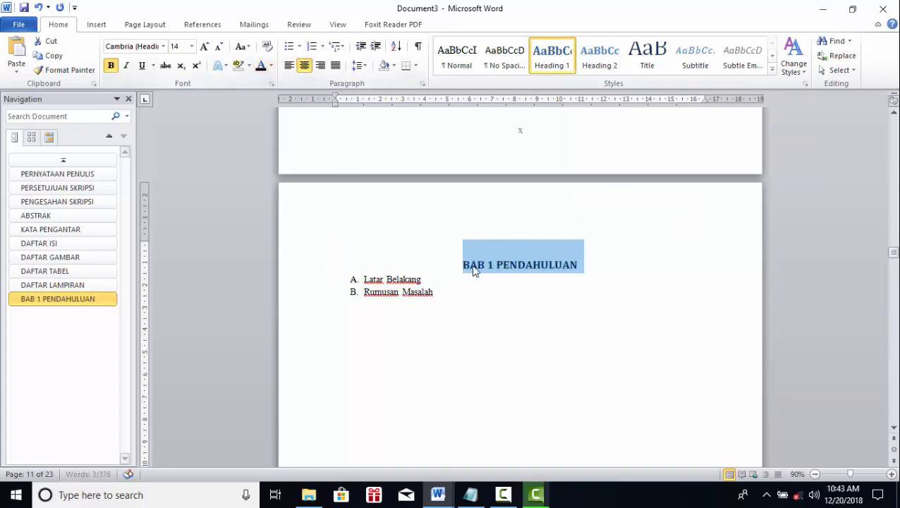
pyautogui.click(494, 267)
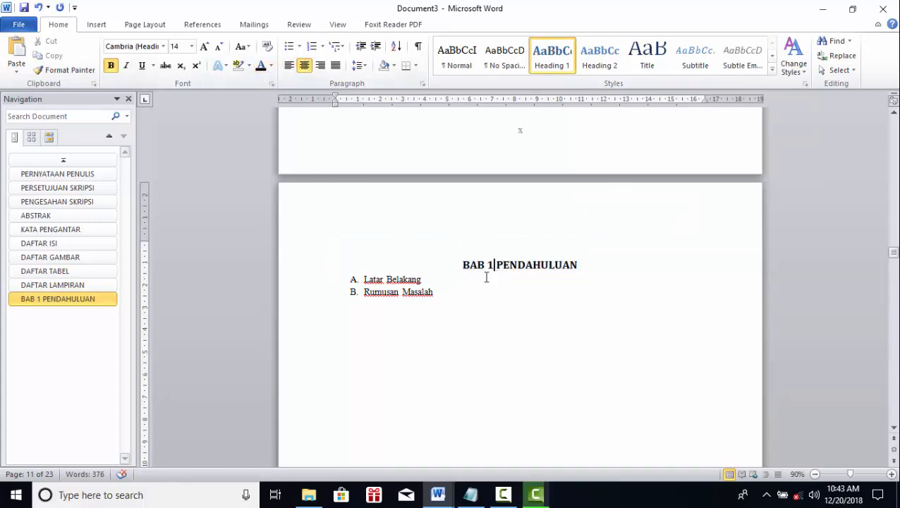
# Apply the Heading 2 style to the Latar Belakang subheading and restore its list letter "A.".
pyautogui.click(391, 280)
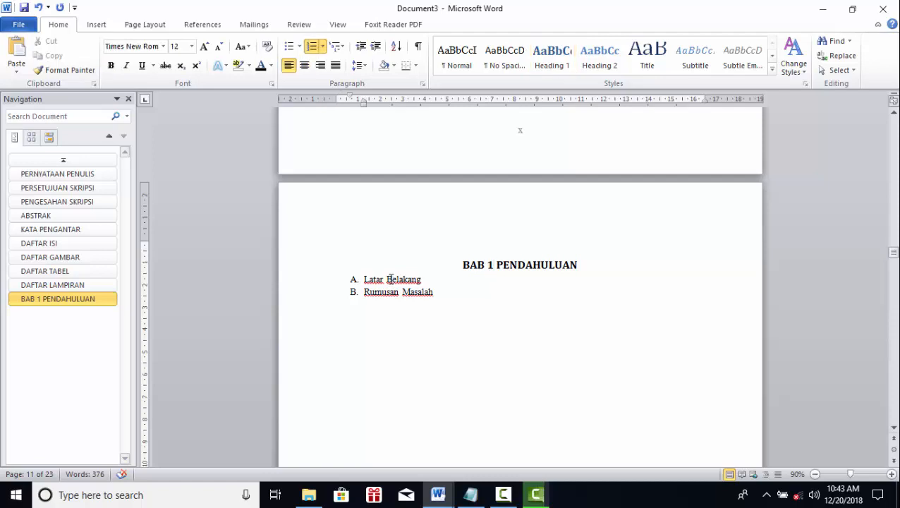
pyautogui.moveTo(421, 282); pyautogui.dragTo(383, 280)
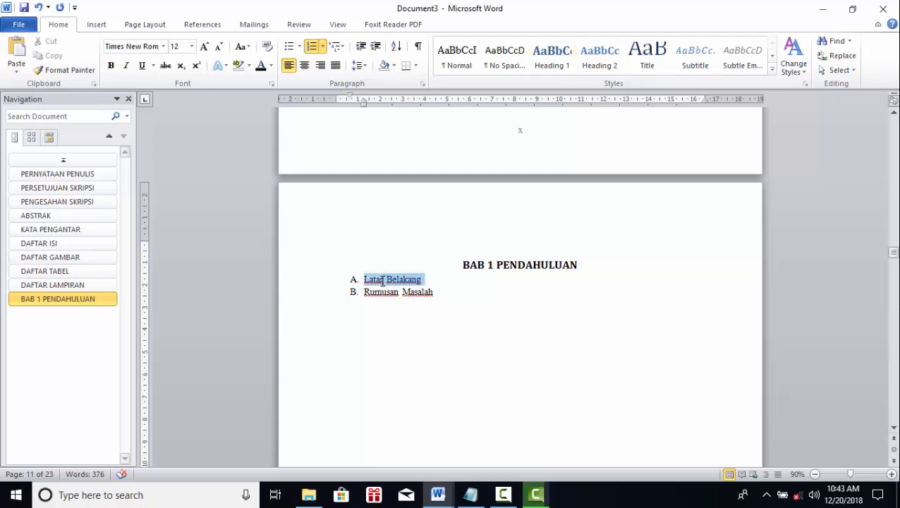
pyautogui.click(598, 66)
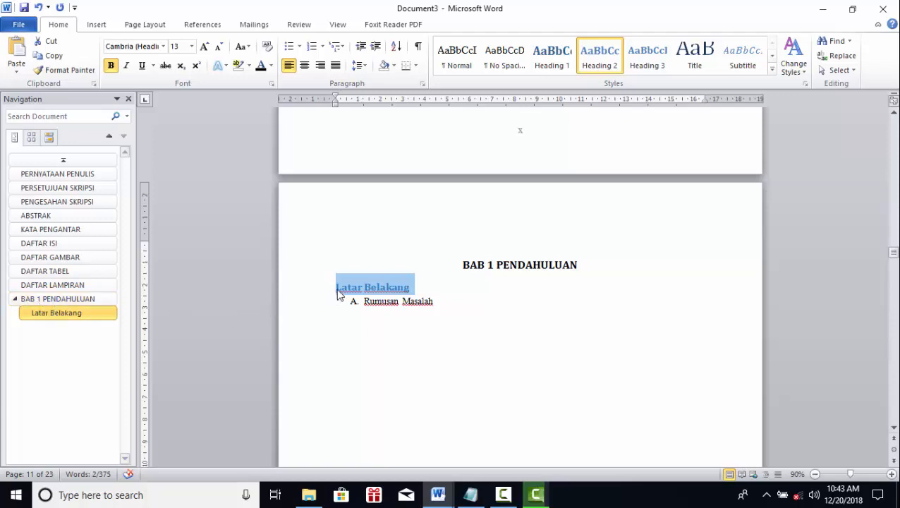
pyautogui.press('Left')
pyautogui.write('A.')
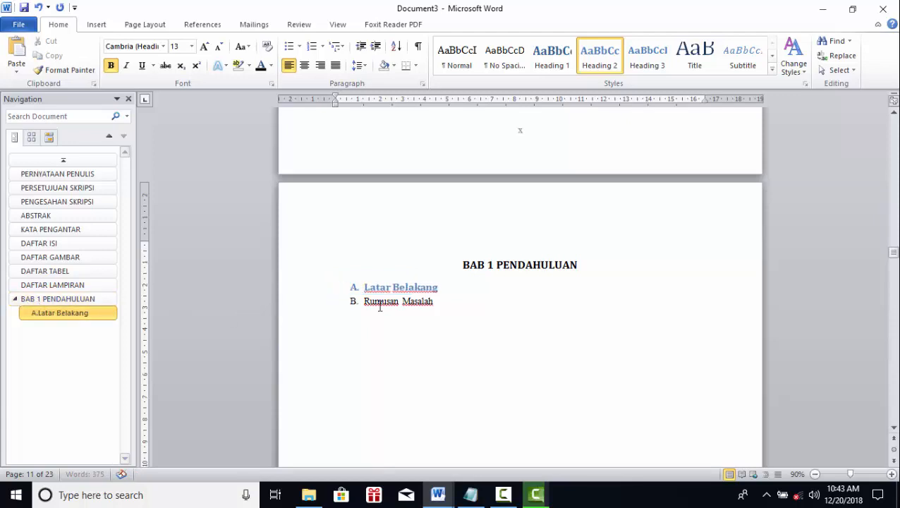
# Apply the Heading 2 style to the Rumusan Masalah subheading and restore its list letter "B.".
pyautogui.moveTo(438, 300); pyautogui.dragTo(360, 301)
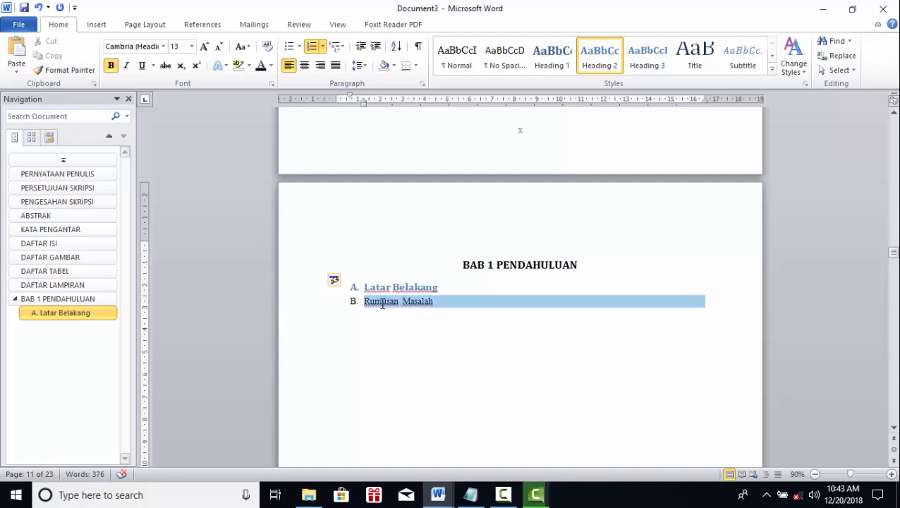
pyautogui.click(599, 56)
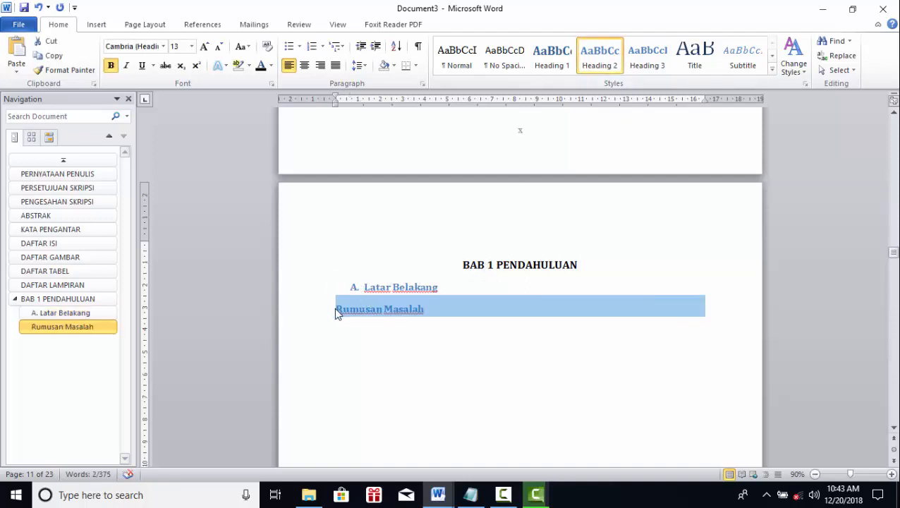
pyautogui.click(335, 309)
pyautogui.write('B.')
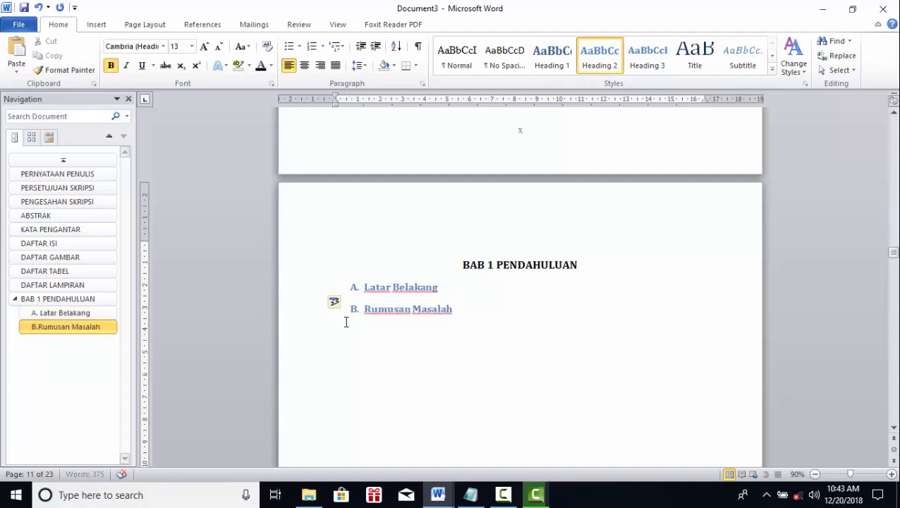
# Change the font color of the Latar Belakang and Rumusan Masalah subheadings to black.
pyautogui.scroll(-1, 346, 322)
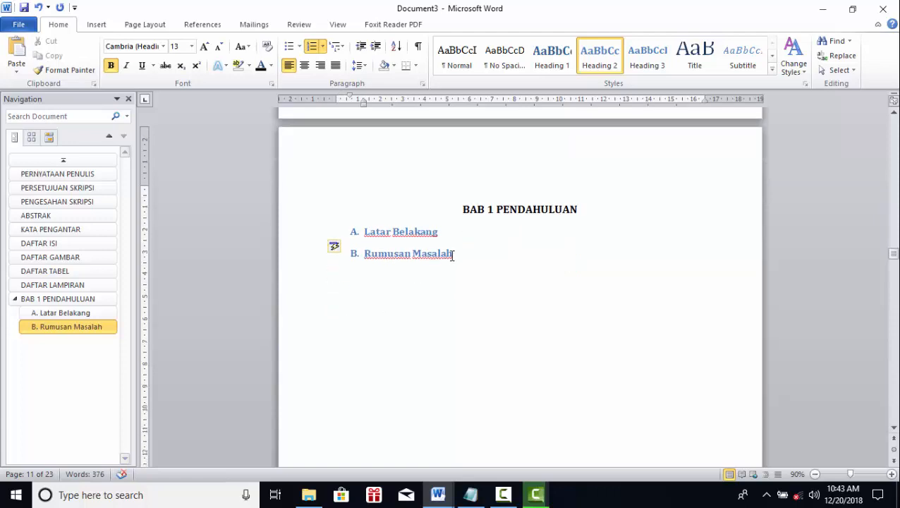
pyautogui.moveTo(452, 255); pyautogui.dragTo(363, 233)
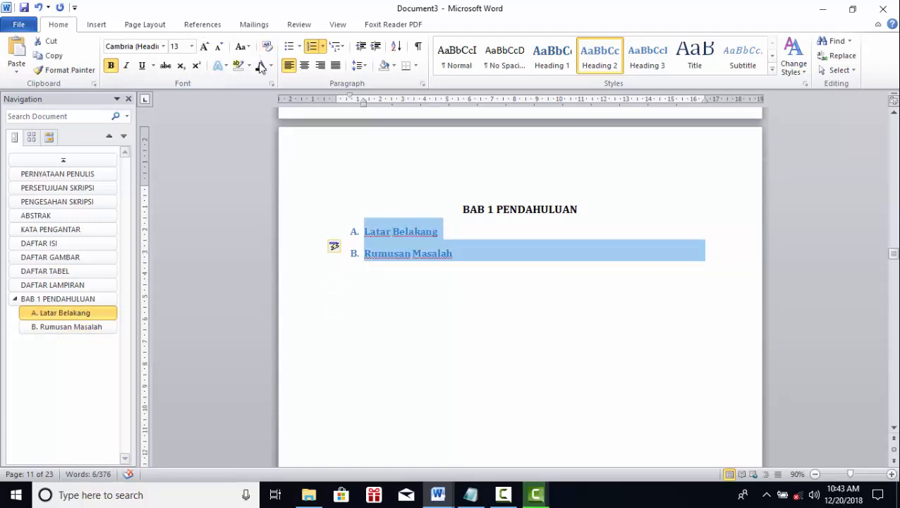
pyautogui.click(261, 65)
# Apply the Heading 2 style to the Batasan Masalah and Tujuan dan Manfaat subheadings.
pyautogui.scroll(-11, 402, 211)
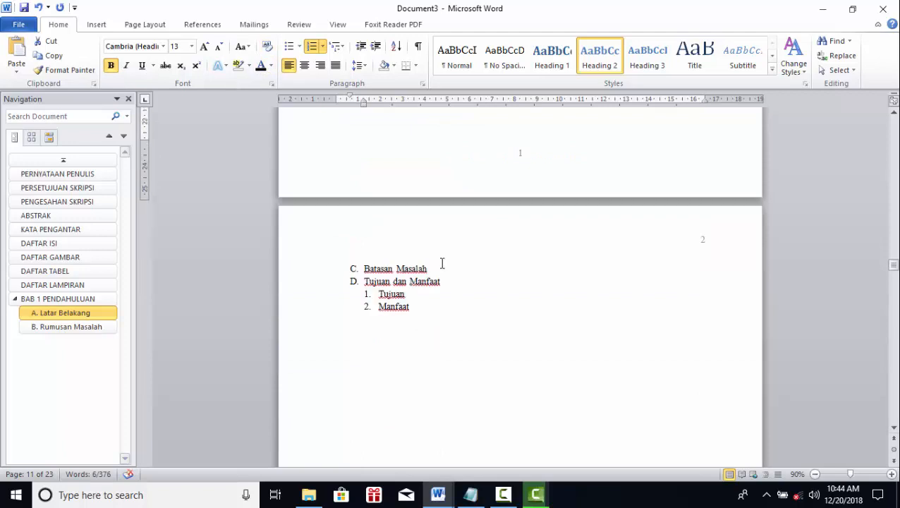
pyautogui.moveTo(447, 281); pyautogui.dragTo(363, 269)
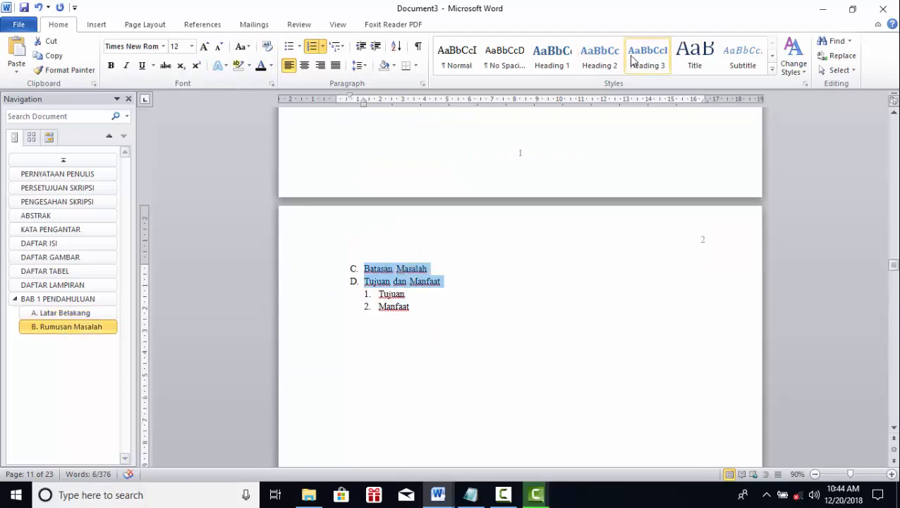
pyautogui.click(600, 57)
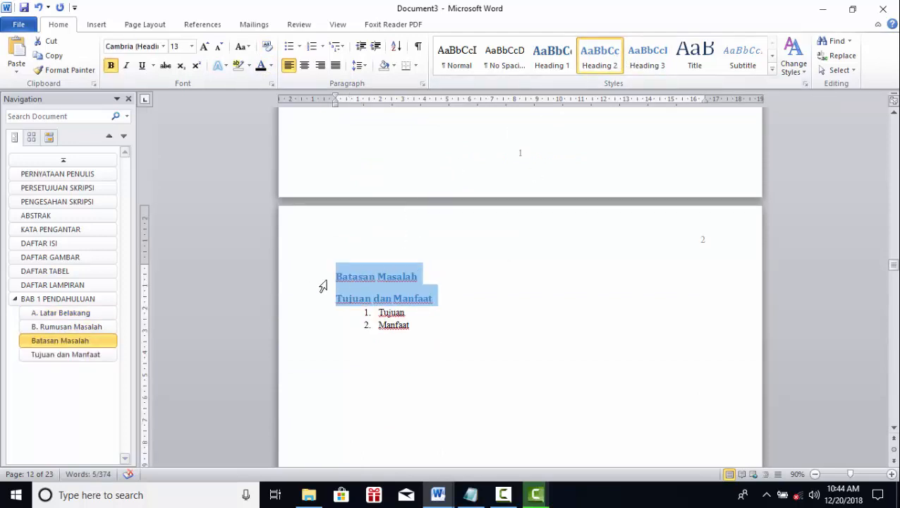
# Restore the list letters "C." before Batasan Masalah and "D." before Tujuan dan Manfaat.
pyautogui.click(362, 278)
pyautogui.press('Home')
pyautogui.write('C.')
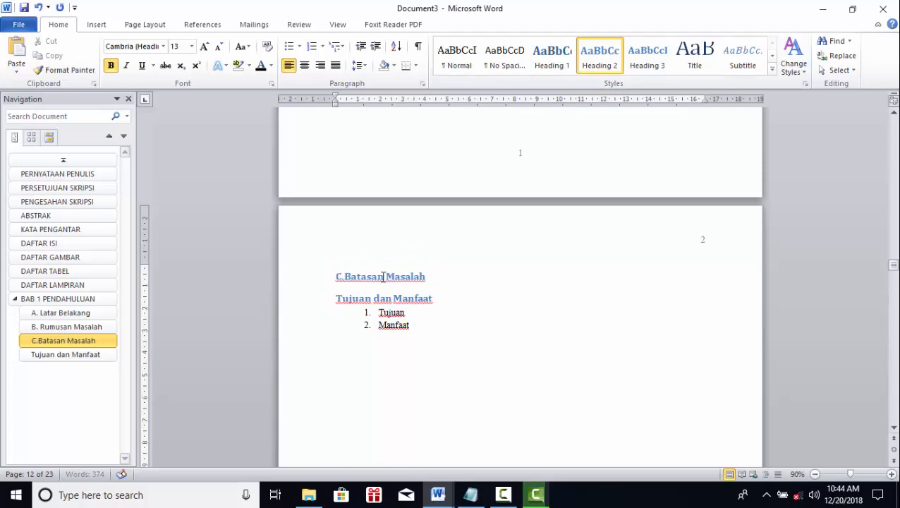
pyautogui.press('Down')
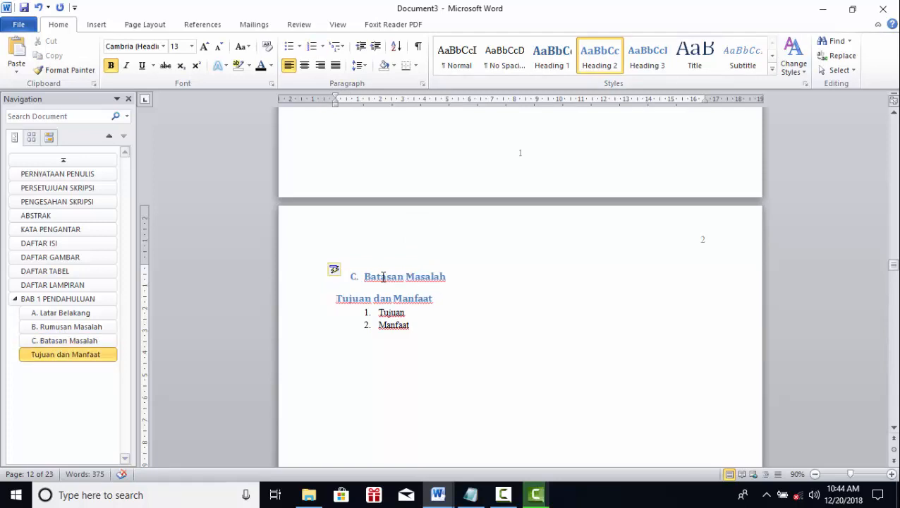
pyautogui.write('D.')
pyautogui.press('Down')
pyautogui.hotkey('shift', 'End')
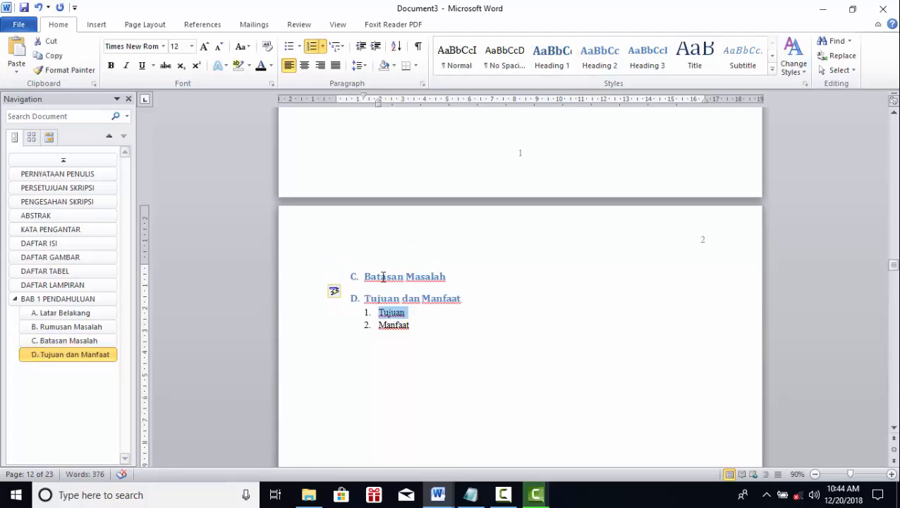
# Change the font color of the Batasan Masalah and Tujuan dan Manfaat subheadings to black.
pyautogui.press('Up')
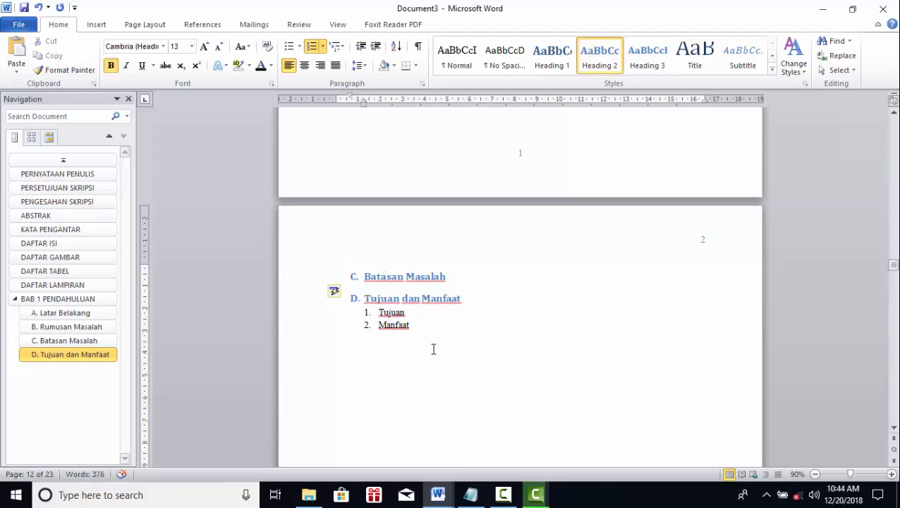
pyautogui.moveTo(461, 298); pyautogui.dragTo(365, 268)
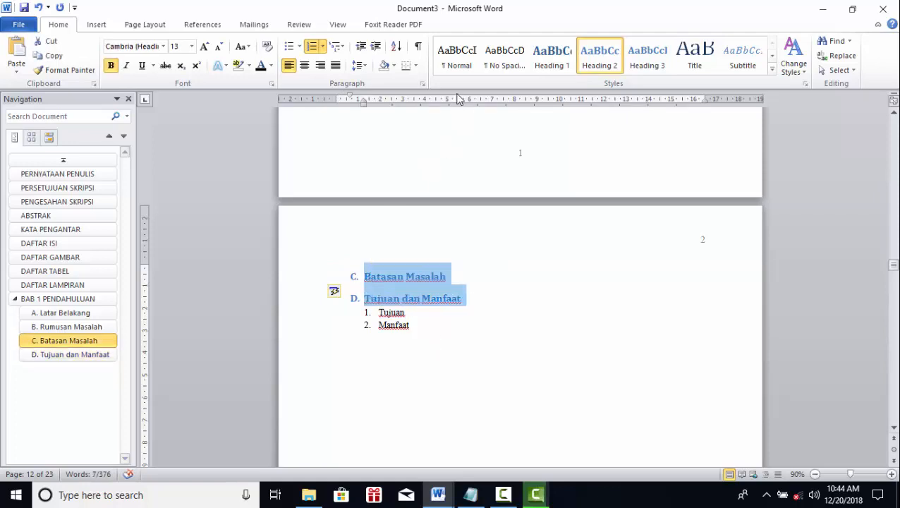
pyautogui.click(261, 64)
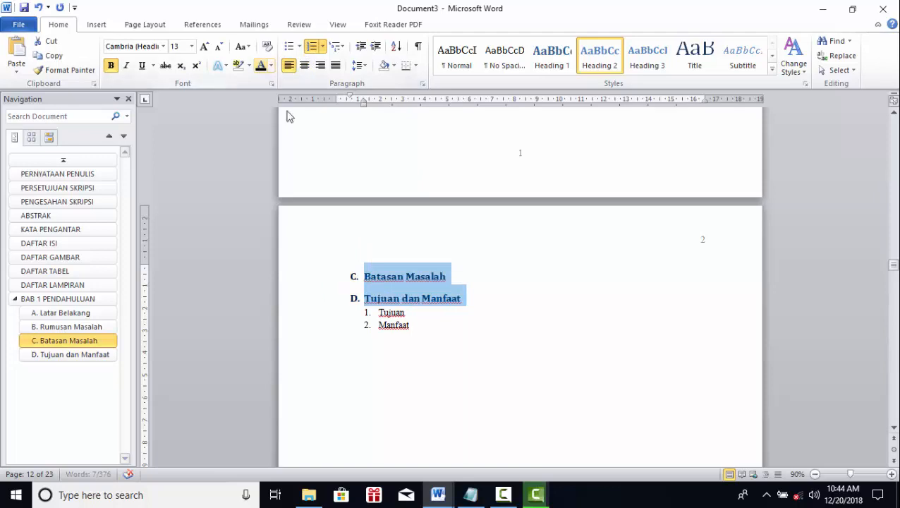
# Apply the Heading 3 style to Tujuan and Manfaat under the Tujuan dan Manfaat subheading.
pyautogui.click(417, 331)
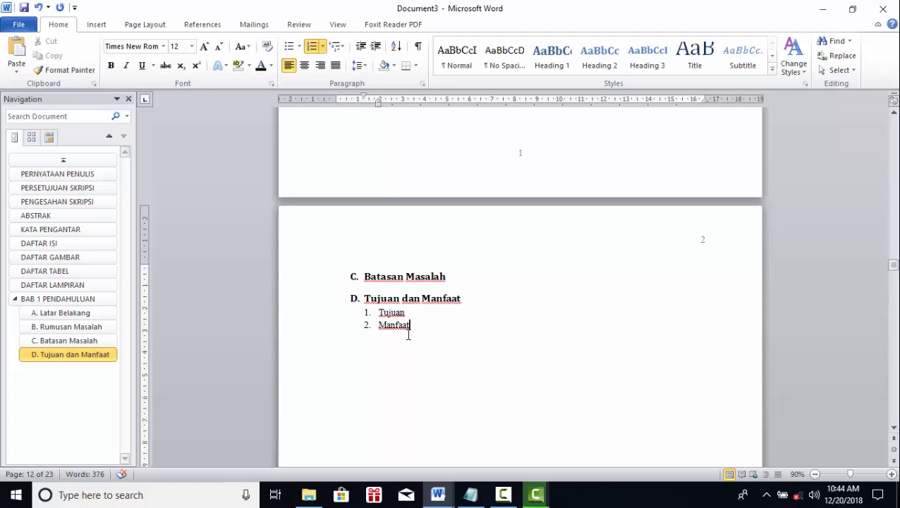
pyautogui.moveTo(414, 330); pyautogui.dragTo(386, 315)
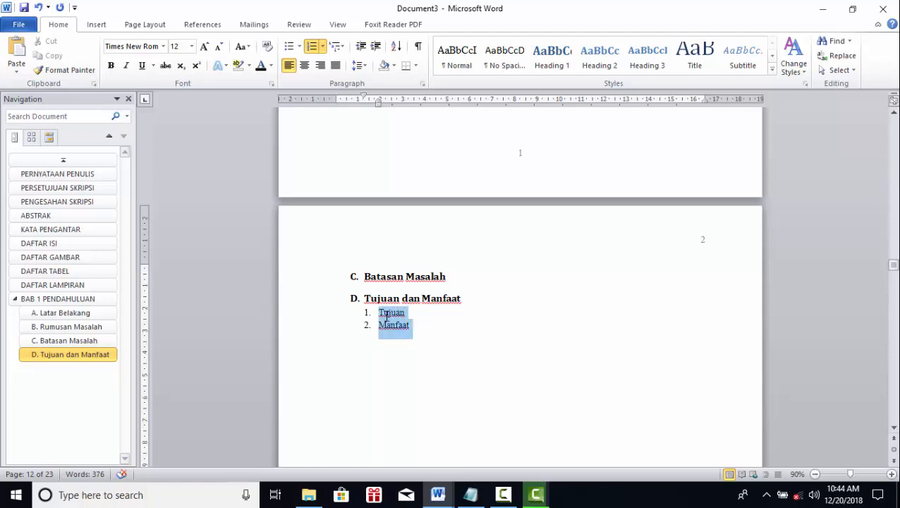
pyautogui.click(647, 56)
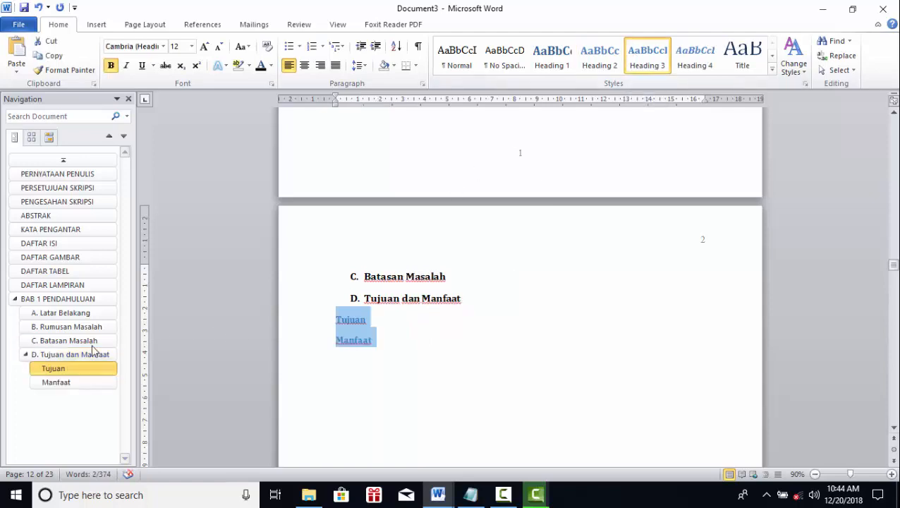
pyautogui.click(25, 355)
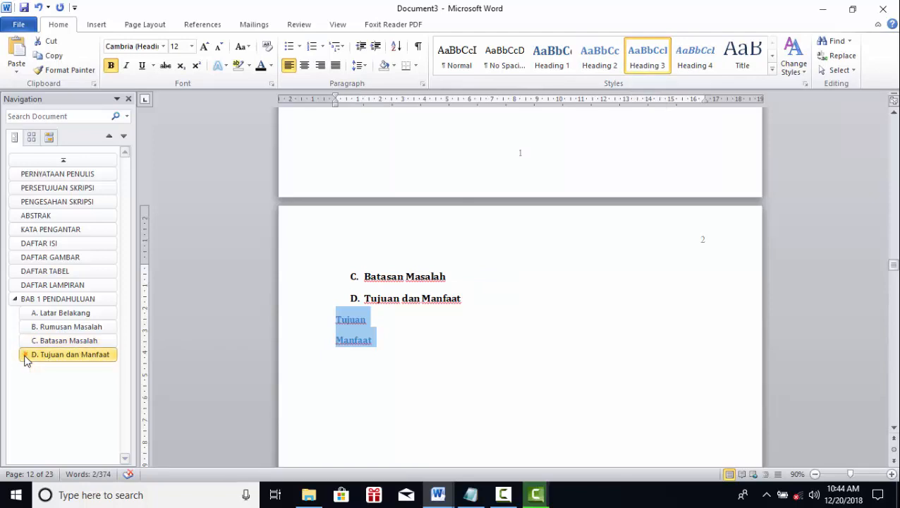
pyautogui.click(26, 354)
# Restore the numbers "1." before Tujuan and "2." before Manfaat, and change the font color of both to black.
pyautogui.click(336, 321)
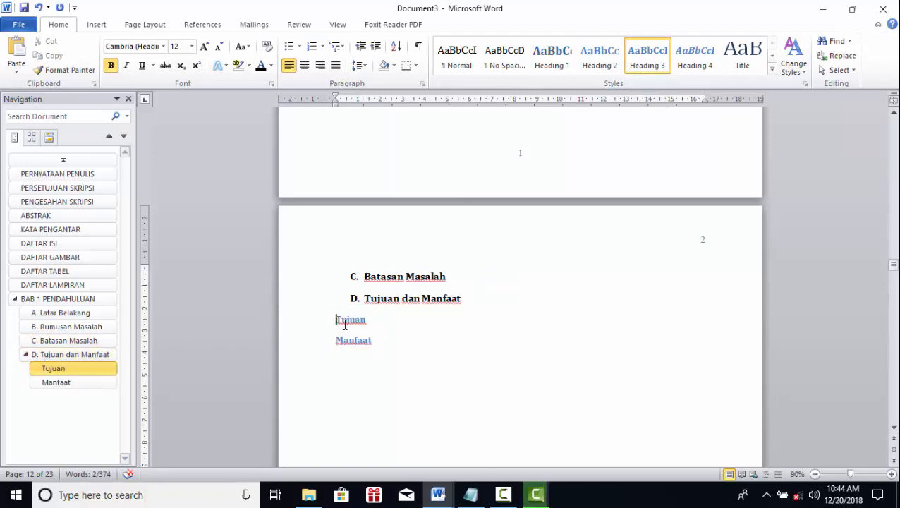
pyautogui.write('1.')
pyautogui.press('Down')
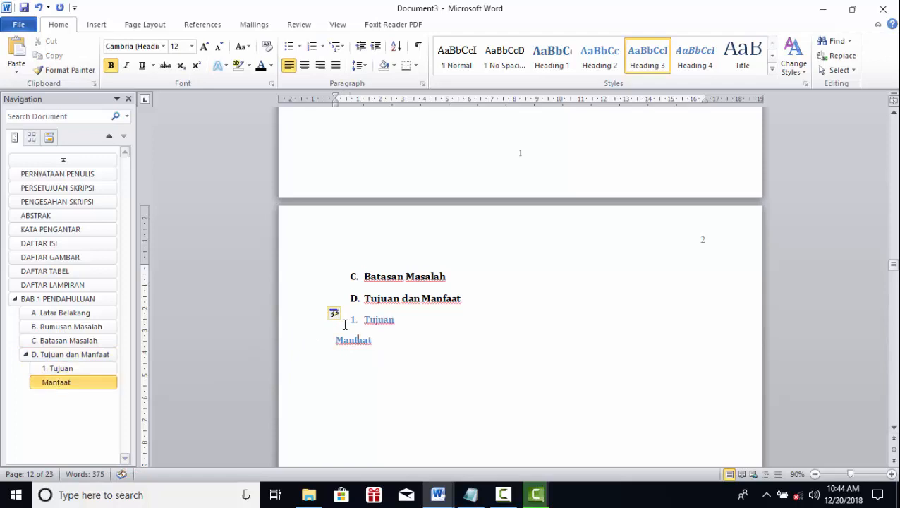
pyautogui.write('1.')
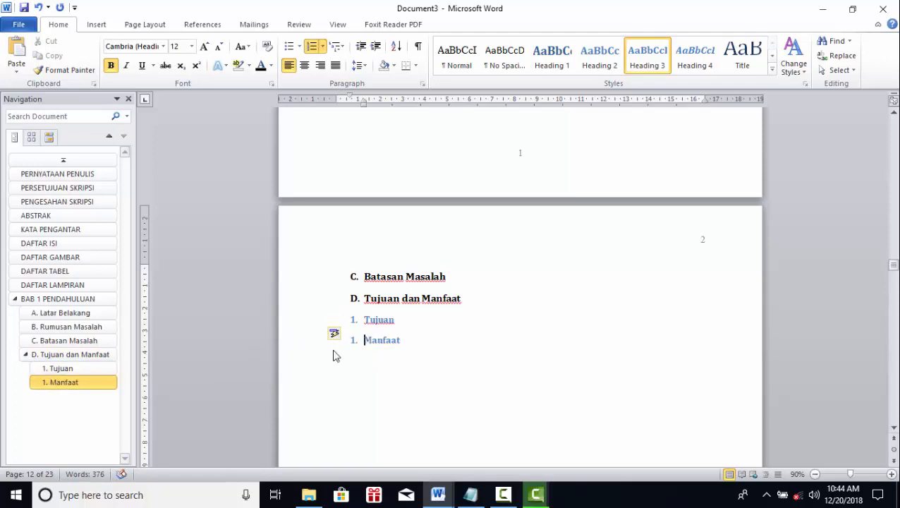
pyautogui.press('BackSpace')
pyautogui.write('2.')
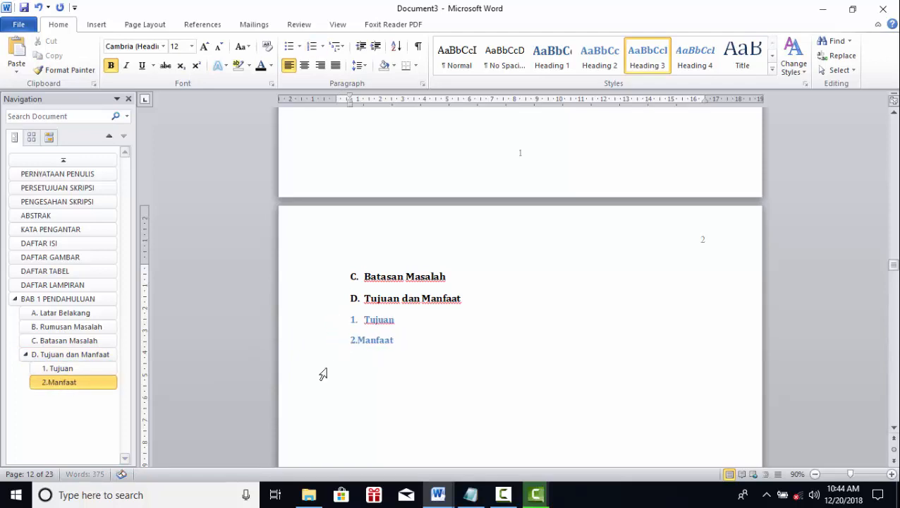
pyautogui.moveTo(405, 347); pyautogui.dragTo(363, 318)
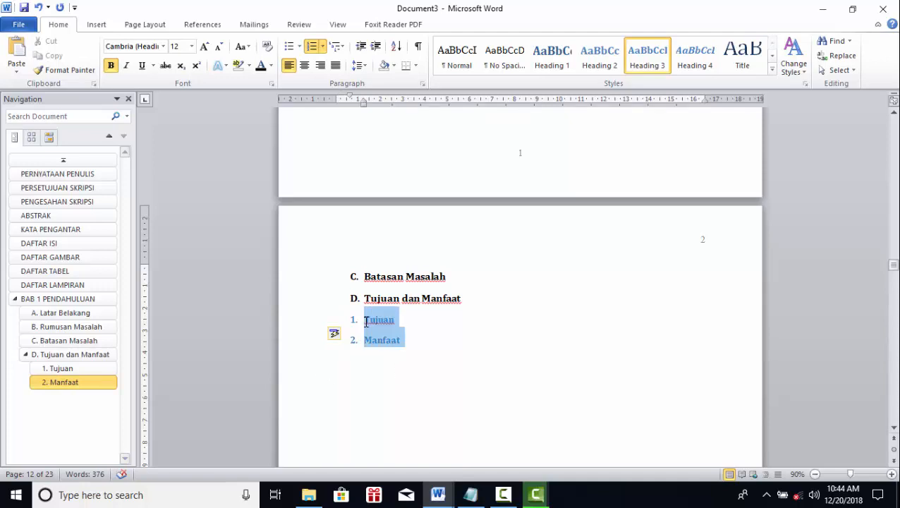
pyautogui.click(260, 65)
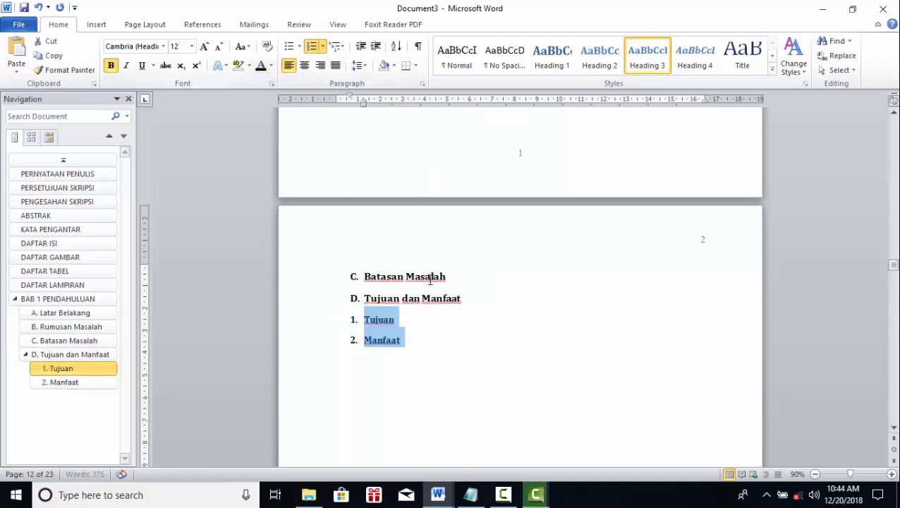
# Apply the Heading 2 style in black to the Metodologi Penelitian subheading and restore its list letter "E.".
pyautogui.scroll(-10, 423, 290)
pyautogui.scroll(-4, 423, 290)
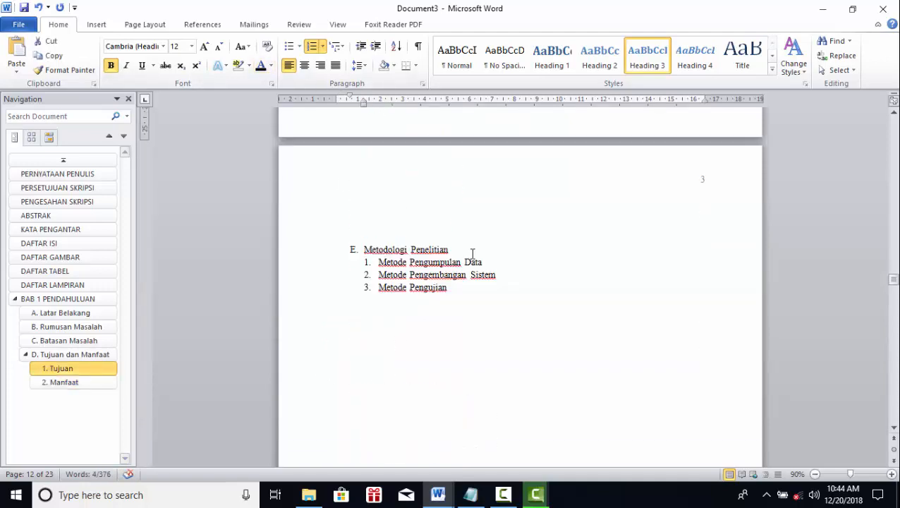
pyautogui.moveTo(417, 245); pyautogui.dragTo(378, 237)
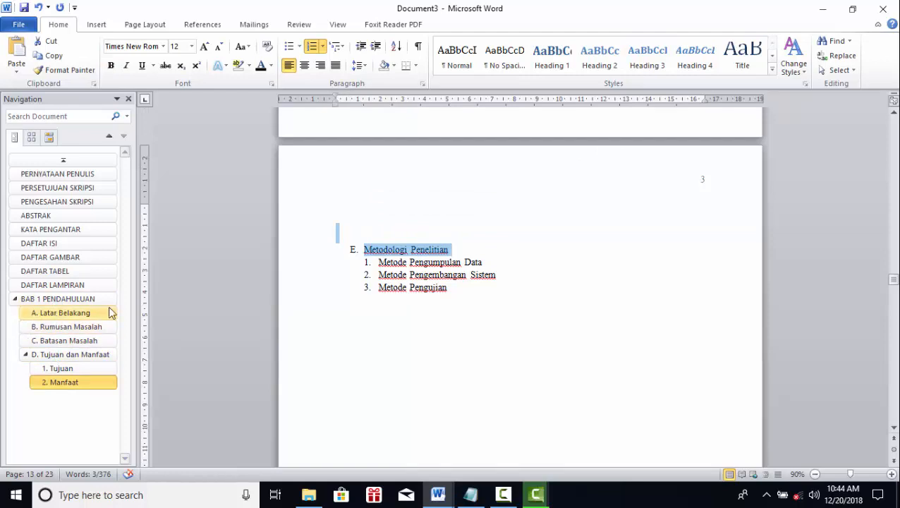
pyautogui.click(598, 56)
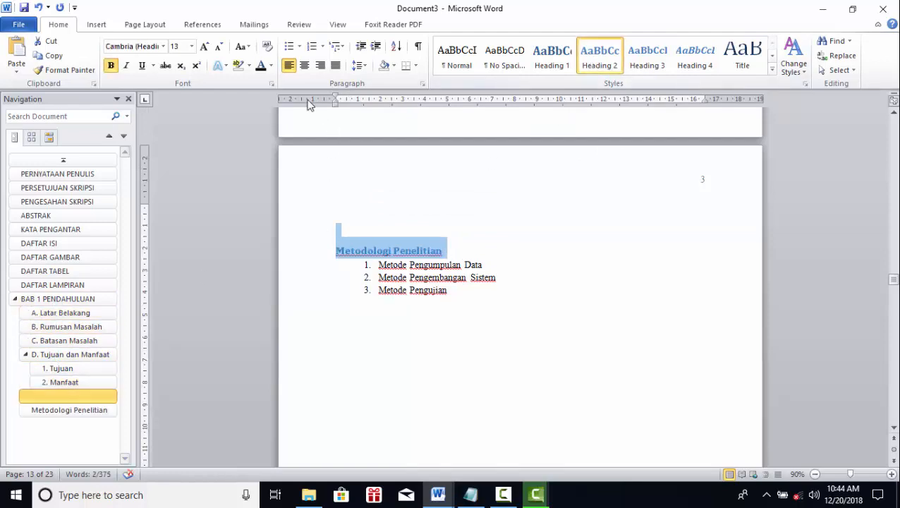
pyautogui.click(336, 253)
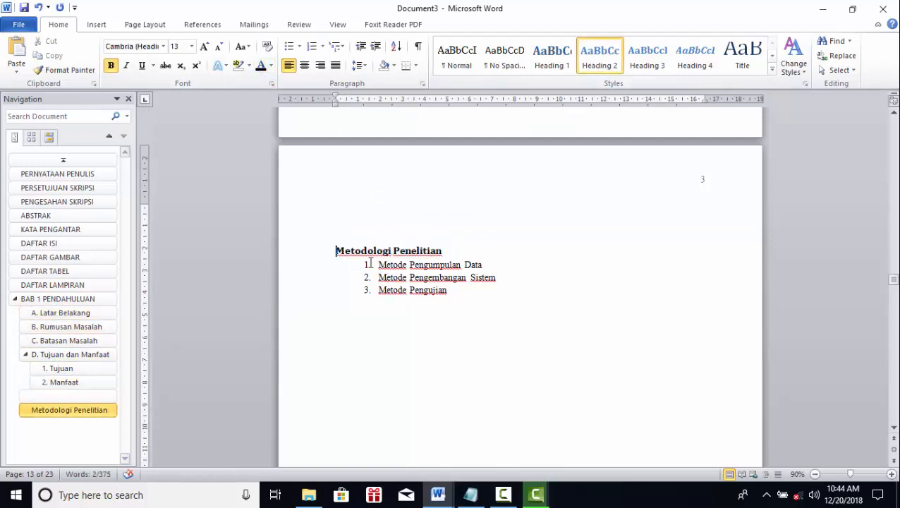
pyautogui.write('E')
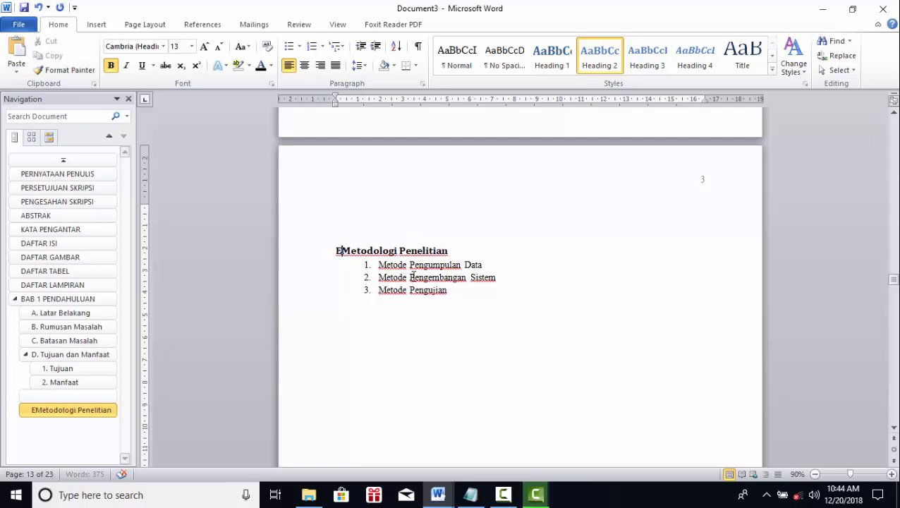
pyautogui.write('.')
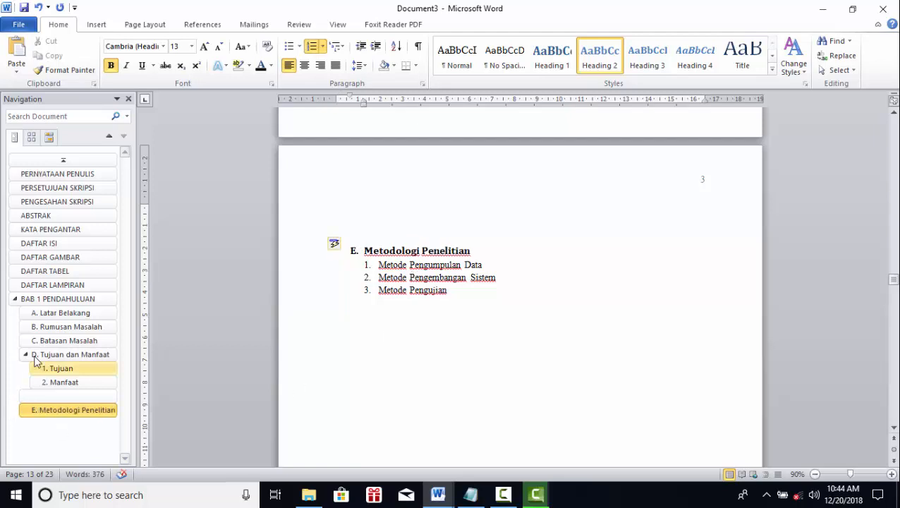
pyautogui.click(42, 397)
pyautogui.rightClick(41, 401)
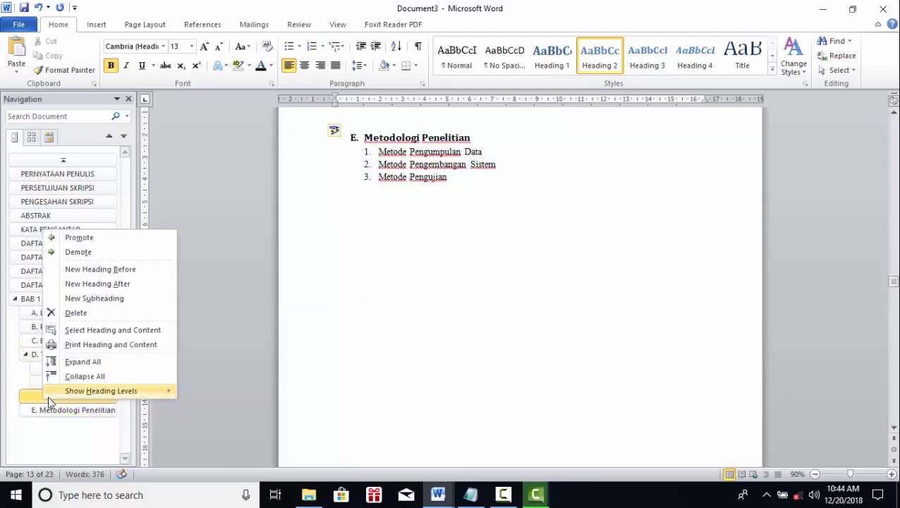
pyautogui.click(67, 433)
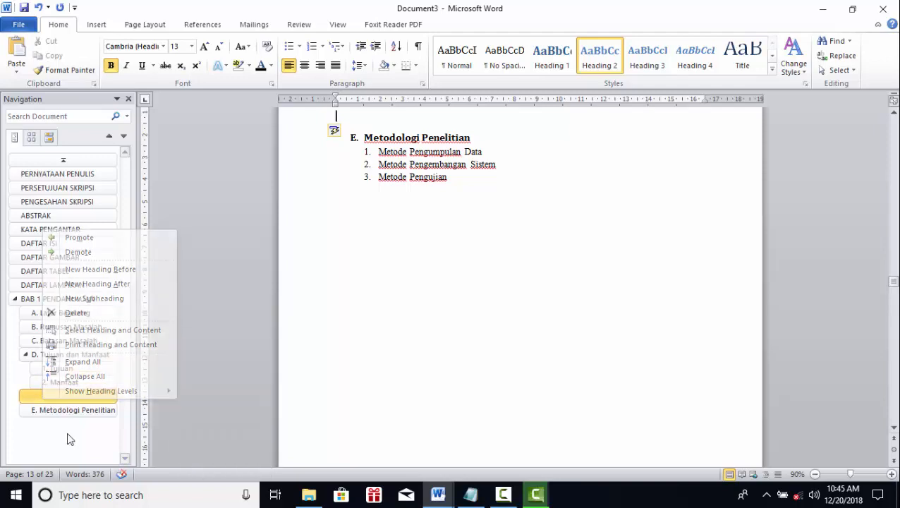
pyautogui.click(74, 409)
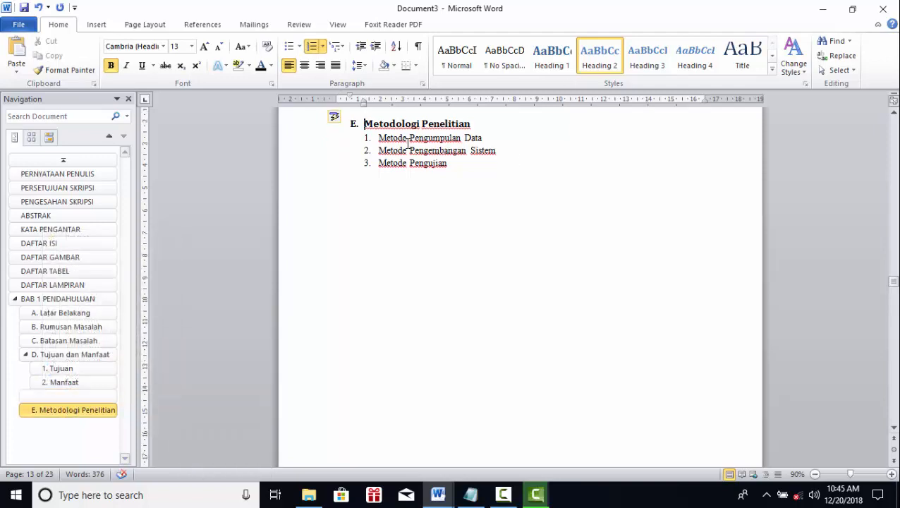
# Apply the Heading 3 style to Metode Pengumpulan Data, Metode Pengembangan Sistem and Metode Pengujian, and number them 1., 2. and 3.
pyautogui.moveTo(447, 165); pyautogui.dragTo(388, 136)
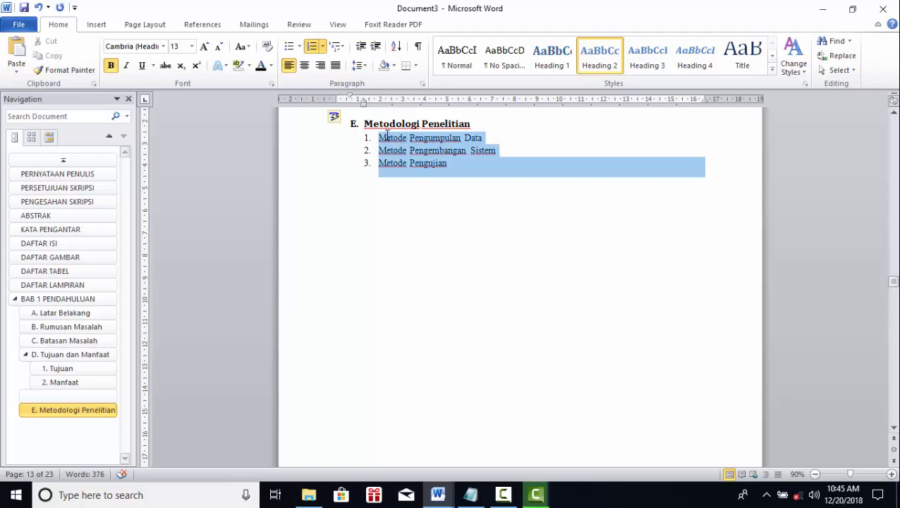
pyautogui.click(647, 57)
pyautogui.click(361, 165)
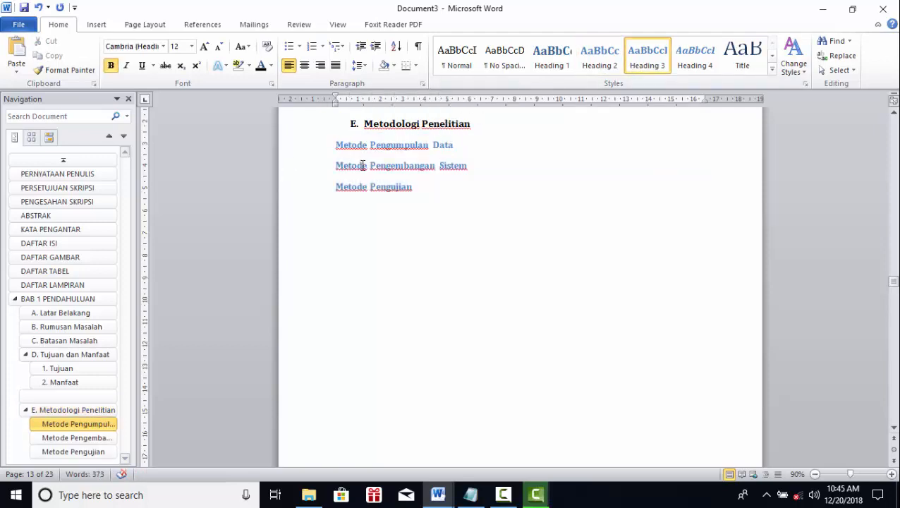
pyautogui.write('1.')
pyautogui.press('Down')
pyautogui.press('Down')
pyautogui.press('Left')
pyautogui.press('Up')
pyautogui.press('Left')
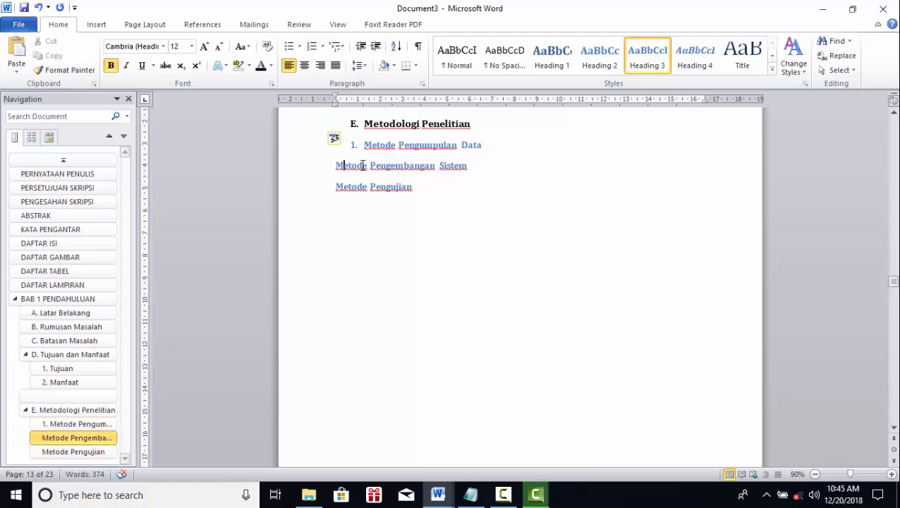
pyautogui.write('2. ')
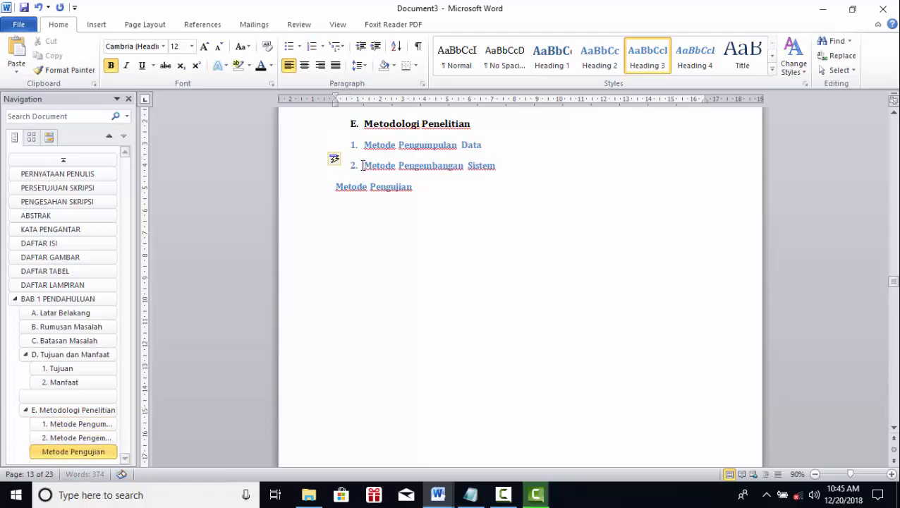
pyautogui.write('3.')
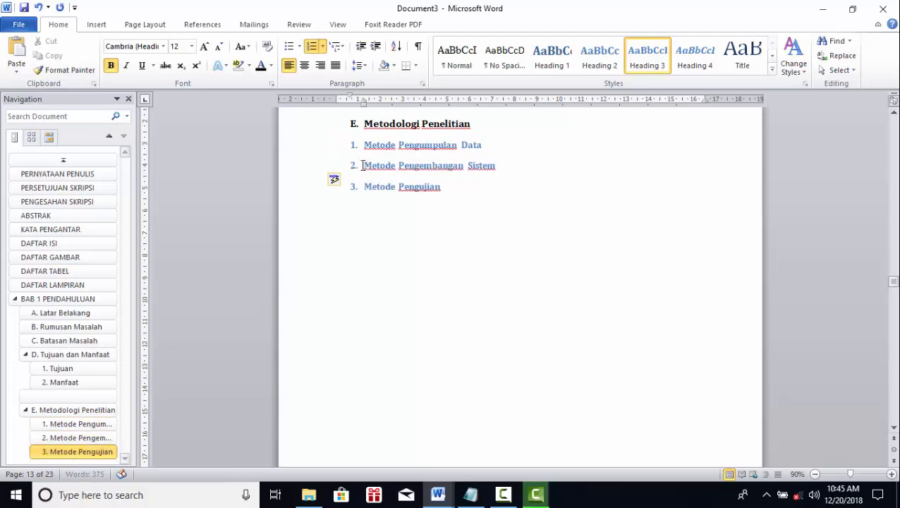
# Change the font color of the three Metode headings to black and indent them slightly further than Metodologi Penelitian.
pyautogui.moveTo(436, 188); pyautogui.dragTo(366, 144)
pyautogui.click(261, 68)
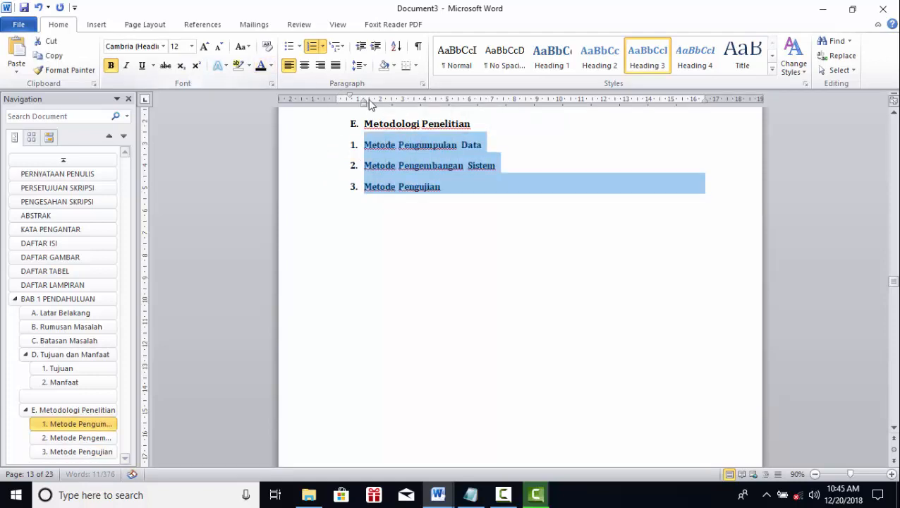
pyautogui.moveTo(366, 108); pyautogui.dragTo(377, 109)
pyautogui.click(465, 232)
pyautogui.scroll(3, 465, 231)
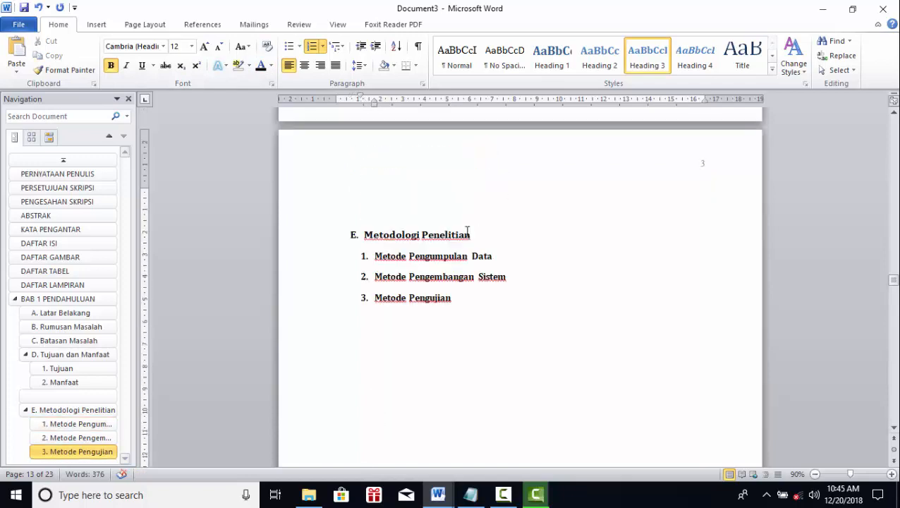
# Try the No Spacing style on the empty heading above Metodologi Penelitian, and set it back to Heading 2.
pyautogui.click(83, 399)
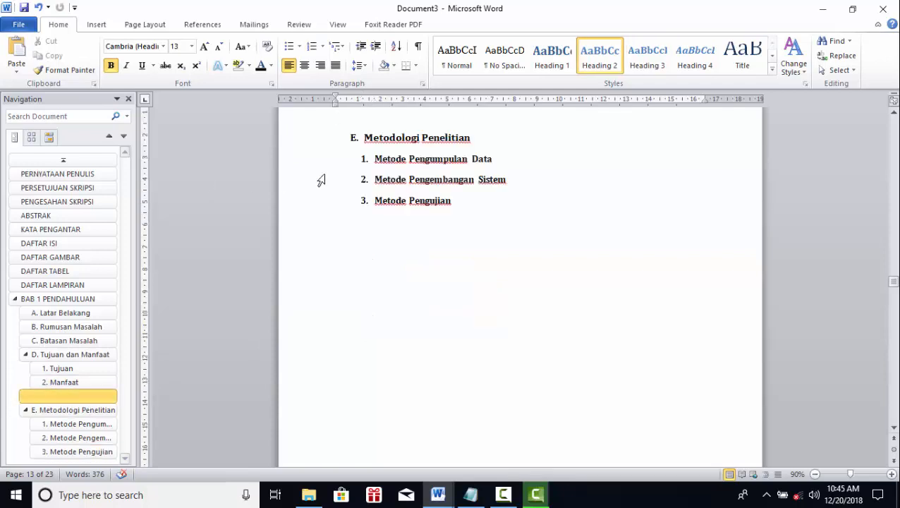
pyautogui.scroll(3, 353, 187)
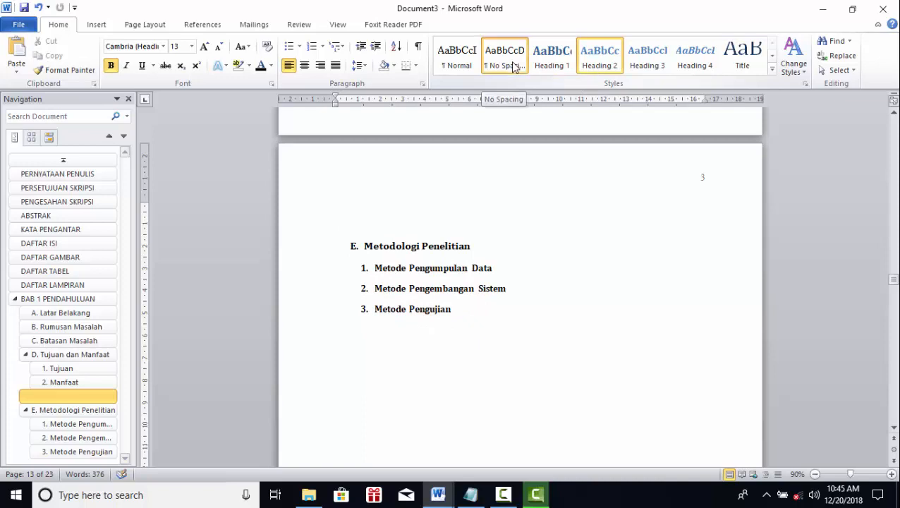
pyautogui.click(514, 66)
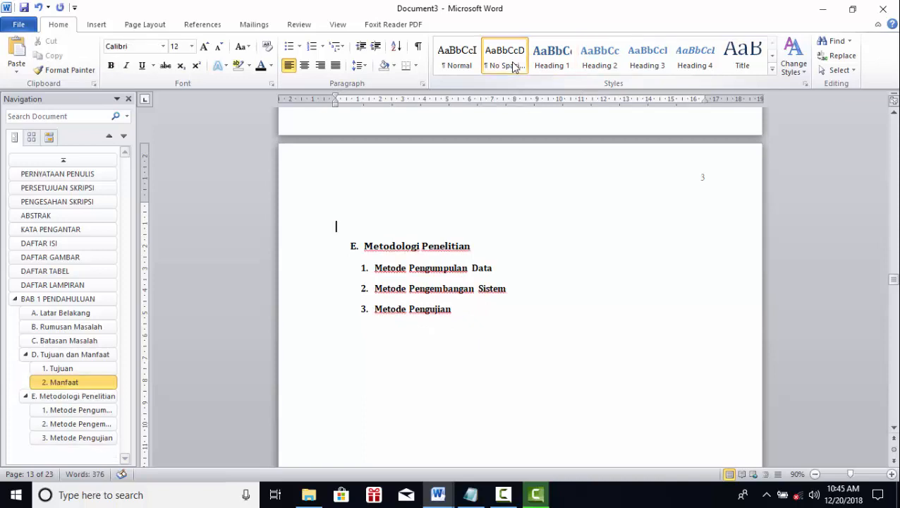
pyautogui.click(599, 62)
# Delete the empty heading above E. Metodologi Penelitian from the document outline.
pyautogui.rightClick(82, 400)
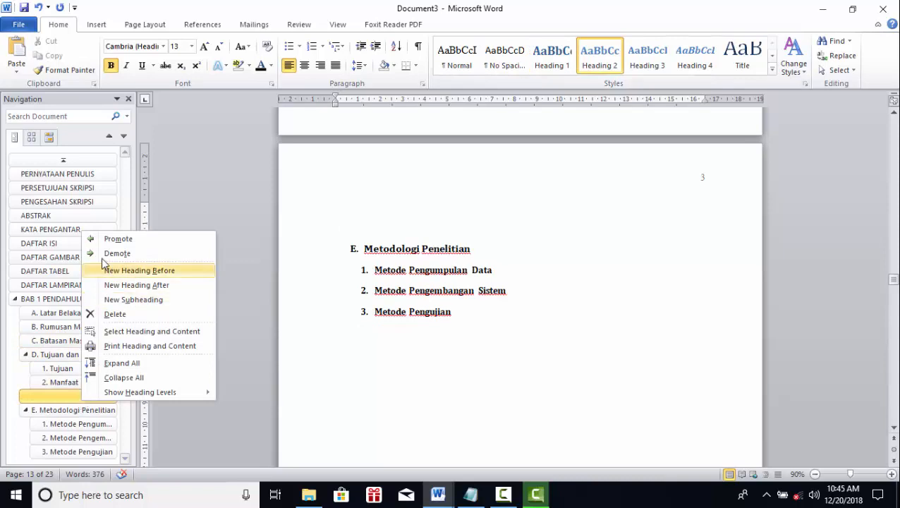
pyautogui.click(114, 314)
# Select the BAB II LANDASAN TEORI chapter title.
pyautogui.scroll(-5, 407, 307)
pyautogui.scroll(-5, 407, 307)
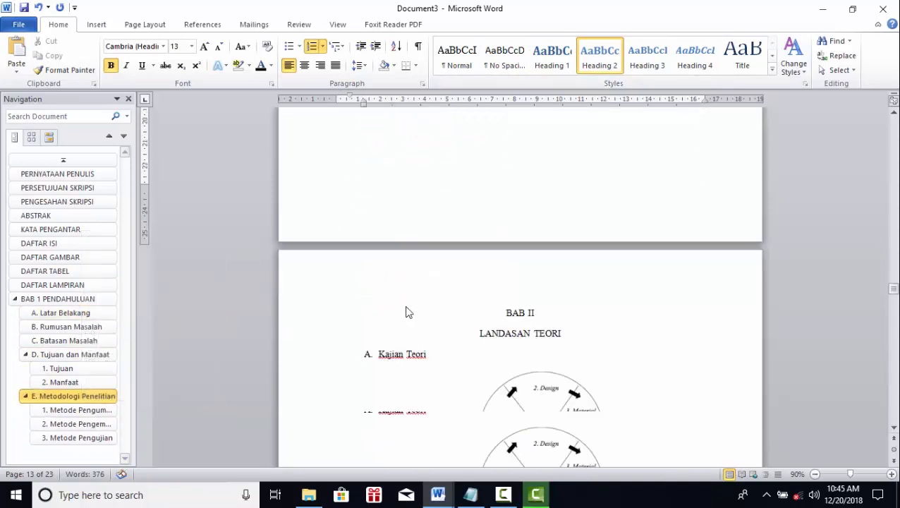
pyautogui.scroll(1, 530, 199)
pyautogui.moveTo(566, 226); pyautogui.dragTo(510, 204)
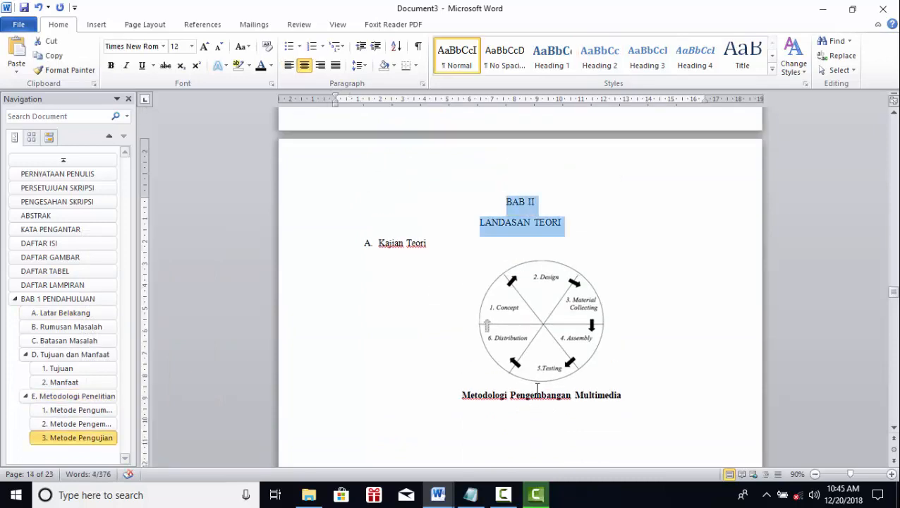
pyautogui.scroll(-3, 546, 324)
pyautogui.scroll(4, 436, 183)
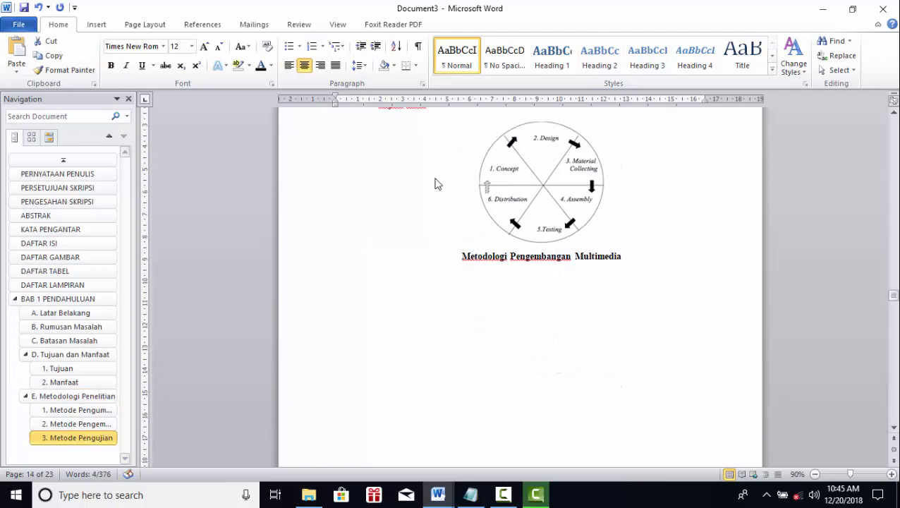
pyautogui.click(505, 496)
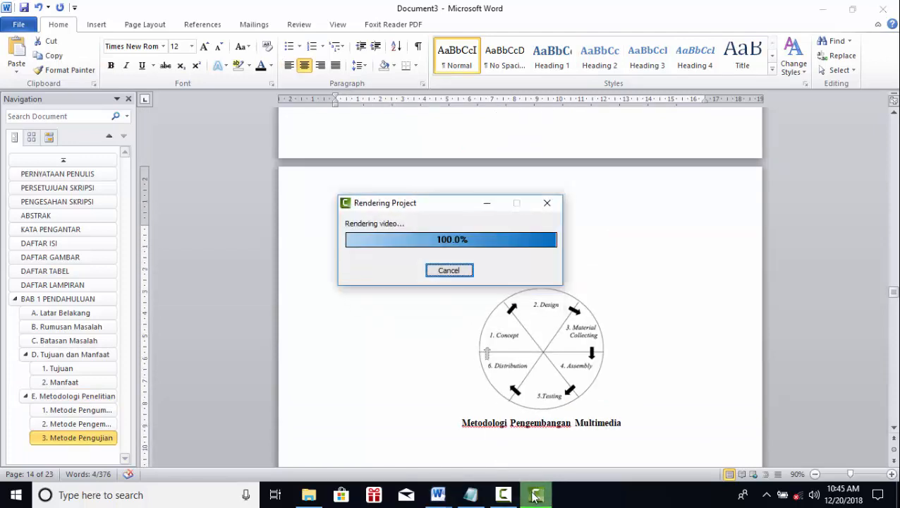
pyautogui.click(505, 496)
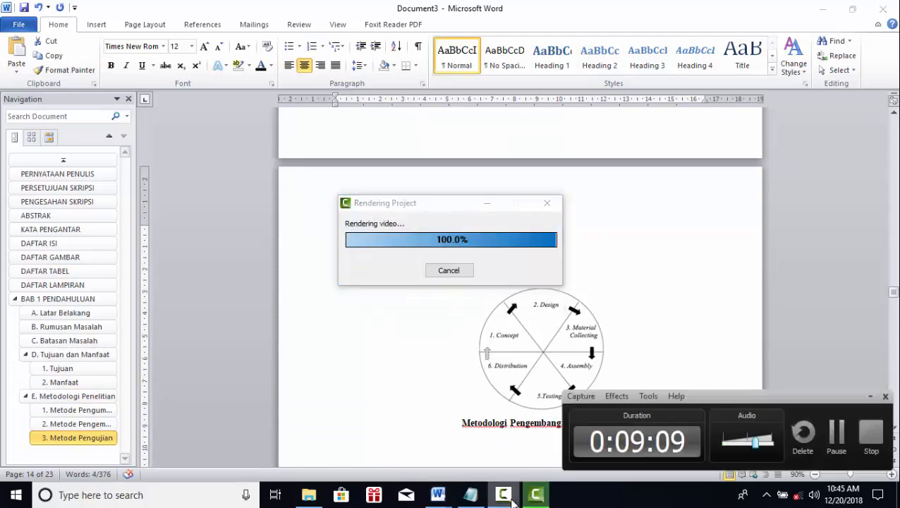
pyautogui.click(487, 202)
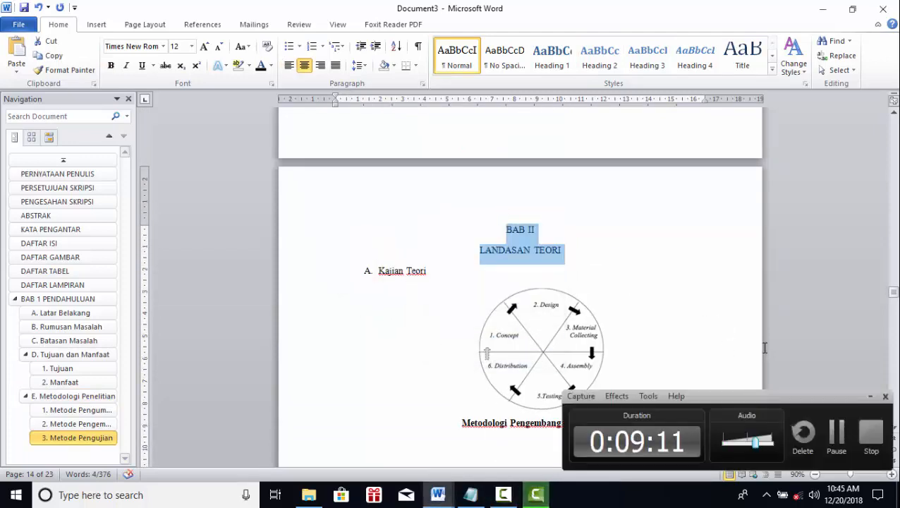
pyautogui.click(834, 428)
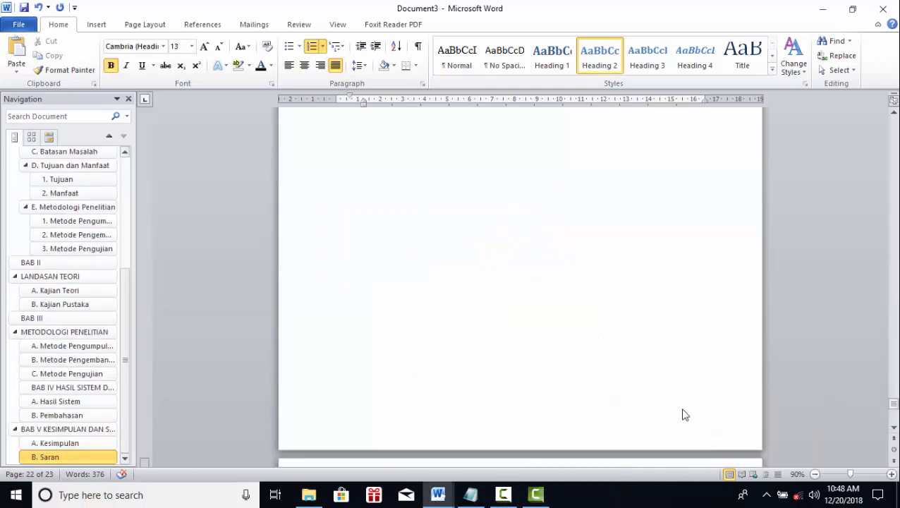
# Collapse the BAB 1 PENDAHULUAN, LANDASAN TEORI, METODOLOGI PENELITIAN and BAB V headings in the document outline.
pyautogui.scroll(5, 78, 356)
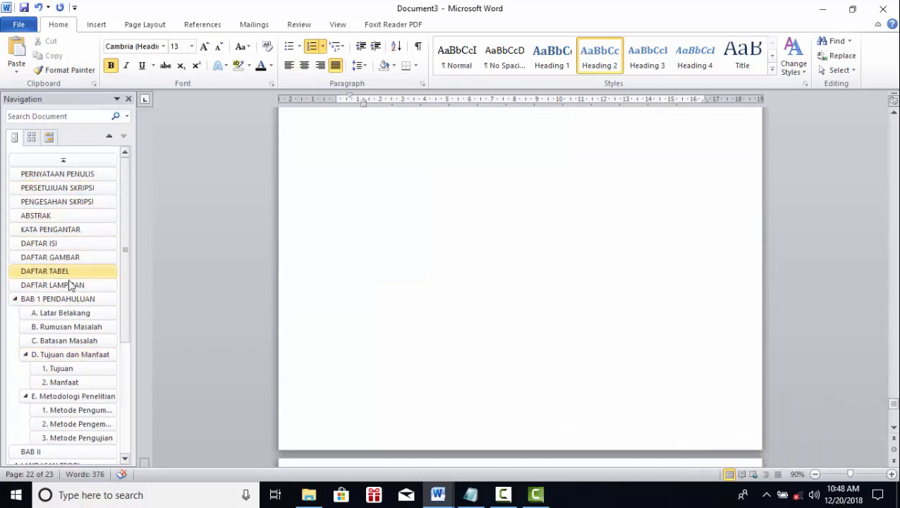
pyautogui.click(14, 300)
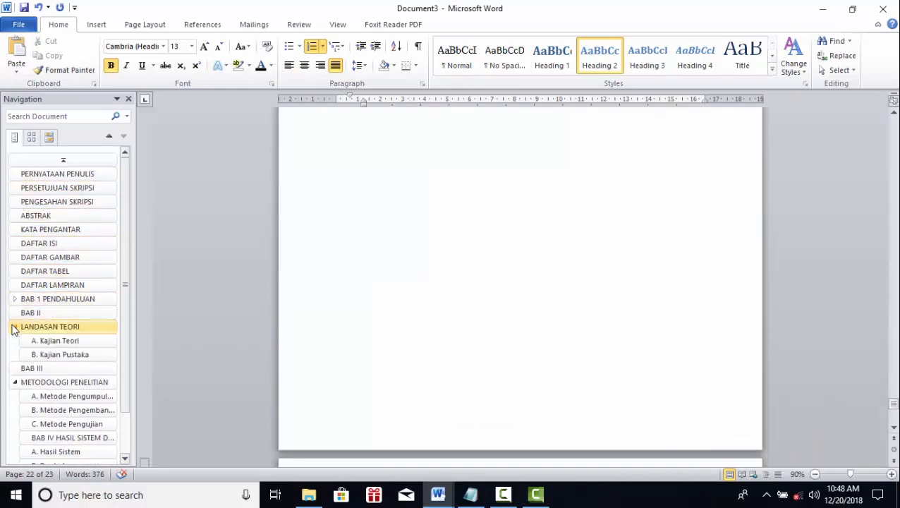
pyautogui.click(13, 328)
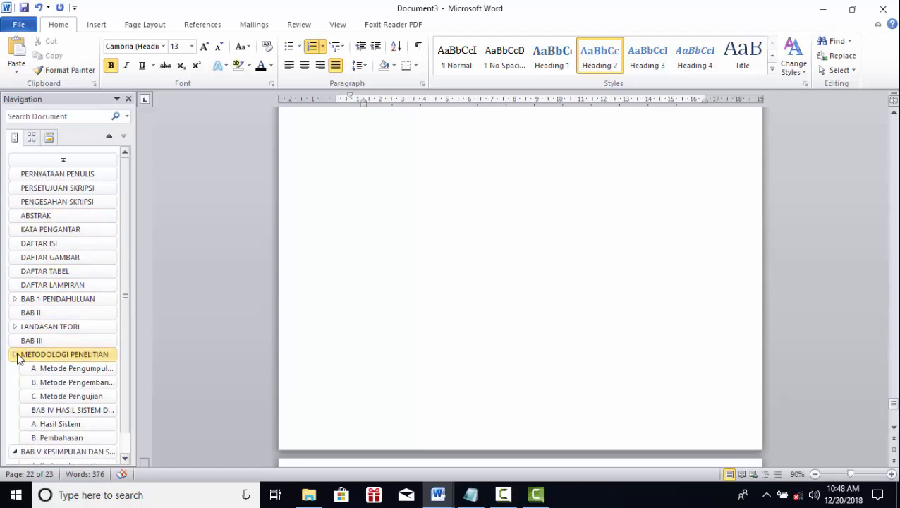
pyautogui.click(15, 354)
pyautogui.click(16, 368)
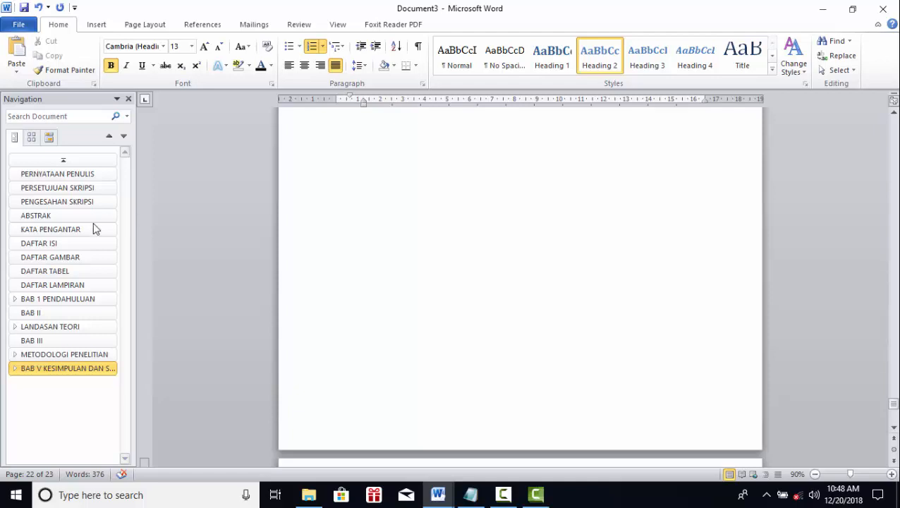
# Insert an Automatic Table 1 table of contents after the DAFTAR ISI title and look through its entries.
pyautogui.click(75, 243)
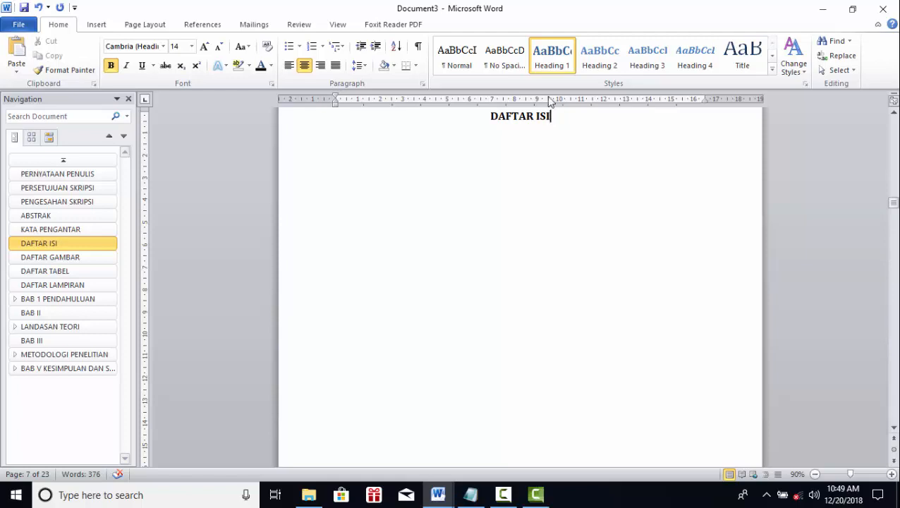
pyautogui.click(220, 25)
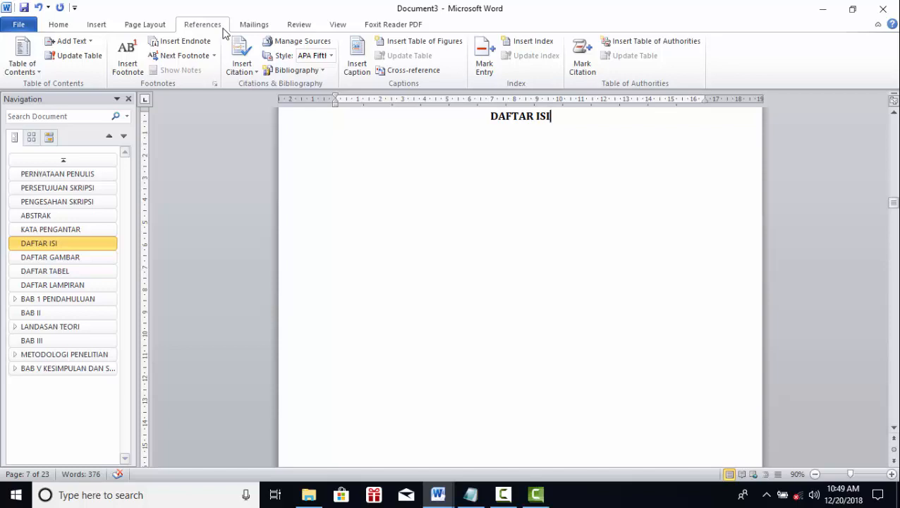
pyautogui.click(29, 72)
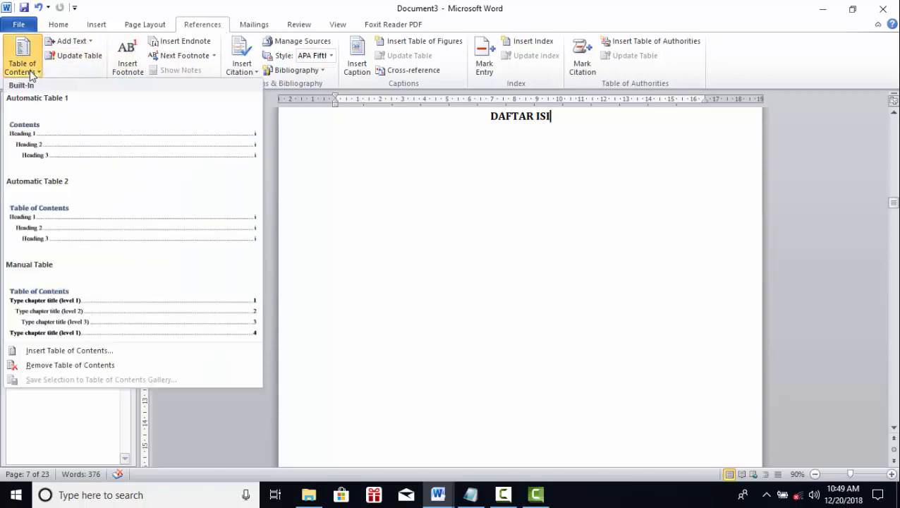
pyautogui.click(67, 133)
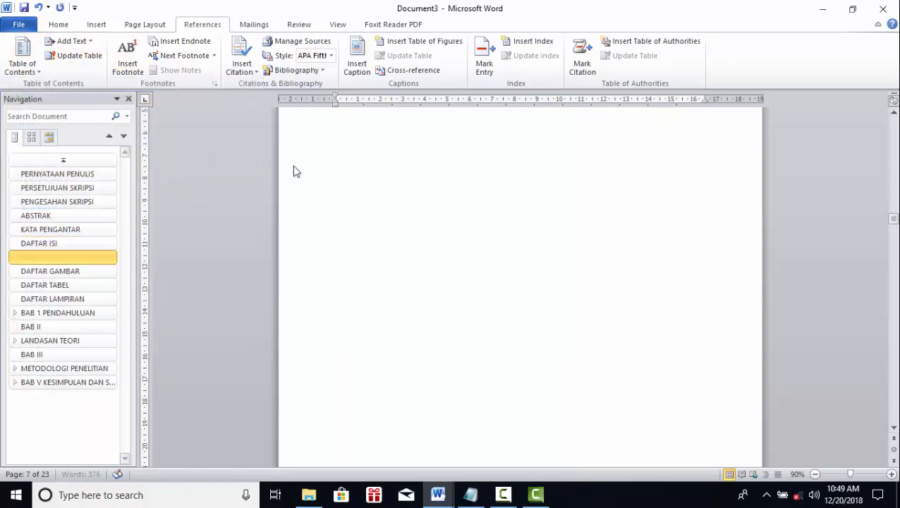
pyautogui.scroll(8, 500, 262)
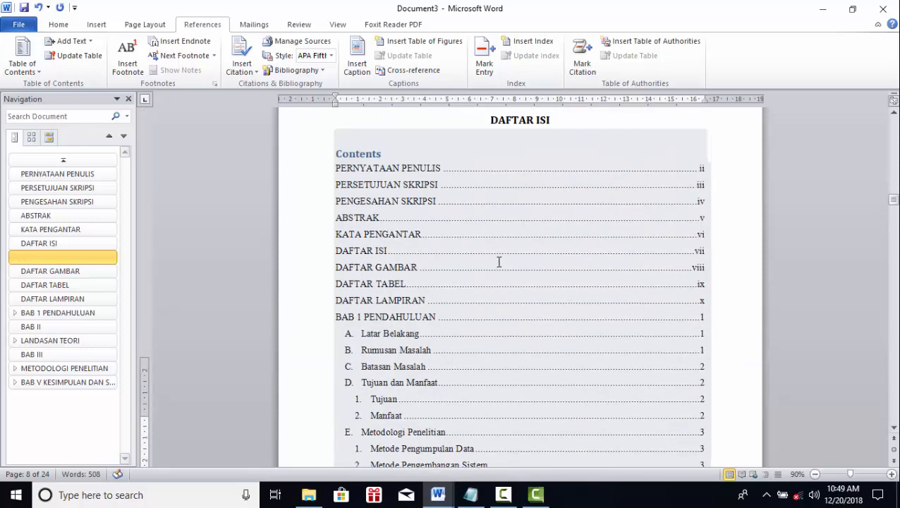
pyautogui.scroll(-10, 560, 255)
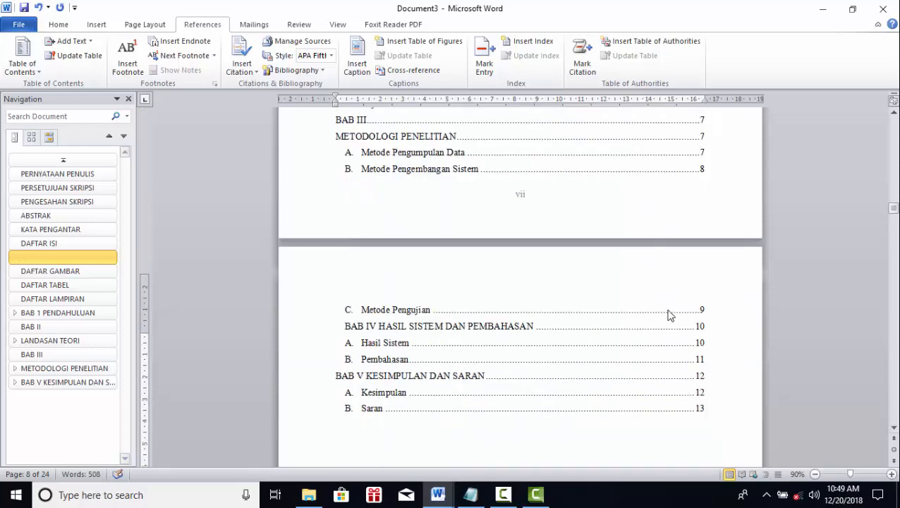
pyautogui.scroll(5, 664, 313)
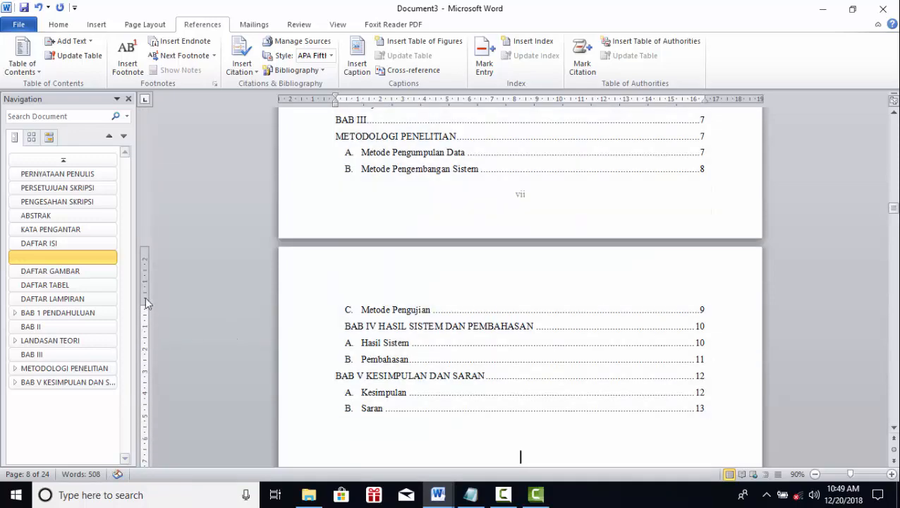
# Delete the empty heading between DAFTAR ISI and DAFTAR GAMBAR from the document outline.
pyautogui.rightClick(80, 265)
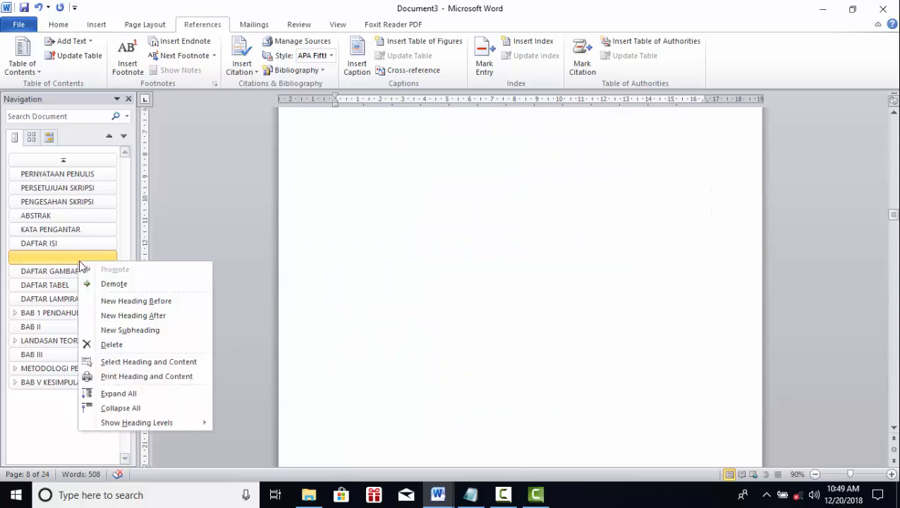
pyautogui.click(112, 344)
pyautogui.scroll(3, 483, 251)
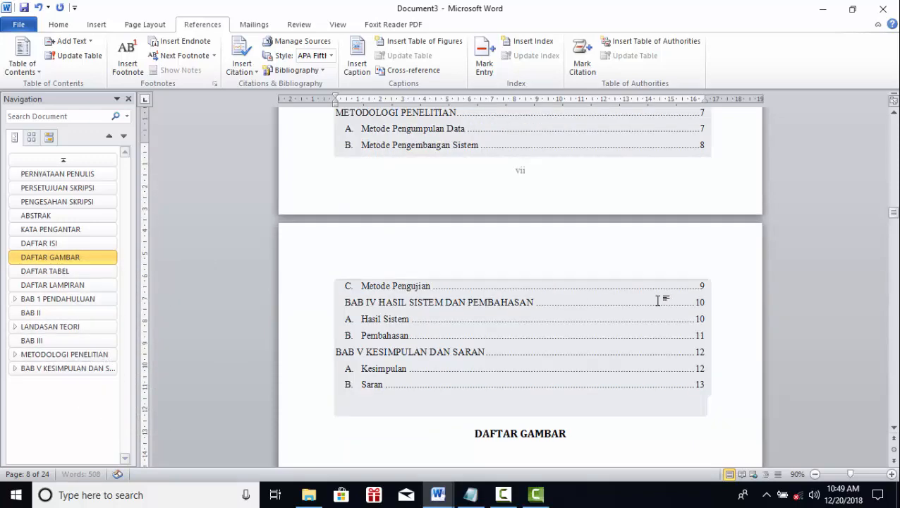
# Insert blank lines before the DAFTAR GAMBAR title until it moves onto a new page after the table of contents.
pyautogui.click(605, 428)
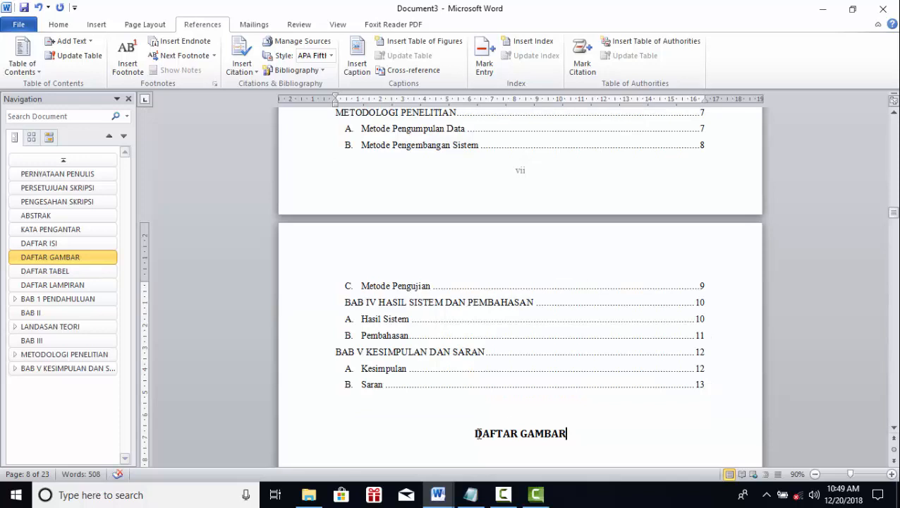
pyautogui.press('Return')
pyautogui.press('Return')
pyautogui.press('Return')
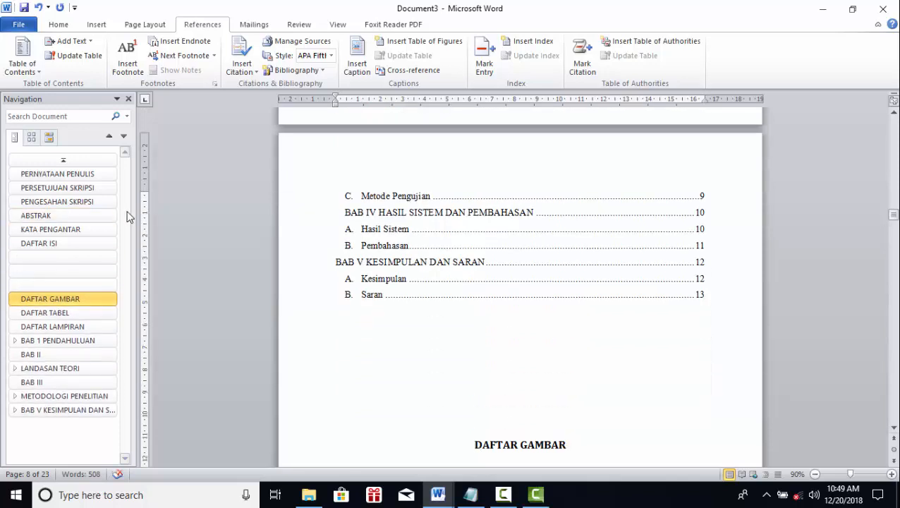
pyautogui.click(415, 322)
pyautogui.scroll(-5, 414, 322)
pyautogui.press('Return')
pyautogui.press('Return')
pyautogui.press('Return')
pyautogui.scroll(-5, 424, 323)
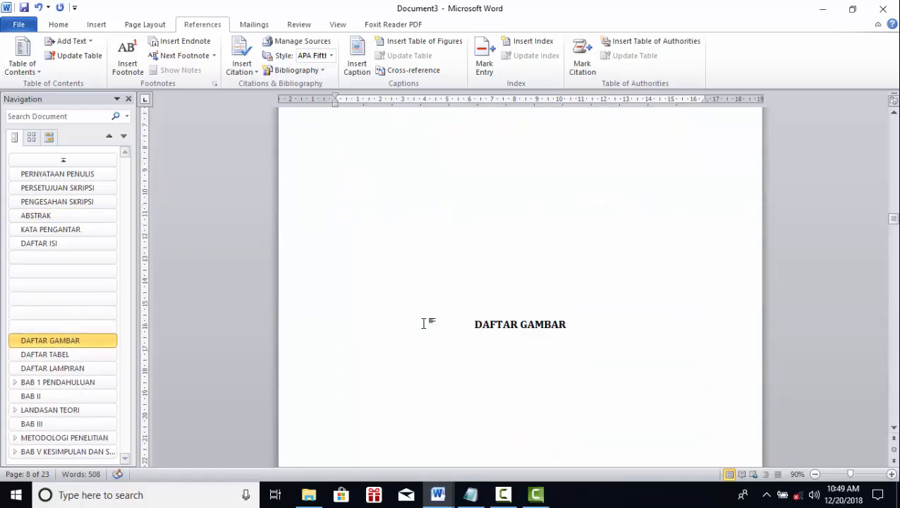
pyautogui.press('Return')
pyautogui.press('Return')
pyautogui.press('Return')
pyautogui.press('Return')
pyautogui.press('Return')
pyautogui.press('Return')
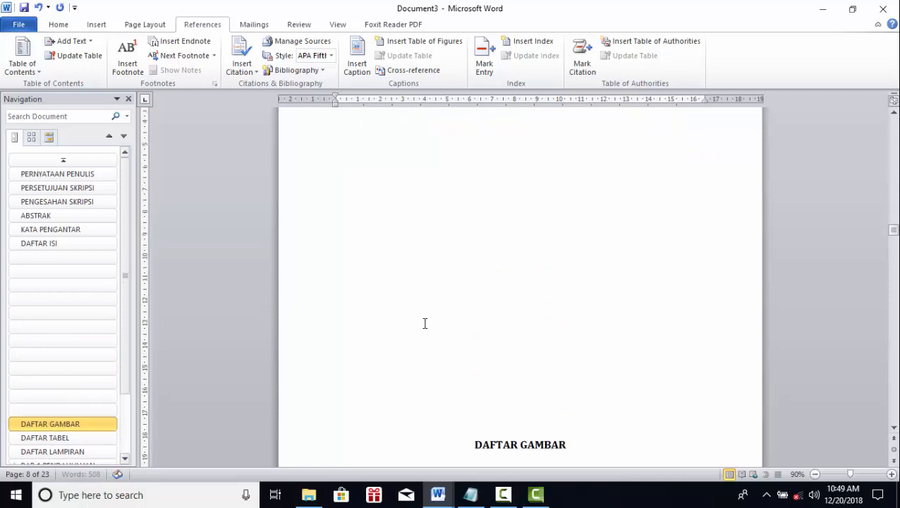
pyautogui.press('Return')
pyautogui.press('Return')
pyautogui.press('Return')
pyautogui.press('Return')
pyautogui.press('Return')
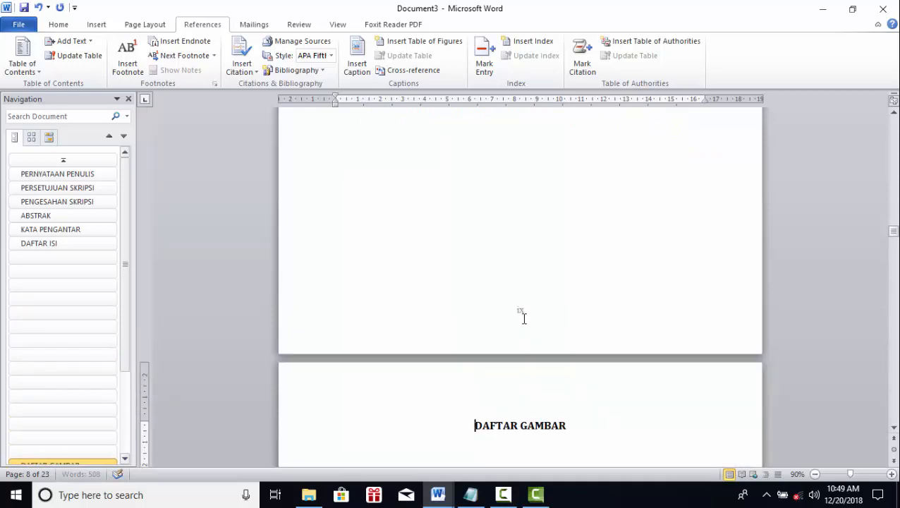
# Delete the Contents title text above the entries of the table of contents.
pyautogui.scroll(15, 538, 304)
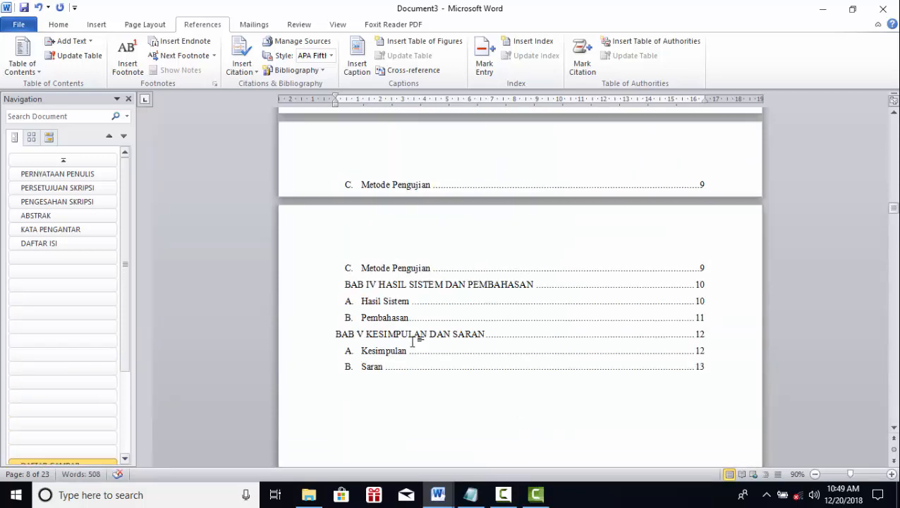
pyautogui.scroll(10, 443, 323)
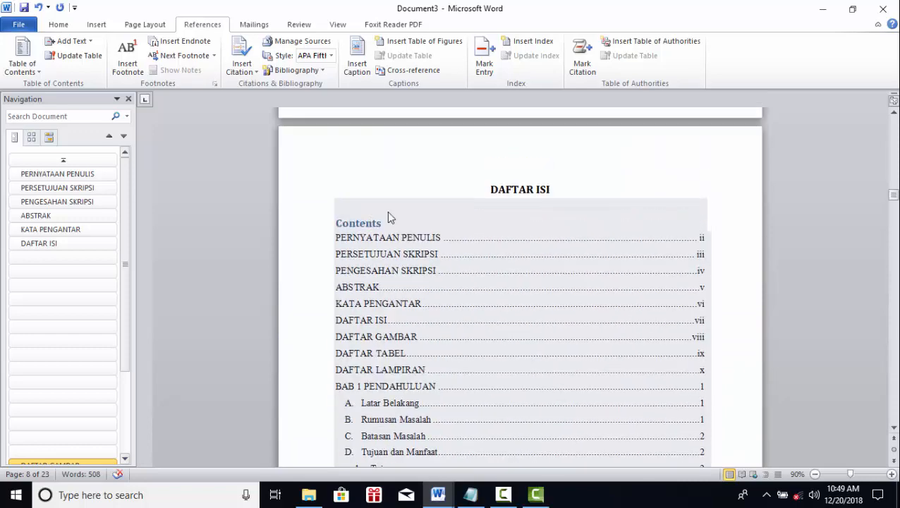
pyautogui.click(394, 227)
pyautogui.press('BackSpace')
pyautogui.press('BackSpace')
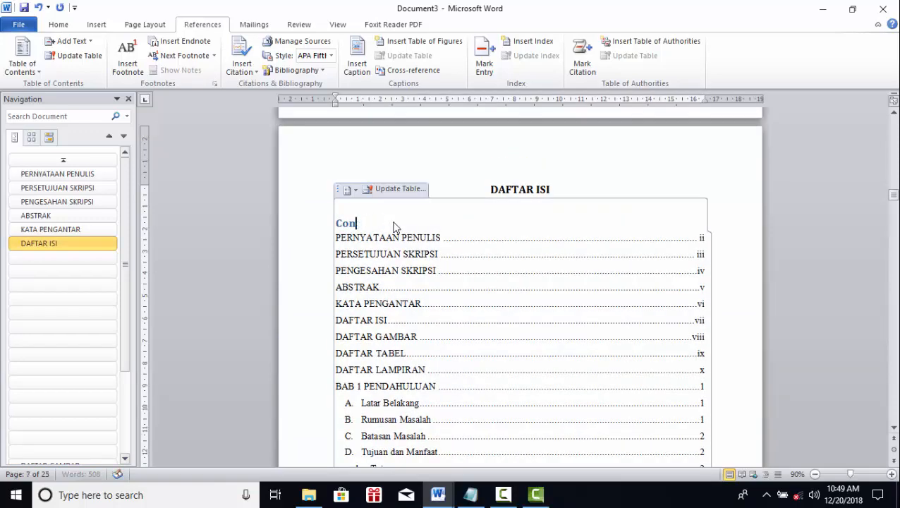
pyautogui.press('BackSpace')
pyautogui.press('Delete')
pyautogui.hotkey('ctrl', 'z')
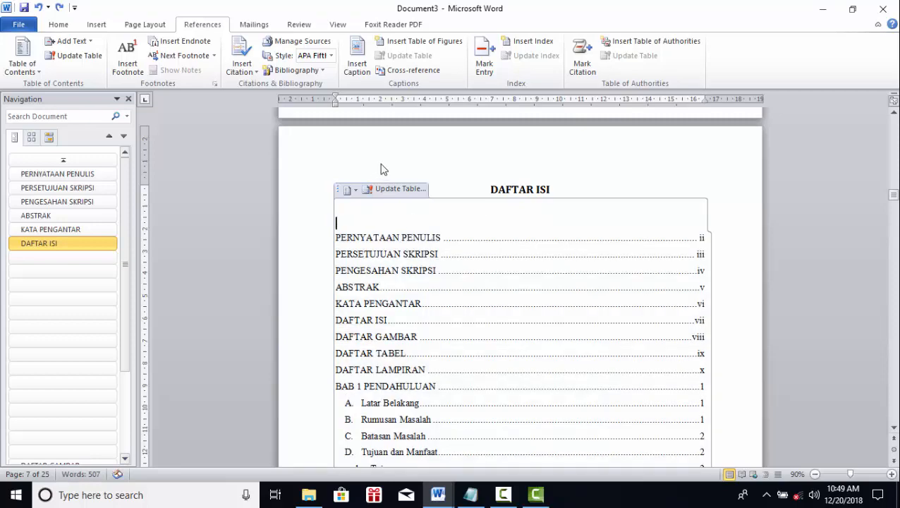
pyautogui.doubleClick(479, 169)
pyautogui.scroll(-3, 493, 257)
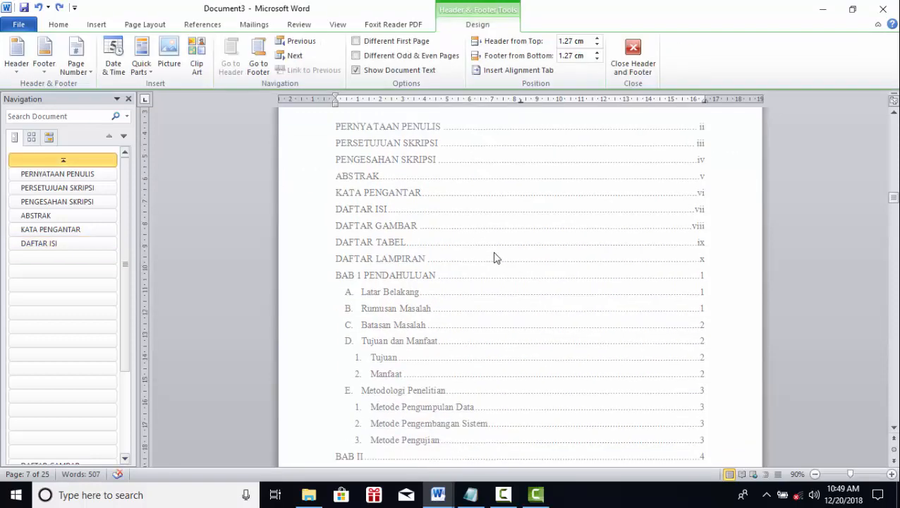
pyautogui.doubleClick(494, 253)
# Delete the first four empty headings below DAFTAR ISI from the document outline.
pyautogui.scroll(-3, 547, 285)
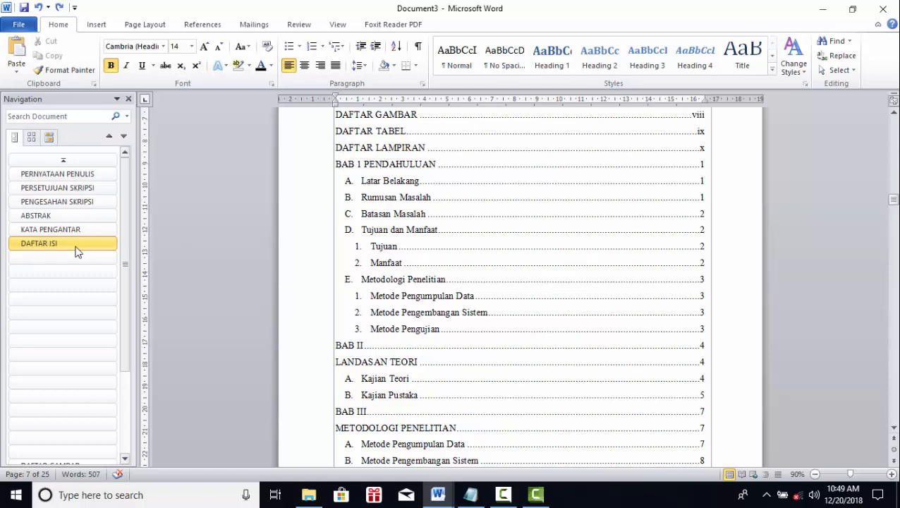
pyautogui.scroll(-4, 377, 312)
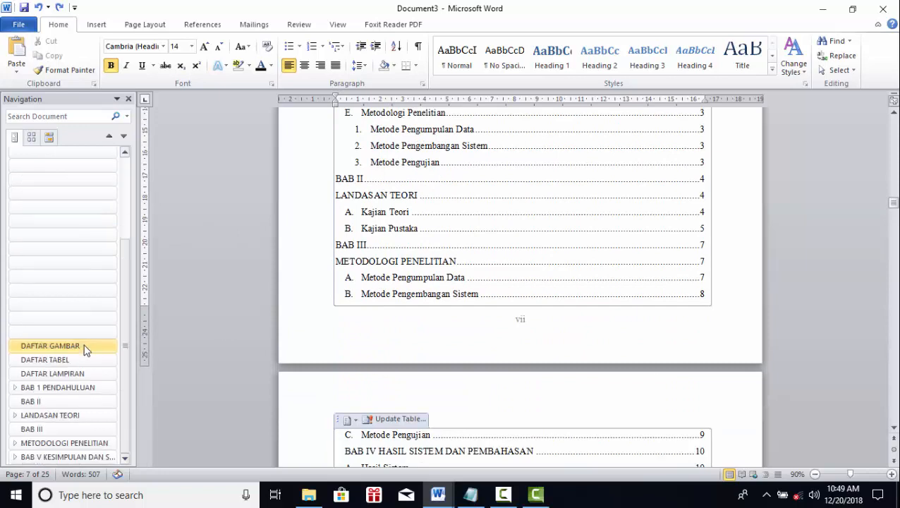
pyautogui.scroll(3, 311, 271)
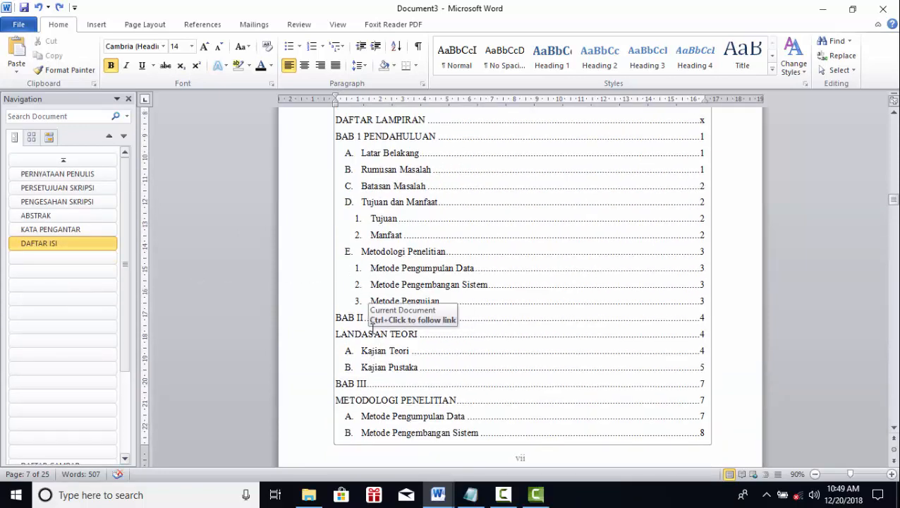
pyautogui.click(69, 263)
pyautogui.rightClick(71, 263)
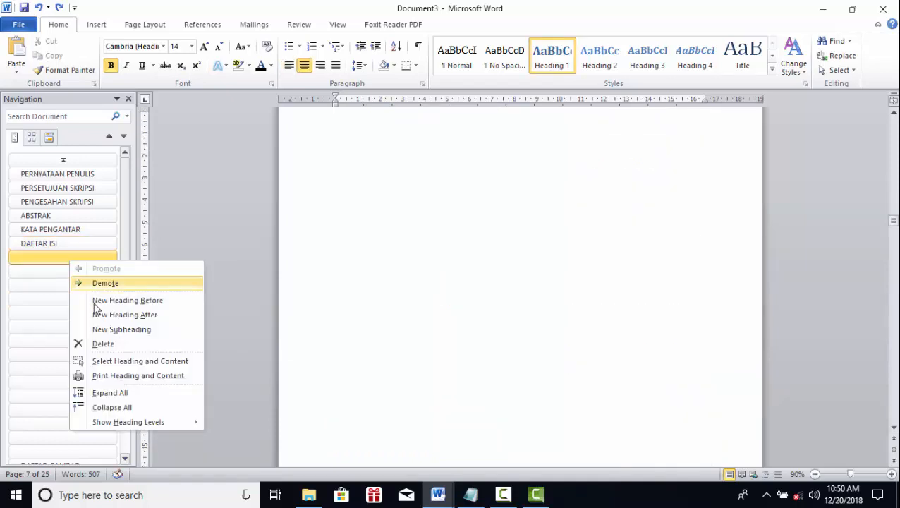
pyautogui.click(100, 344)
pyautogui.rightClick(62, 261)
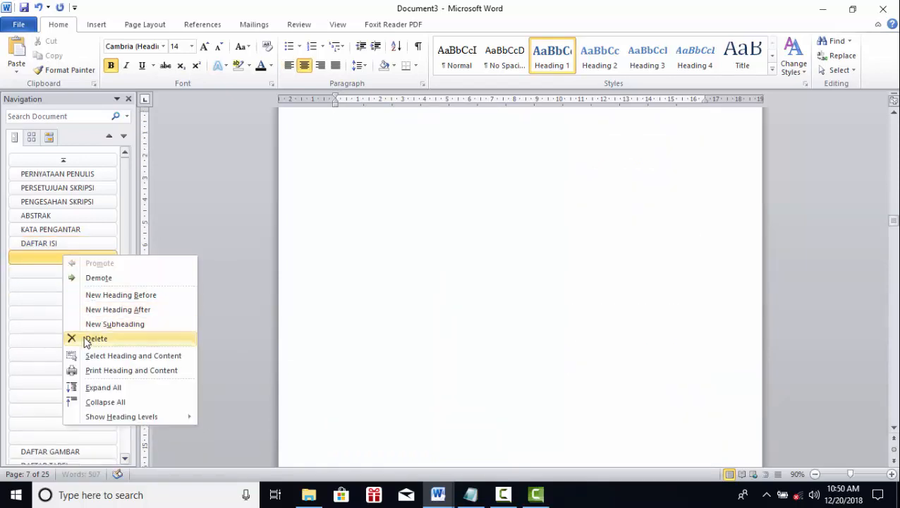
pyautogui.click(79, 340)
pyautogui.rightClick(45, 260)
pyautogui.click(77, 341)
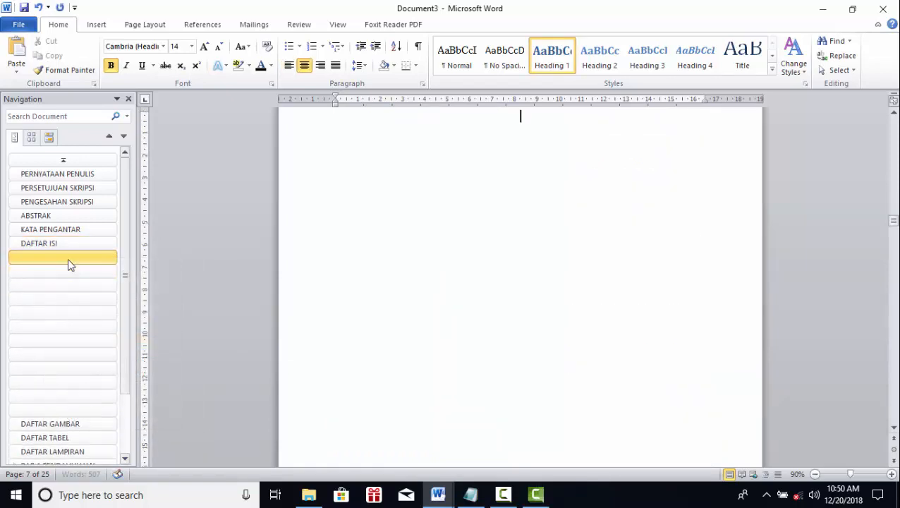
pyautogui.rightClick(69, 259)
pyautogui.click(67, 254)
pyautogui.rightClick(68, 252)
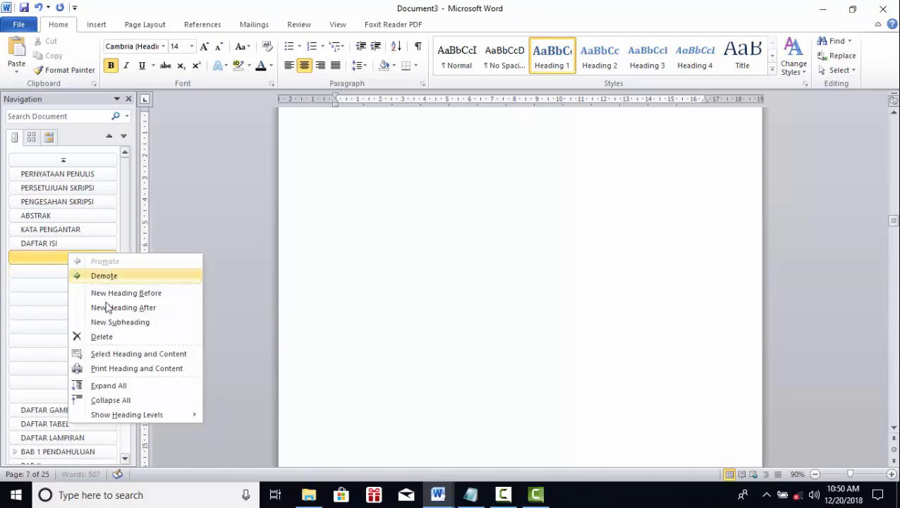
pyautogui.click(106, 323)
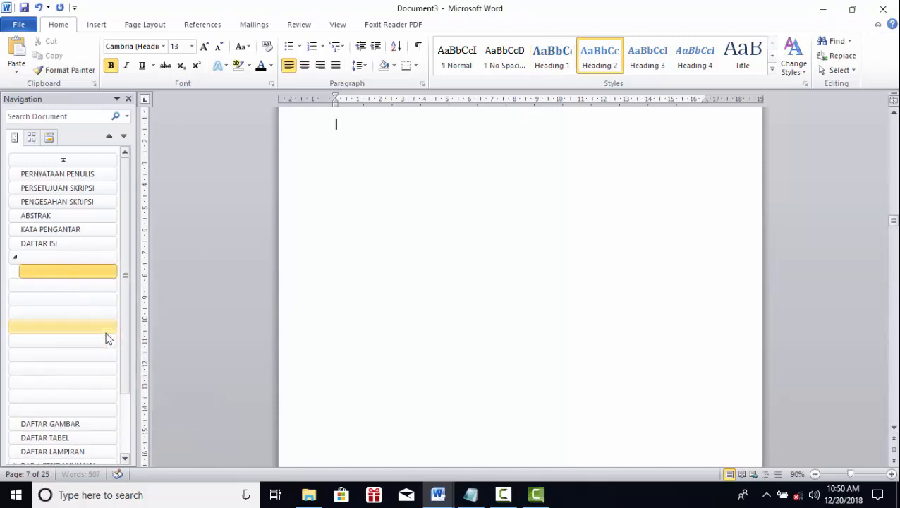
pyautogui.click(65, 260)
pyautogui.click(65, 274)
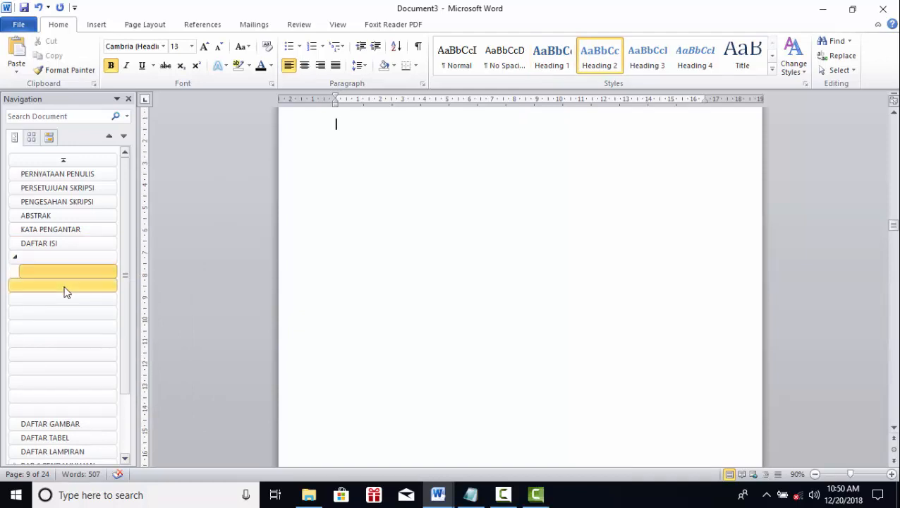
pyautogui.rightClick(64, 286)
pyautogui.rightClick(58, 275)
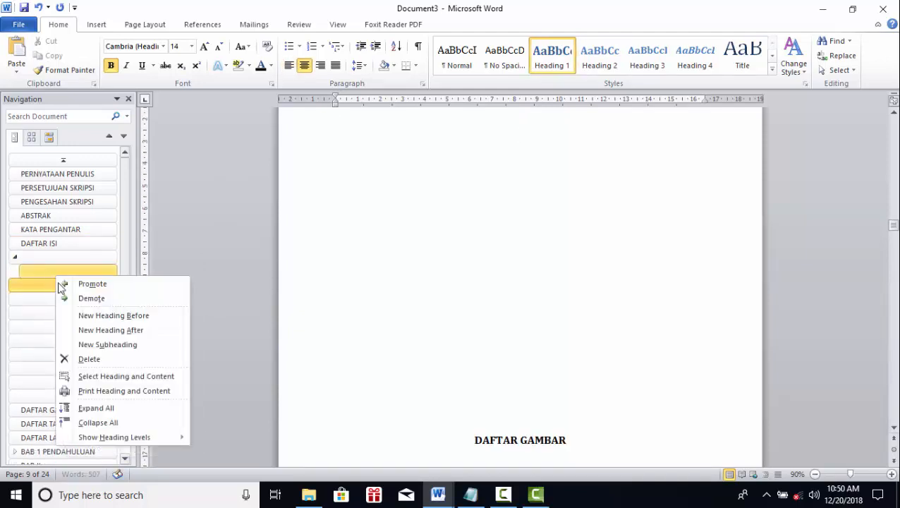
pyautogui.click(83, 360)
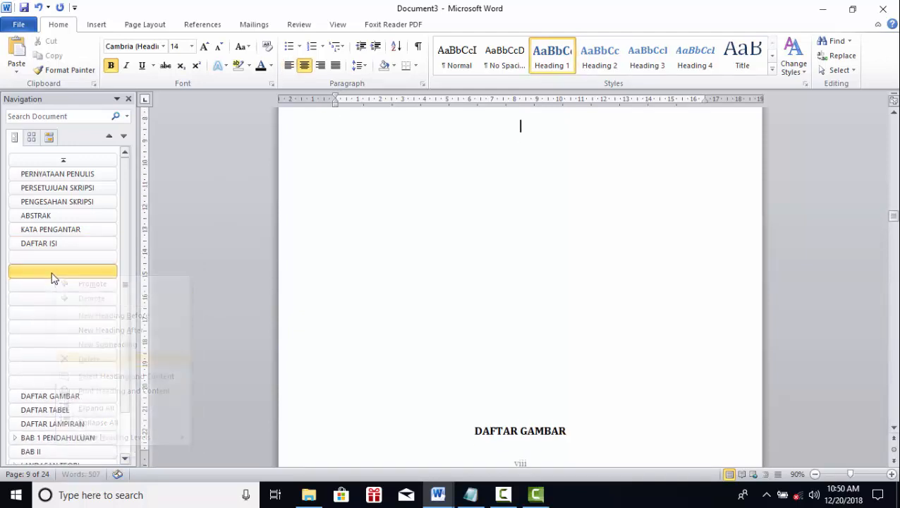
# Delete all remaining empty headings between DAFTAR ISI and DAFTAR GAMBAR from the document outline.
pyautogui.rightClick(50, 259)
pyautogui.click(89, 343)
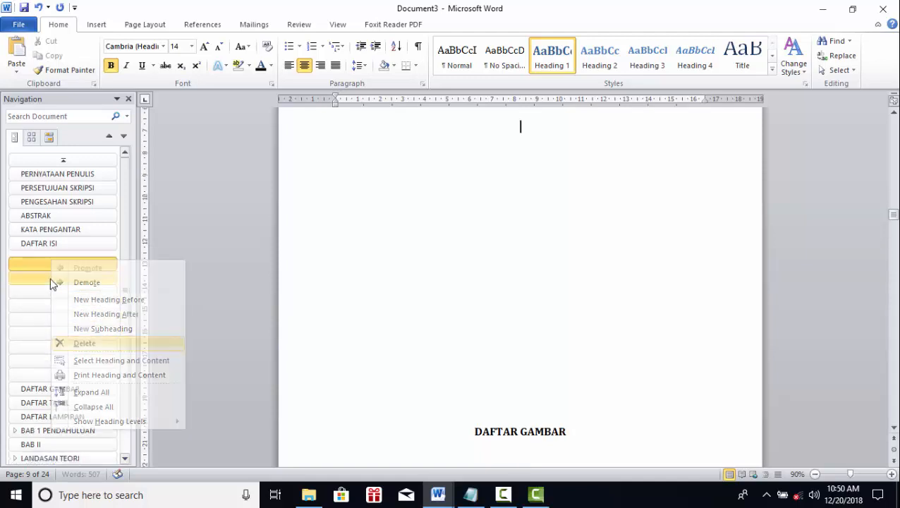
pyautogui.rightClick(42, 259)
pyautogui.click(78, 344)
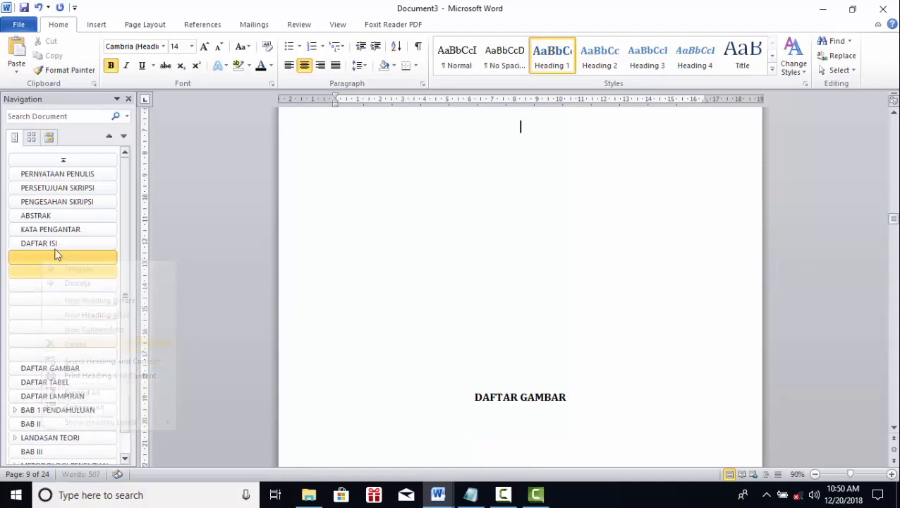
pyautogui.rightClick(55, 260)
pyautogui.click(89, 344)
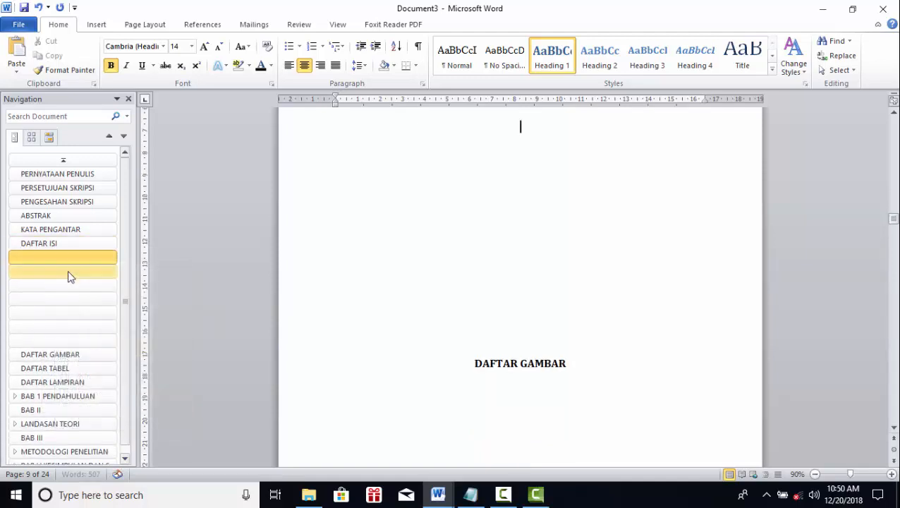
pyautogui.rightClick(67, 260)
pyautogui.click(102, 344)
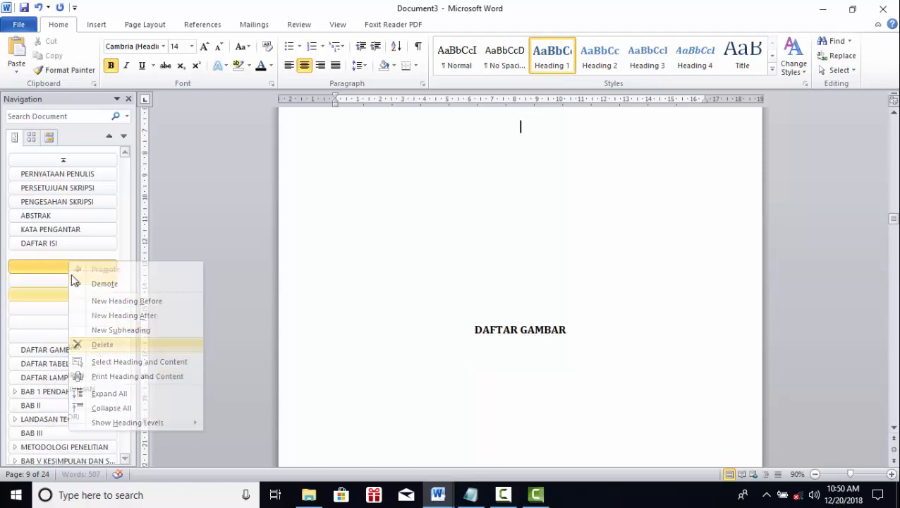
pyautogui.rightClick(66, 269)
pyautogui.click(92, 350)
pyautogui.rightClick(61, 255)
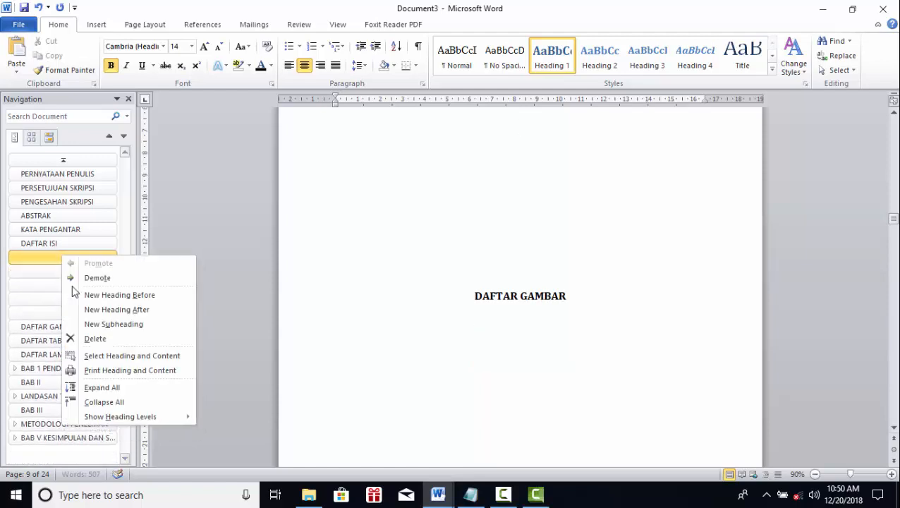
pyautogui.click(88, 343)
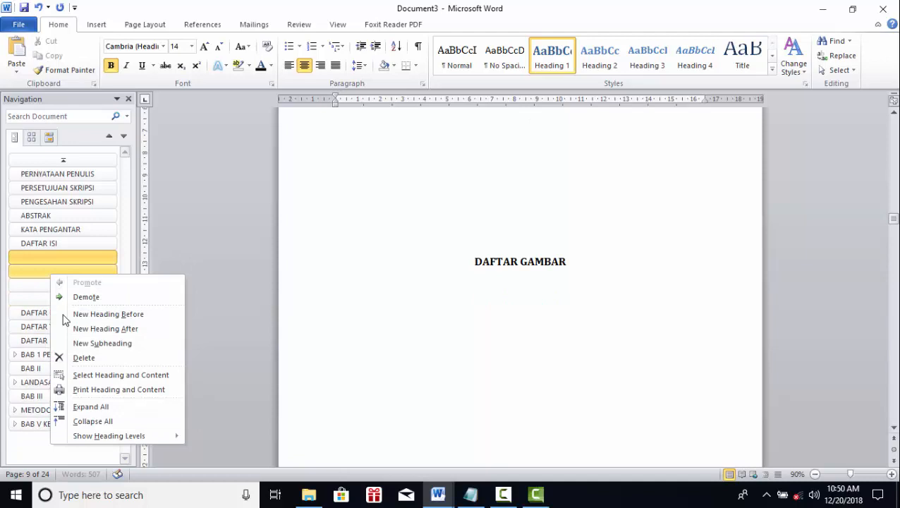
pyautogui.click(85, 358)
pyautogui.rightClick(60, 259)
pyautogui.click(86, 345)
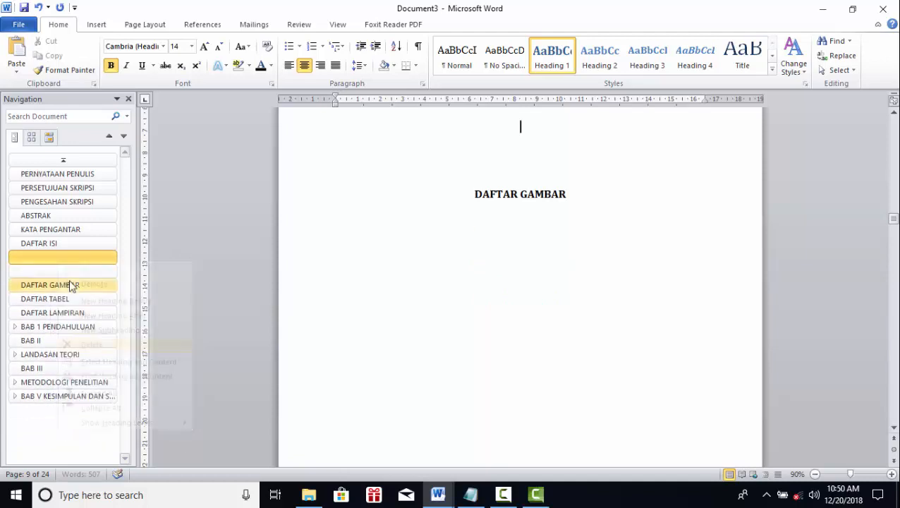
pyautogui.rightClick(66, 260)
pyautogui.click(85, 344)
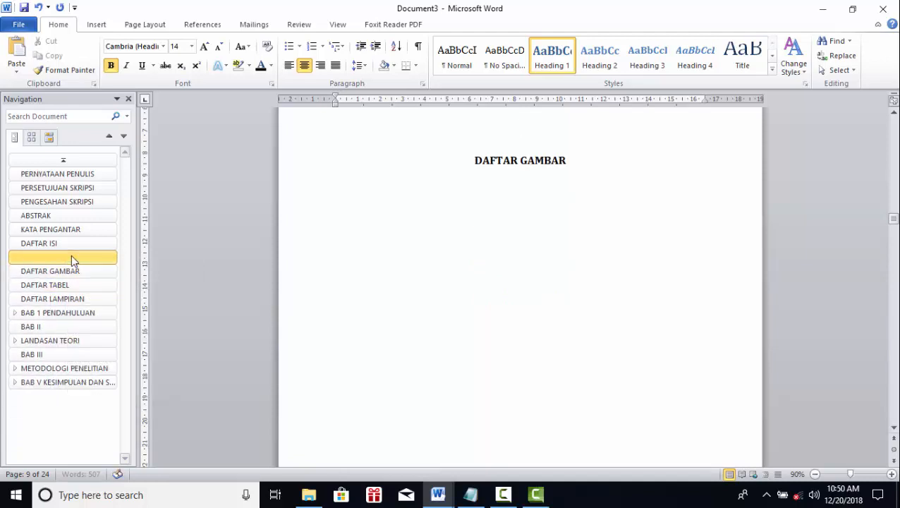
pyautogui.rightClick(71, 255)
pyautogui.click(85, 340)
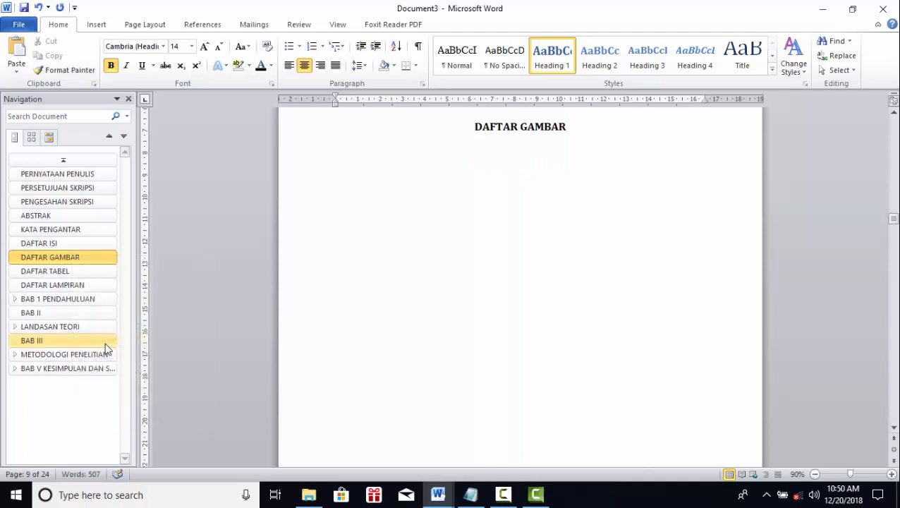
# Change the chapter number in the BAB 1 PENDAHULUAN heading to the Roman numeral I.
pyautogui.click(82, 311)
pyautogui.click(81, 299)
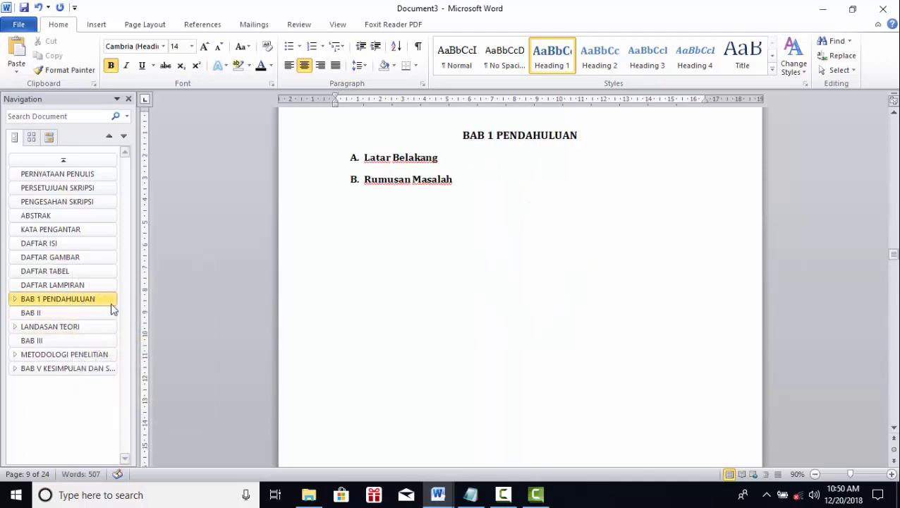
pyautogui.click(493, 135)
pyautogui.press('BackSpace')
pyautogui.write('I')
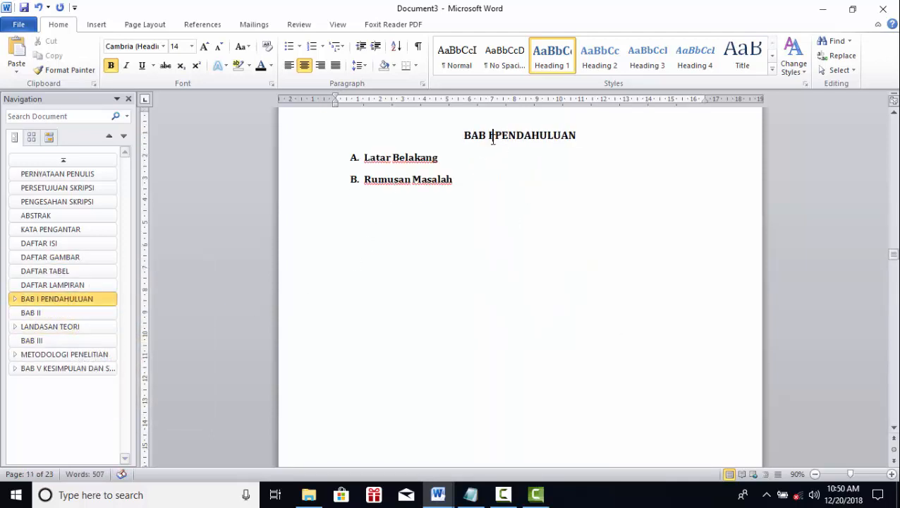
# Update the entire table of contents under DAFTAR ISI, including its entries and page numbers.
pyautogui.click(84, 243)
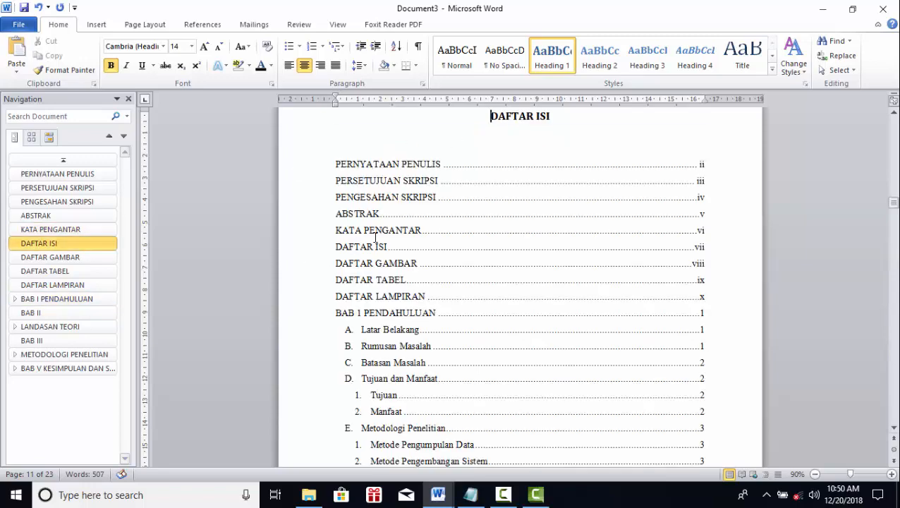
pyautogui.scroll(-1, 391, 335)
pyautogui.scroll(-1, 391, 335)
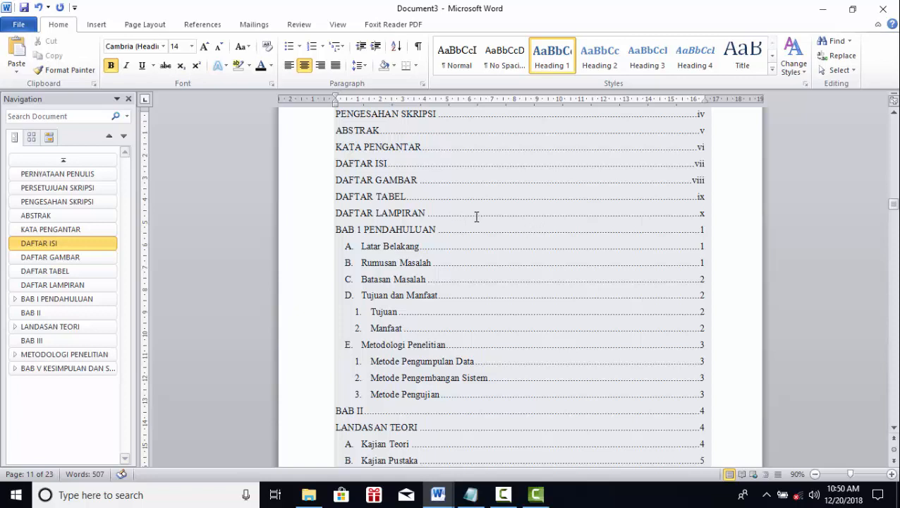
pyautogui.rightClick(380, 227)
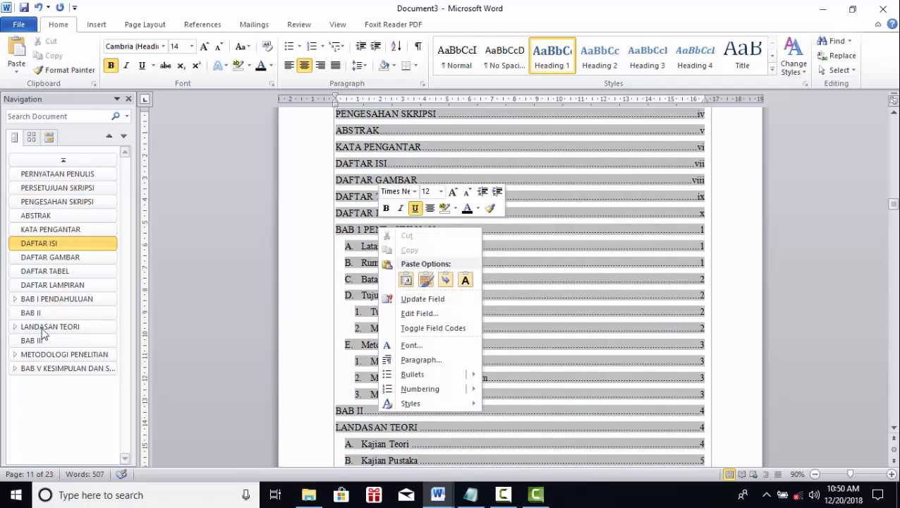
pyautogui.rightClick(487, 130)
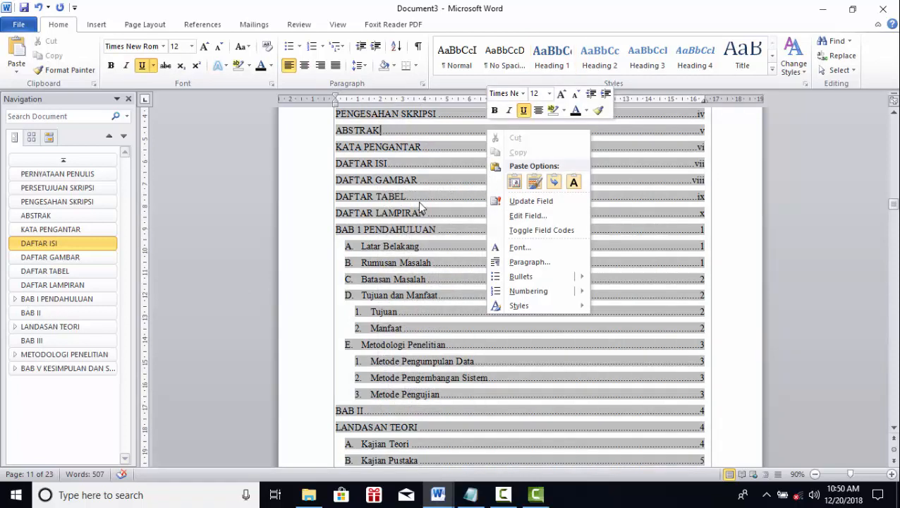
pyautogui.rightClick(402, 168)
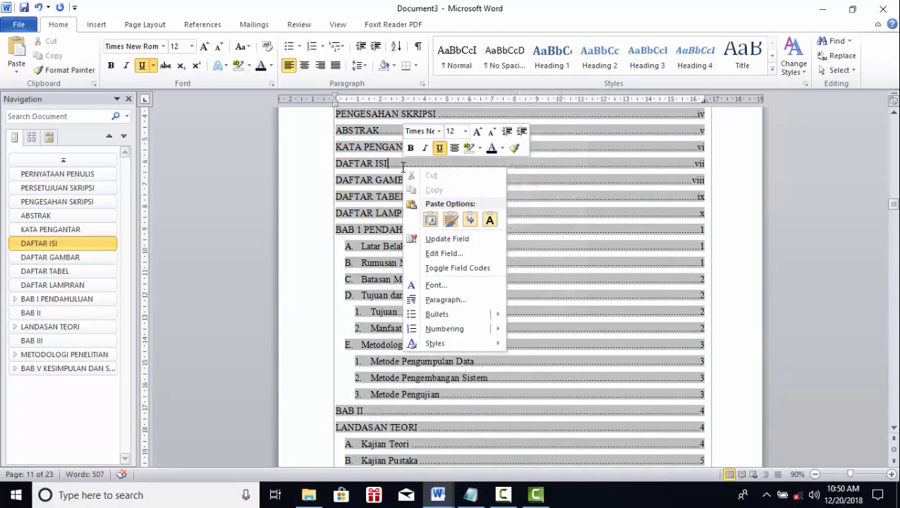
pyautogui.click(452, 240)
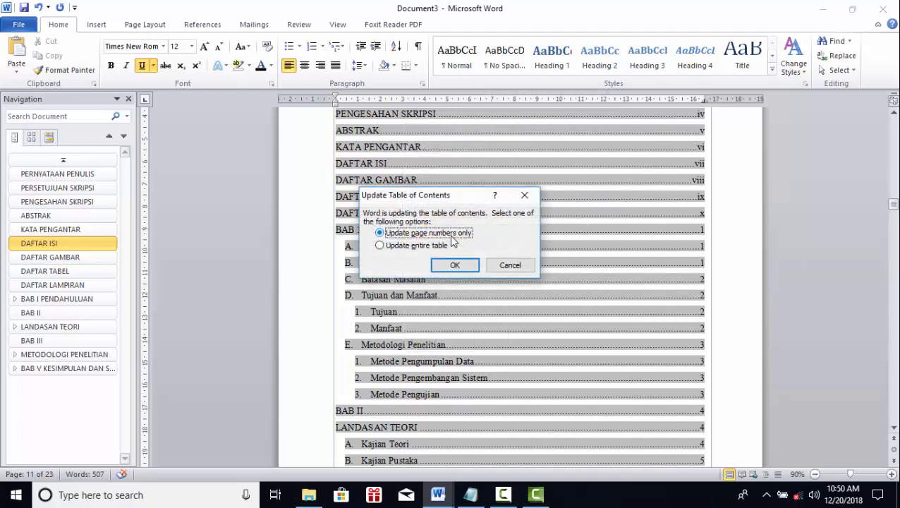
pyautogui.click(436, 252)
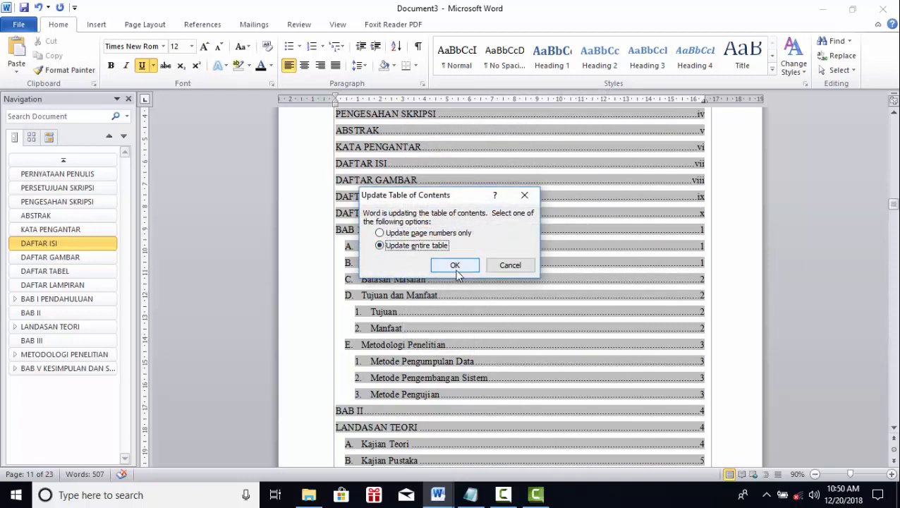
pyautogui.click(455, 265)
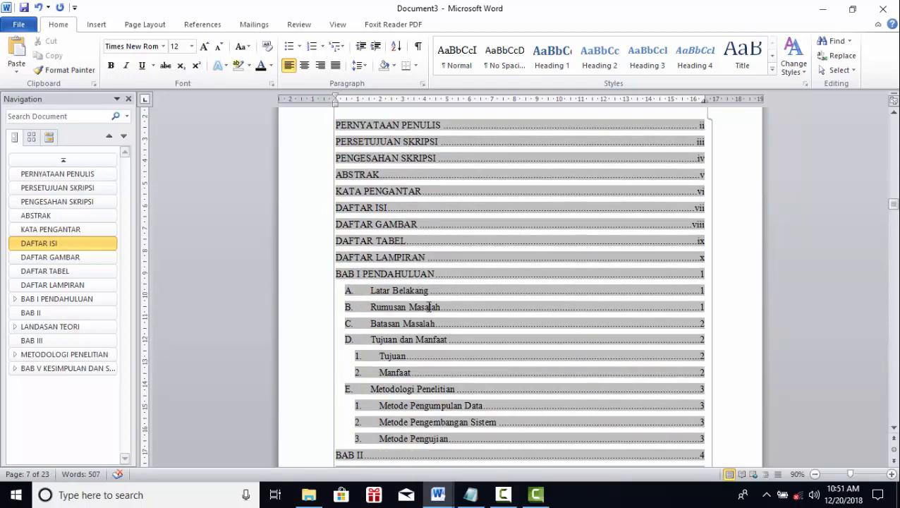
# Merge the BAB II and LANDASAN TEORI headings into one heading, keeping them on two lines with a manual line break.
pyautogui.scroll(-5, 438, 334)
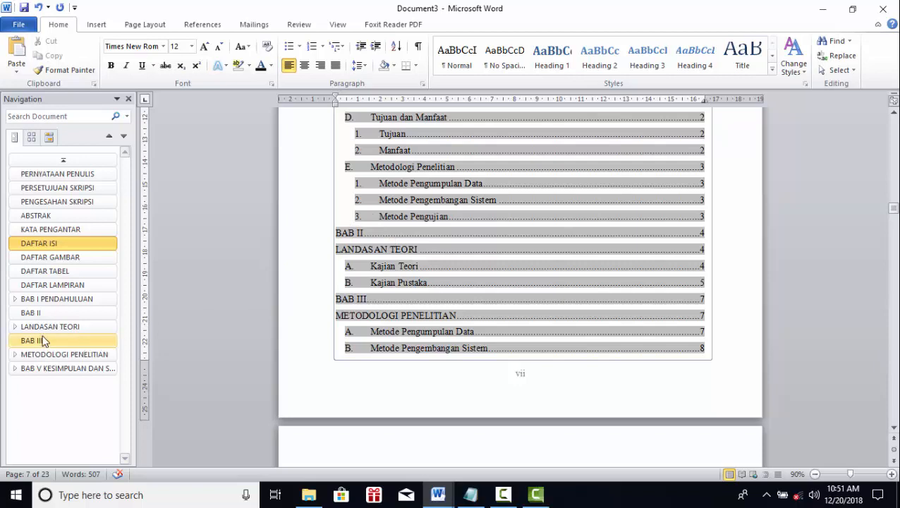
pyautogui.click(57, 311)
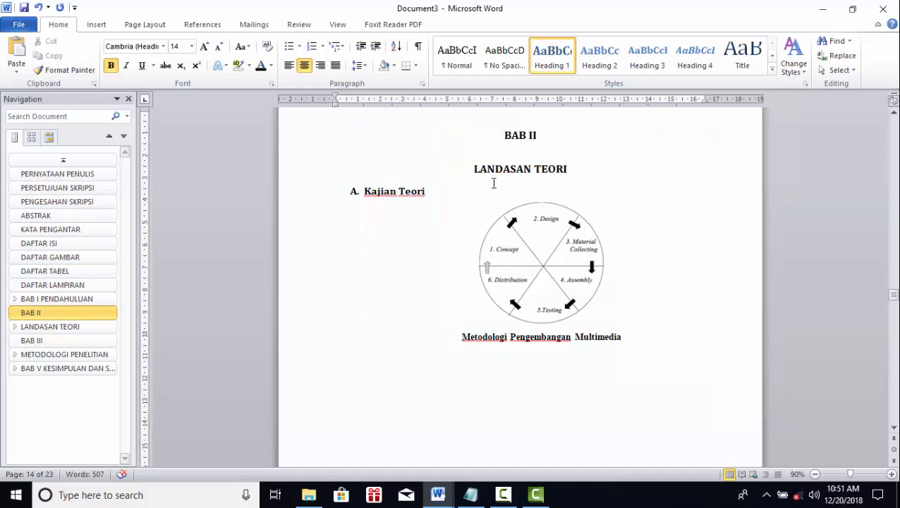
pyautogui.click(475, 169)
pyautogui.press('BackSpace')
pyautogui.press('BackSpace')
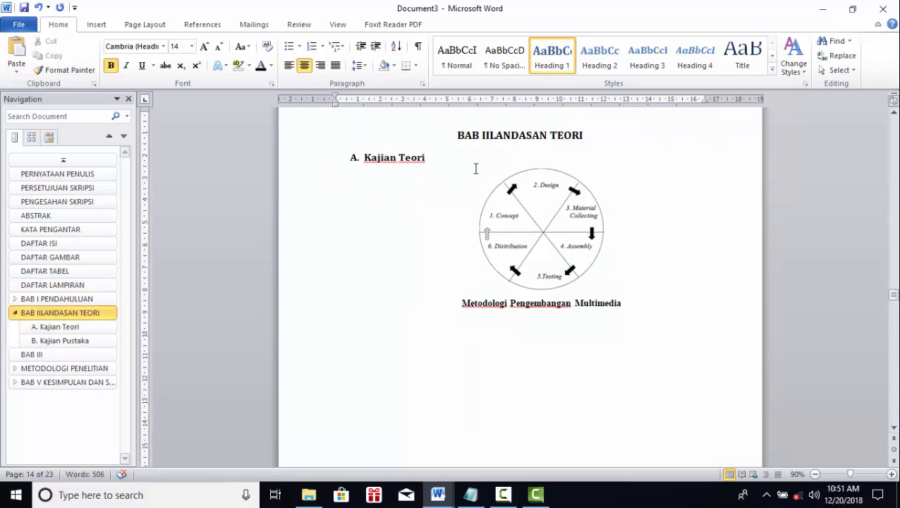
pyautogui.press('Return')
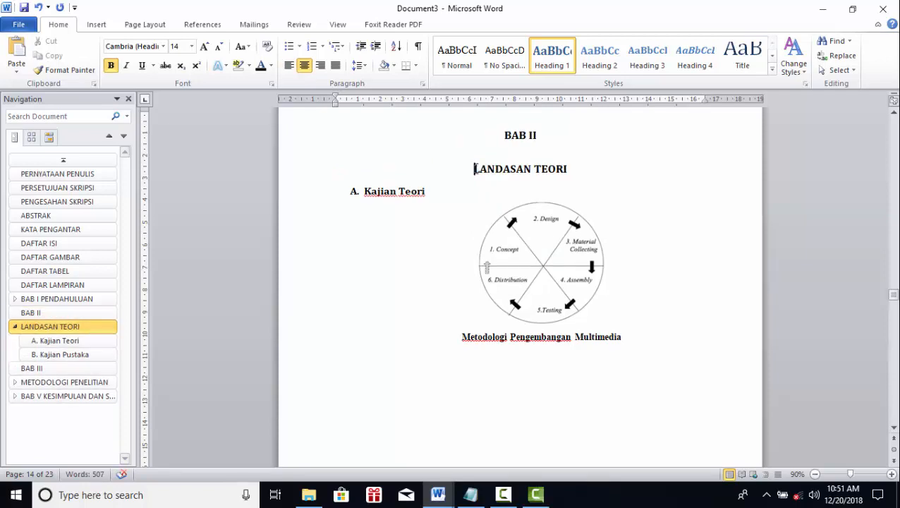
pyautogui.press('BackSpace')
pyautogui.press('BackSpace')
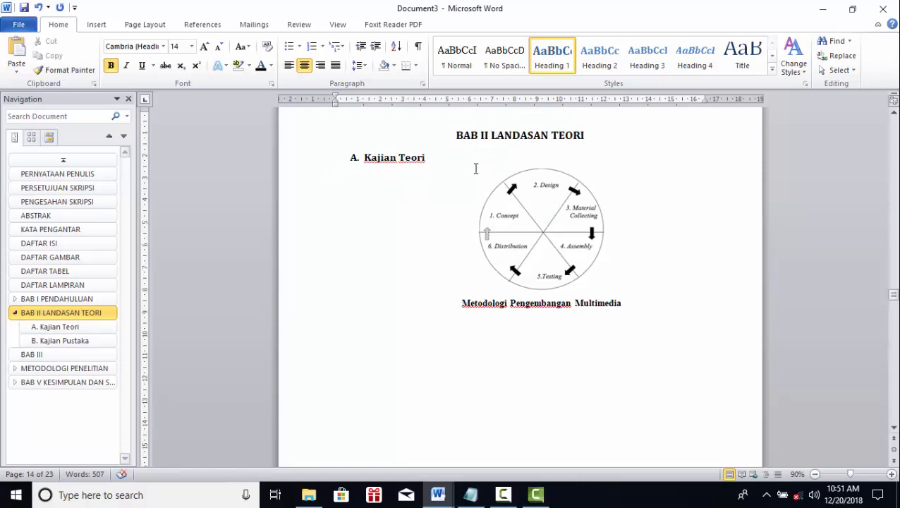
pyautogui.hotkey('shift', 'Return')
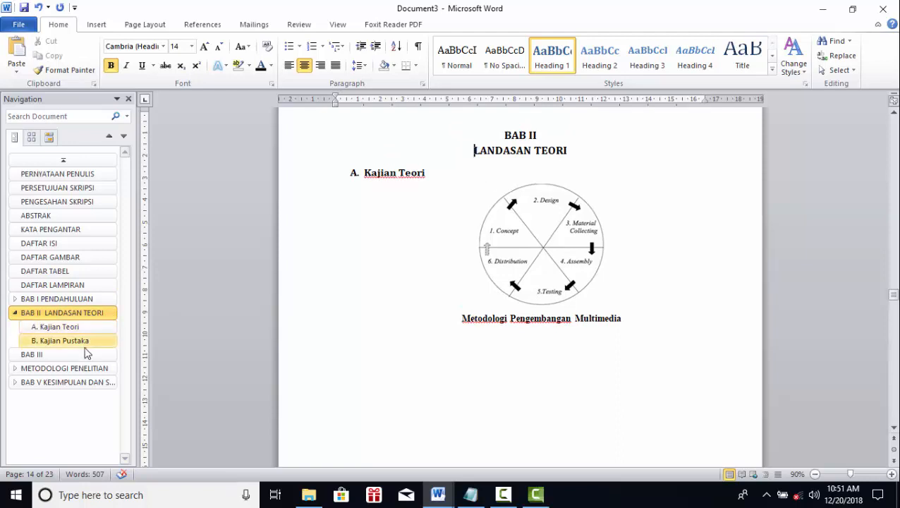
# Merge the BAB III and METODOLOGI PENELITIAN headings into one heading, split over two lines by a manual line break.
pyautogui.click(57, 354)
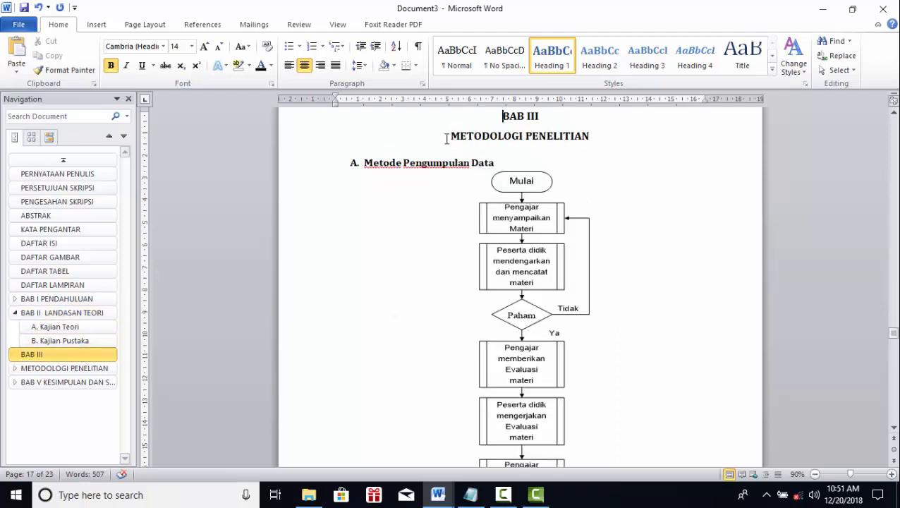
pyautogui.click(449, 135)
pyautogui.press('BackSpace')
pyautogui.press('BackSpace')
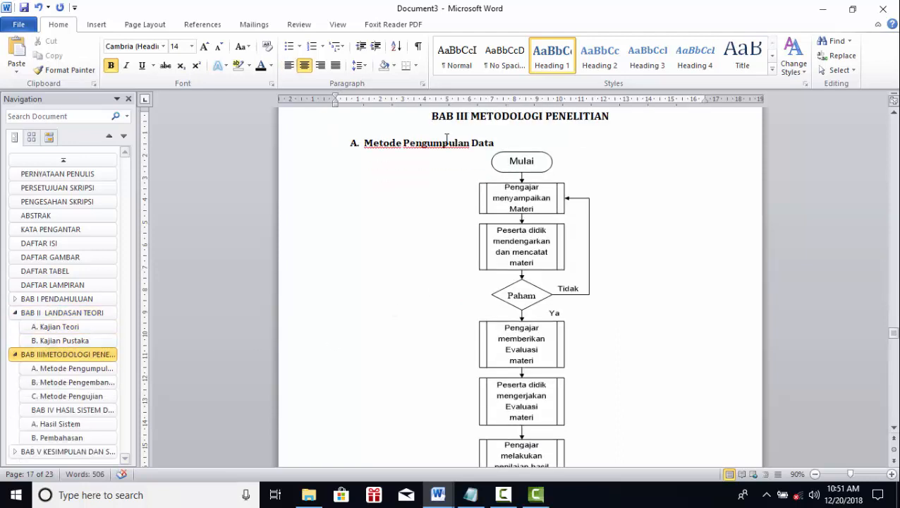
pyautogui.press('Return')
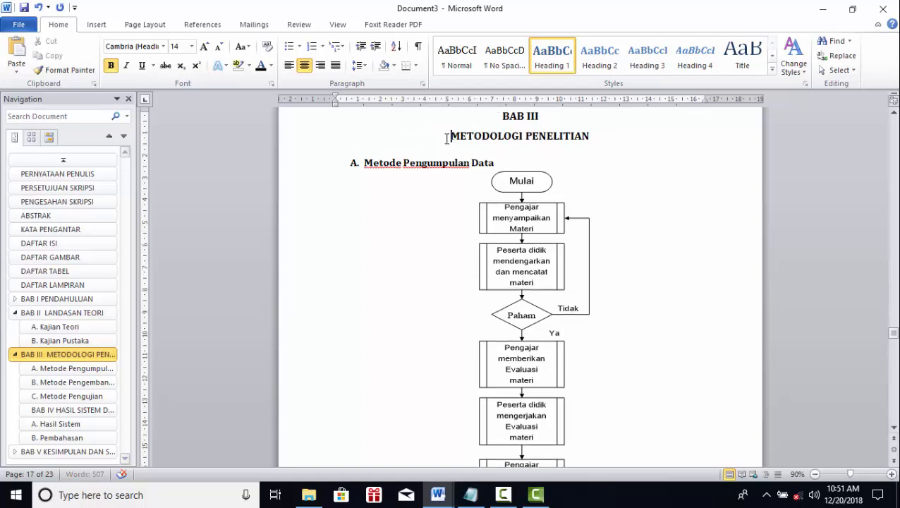
# Update the entire table of contents under DAFTAR ISI and review its entries for the merged BAB II and BAB III headings.
pyautogui.click(44, 243)
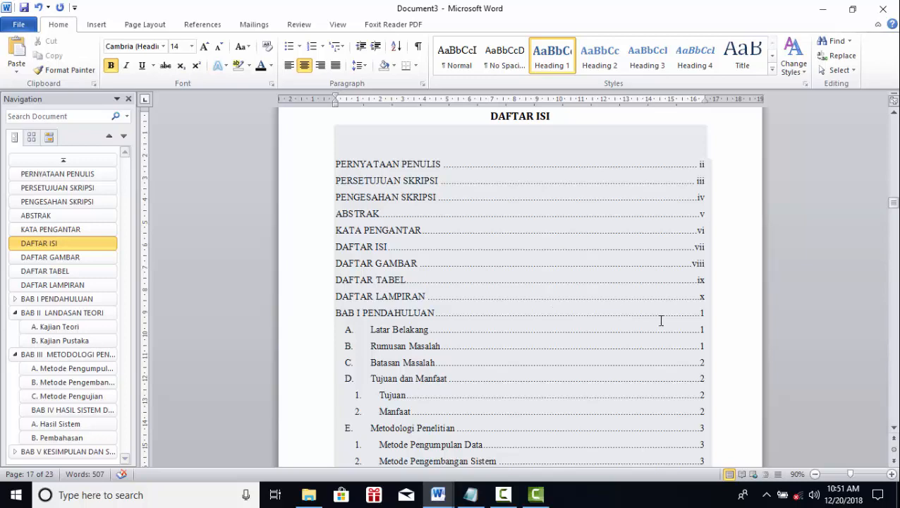
pyautogui.scroll(-4, 635, 268)
pyautogui.click(671, 244)
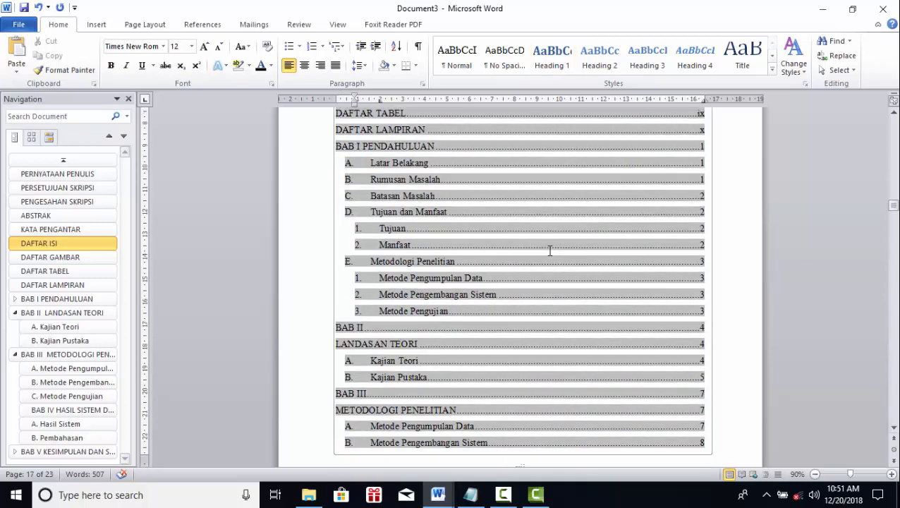
pyautogui.scroll(-1, 549, 249)
pyautogui.rightClick(472, 245)
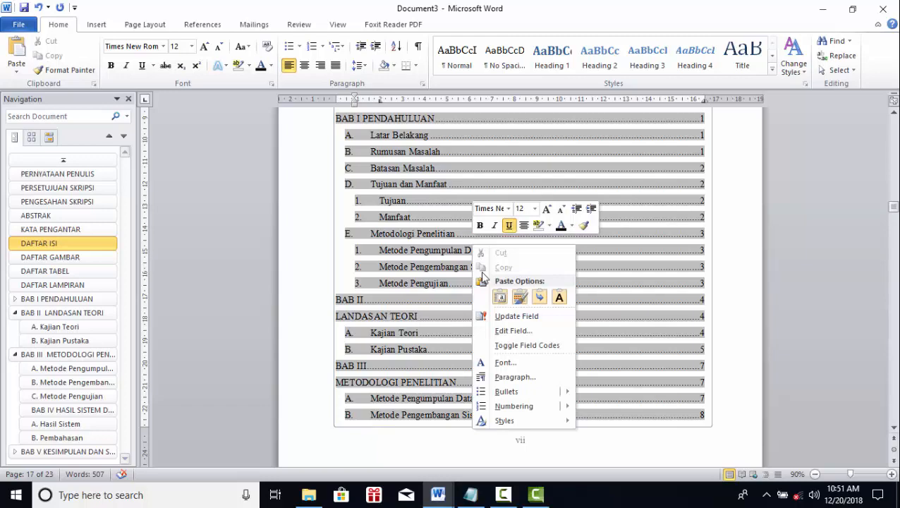
pyautogui.click(500, 316)
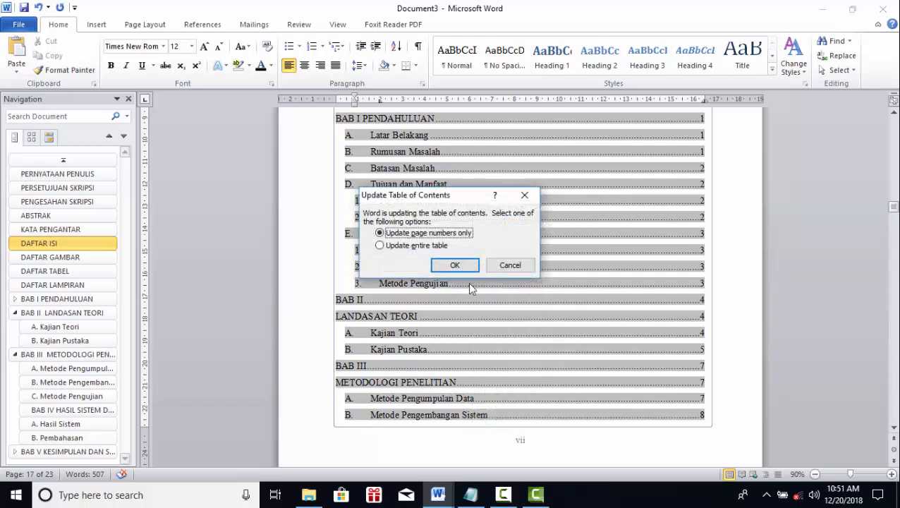
pyautogui.click(414, 247)
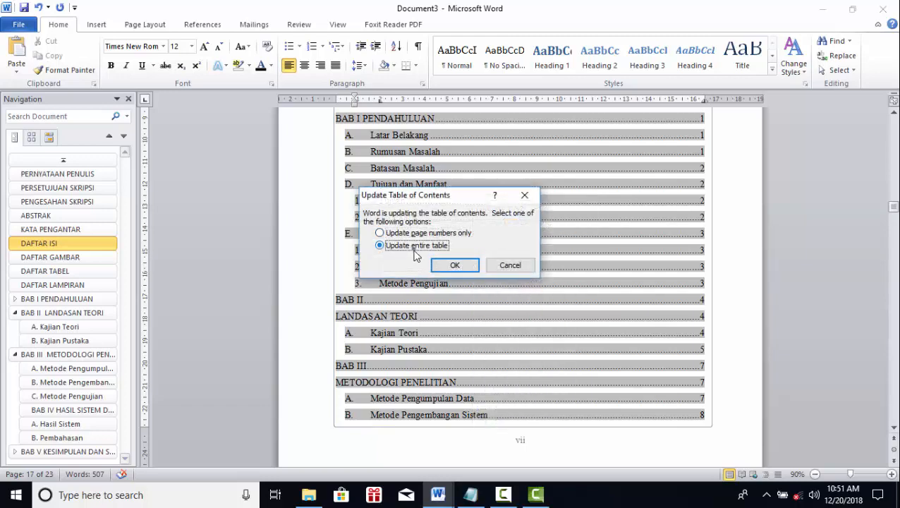
pyautogui.click(469, 266)
pyautogui.scroll(-5, 452, 313)
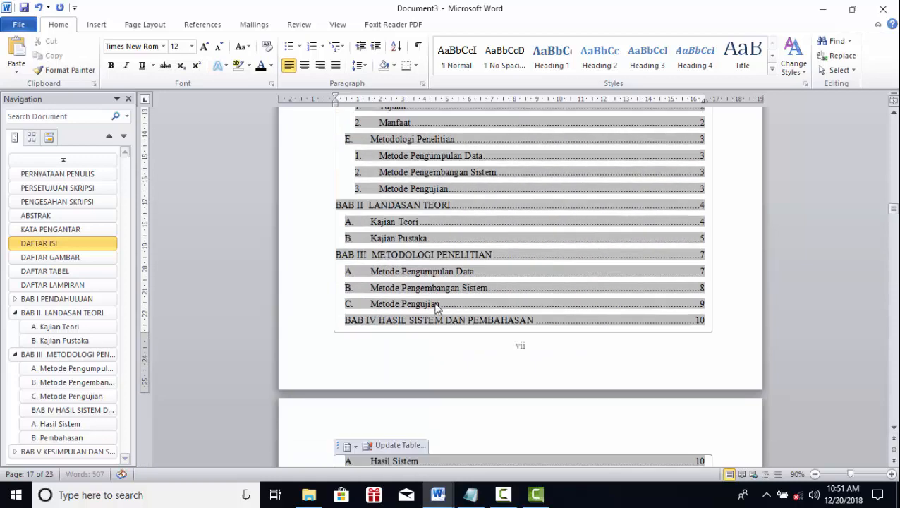
pyautogui.scroll(-1, 403, 265)
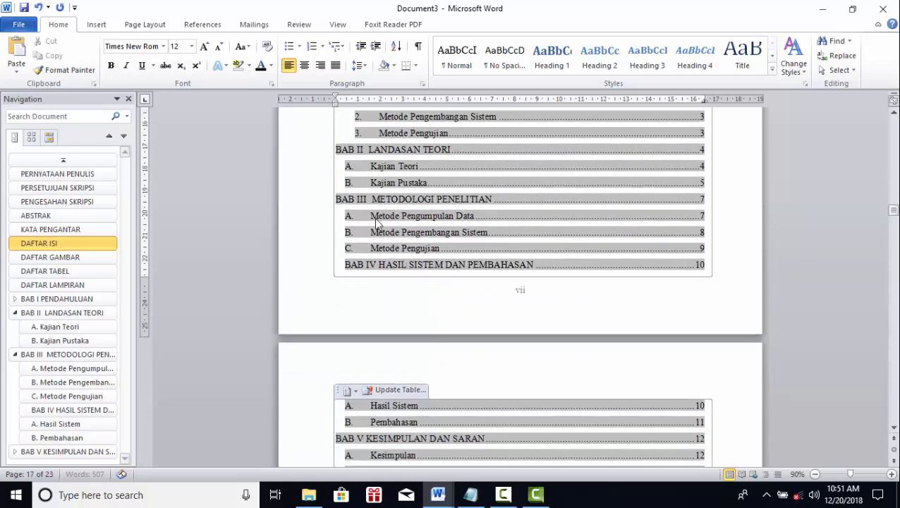
pyautogui.scroll(-3, 381, 265)
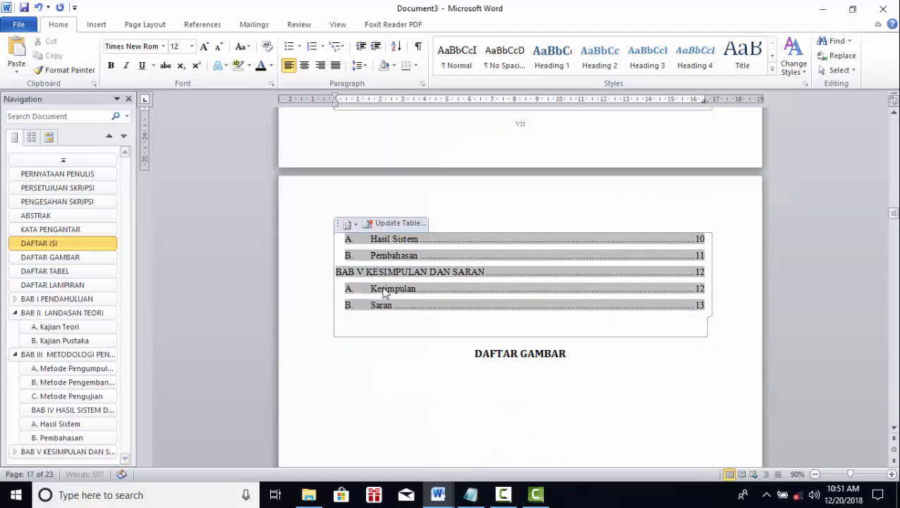
pyautogui.scroll(1, 383, 293)
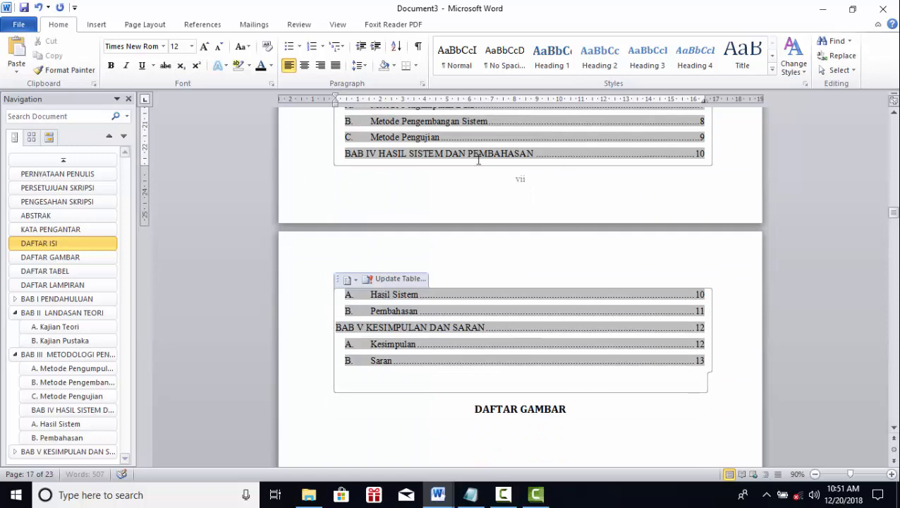
pyautogui.scroll(6, 583, 201)
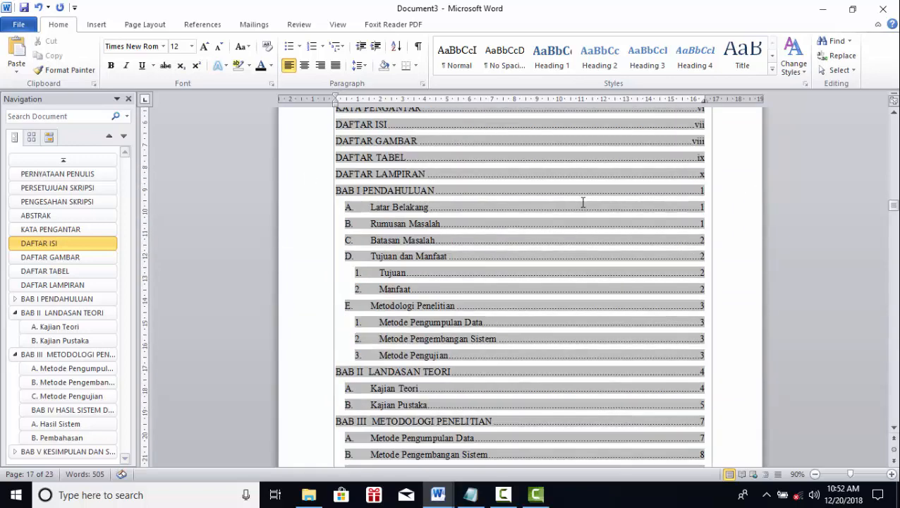
pyautogui.scroll(3, 582, 203)
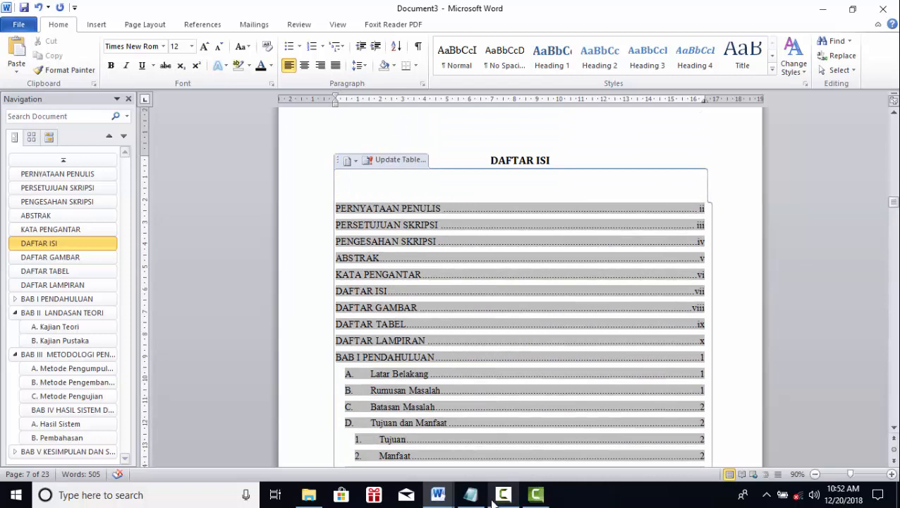
# Switch to Notepad to review the automatic table of contents and list of figures topics, and return to the Word document.
pyautogui.click(470, 494)
pyautogui.moveTo(154, 121); pyautogui.dragTo(261, 120)
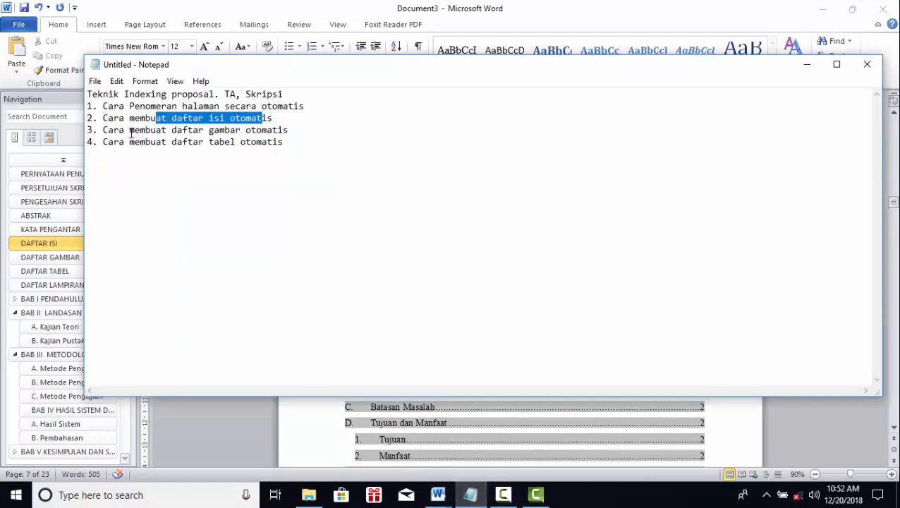
pyautogui.moveTo(130, 133); pyautogui.dragTo(252, 131)
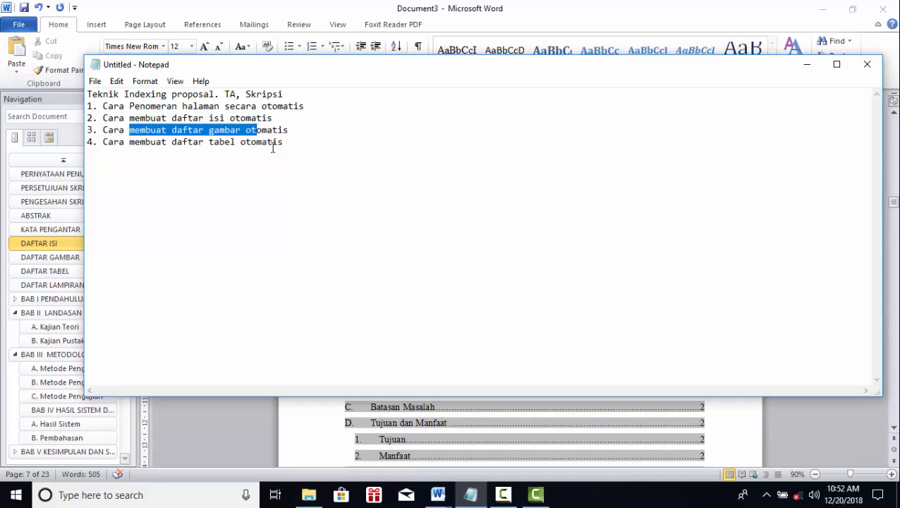
pyautogui.click(437, 494)
pyautogui.scroll(-8, 438, 378)
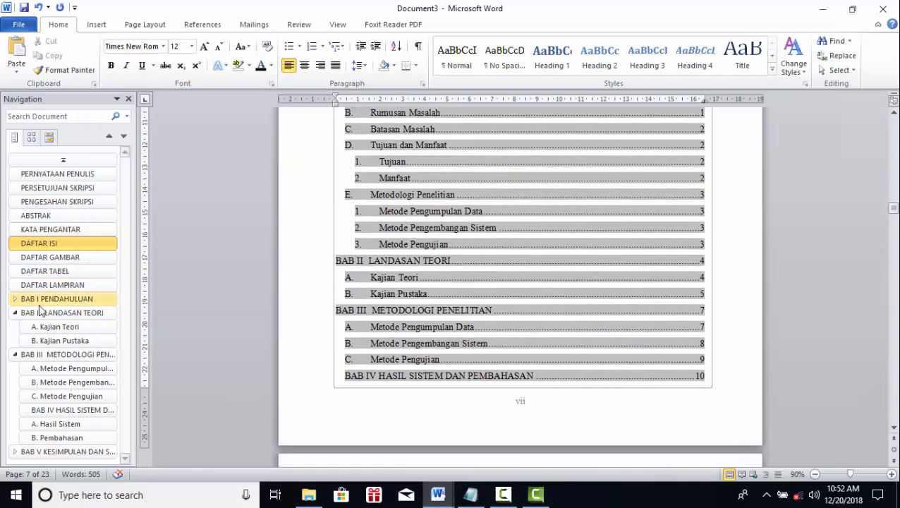
# Try to push the DAFTAR GAMBAR heading onto its own page by inserting empty paragraphs above it.
pyautogui.click(48, 258)
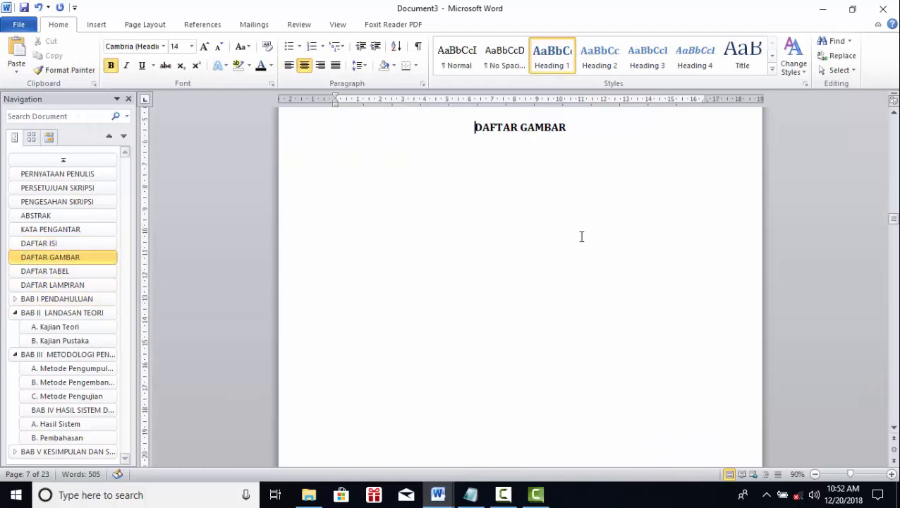
pyautogui.click(569, 184)
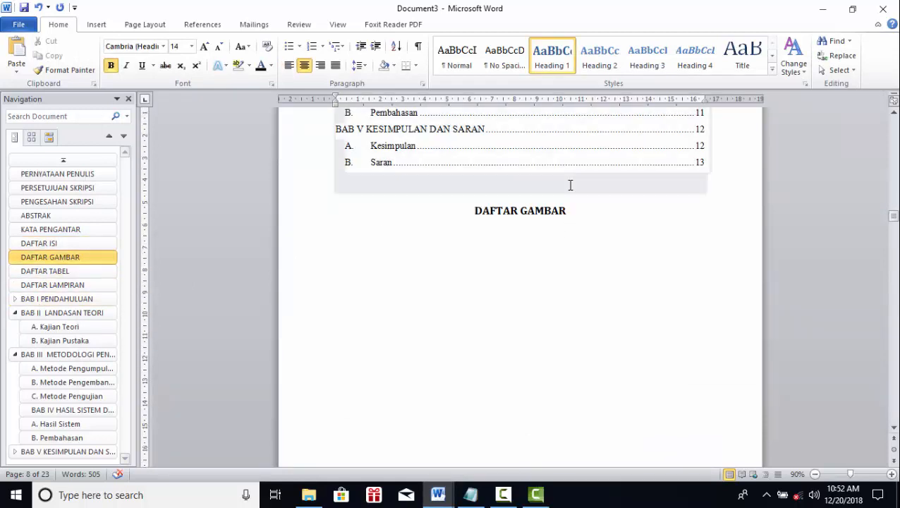
pyautogui.click(455, 207)
pyautogui.press('Return')
pyautogui.press('Return')
pyautogui.press('Return')
pyautogui.press('Return')
pyautogui.press('Return')
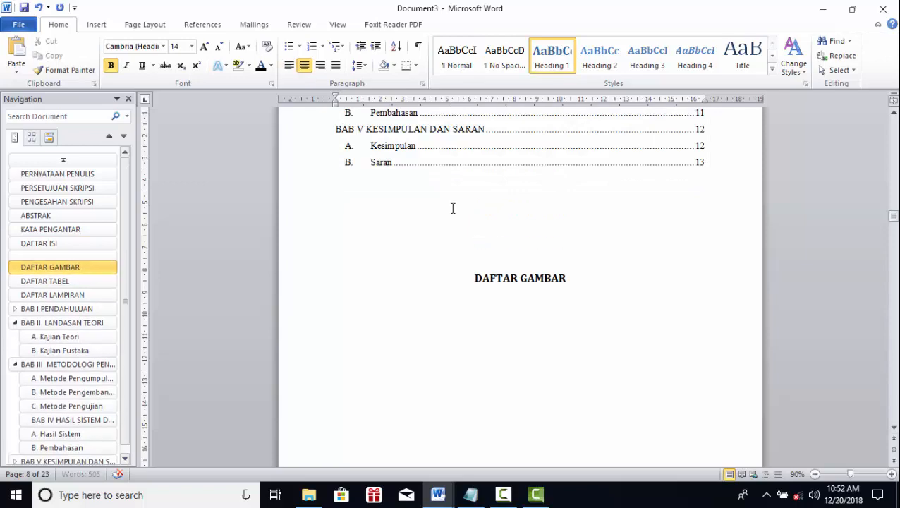
pyautogui.press('Return')
pyautogui.press('Return')
pyautogui.press('Return')
pyautogui.press('Return')
pyautogui.press('Return')
pyautogui.press('Return')
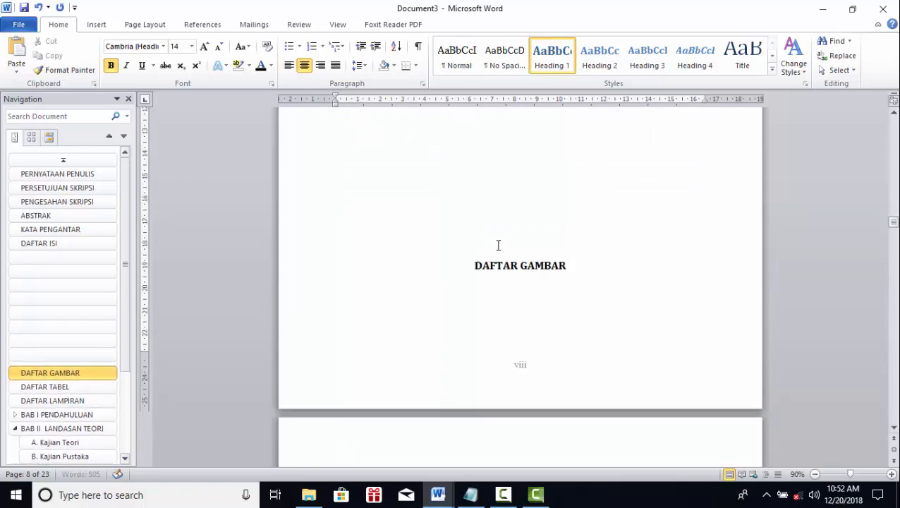
pyautogui.scroll(-1, 526, 259)
pyautogui.scroll(10, 526, 265)
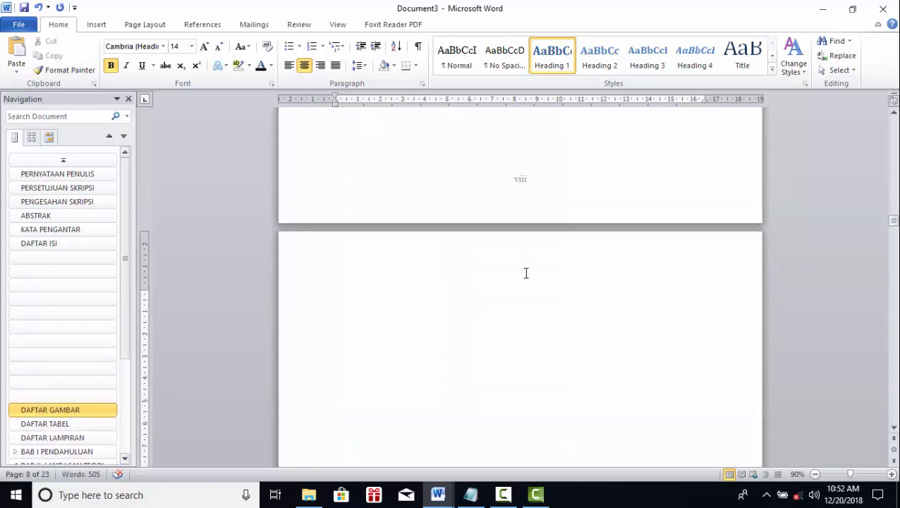
pyautogui.scroll(-7, 527, 275)
pyautogui.scroll(4, 527, 279)
# Remove some of the empty headings above DAFTAR GAMBAR and add blank Normal-style lines to move it to the next page.
pyautogui.click(527, 278)
pyautogui.press('BackSpace')
pyautogui.press('BackSpace')
pyautogui.press('BackSpace')
pyautogui.press('BackSpace')
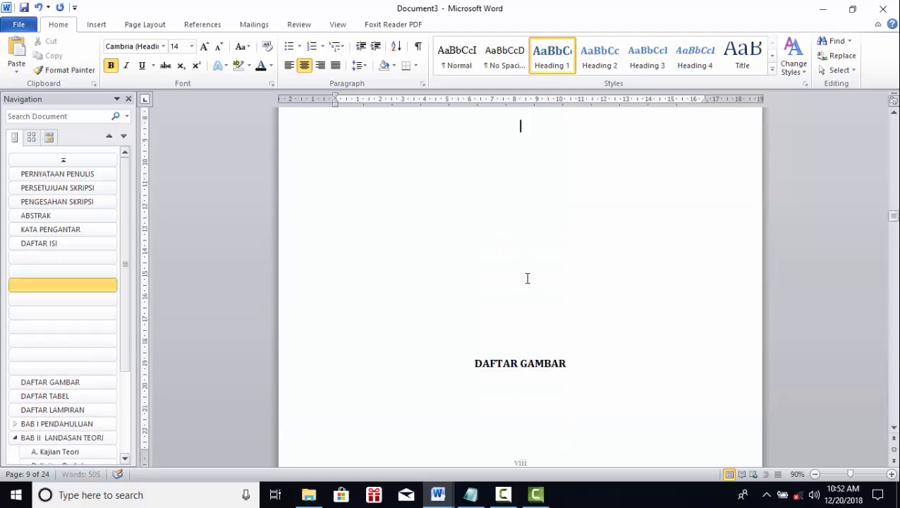
pyautogui.press('Return')
pyautogui.press('Return')
pyautogui.press('Return')
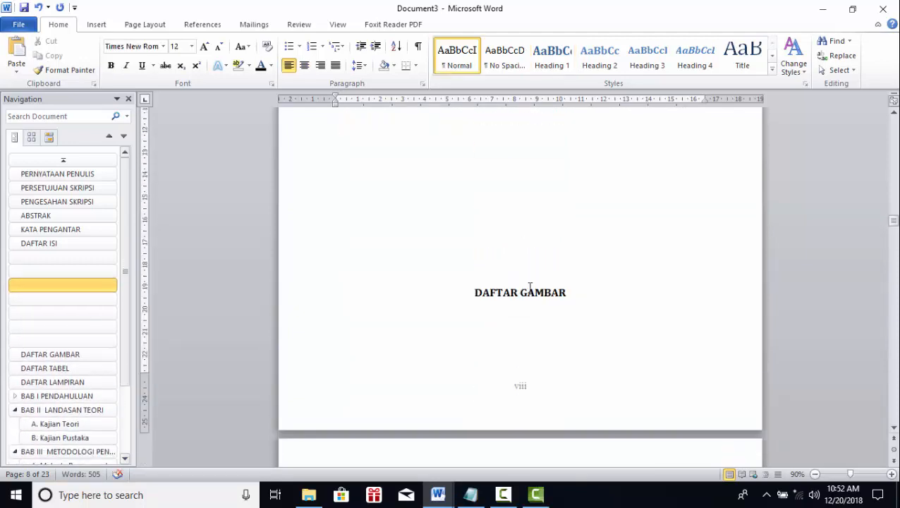
pyautogui.press('Return')
pyautogui.press('Return')
pyautogui.press('Return')
pyautogui.press('Return')
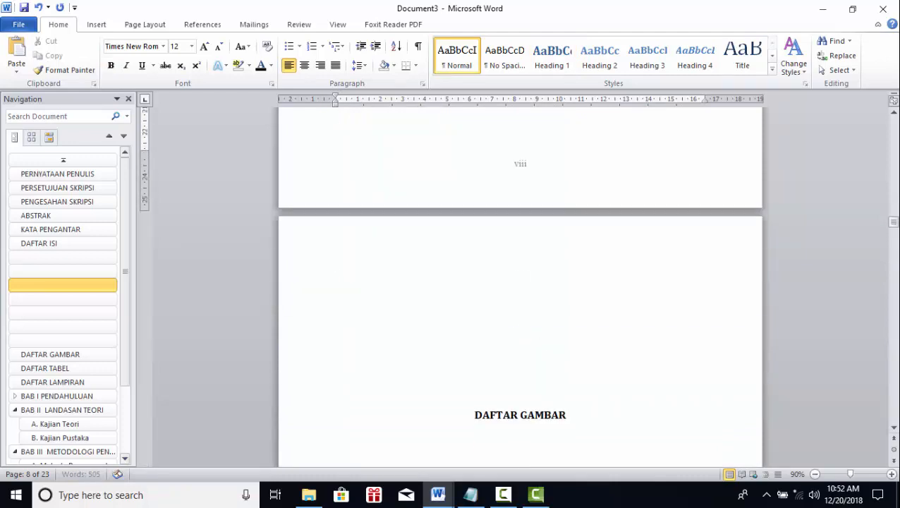
# Try replacing one more empty heading above DAFTAR GAMBAR with blank lines, and check the page positions of DAFTAR GAMBAR and DAFTAR TABEL.
pyautogui.scroll(10, 543, 346)
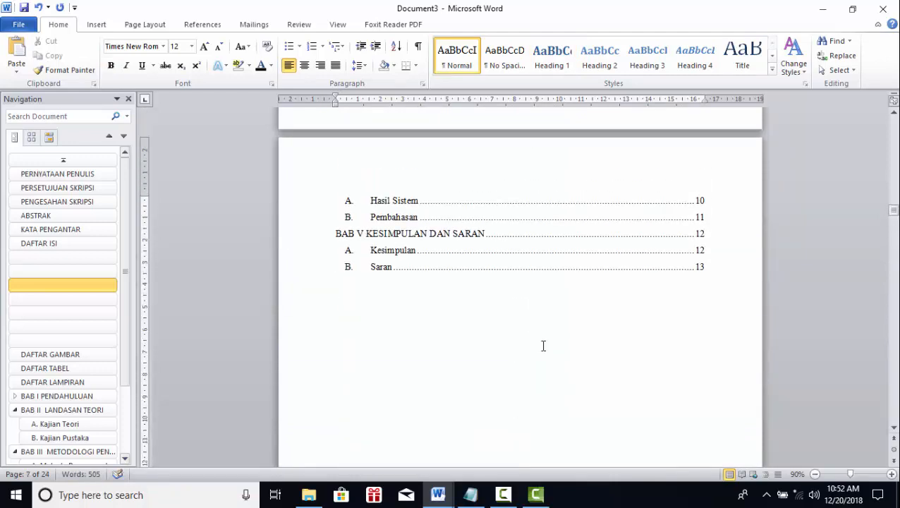
pyautogui.scroll(-10, 543, 346)
pyautogui.click(543, 326)
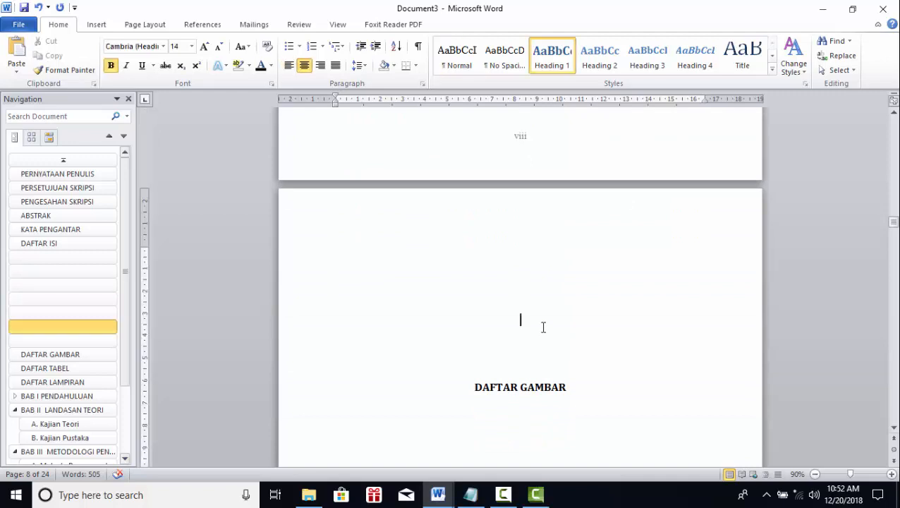
pyautogui.press('BackSpace')
pyautogui.press('Return')
pyautogui.press('Return')
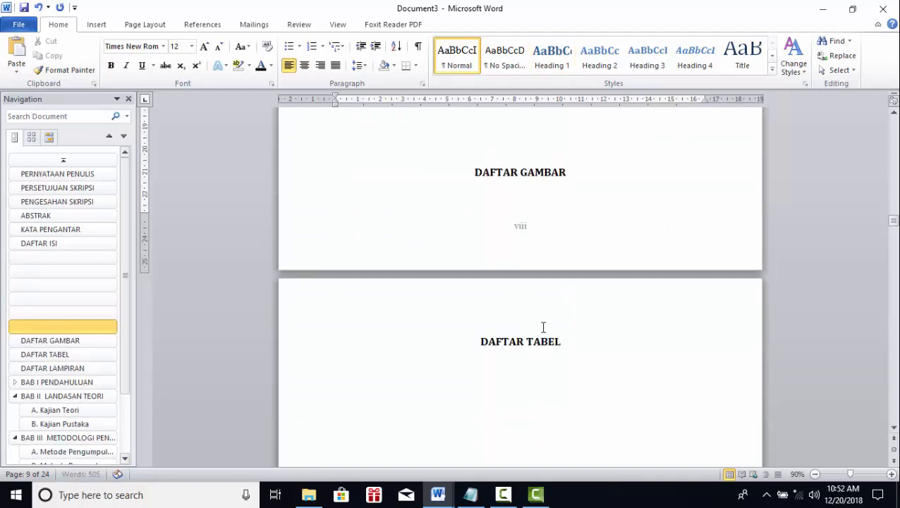
pyautogui.scroll(-15, 543, 345)
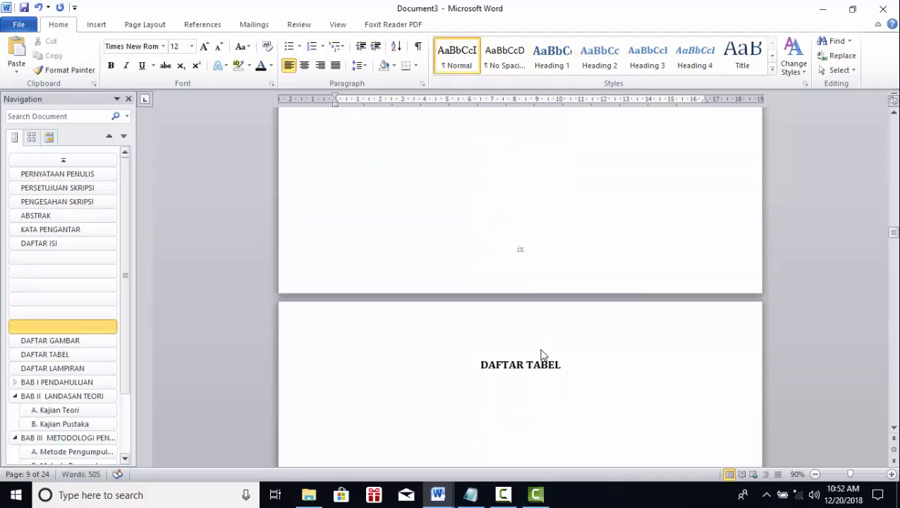
pyautogui.scroll(12, 541, 355)
pyautogui.scroll(14, 556, 336)
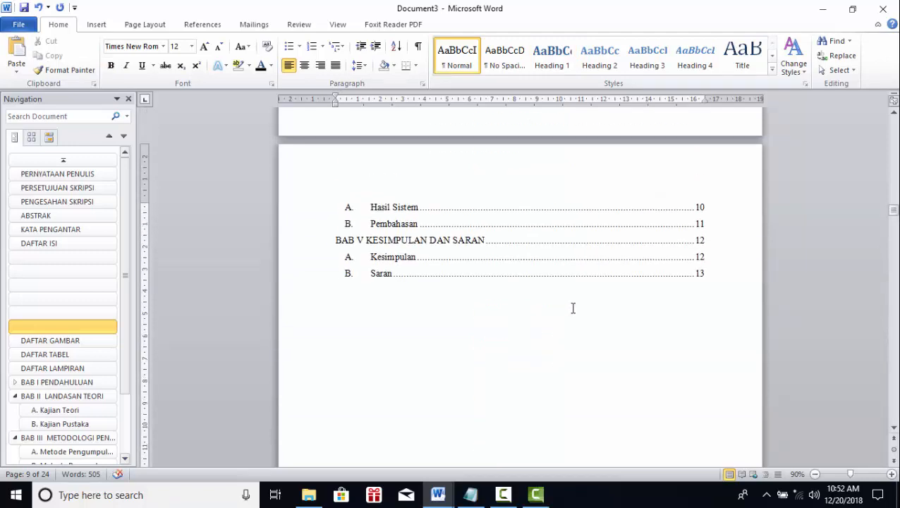
pyautogui.scroll(-9, 573, 307)
# Delete all the empty headings between DAFTAR ISI and DAFTAR GAMBAR.
pyautogui.click(47, 258)
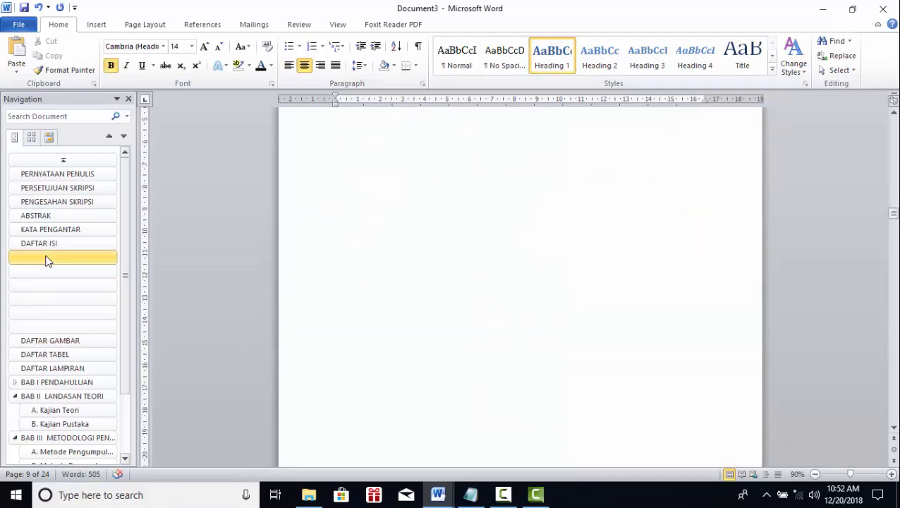
pyautogui.rightClick(46, 258)
pyautogui.click(79, 339)
pyautogui.rightClick(51, 252)
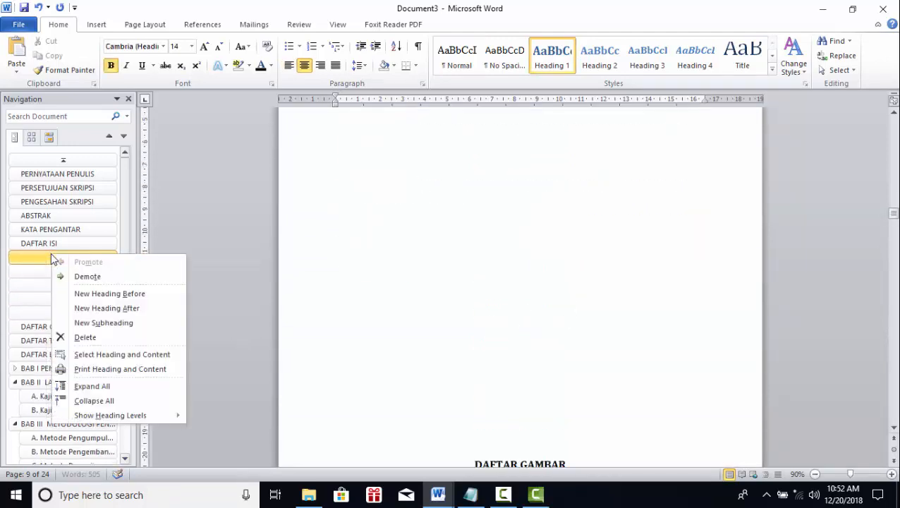
pyautogui.click(79, 338)
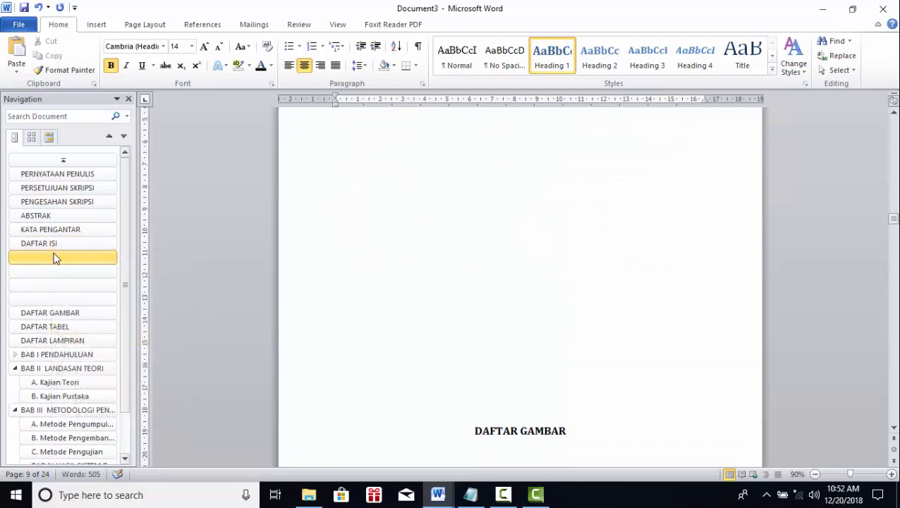
pyautogui.rightClick(52, 255)
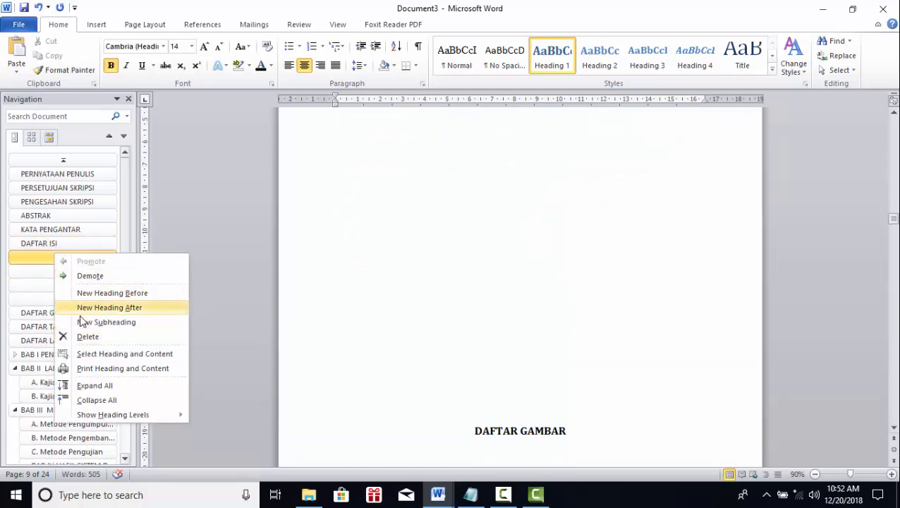
pyautogui.click(86, 336)
pyautogui.rightClick(69, 258)
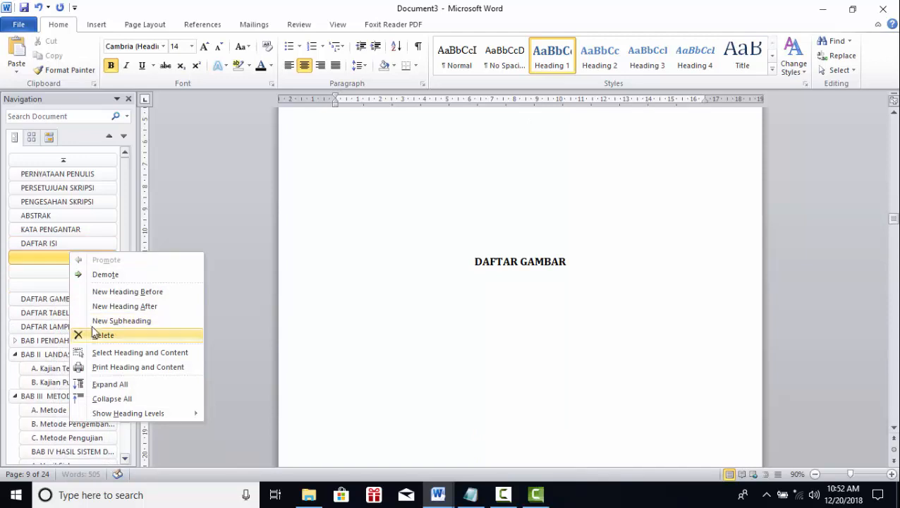
pyautogui.click(92, 337)
pyautogui.rightClick(61, 254)
pyautogui.click(106, 338)
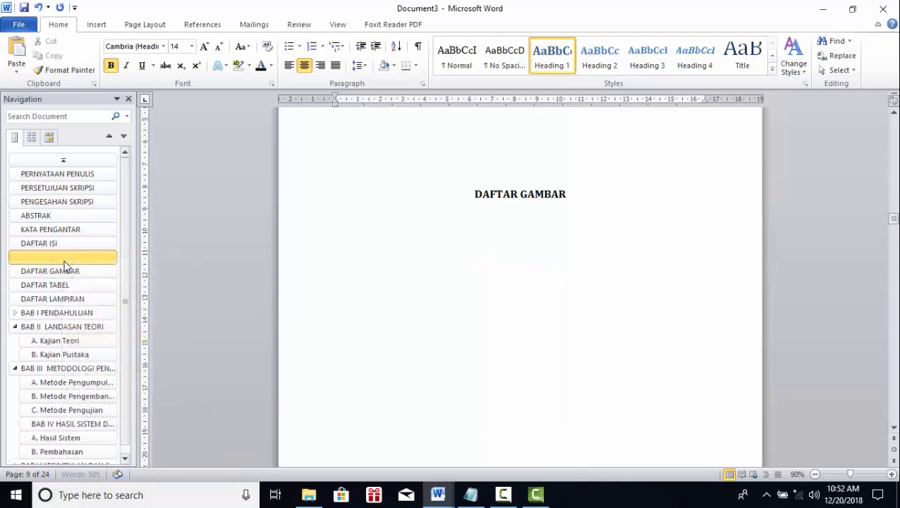
pyautogui.rightClick(64, 259)
pyautogui.click(99, 344)
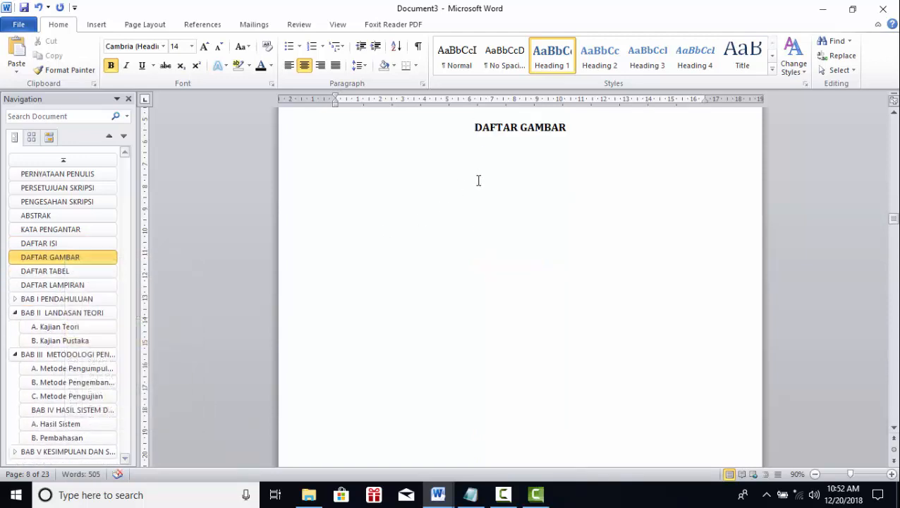
# Move the DAFTAR GAMBAR heading from below the table of contents to directly above the DAFTAR TABEL heading.
pyautogui.moveTo(476, 238); pyautogui.dragTo(562, 239)
pyautogui.hotkey('ctrl', 'c')
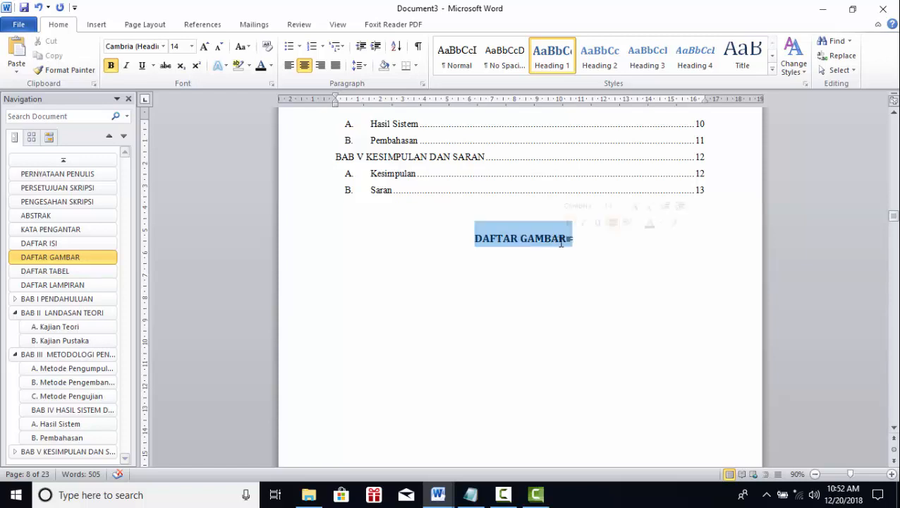
pyautogui.press('Delete')
pyautogui.scroll(-9, 548, 283)
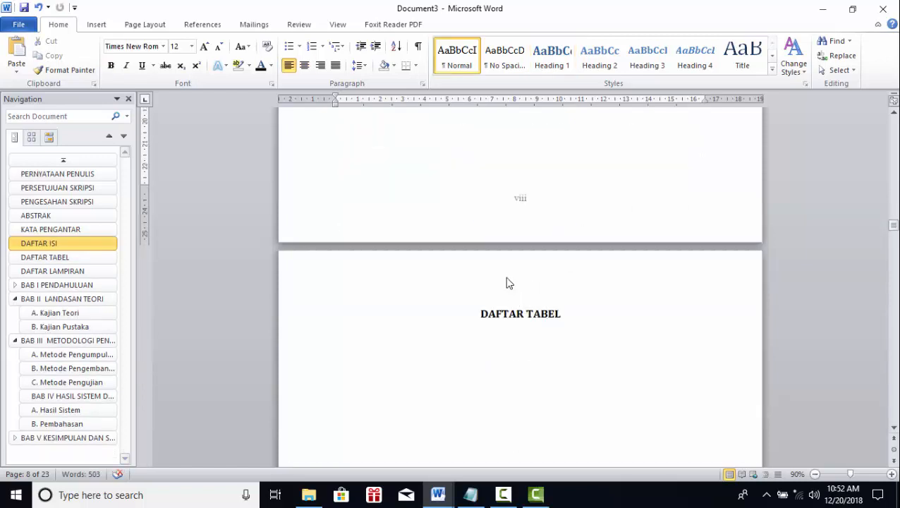
pyautogui.scroll(10, 580, 240)
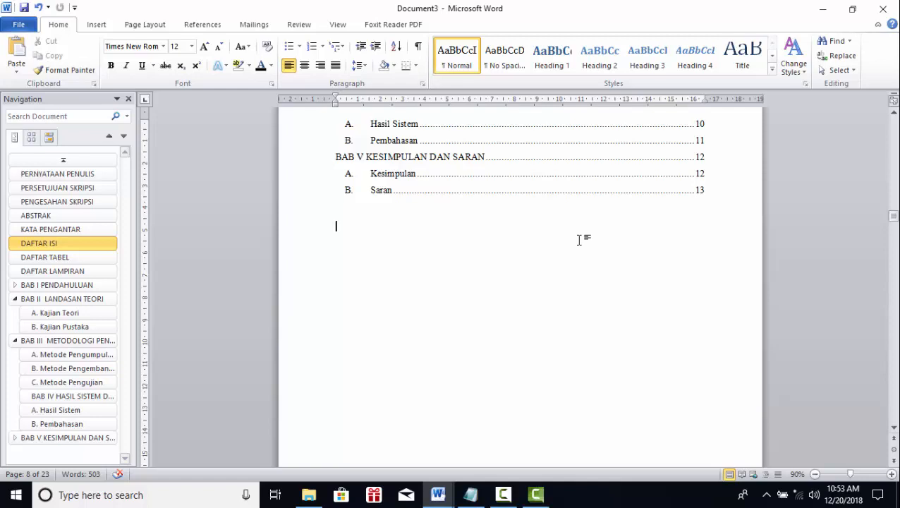
pyautogui.scroll(-8, 578, 240)
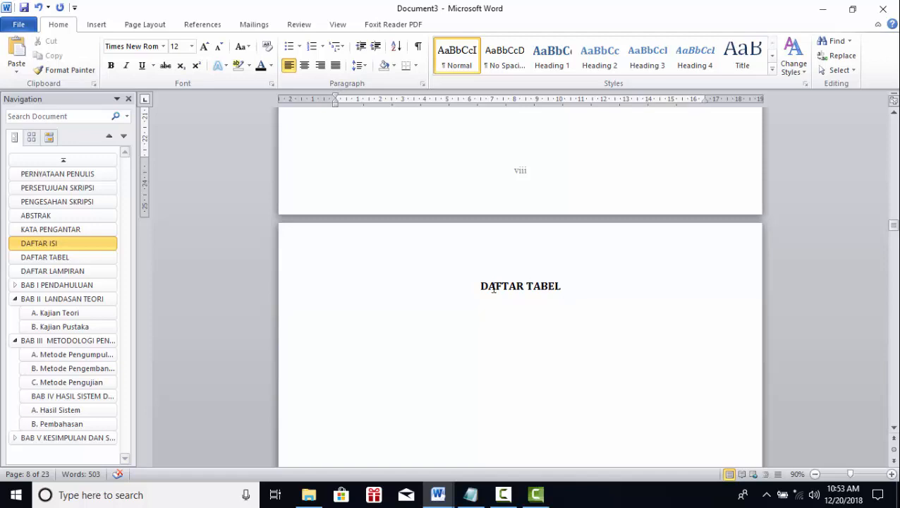
pyautogui.click(479, 288)
pyautogui.hotkey('ctrl', 'v')
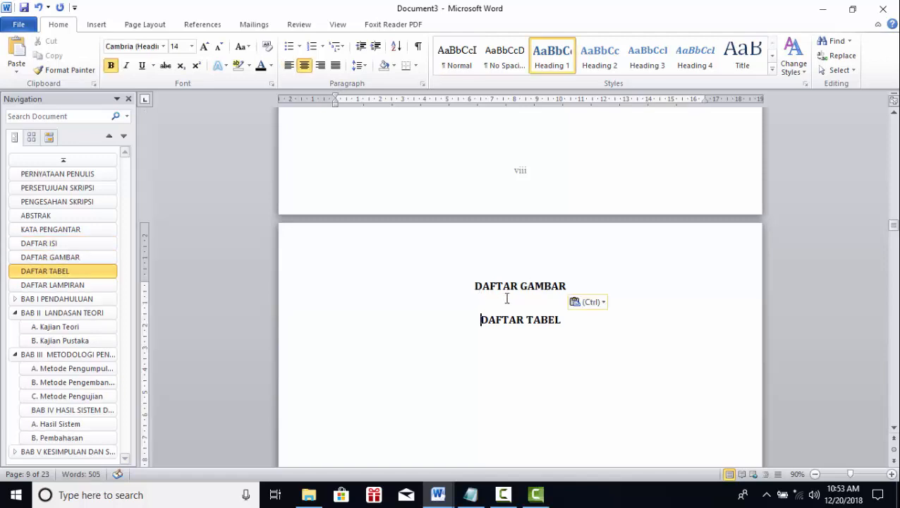
# Insert blank lines below the DAFTAR GAMBAR heading until DAFTAR TABEL moves onto the next page.
pyautogui.press('Up')
pyautogui.press('Right')
pyautogui.press('Right')
pyautogui.press('Right')
pyautogui.press('Right')
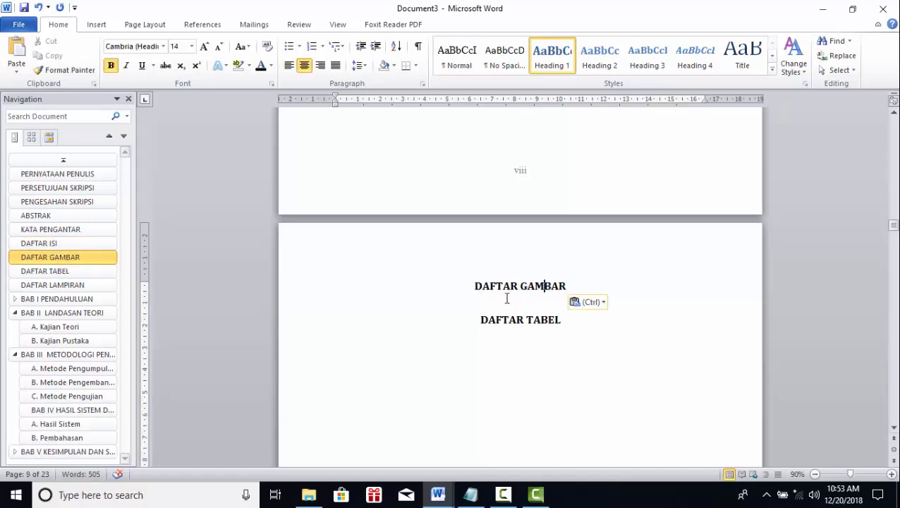
pyautogui.press('Return')
pyautogui.press('Return')
pyautogui.press('Return')
pyautogui.press('Return')
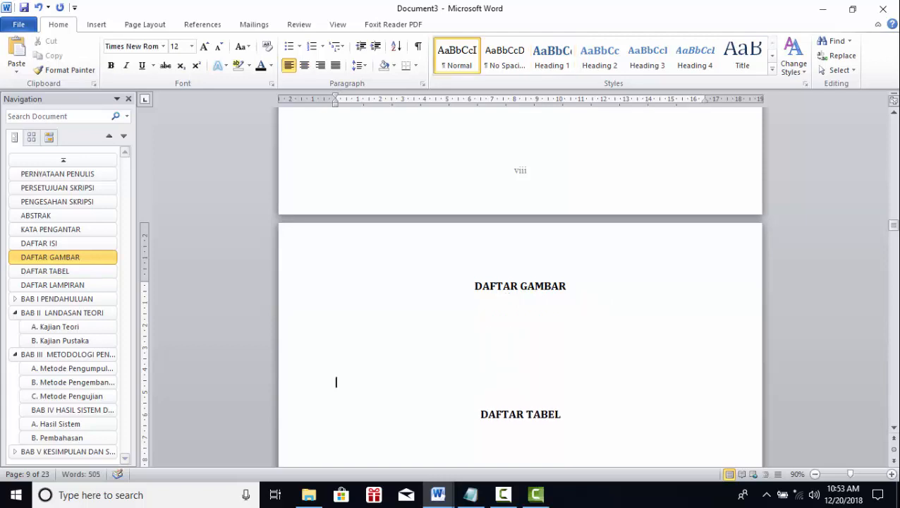
pyautogui.scroll(-4, 506, 299)
pyautogui.press('Return')
pyautogui.press('Return')
pyautogui.press('Return')
pyautogui.scroll(-2, 505, 299)
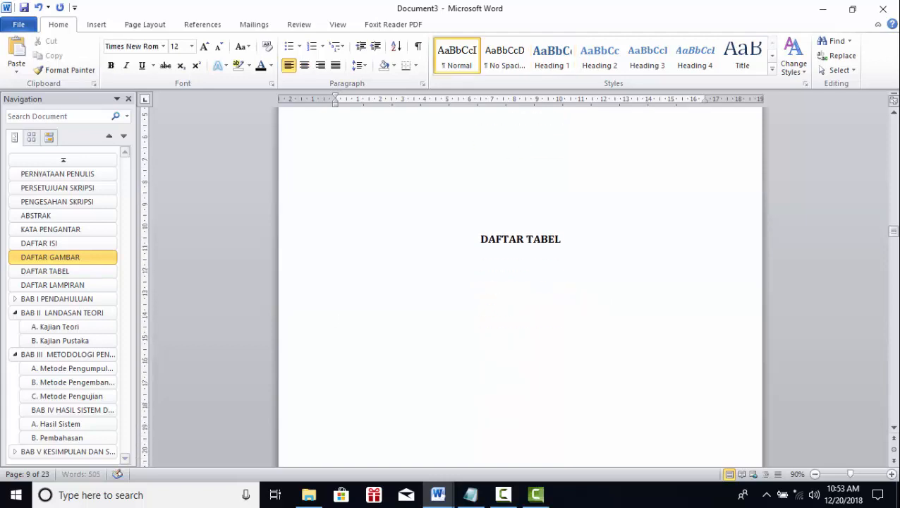
pyautogui.press('Return')
pyautogui.press('Return')
pyautogui.scroll(-2, 505, 299)
pyautogui.press('Return')
pyautogui.press('Return')
pyautogui.press('Return')
pyautogui.press('Return')
pyautogui.press('Return')
pyautogui.press('Return')
pyautogui.press('Return')
pyautogui.press('Return')
pyautogui.press('Return')
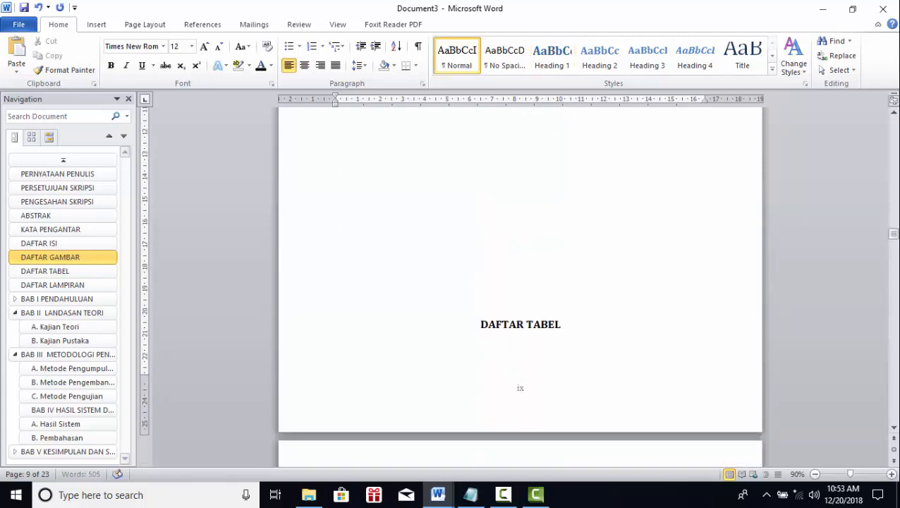
pyautogui.scroll(-3, 515, 299)
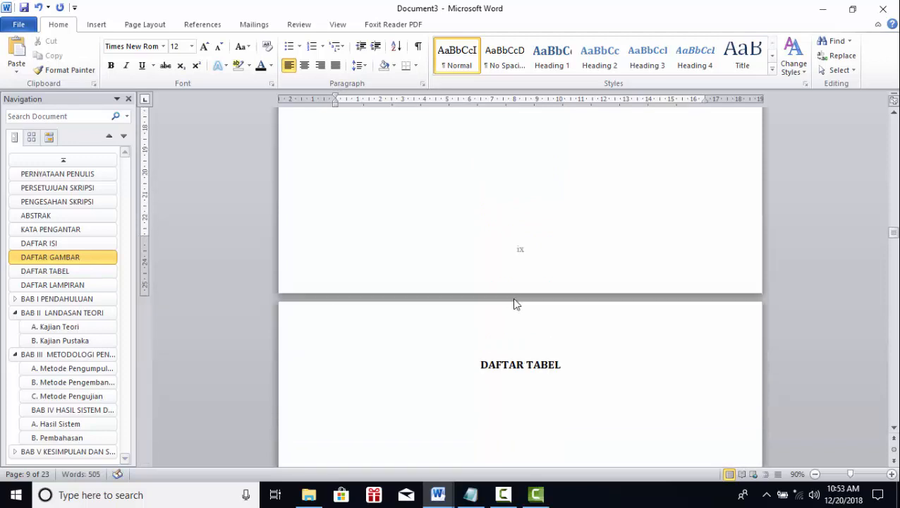
pyautogui.press('BackSpace')
pyautogui.press('Return')
pyautogui.scroll(12, 515, 303)
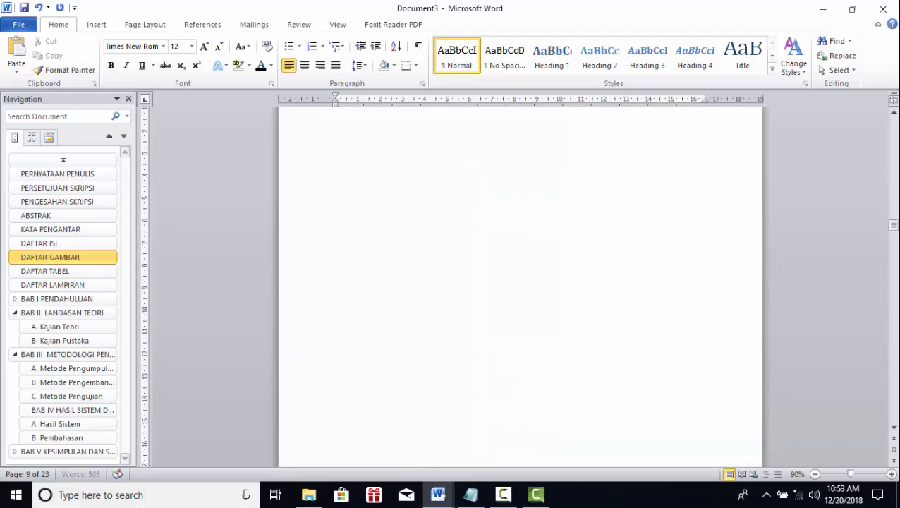
pyautogui.click(605, 267)
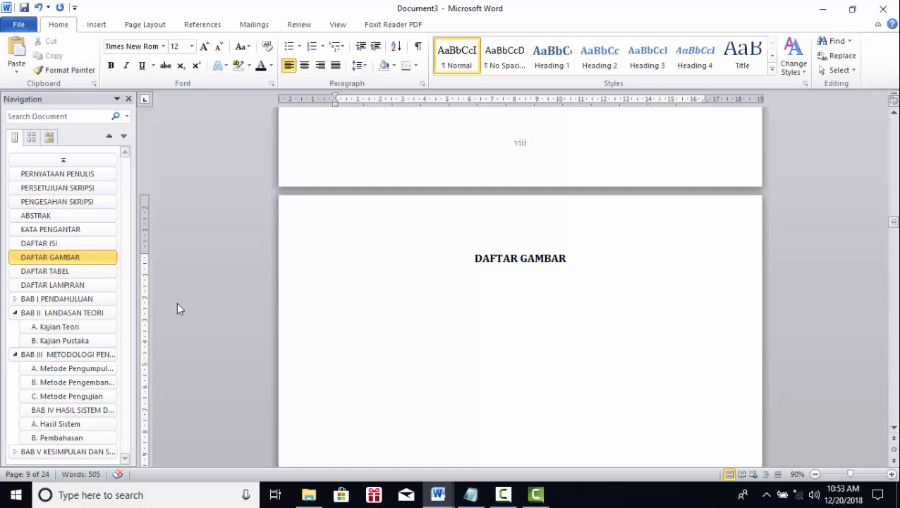
# Insert a caption with the new label "Gambar 2." before the Metodologi Pengembangan Multimedia title under the BAB II figure.
pyautogui.click(99, 313)
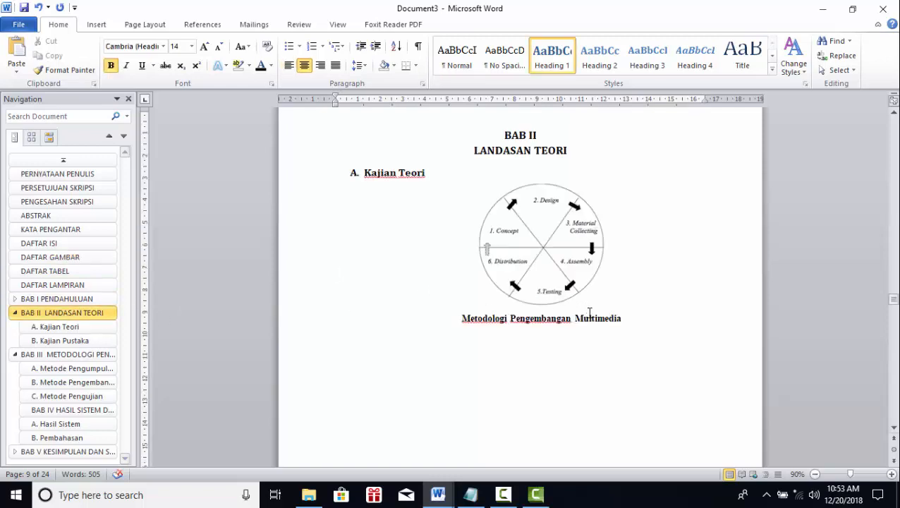
pyautogui.click(458, 318)
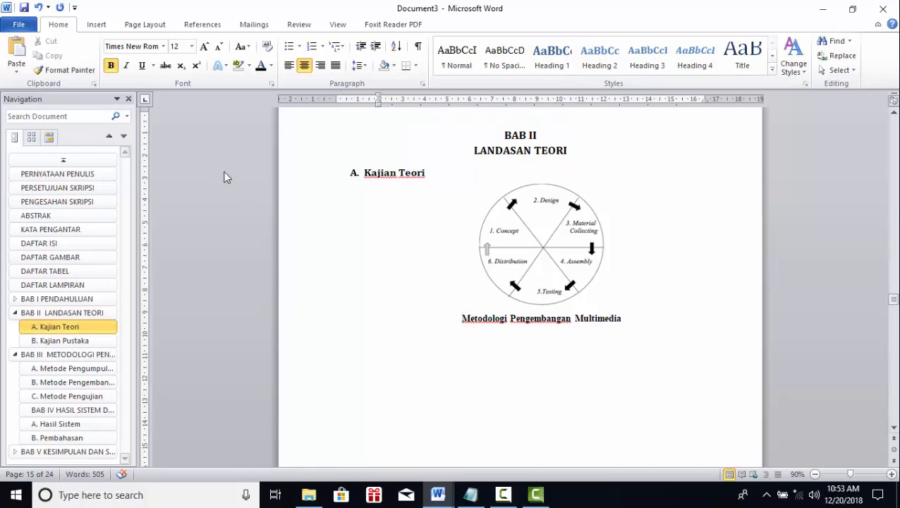
pyautogui.click(204, 24)
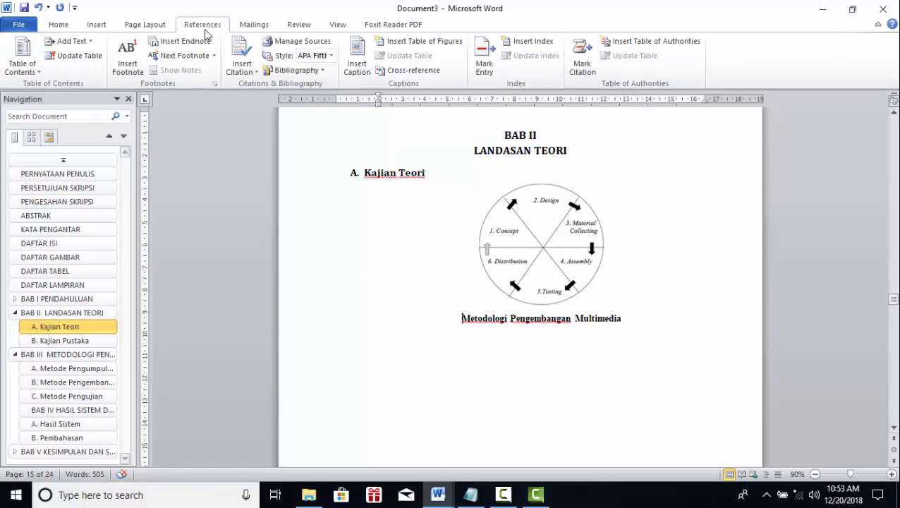
pyautogui.click(349, 63)
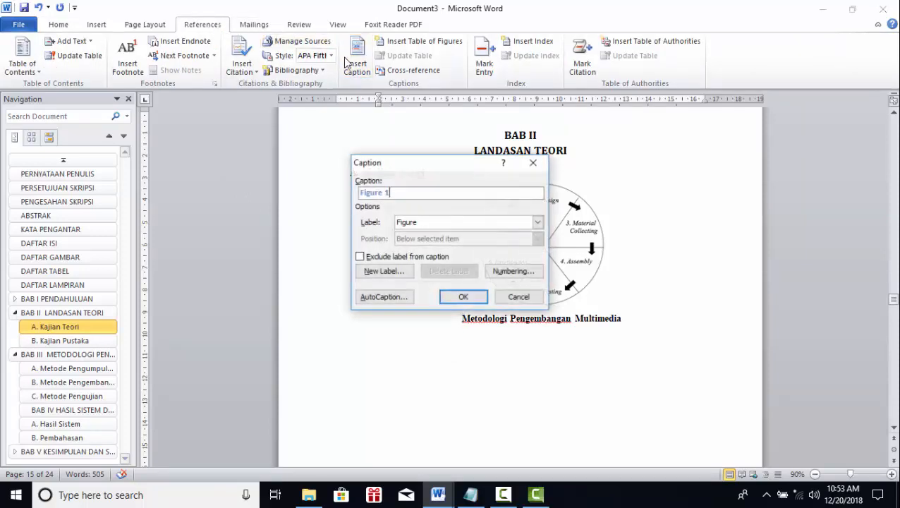
pyautogui.click(537, 222)
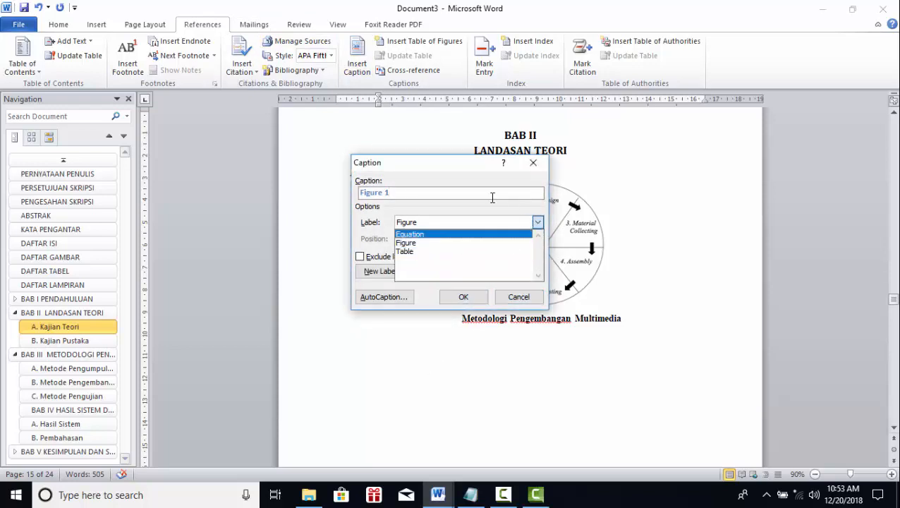
pyautogui.click(354, 245)
pyautogui.click(397, 269)
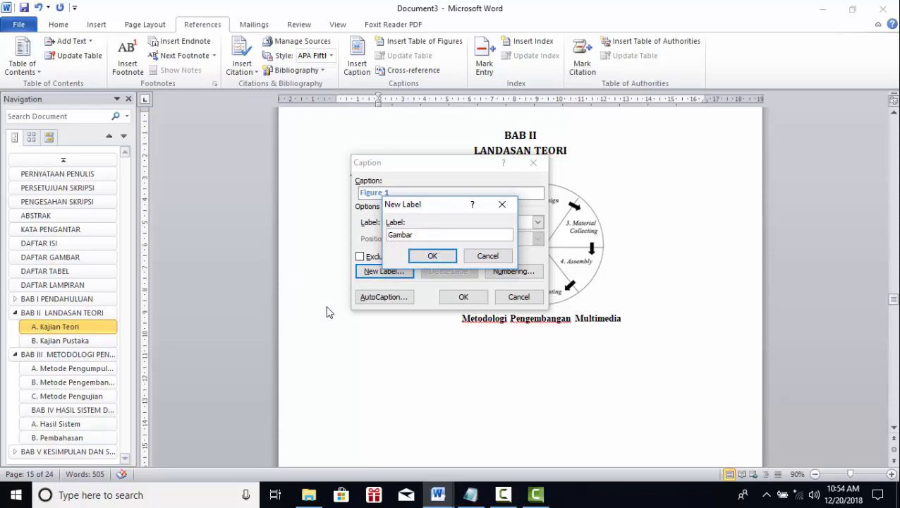
pyautogui.press('Return')
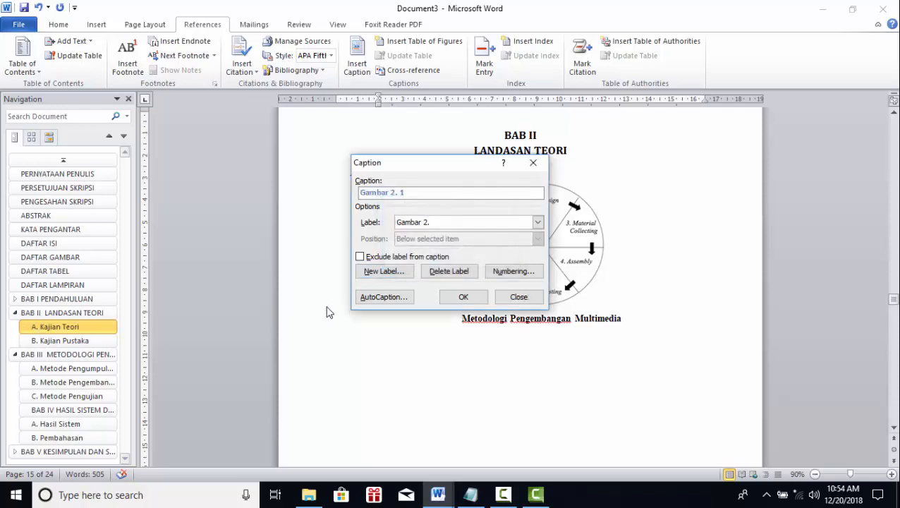
pyautogui.click(455, 297)
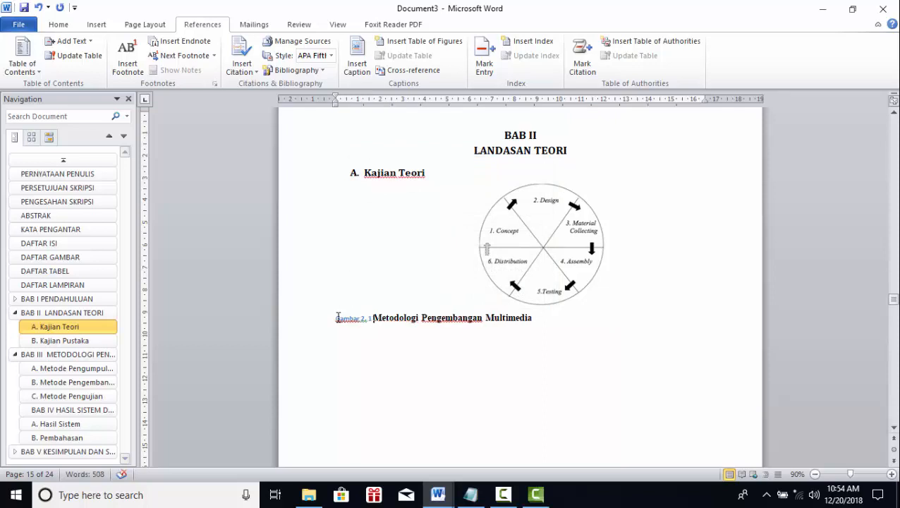
# Format the whole figure caption line in BAB II as Times New Roman, size 12.
pyautogui.moveTo(338, 317)
pyautogui.mouseDown()
pyautogui.moveTo(525, 318)
pyautogui.moveTo(336, 324)
pyautogui.mouseUp()
pyautogui.click(59, 24)
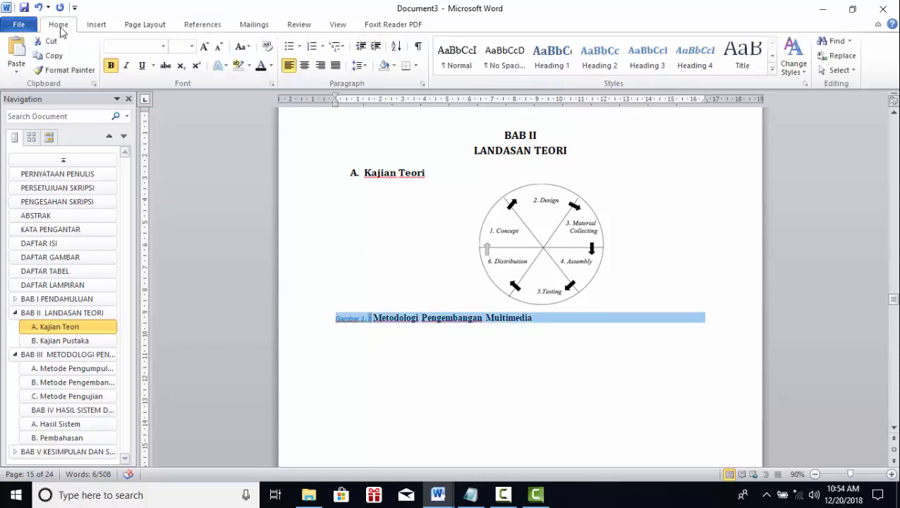
pyautogui.click(163, 46)
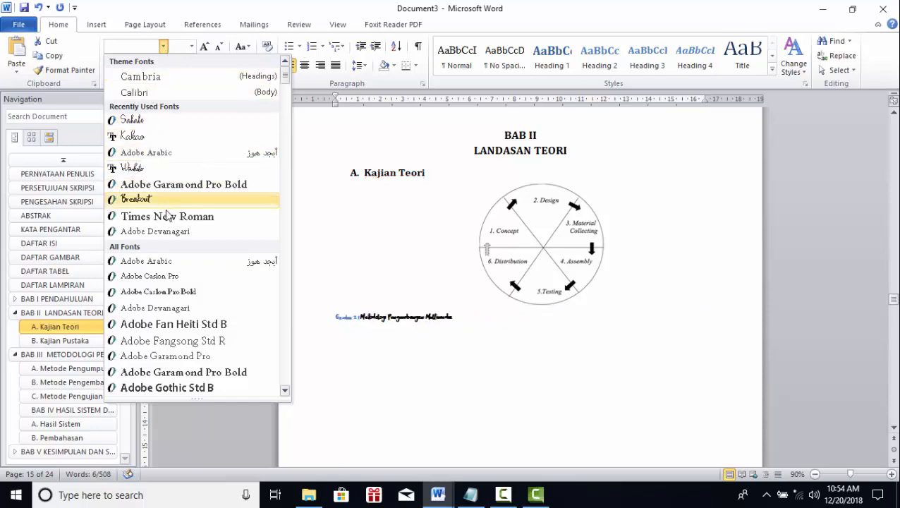
pyautogui.click(175, 230)
pyautogui.click(163, 45)
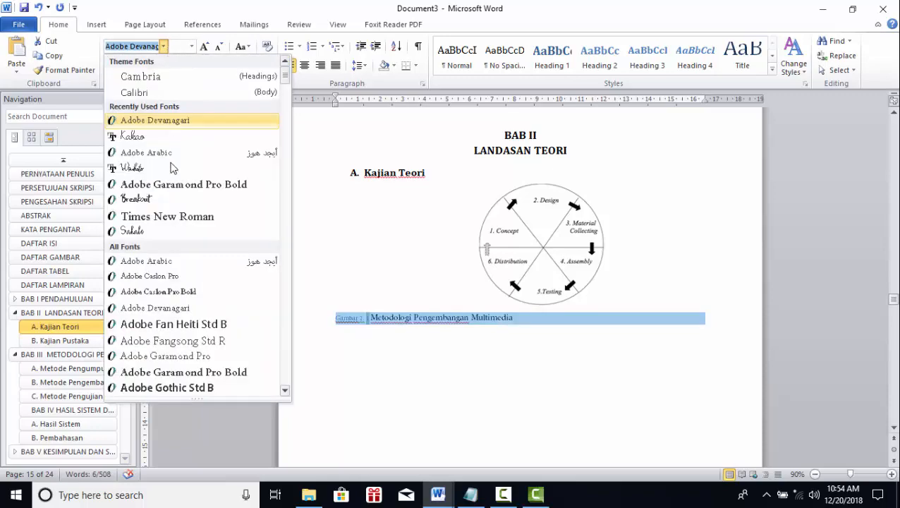
pyautogui.click(168, 216)
pyautogui.click(191, 46)
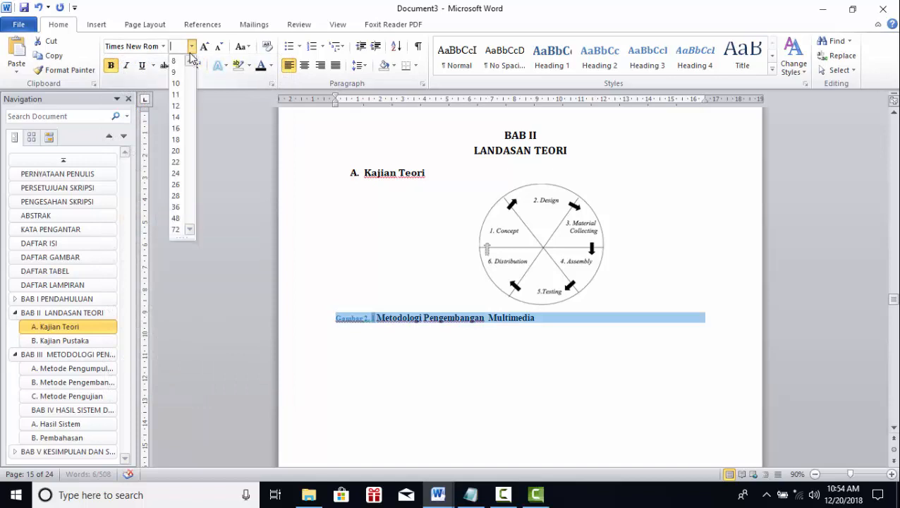
pyautogui.click(183, 110)
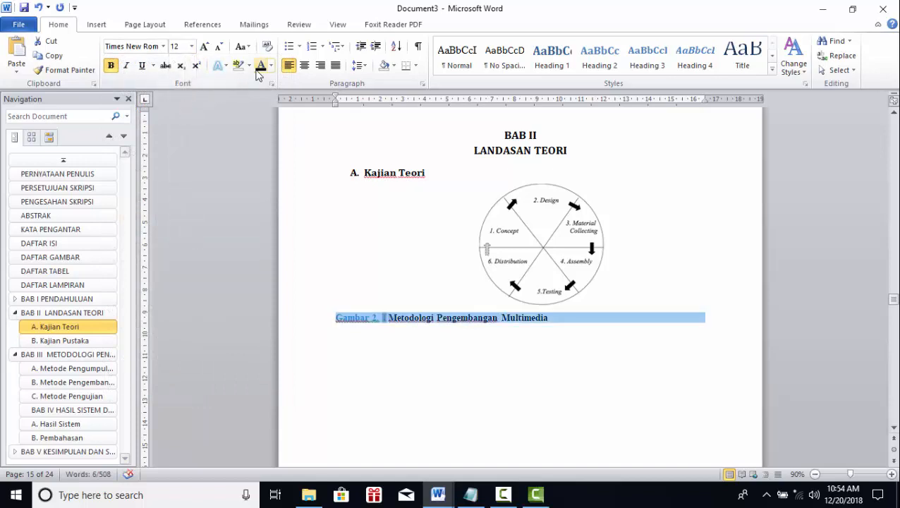